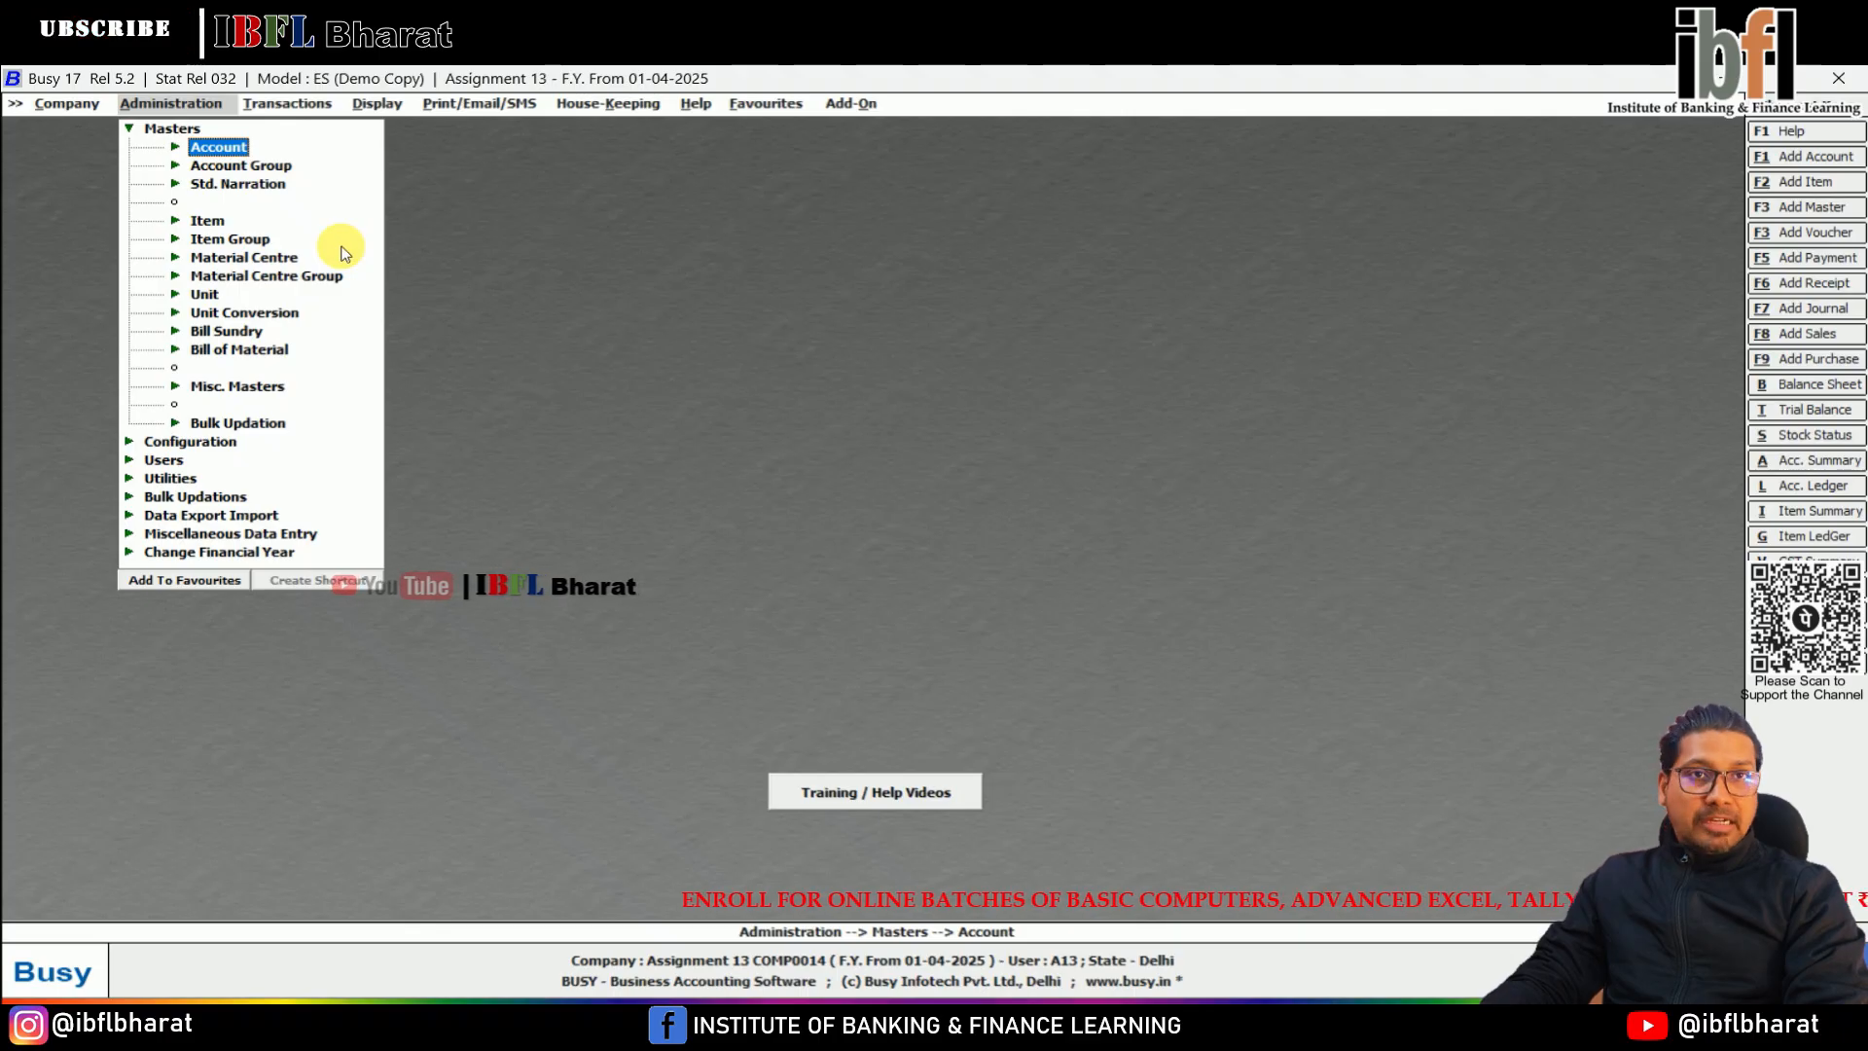
Start a new account master named Bank and assign it to the Bank Accounts group
key(Return)
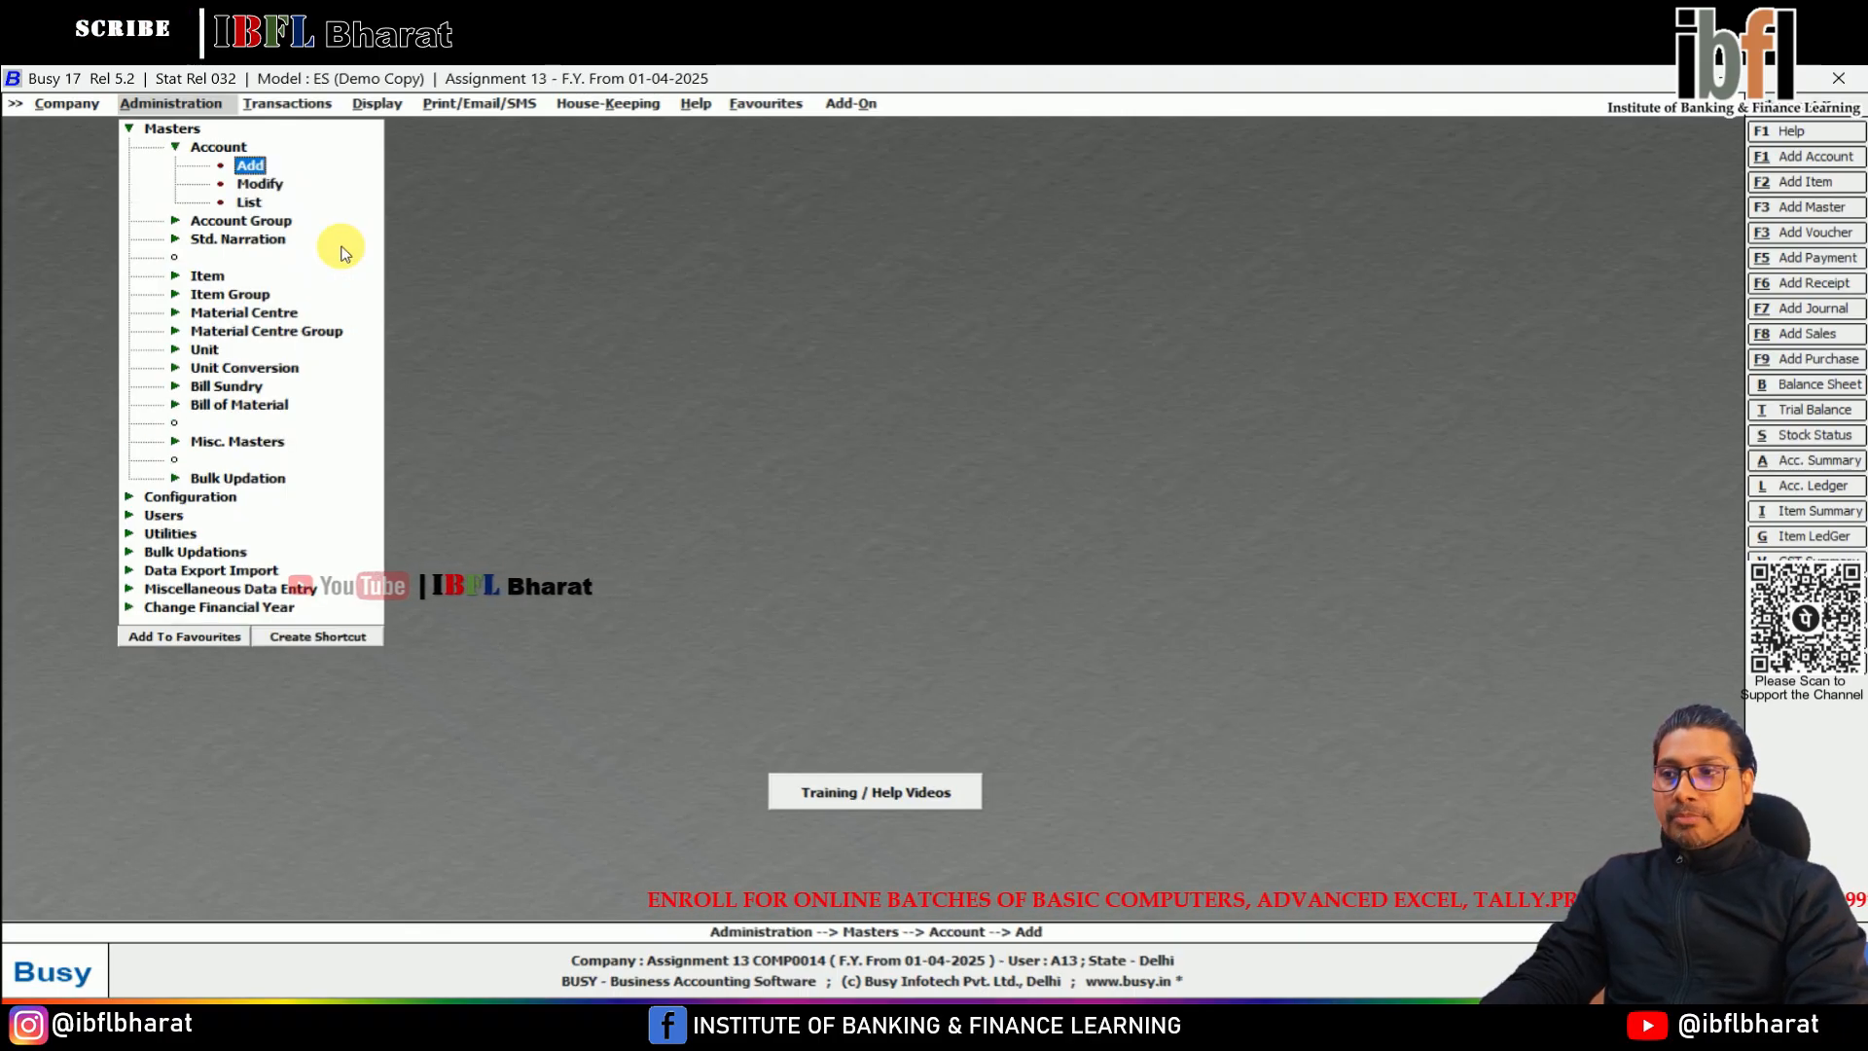
key(Return)
text(Babnk)
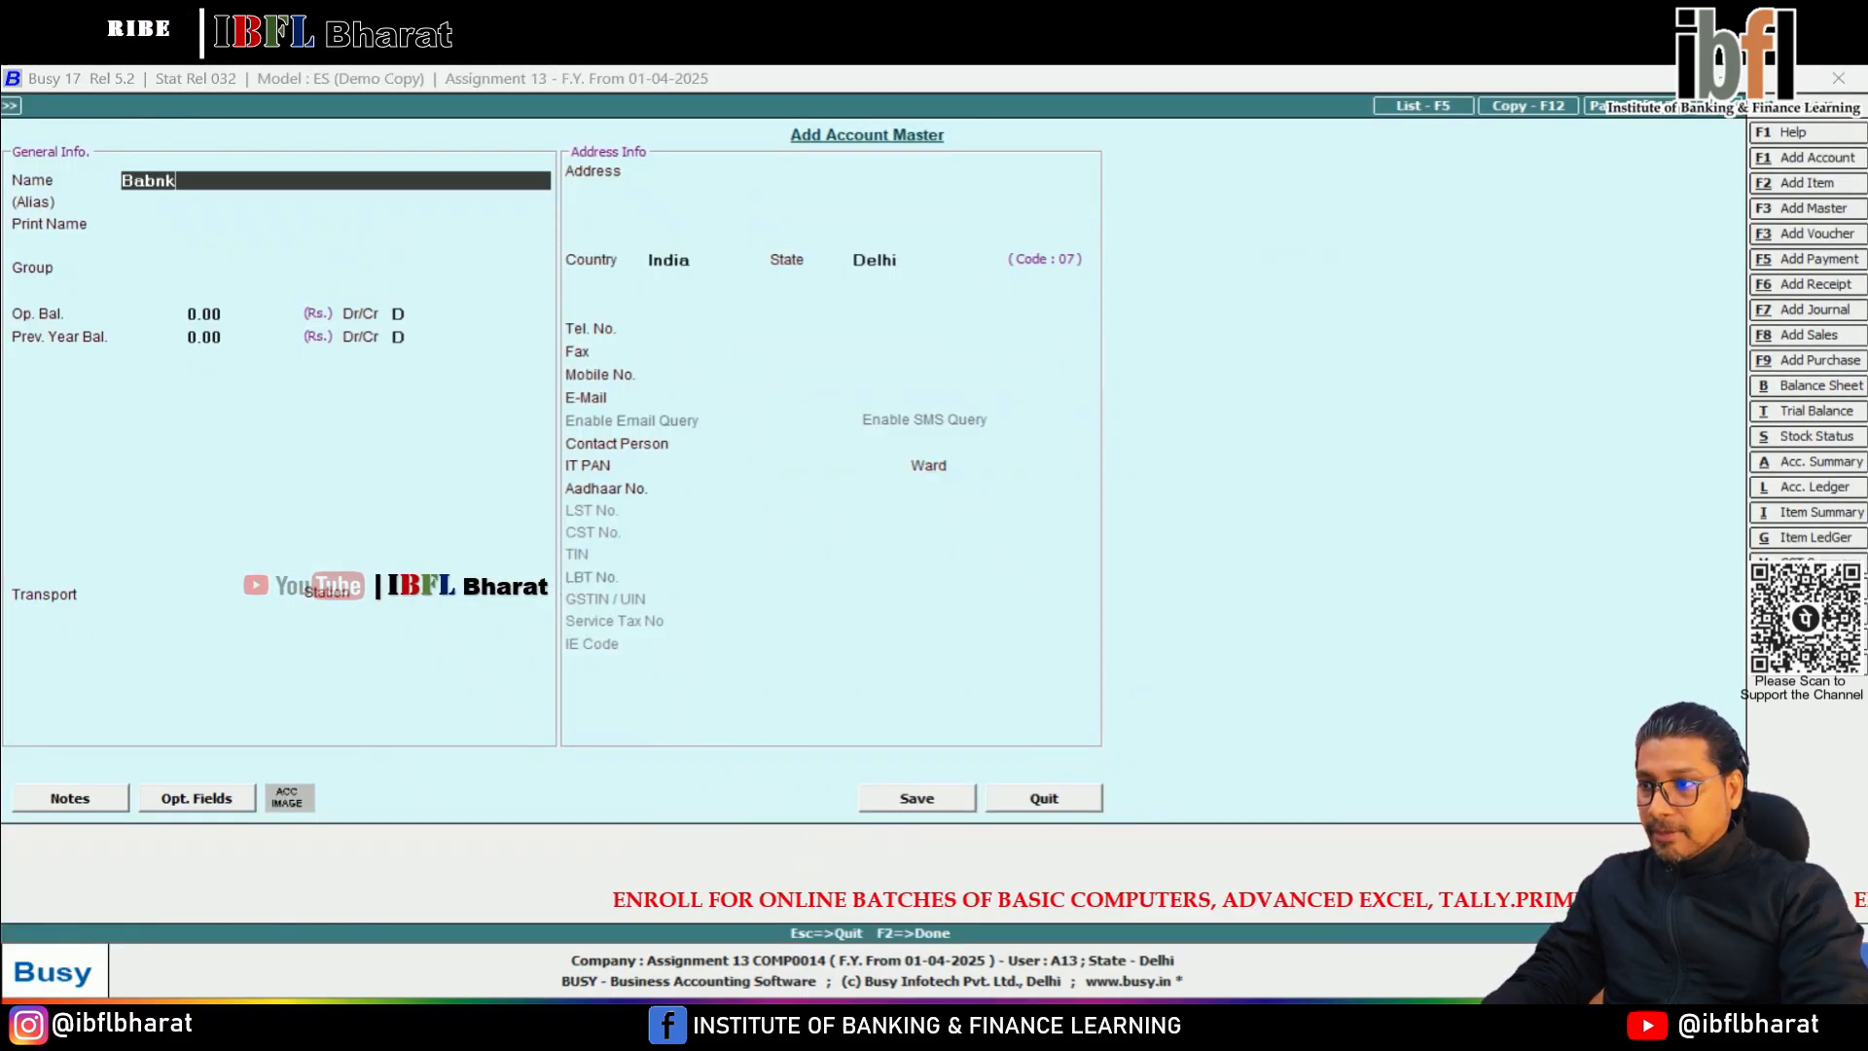
text(nk)
key(Return)
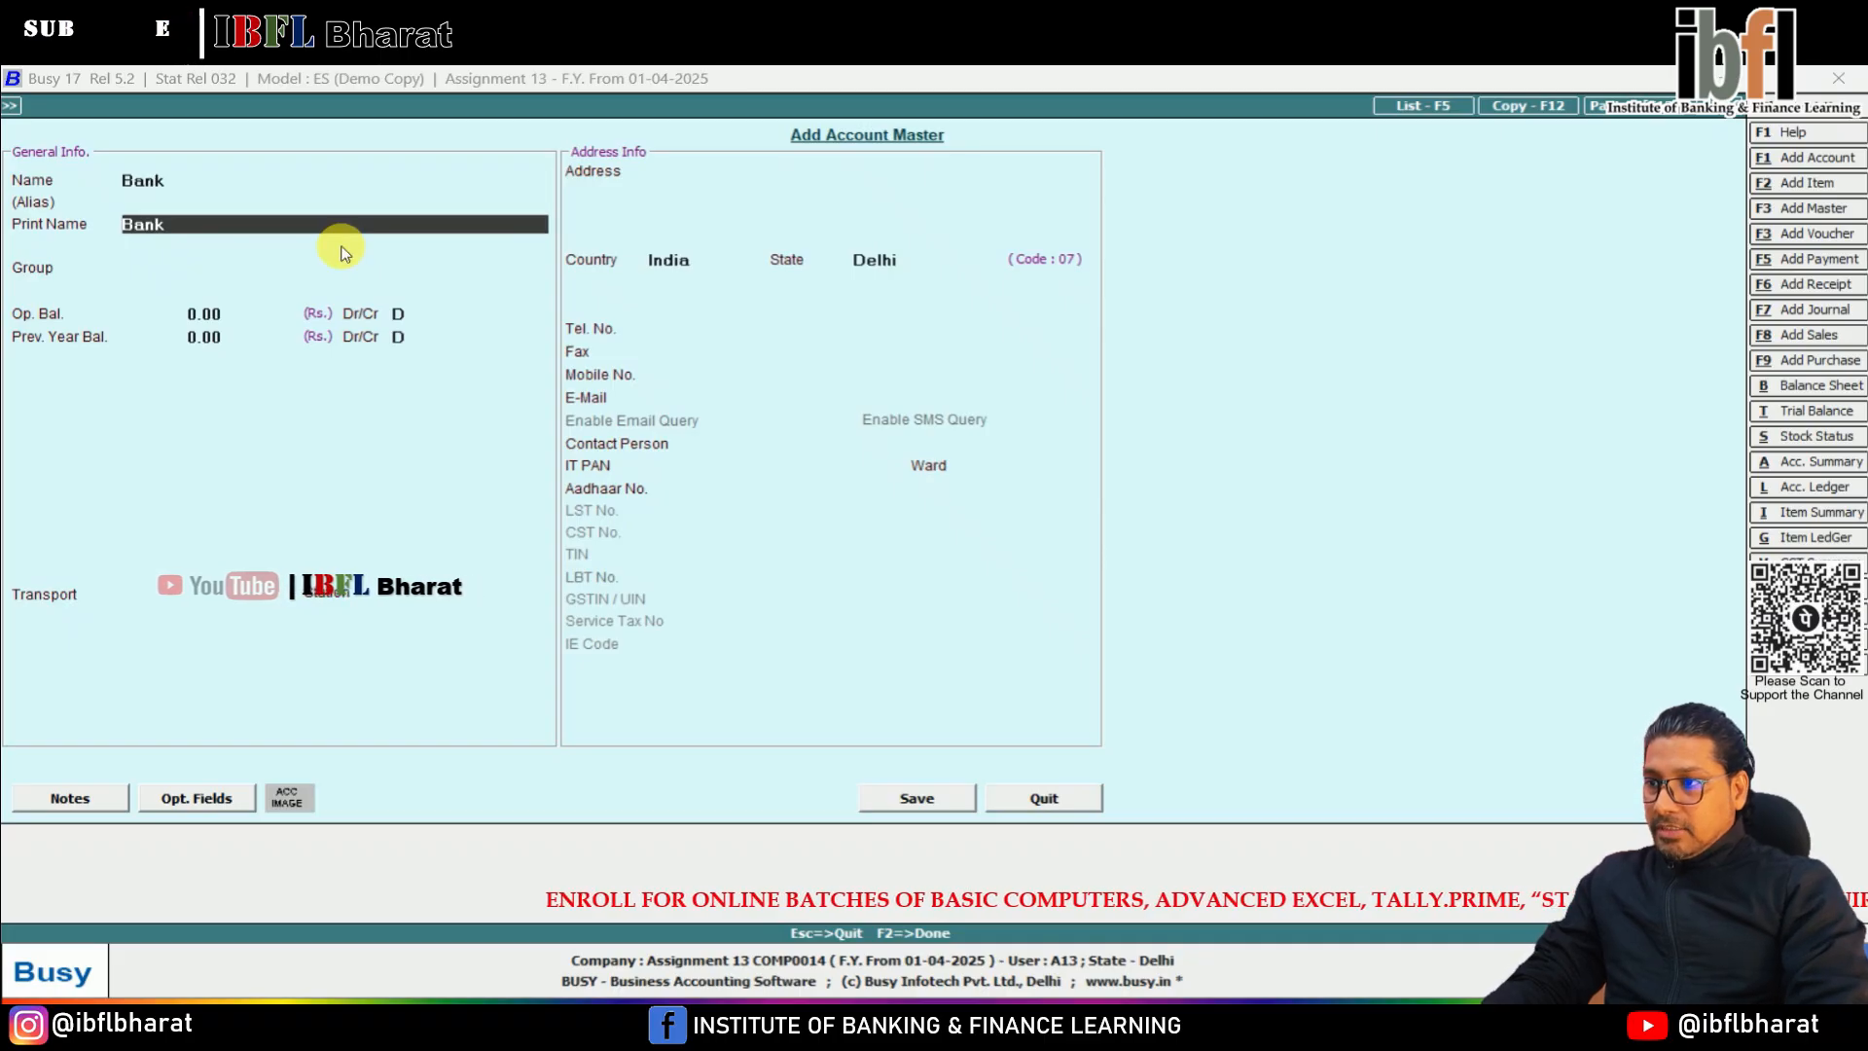
key(Return)
text(bank)
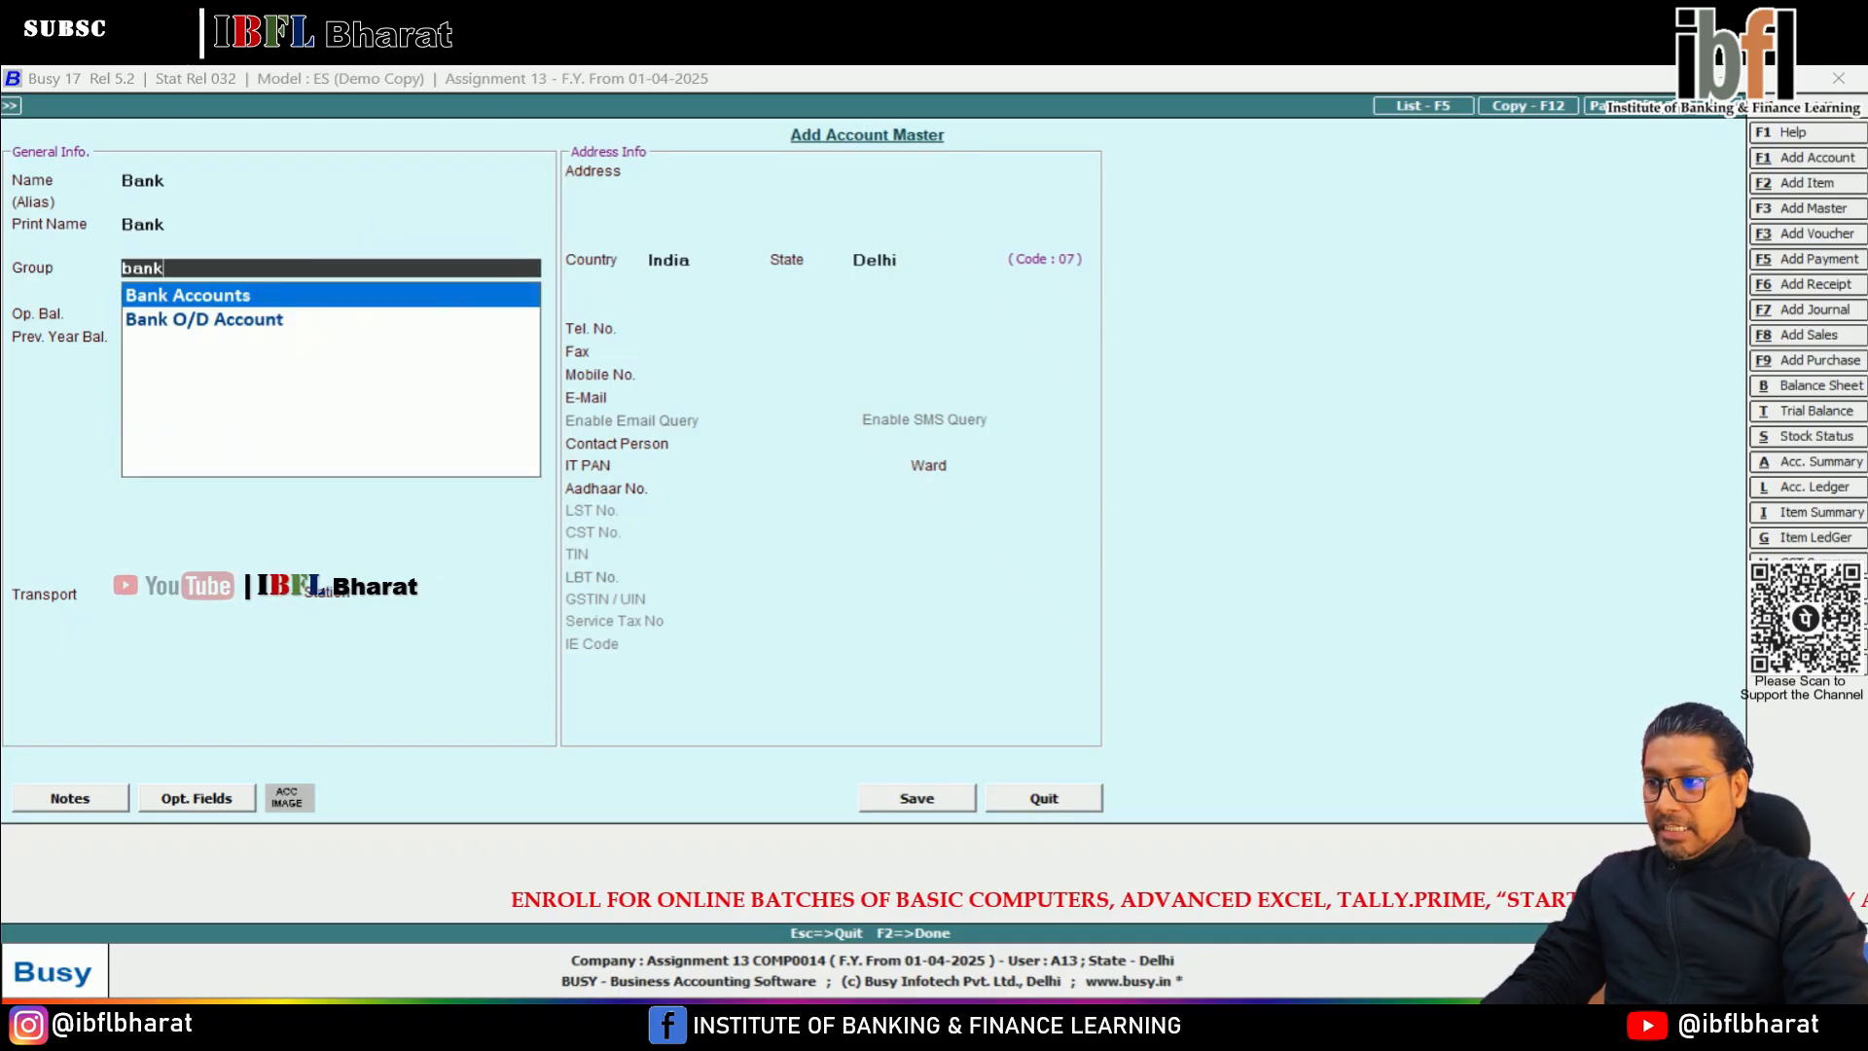
key(Return)
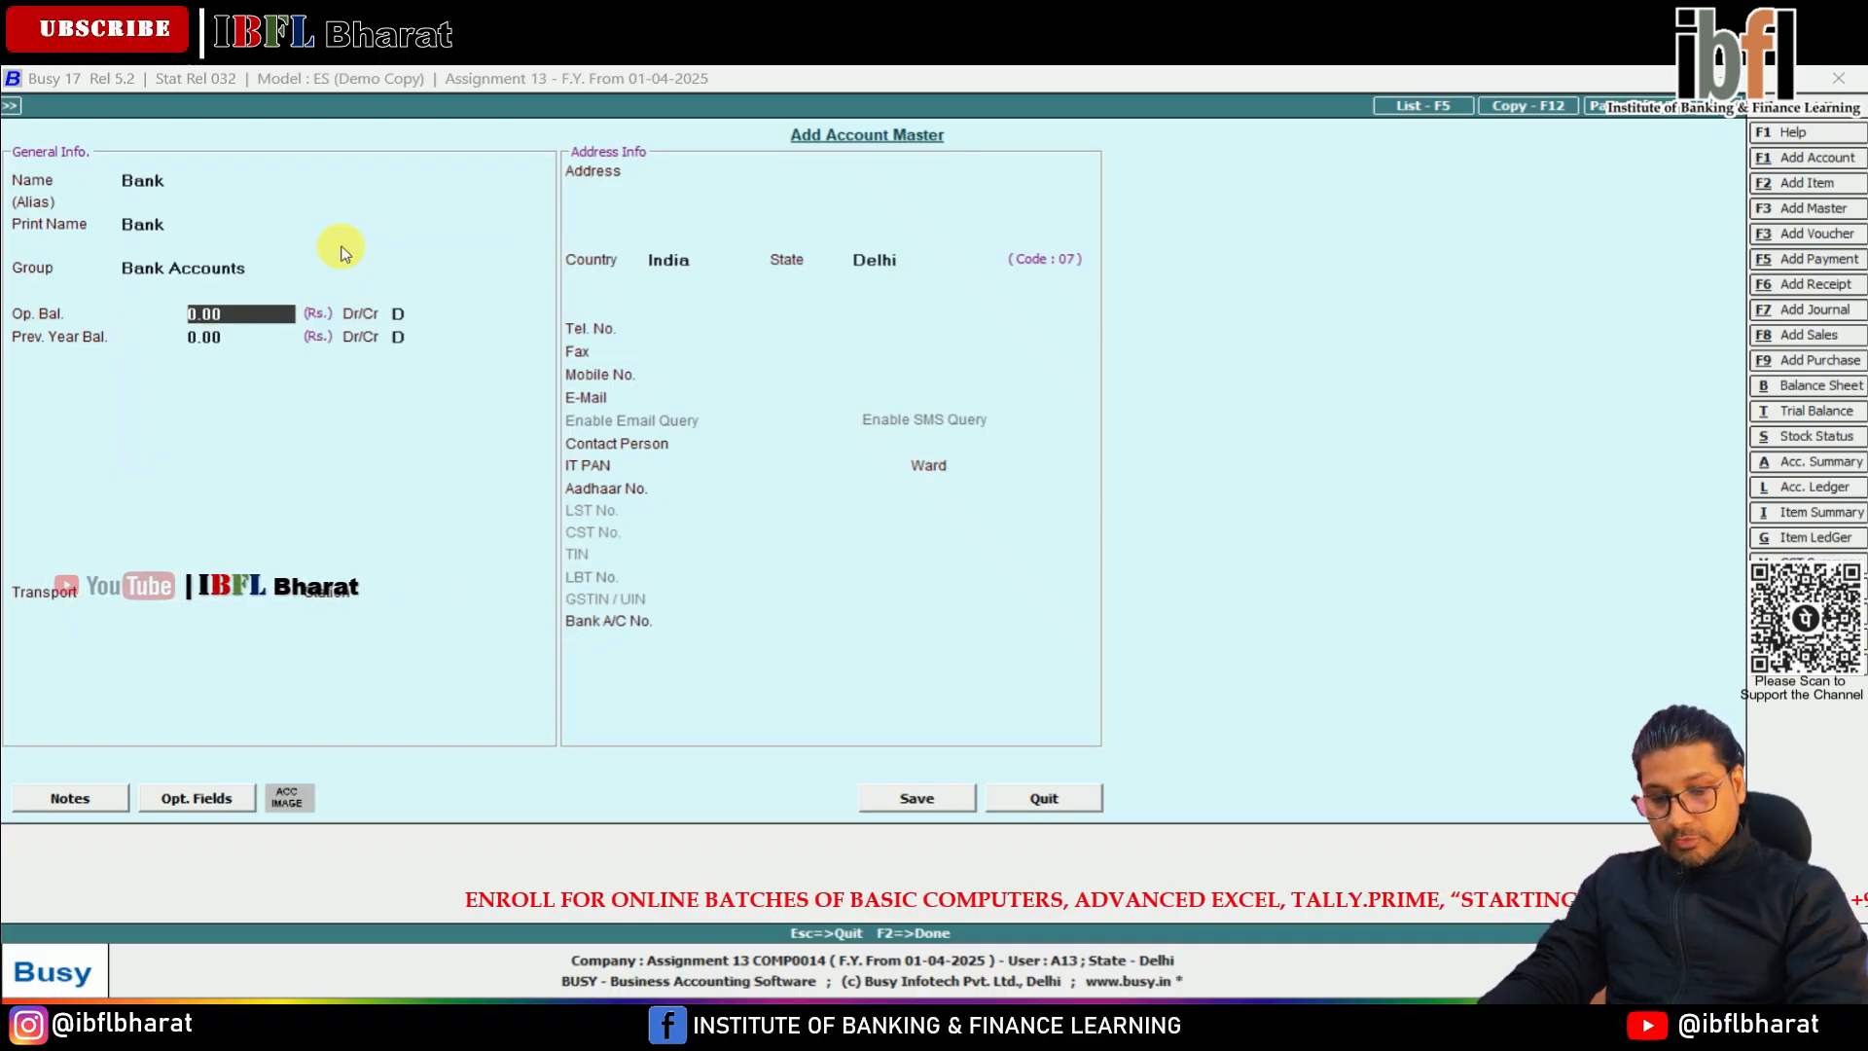
Set the Bank account's opening balance to 2,530 debit and save the account
text(00)
key(Return)
key(Return)
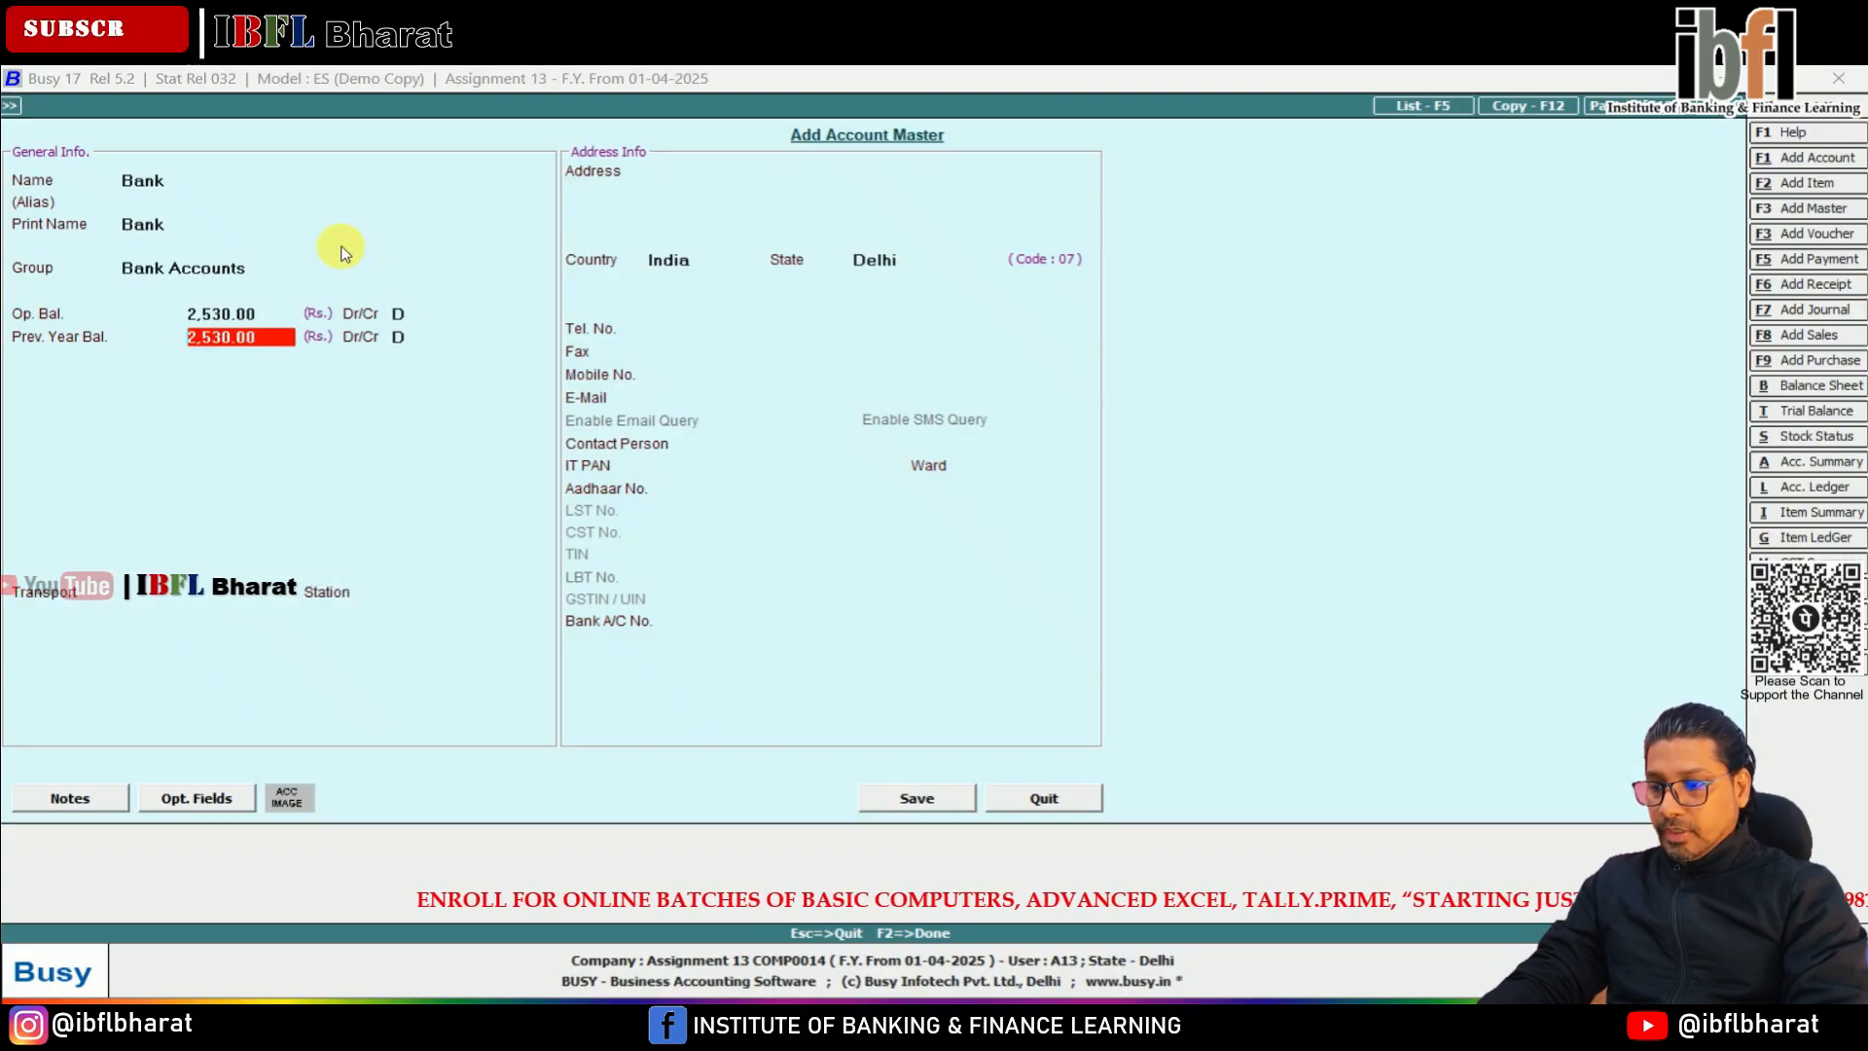
key(F2)
key(Return)
key(Escape)
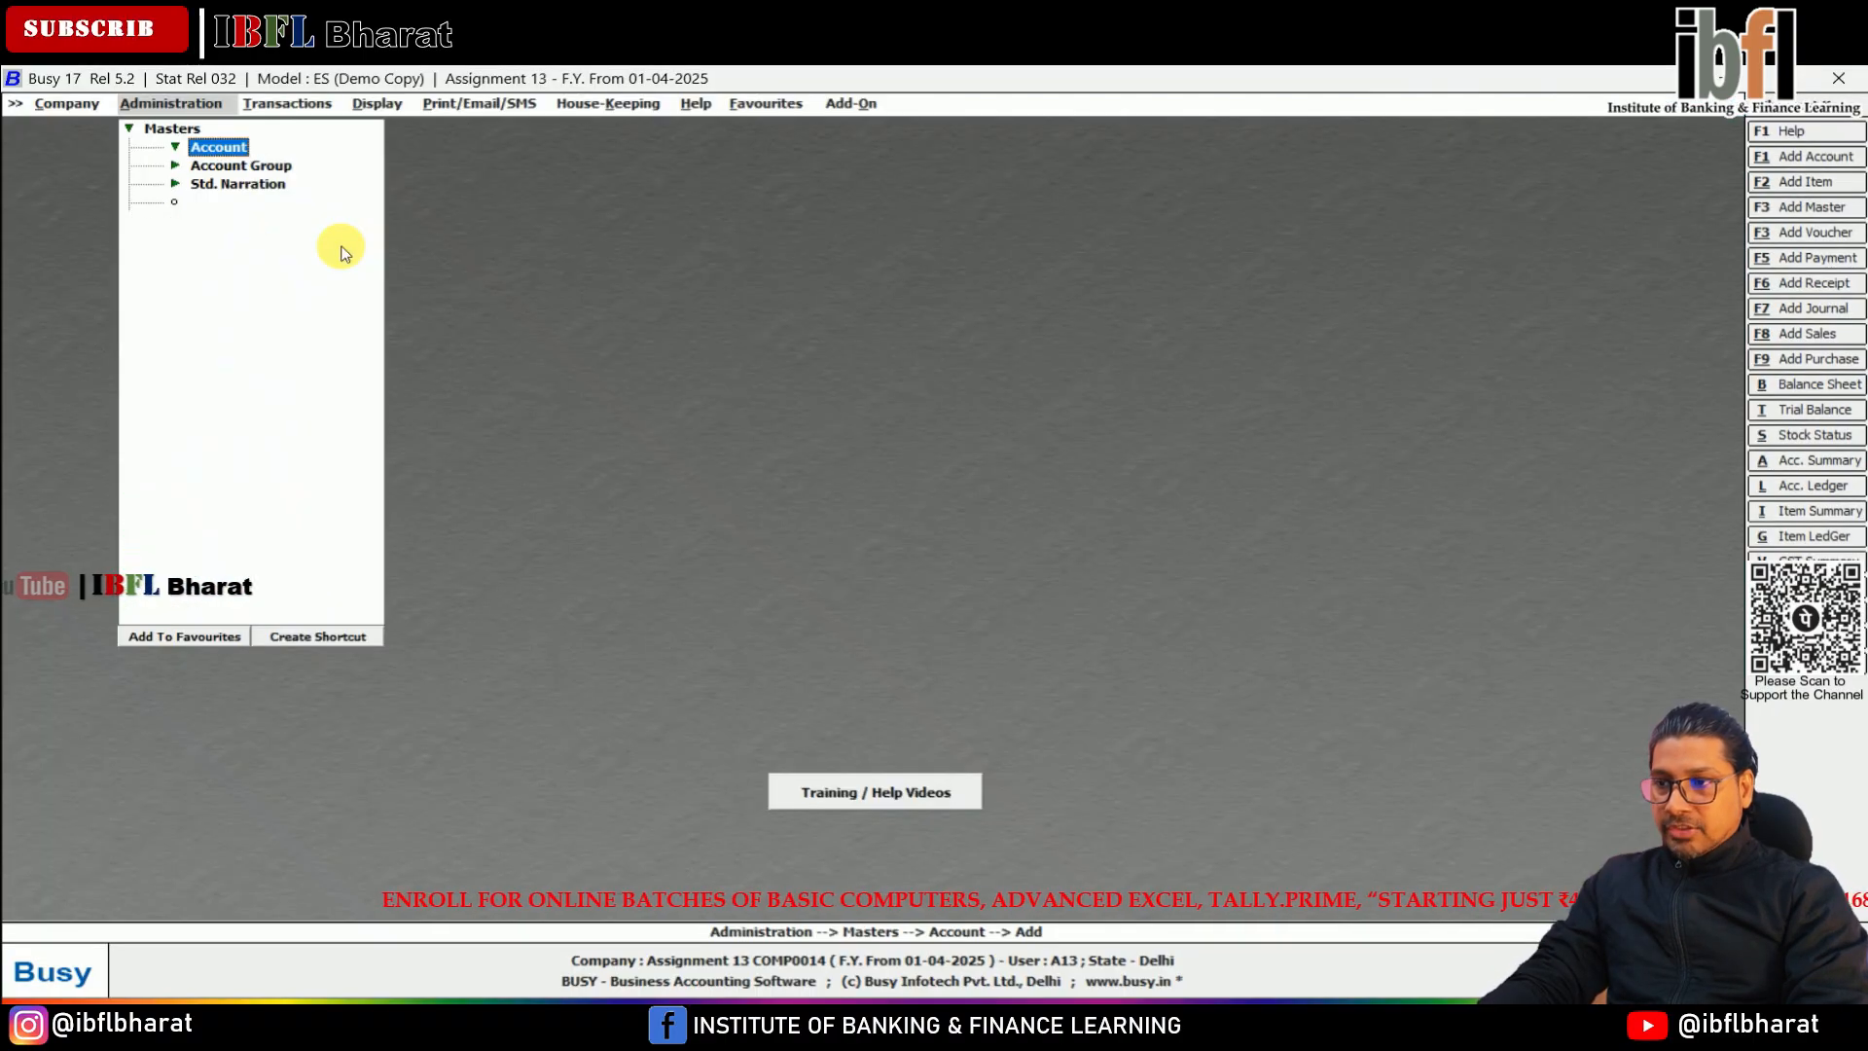
Open the existing Cash account master for modification
key(Down)
key(Up)
key(Return)
key(Down)
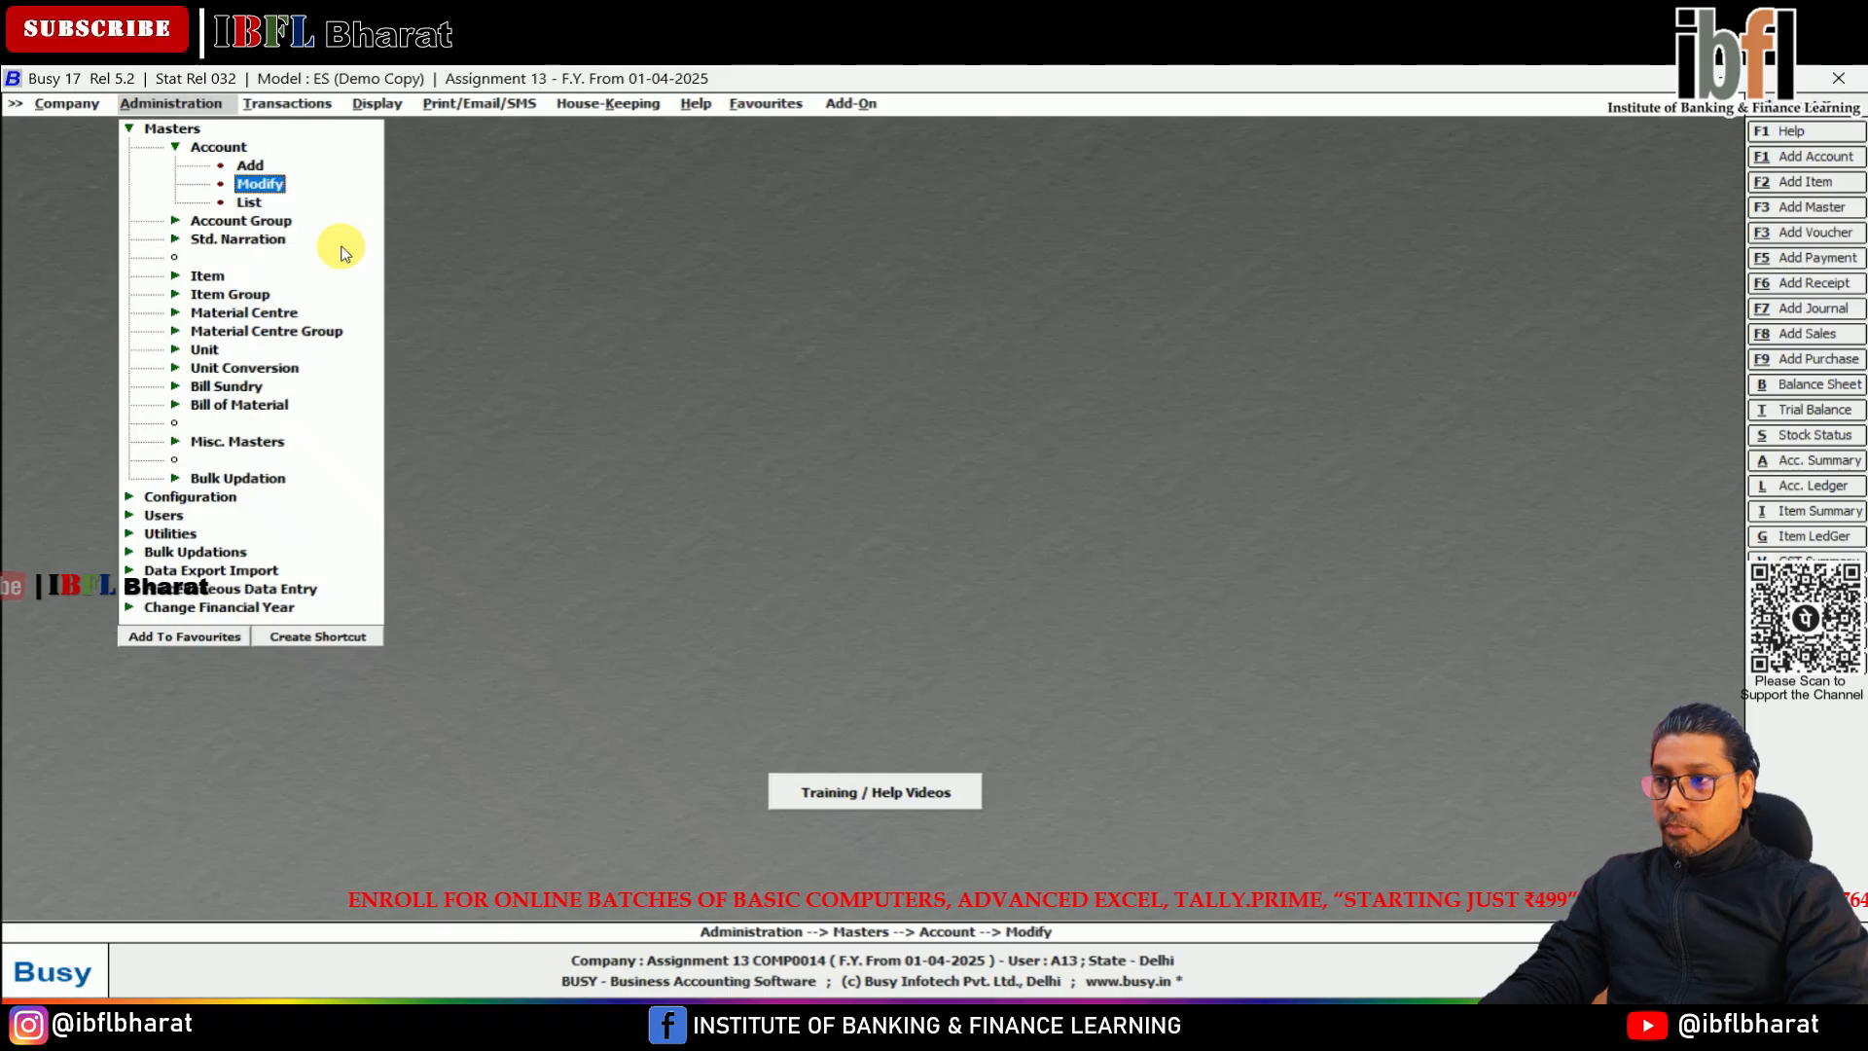
key(Return)
key(Down)
text(cash)
key(Return)
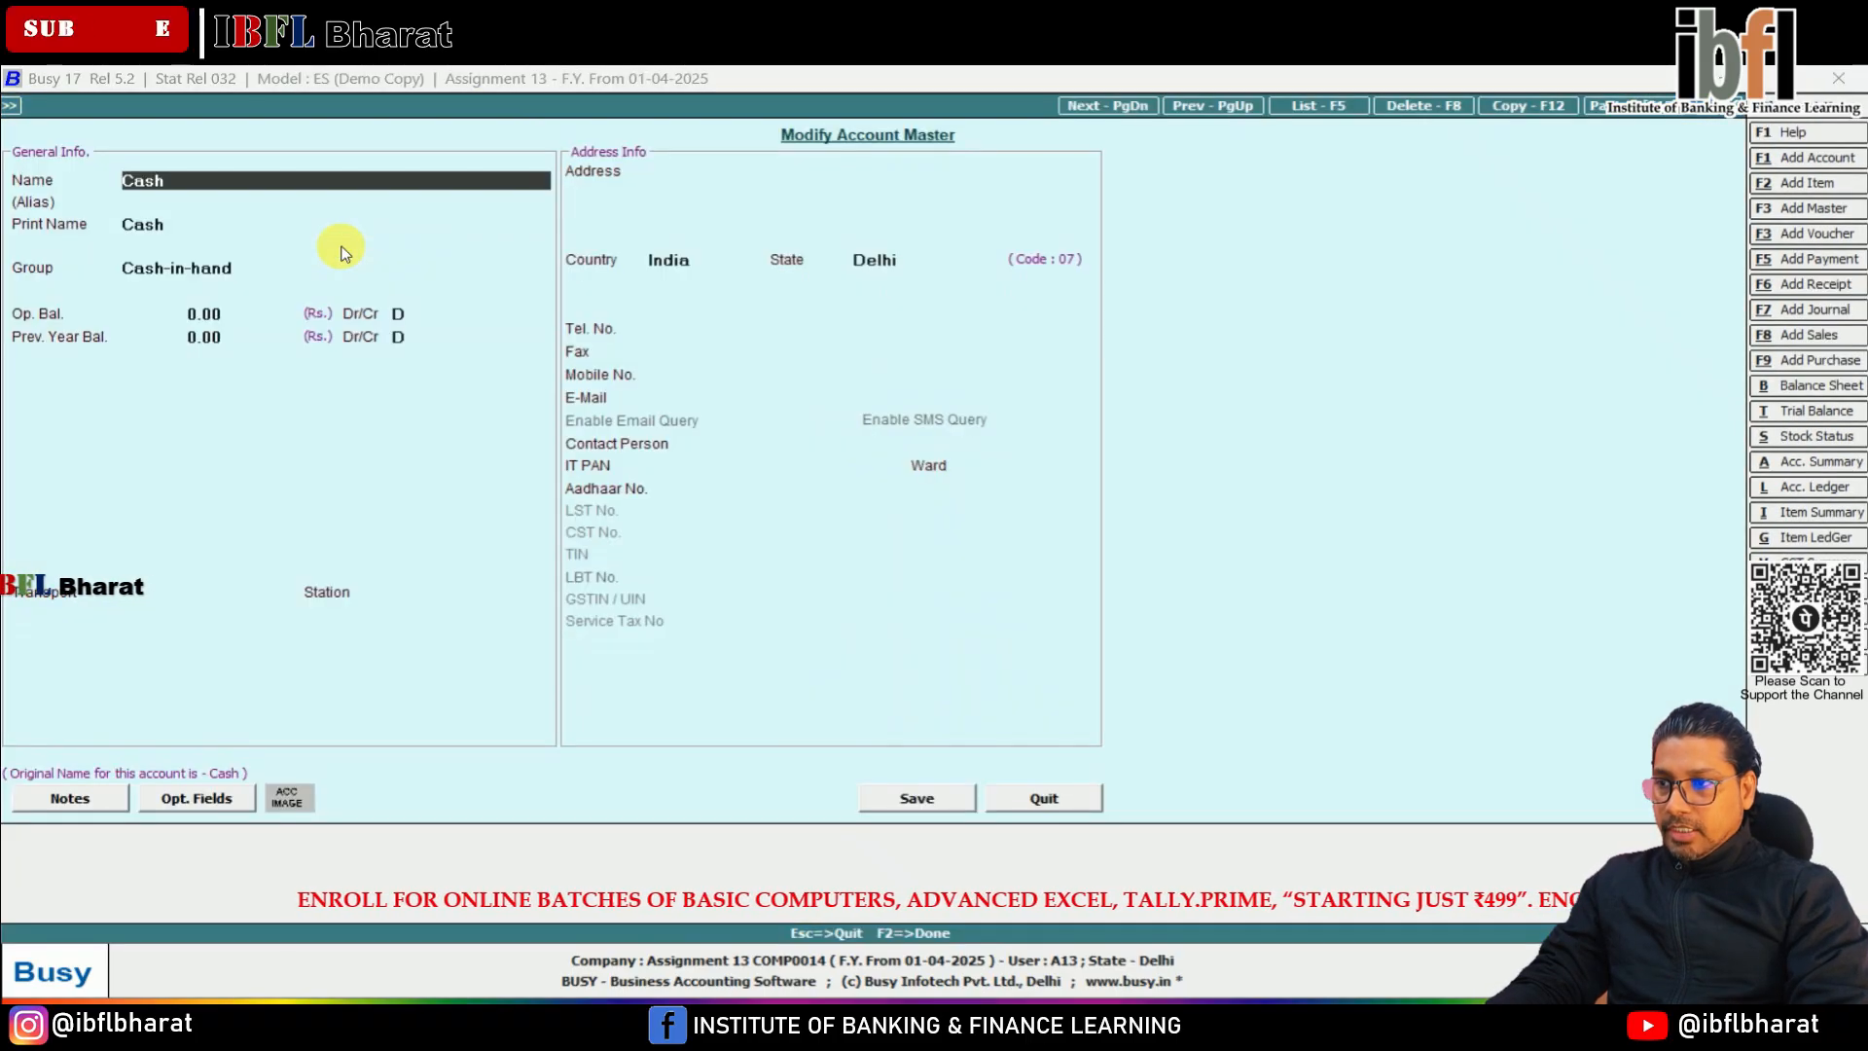
Set the Cash account's opening balance to 415 debit and save the modified account
key(Return)
key(Return)
key(Return)
key(Return)
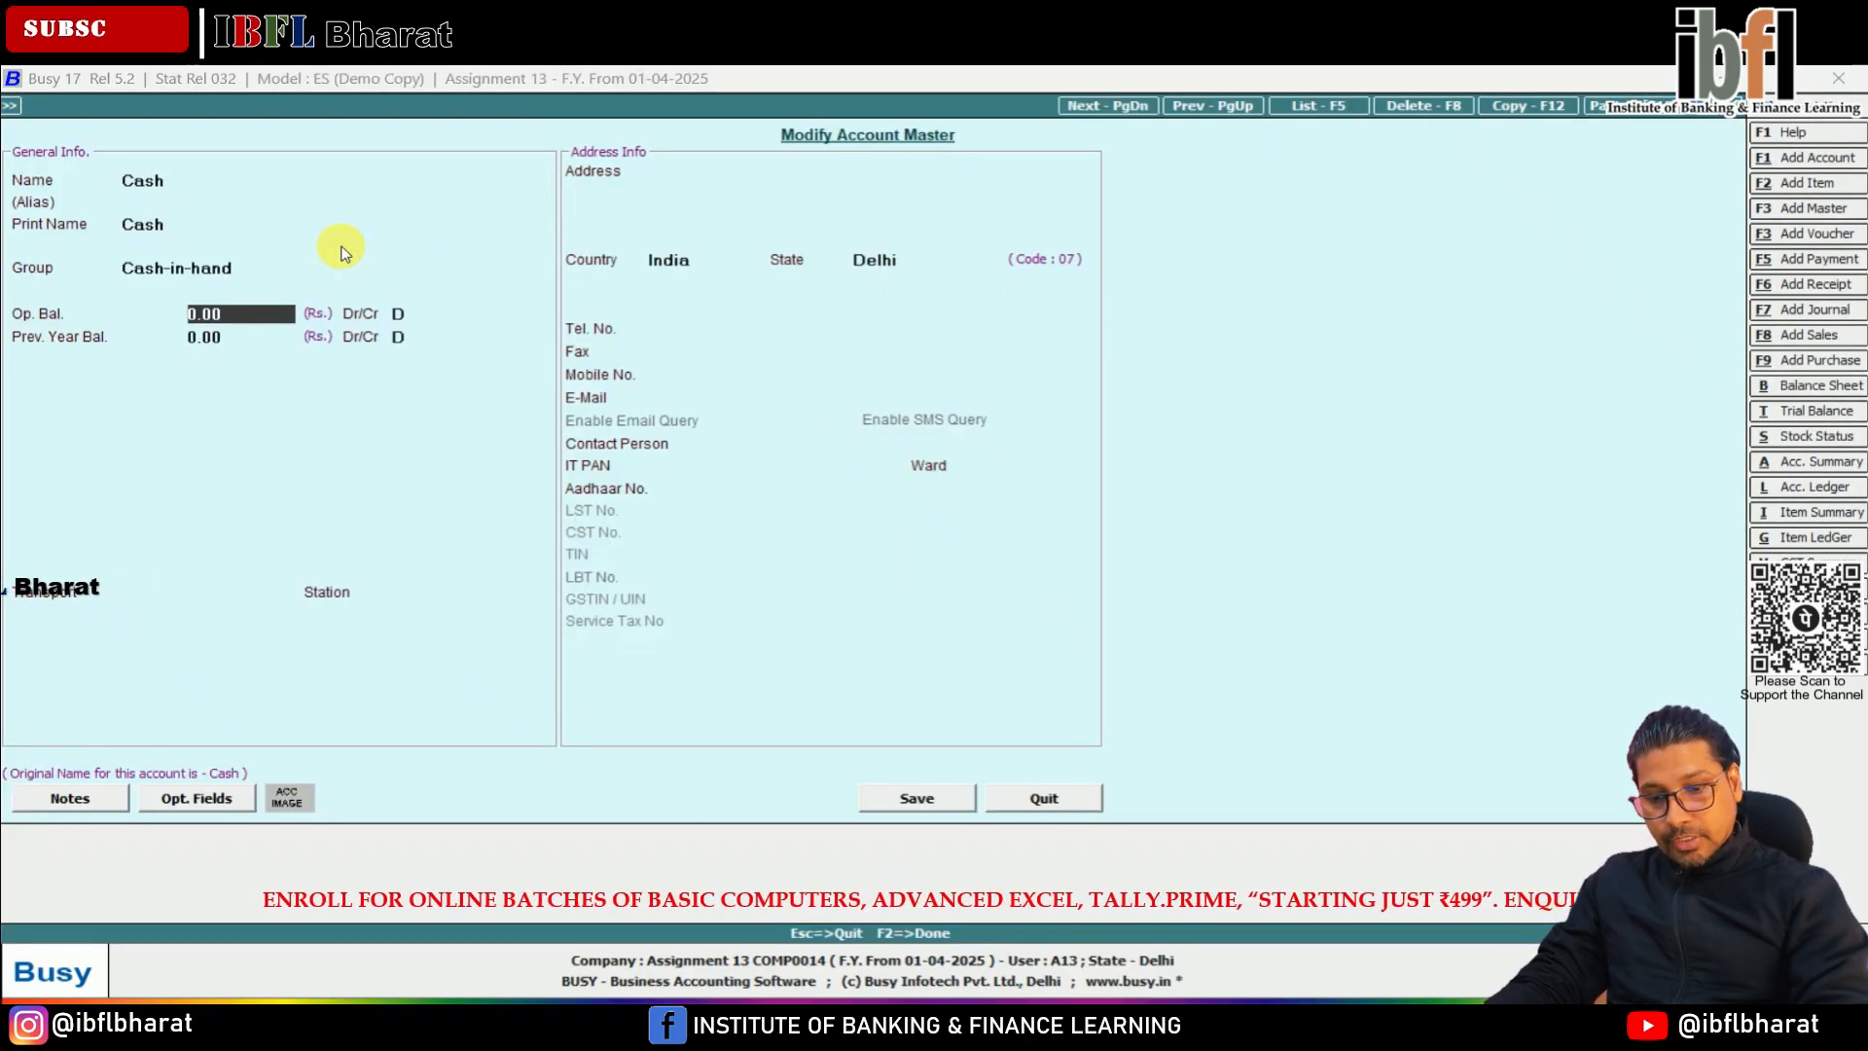
text(415)
key(Return)
key(Return)
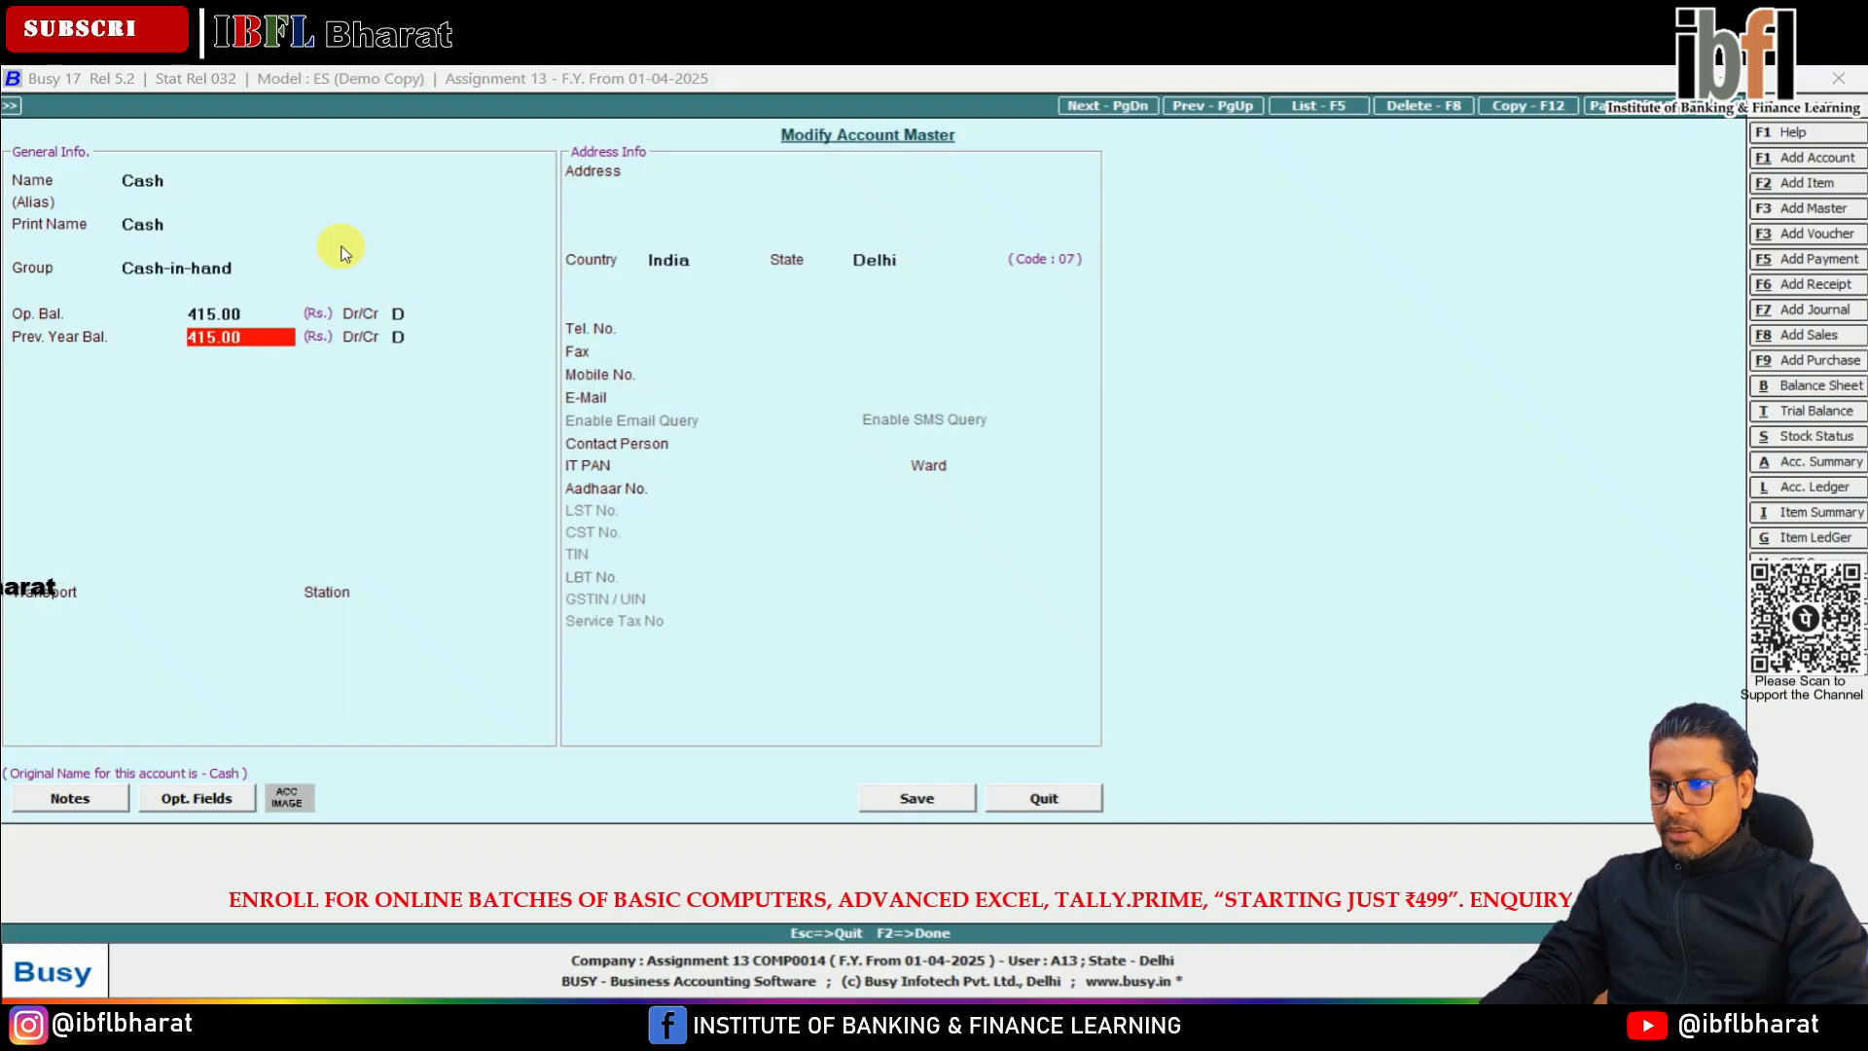
key(Return)
Start a new account master named Capital and assign it to the Capital Account group
key(Return)
key(Escape)
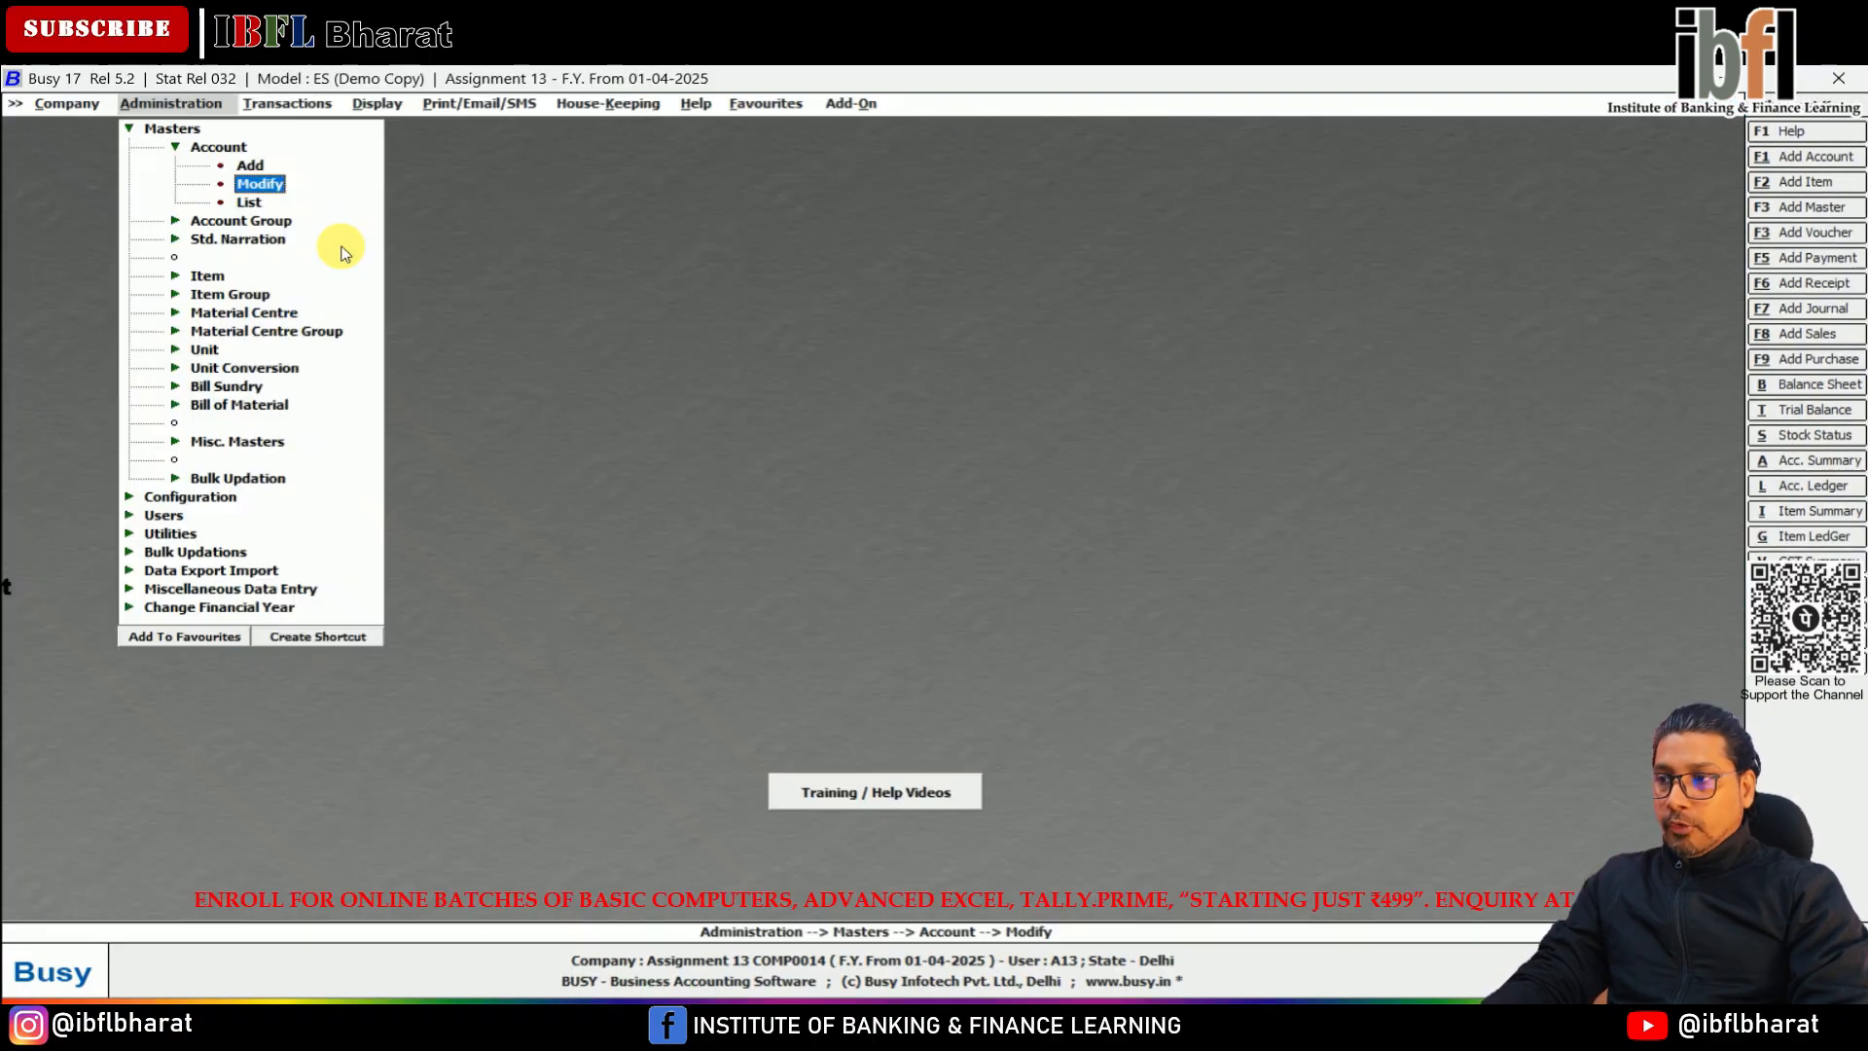
key(Escape)
key(Return)
key(Down)
key(Down)
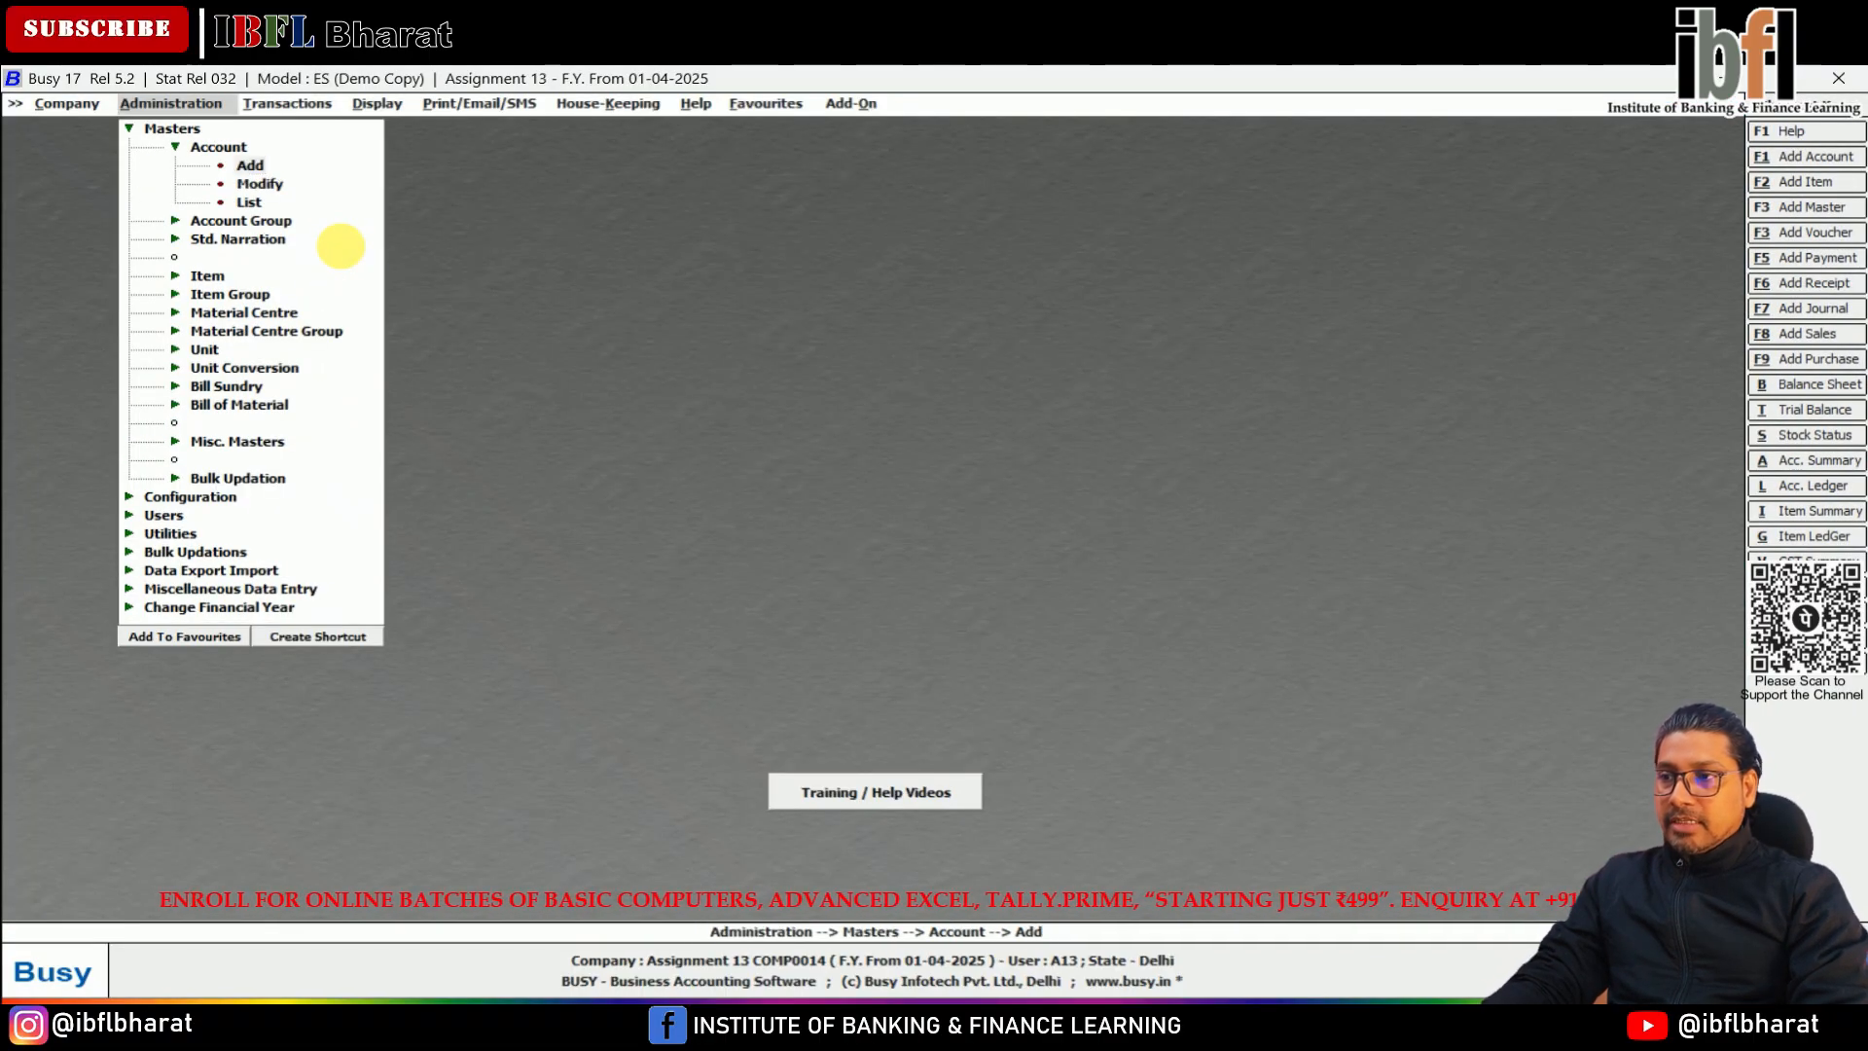
key(Return)
text(Capita)
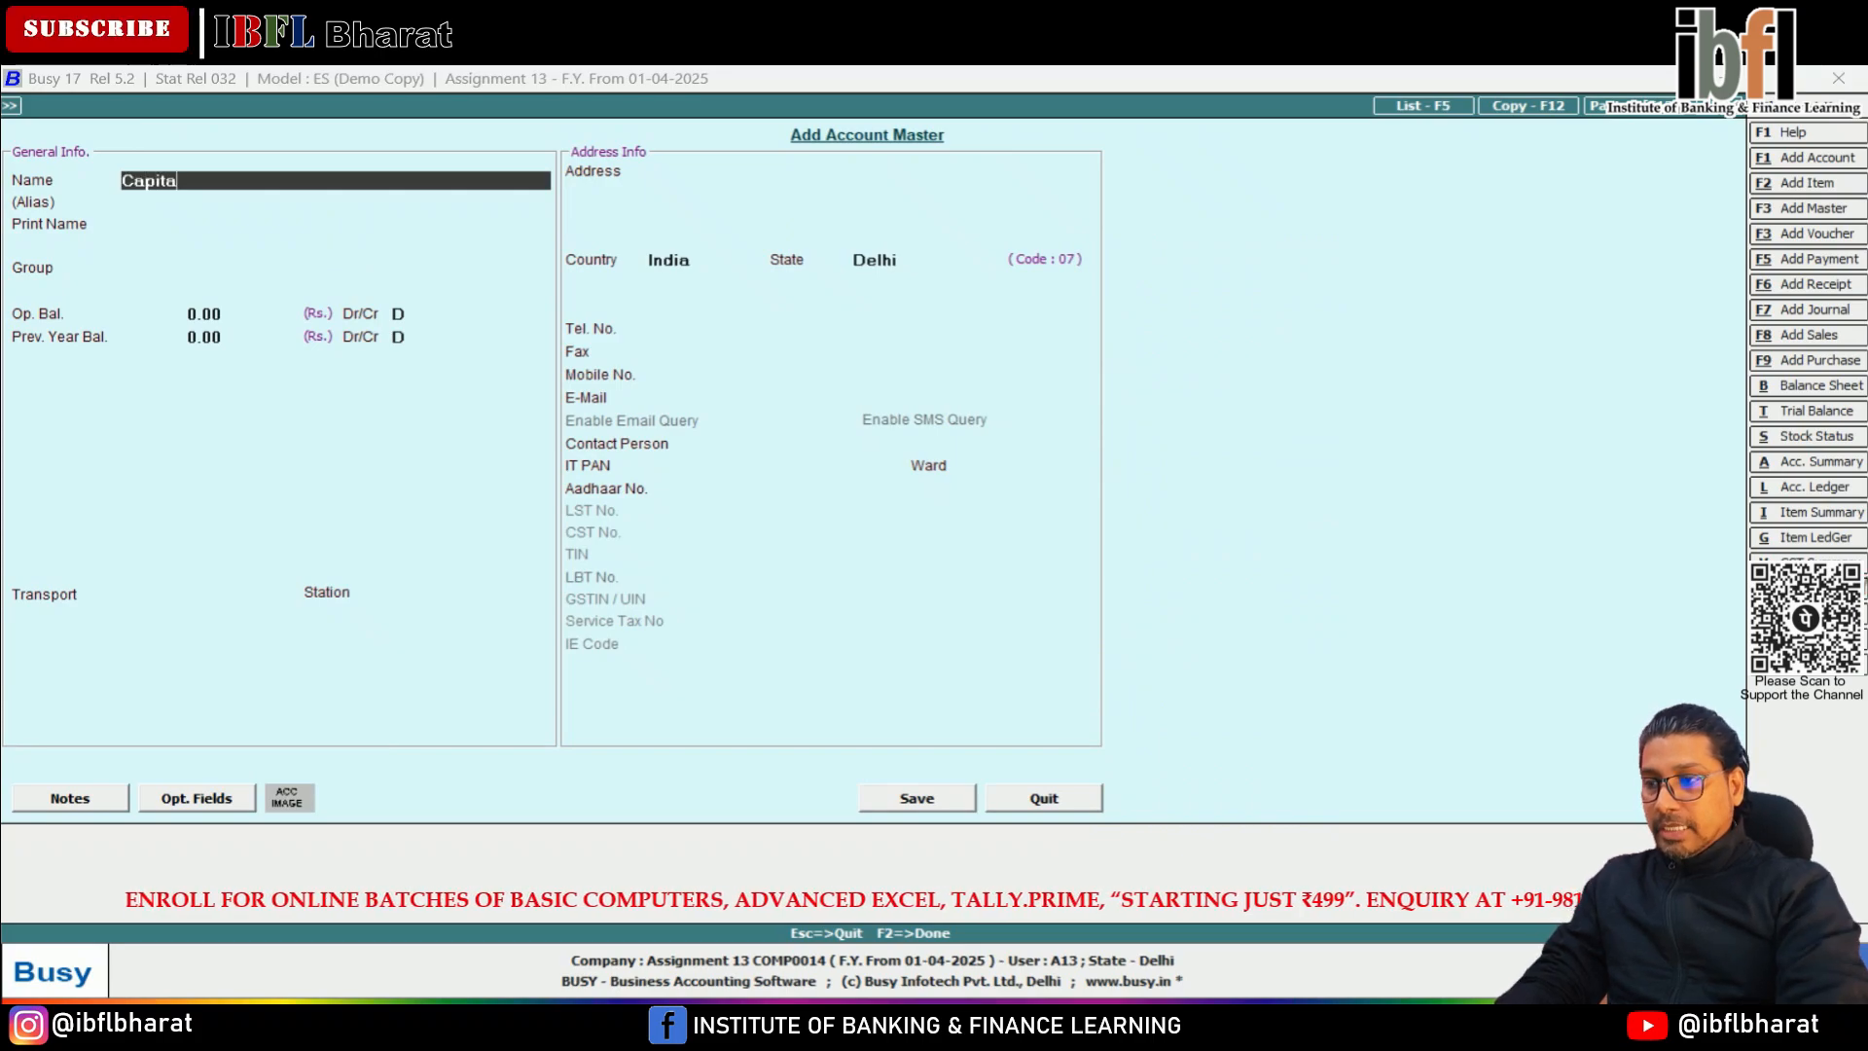
text(l)
key(Return)
key(Return)
key(Return)
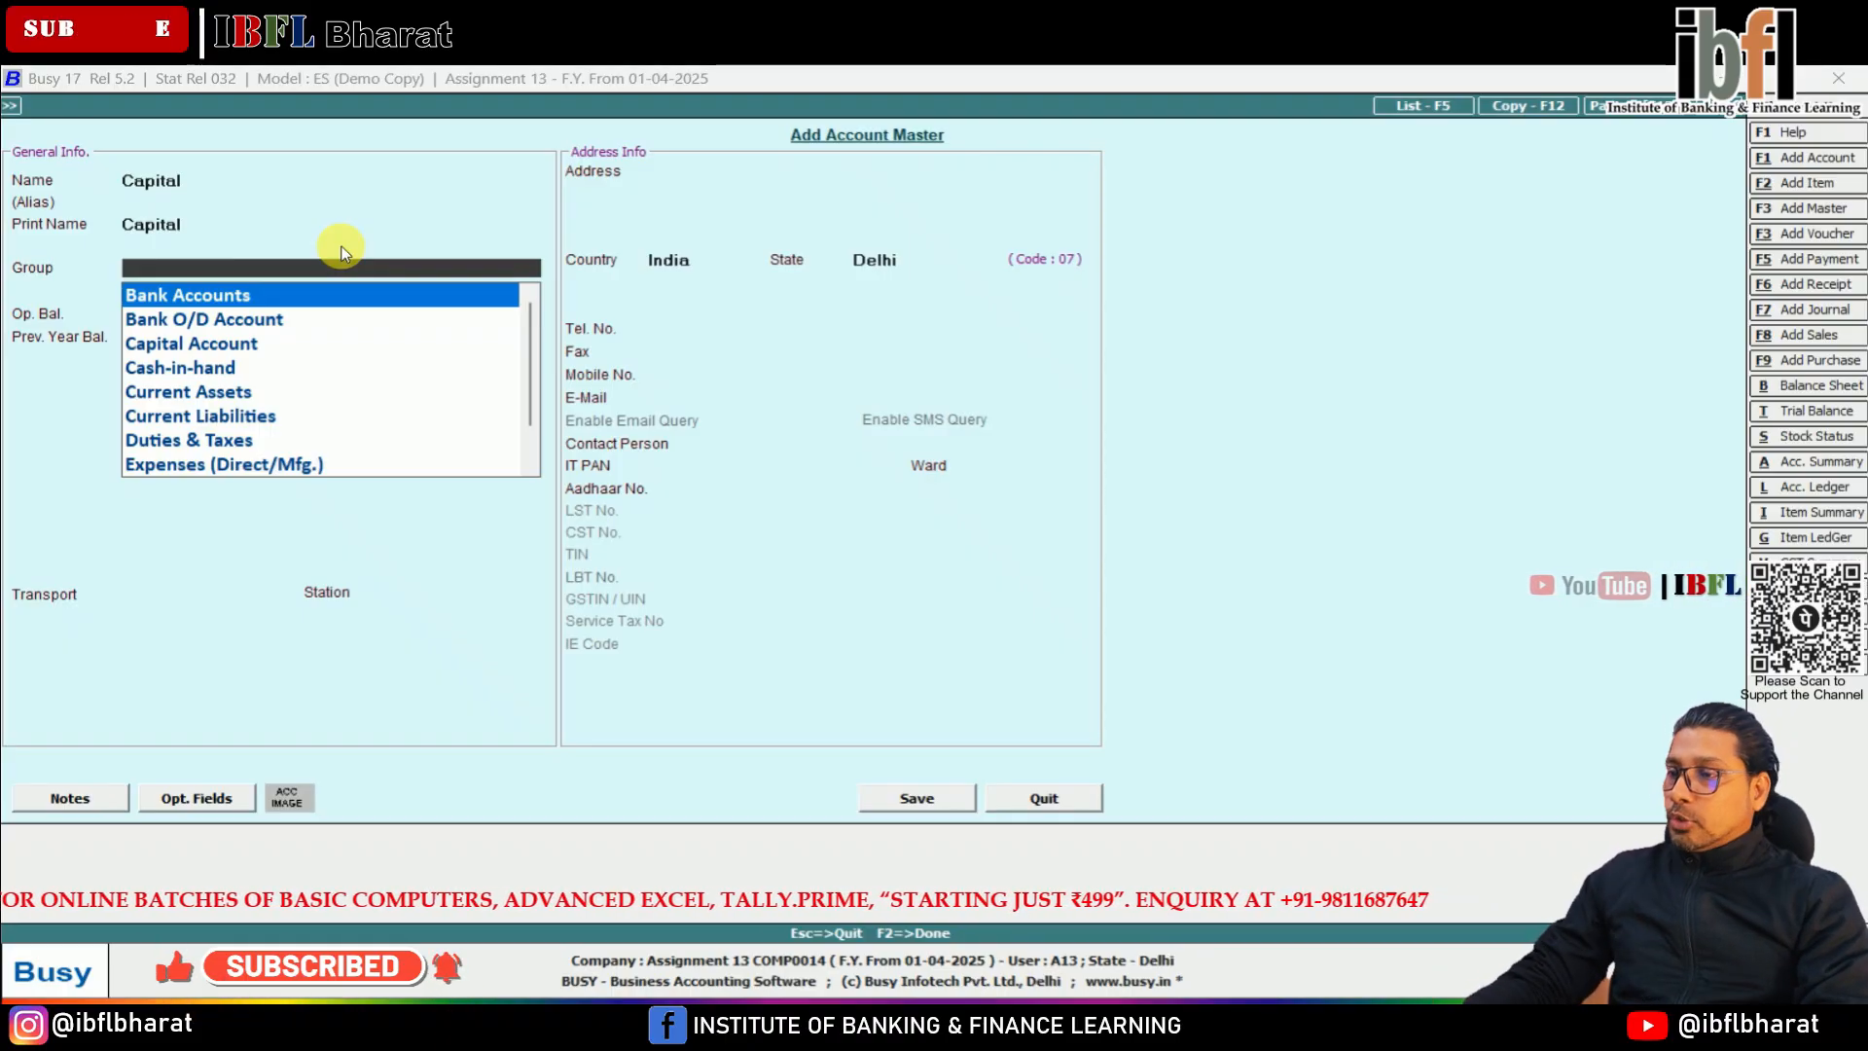
key(Down)
key(Down)
key(Return)
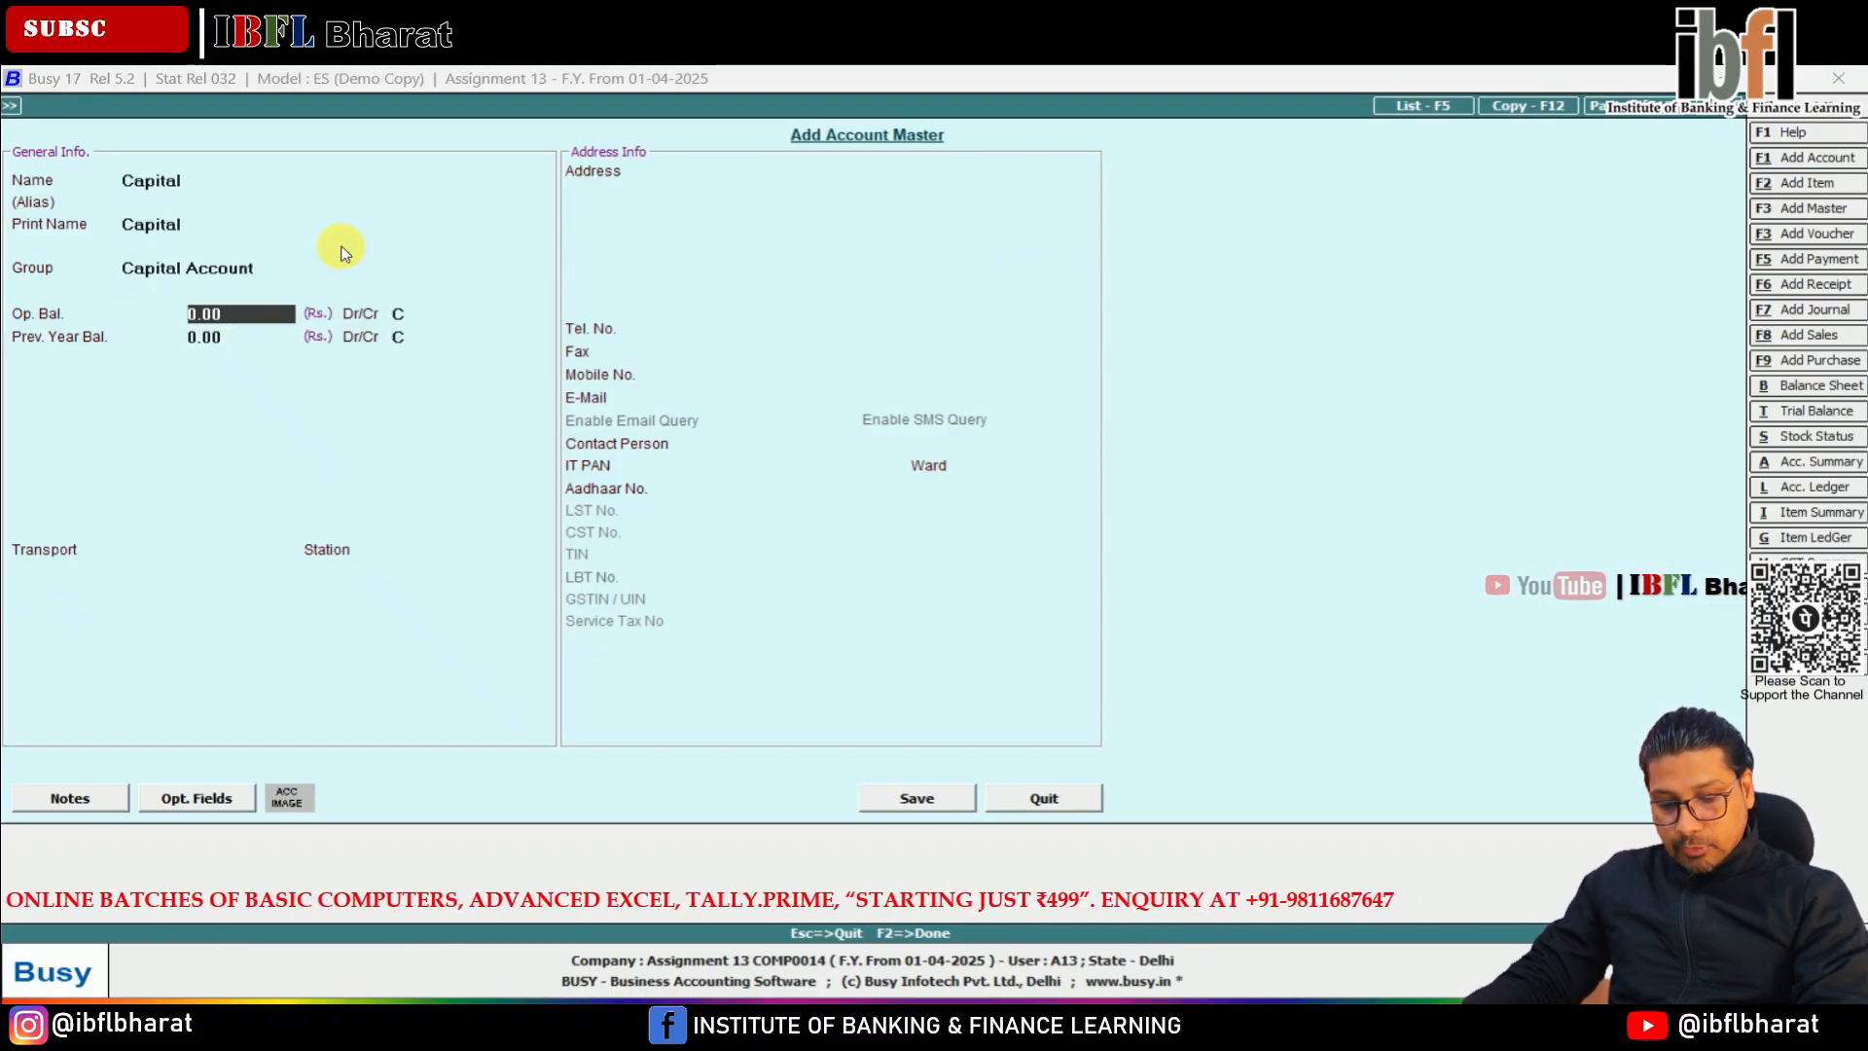
Set the Capital account's opening balance to 2,945 credit and save the account
text(2945)
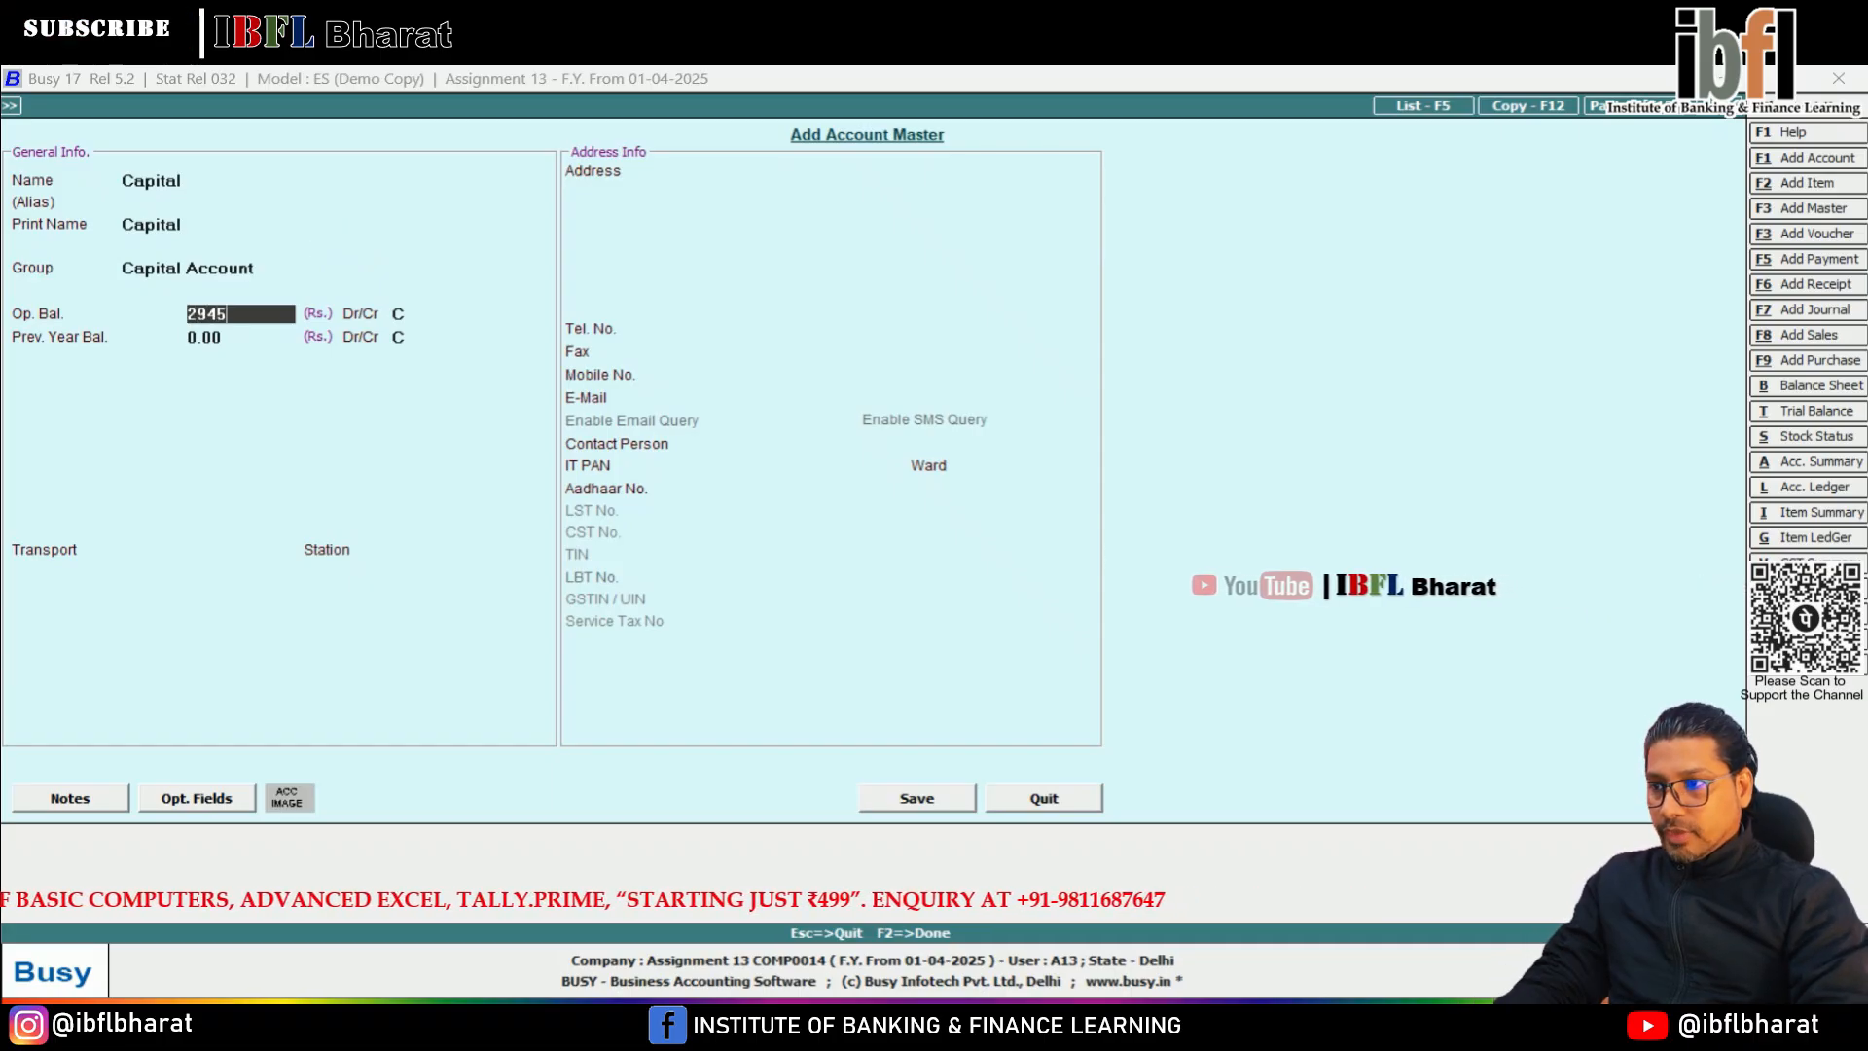
key(Return)
key(Return)
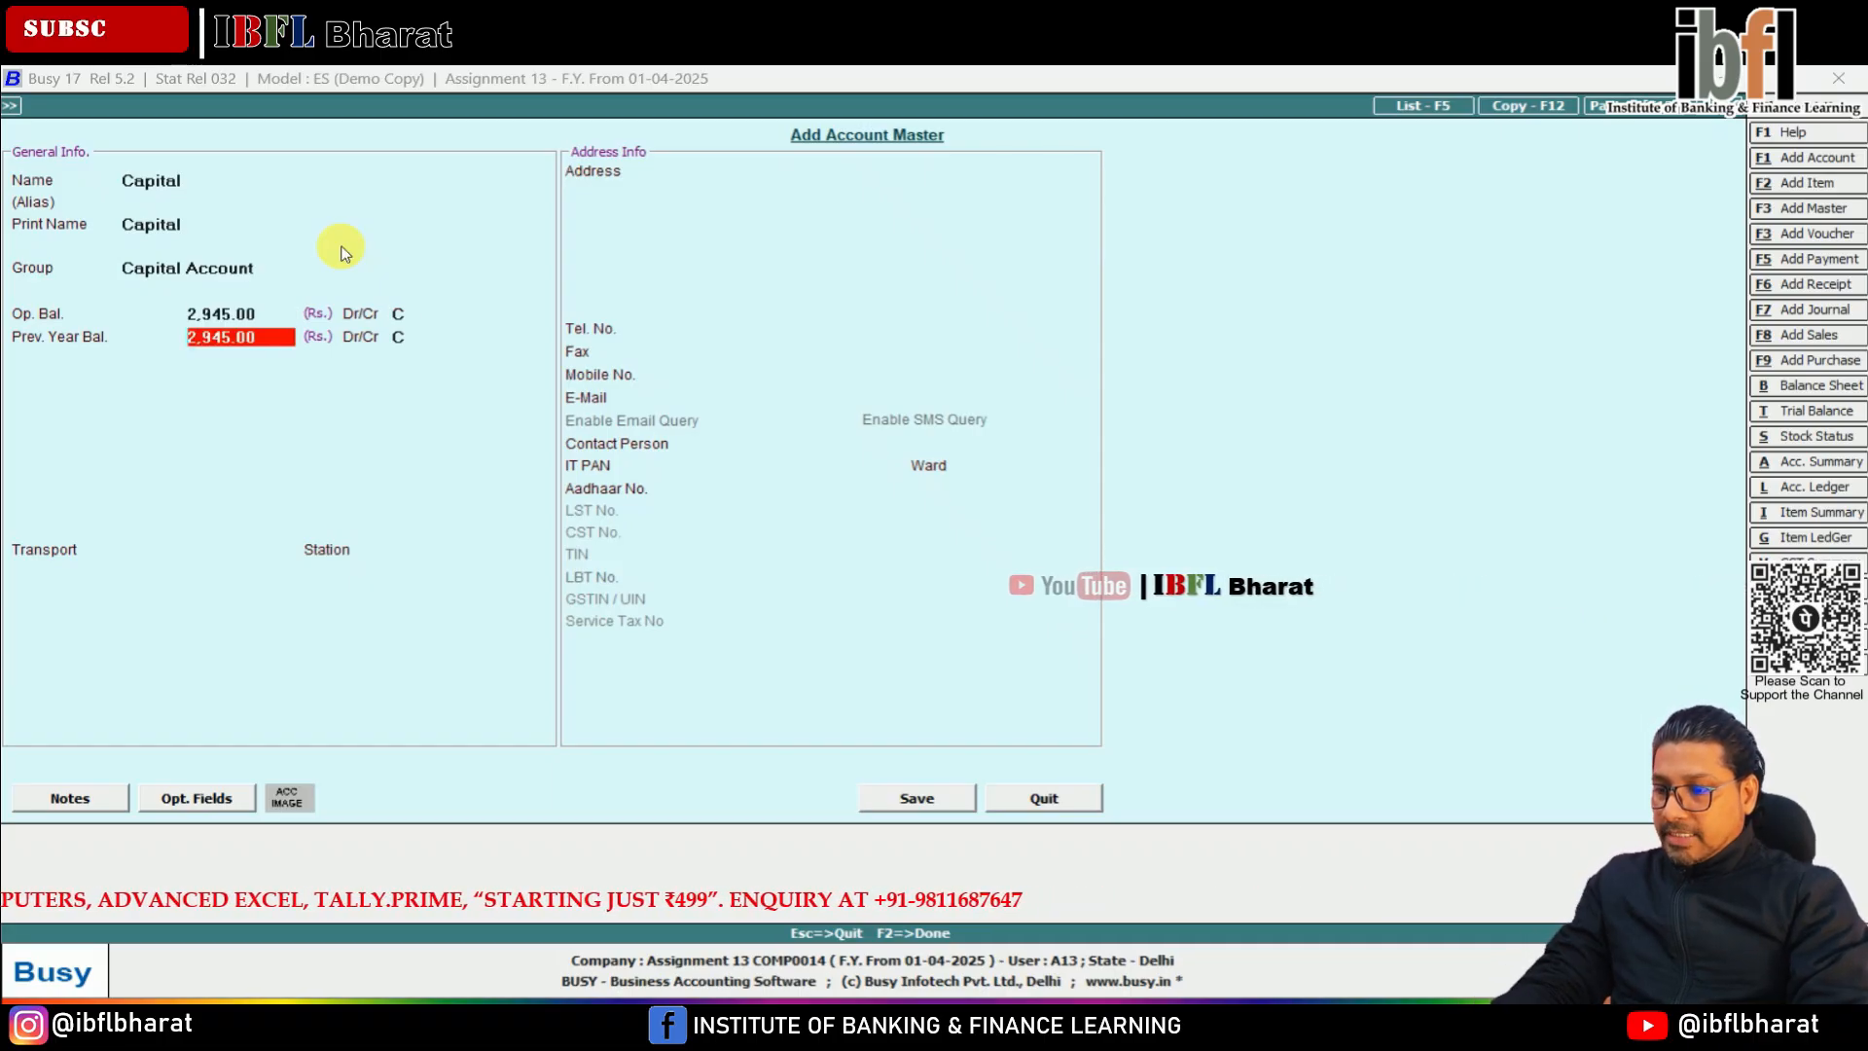
key(F2)
key(Return)
key(Escape)
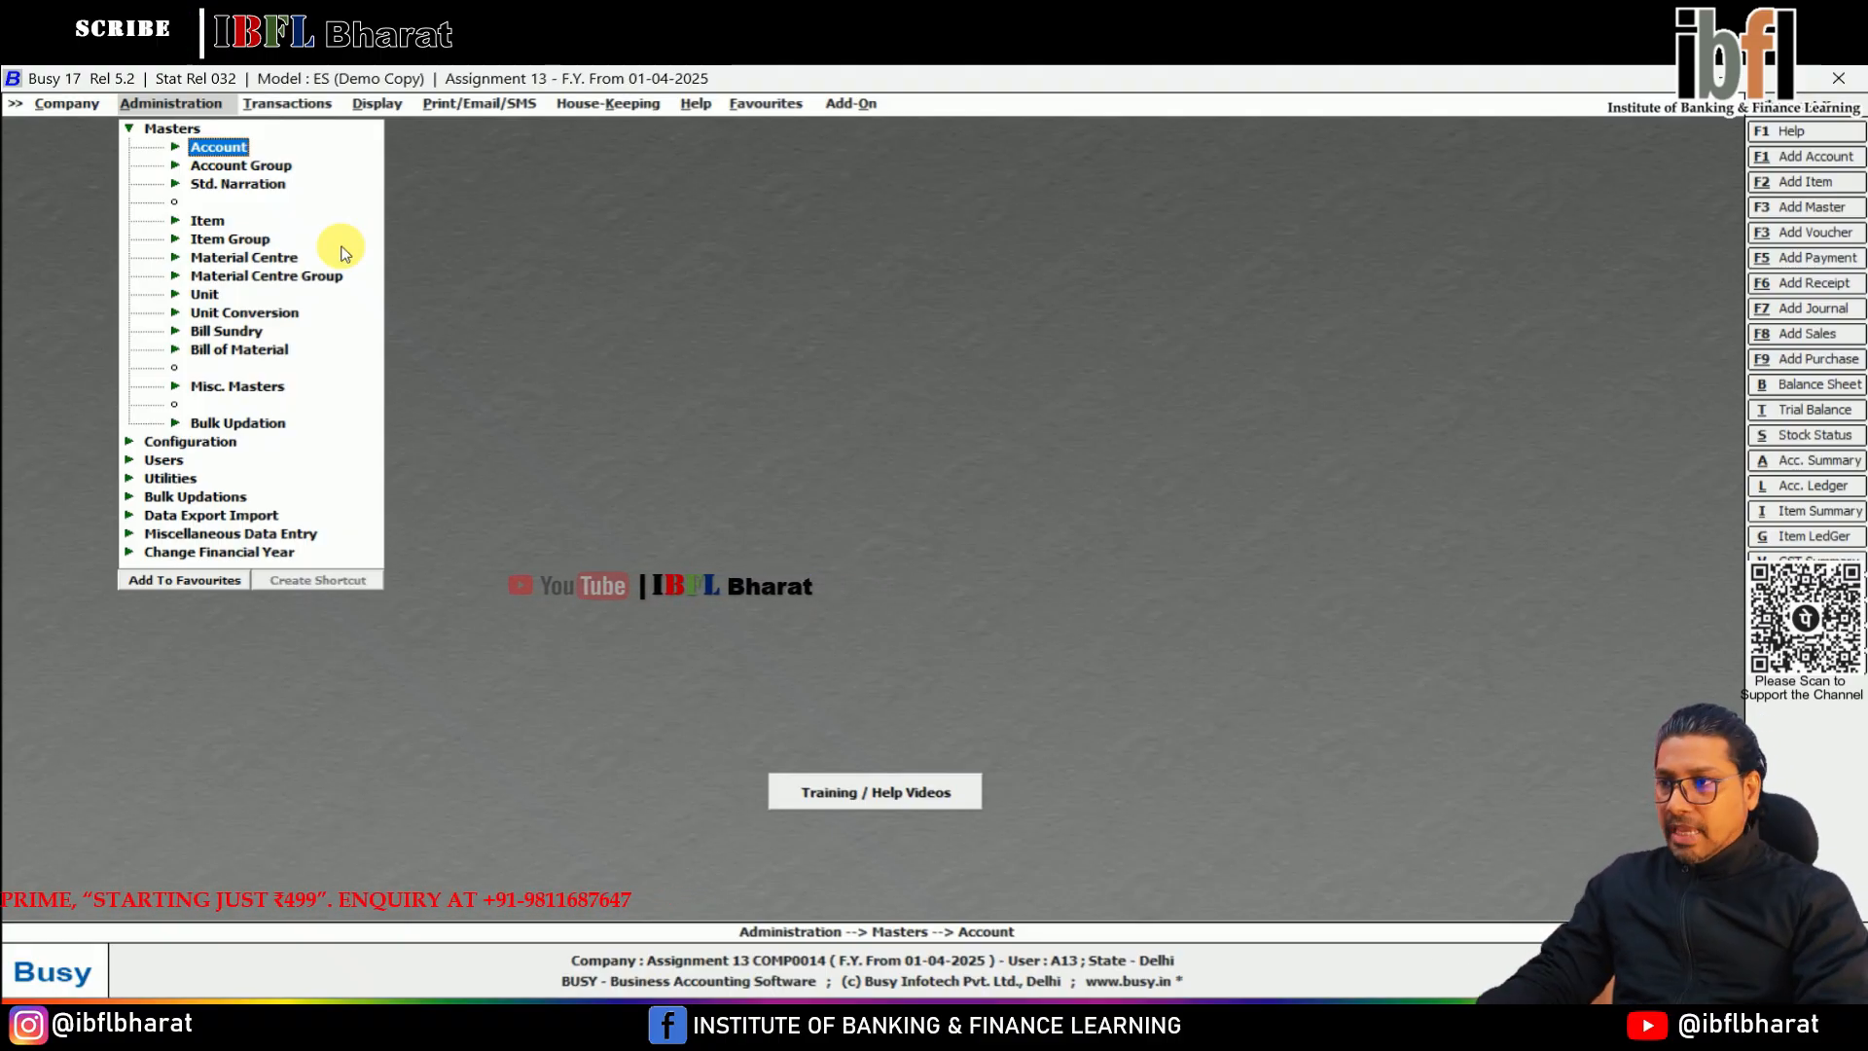
Start a new journal voucher in the Main series dated 01-04-2025
key(Return)
key(Escape)
key(Right)
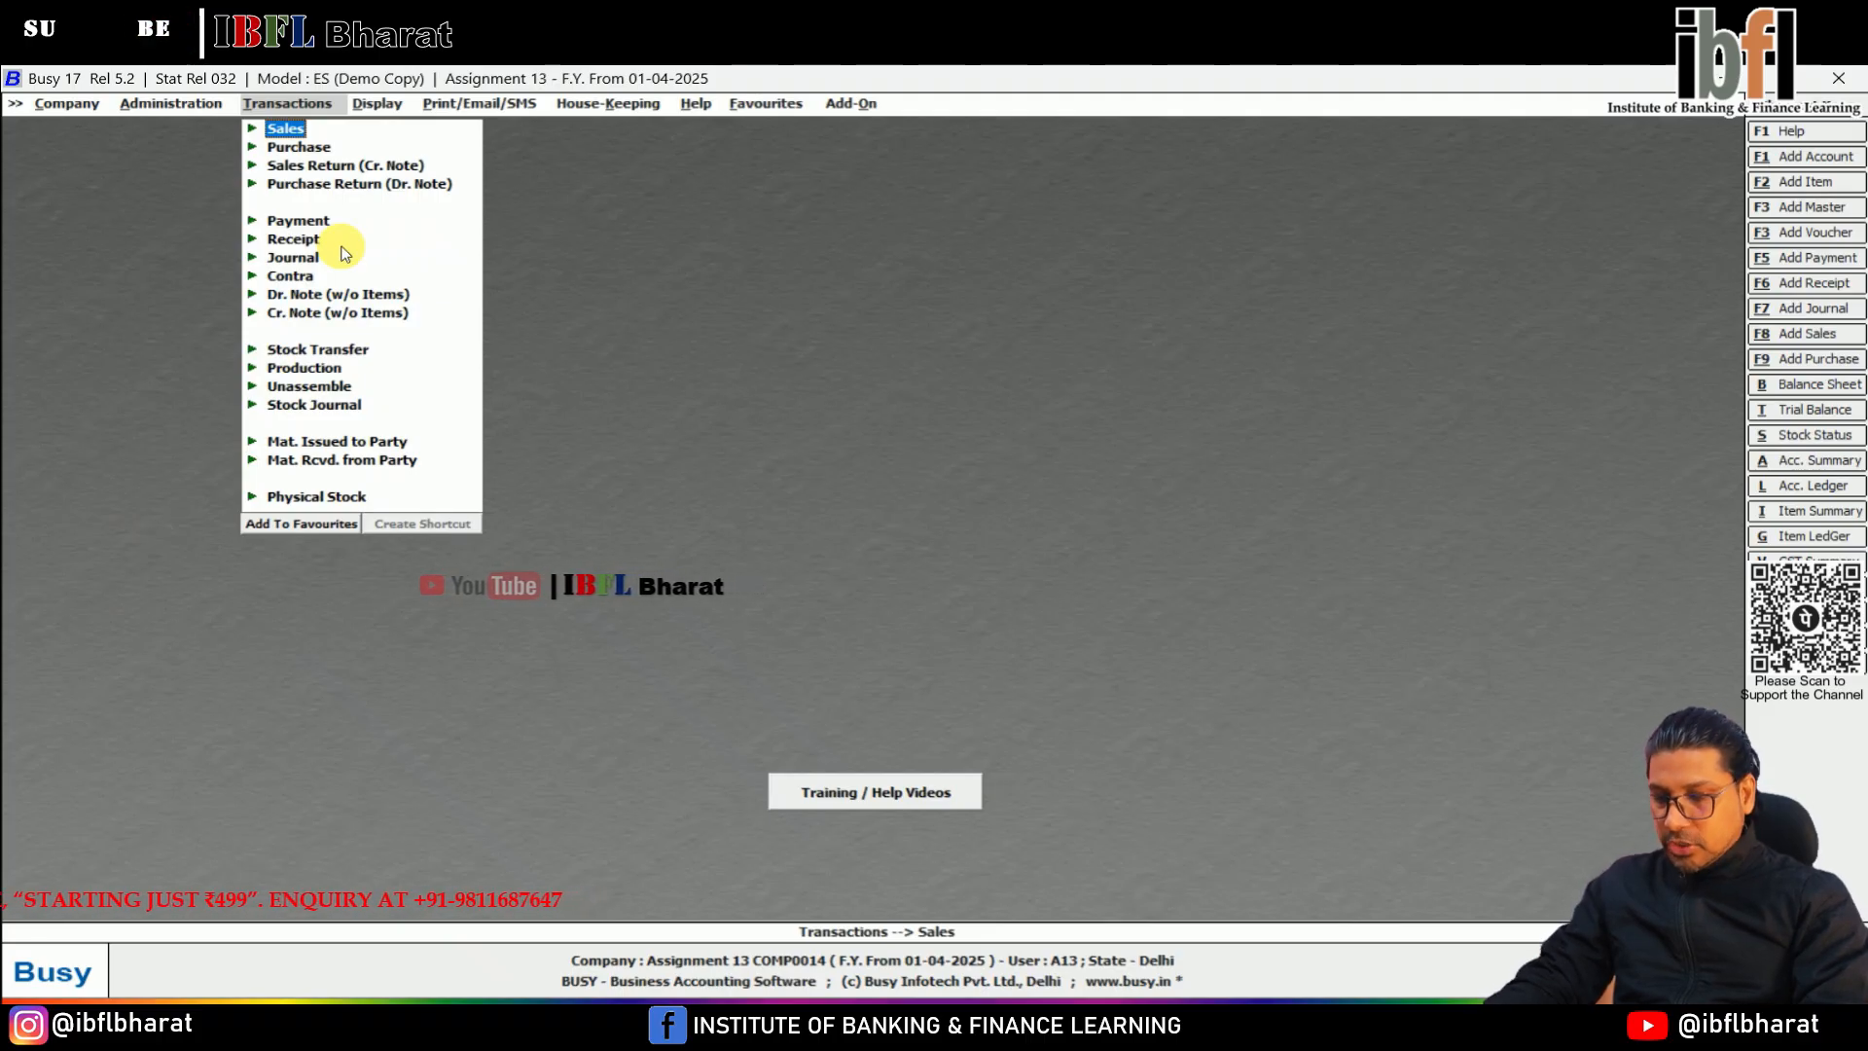
key(Down)
key(Down)
key(Down)
key(Down)
key(Down)
key(Down)
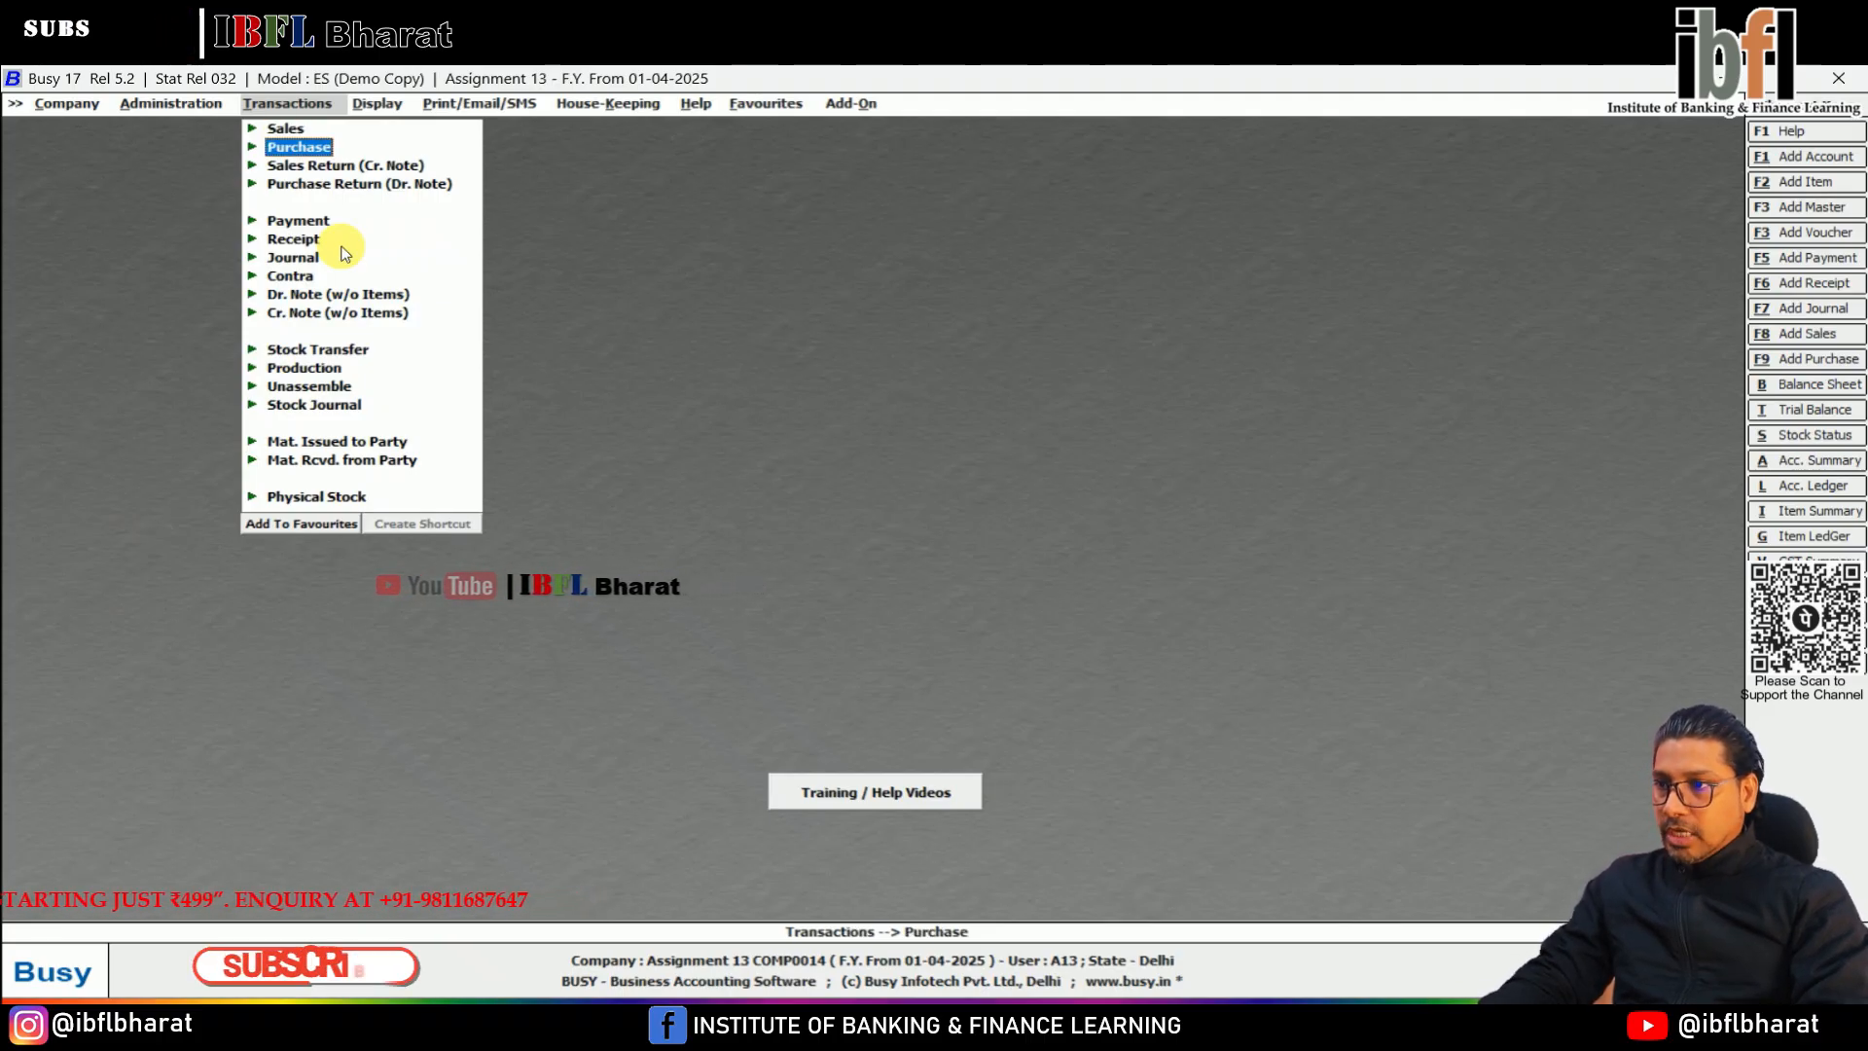
key(Return)
key(Return)
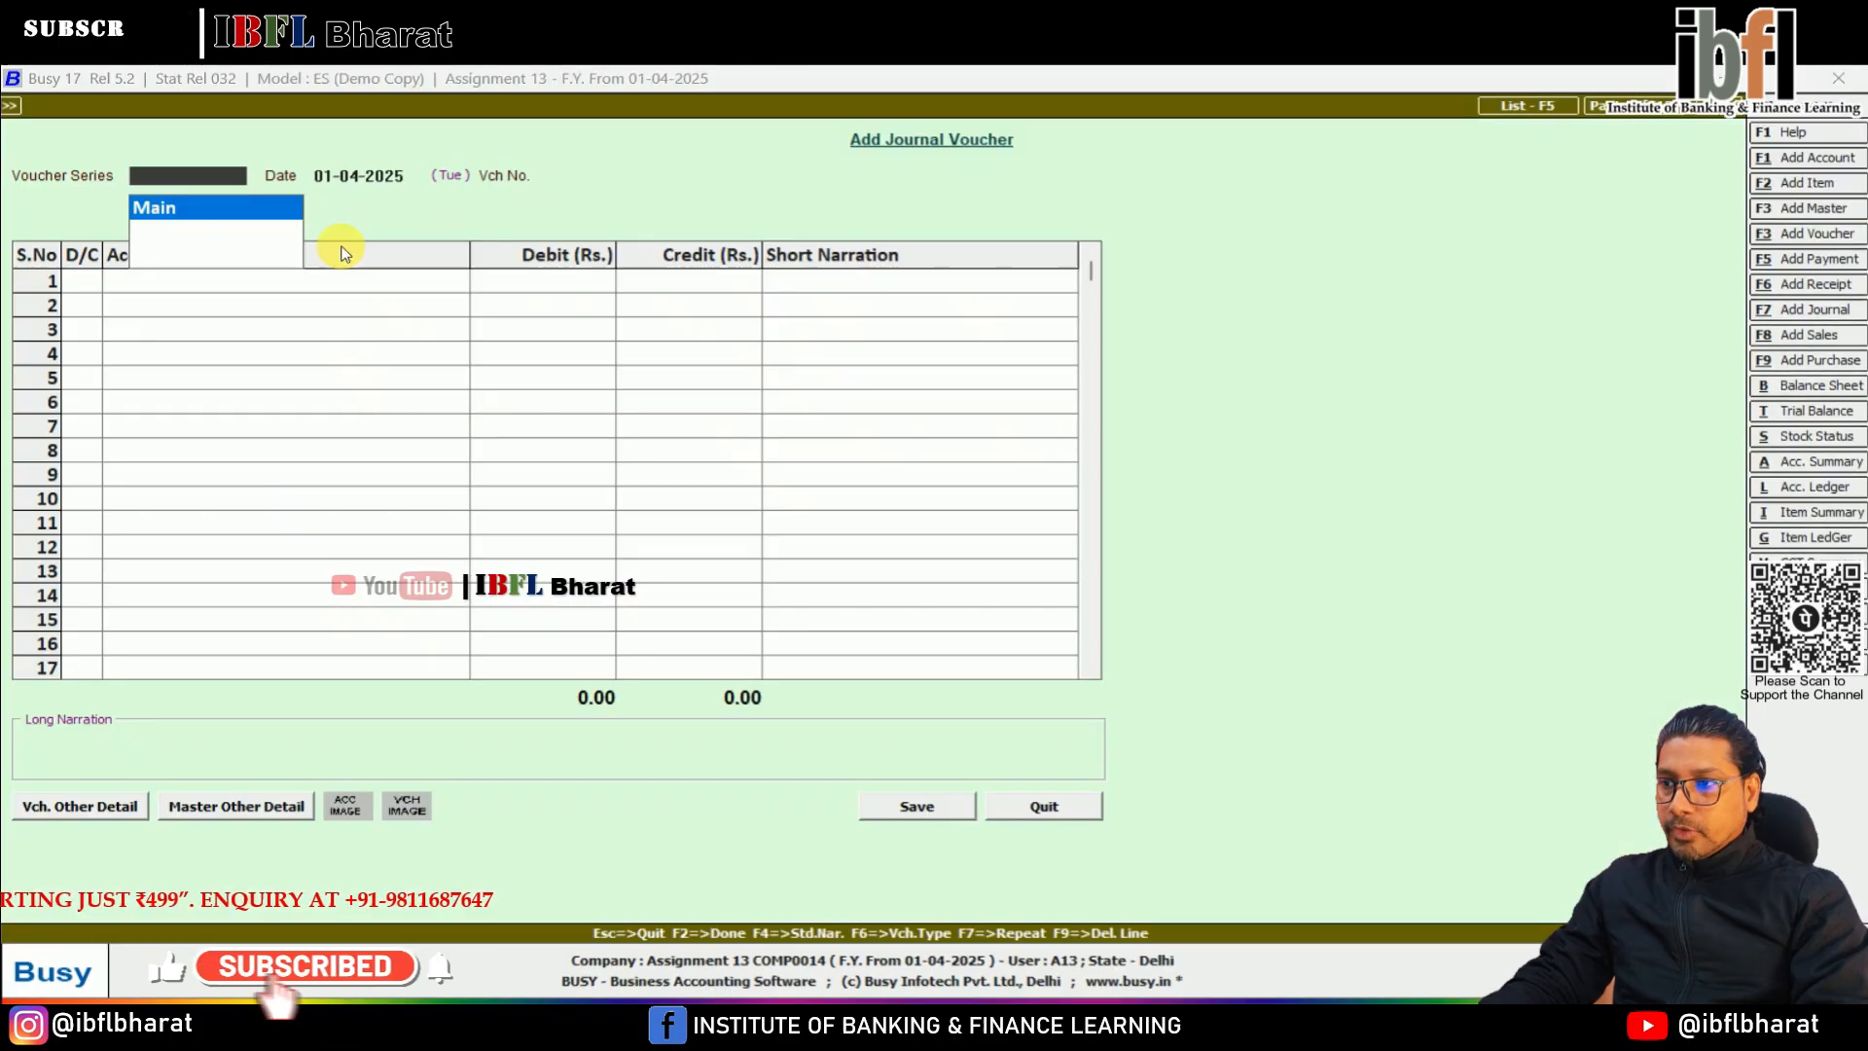
key(Return)
Debit the Purchase account with 150 on the first line of the journal voucher
key(Return)
text(pur)
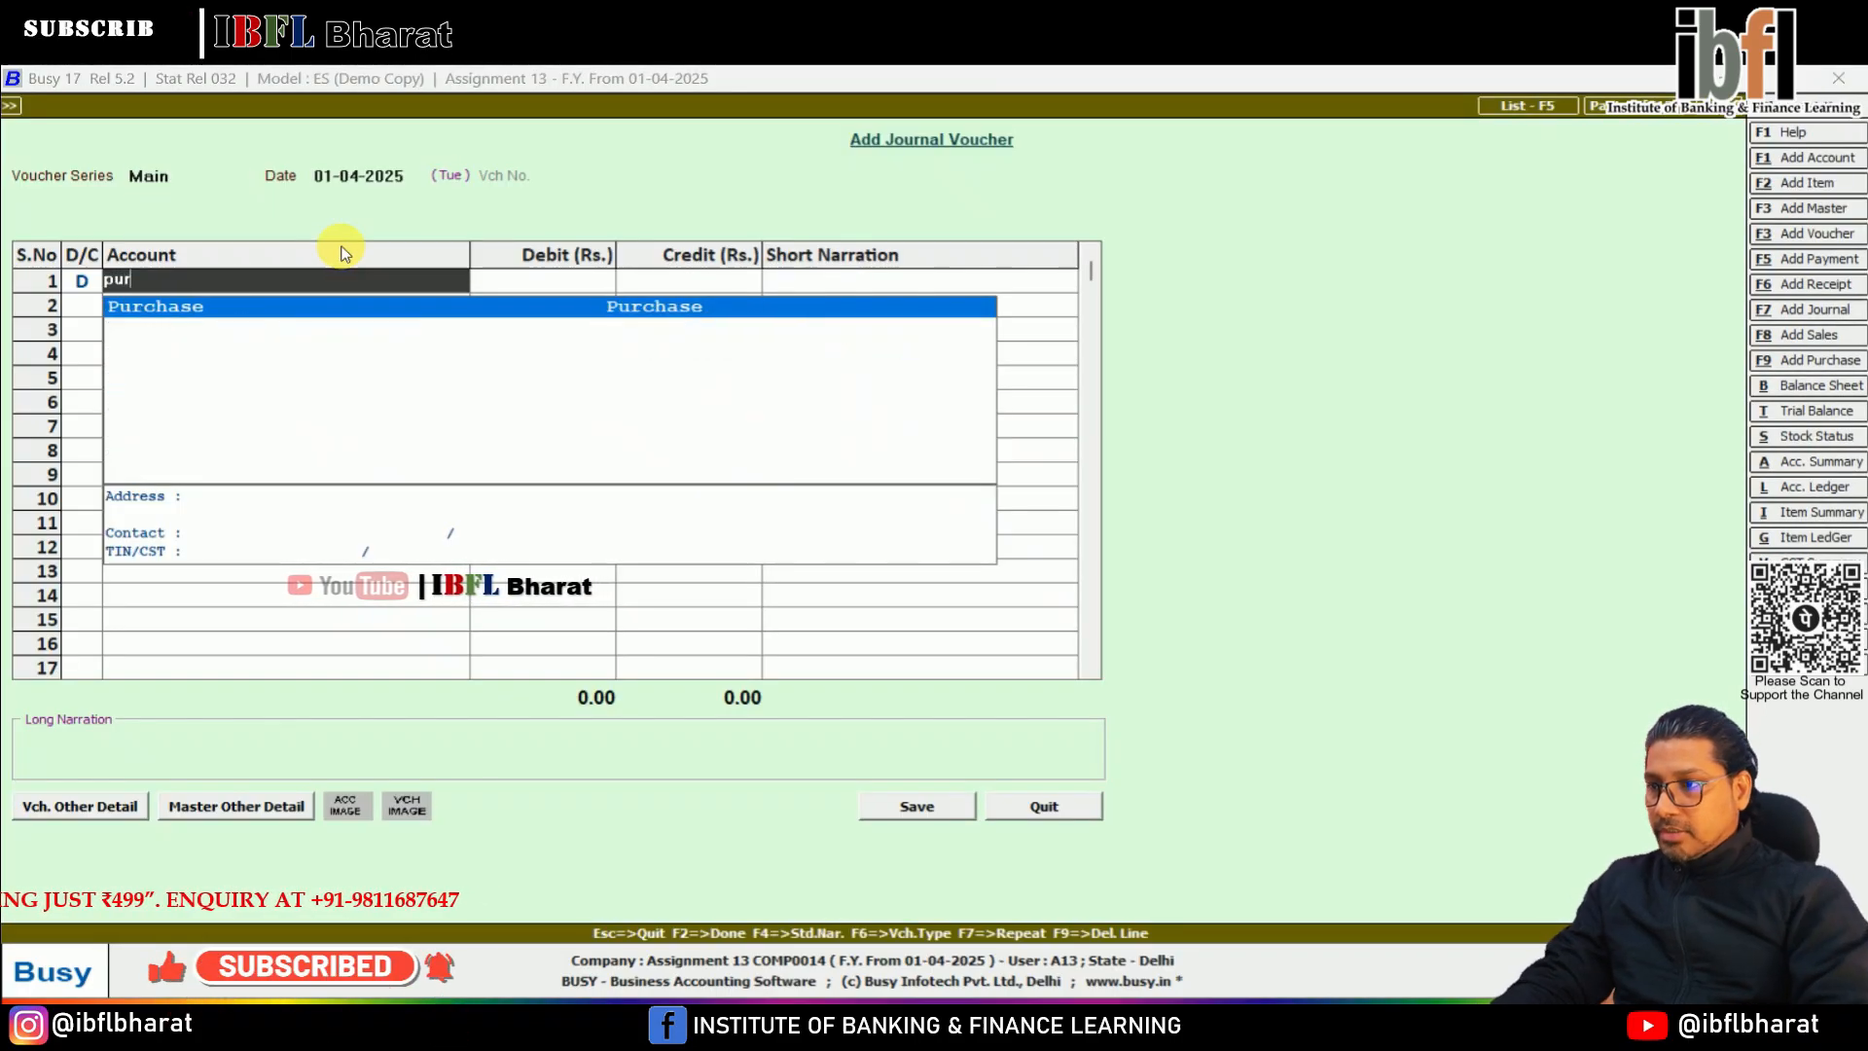
key(Return)
text(150)
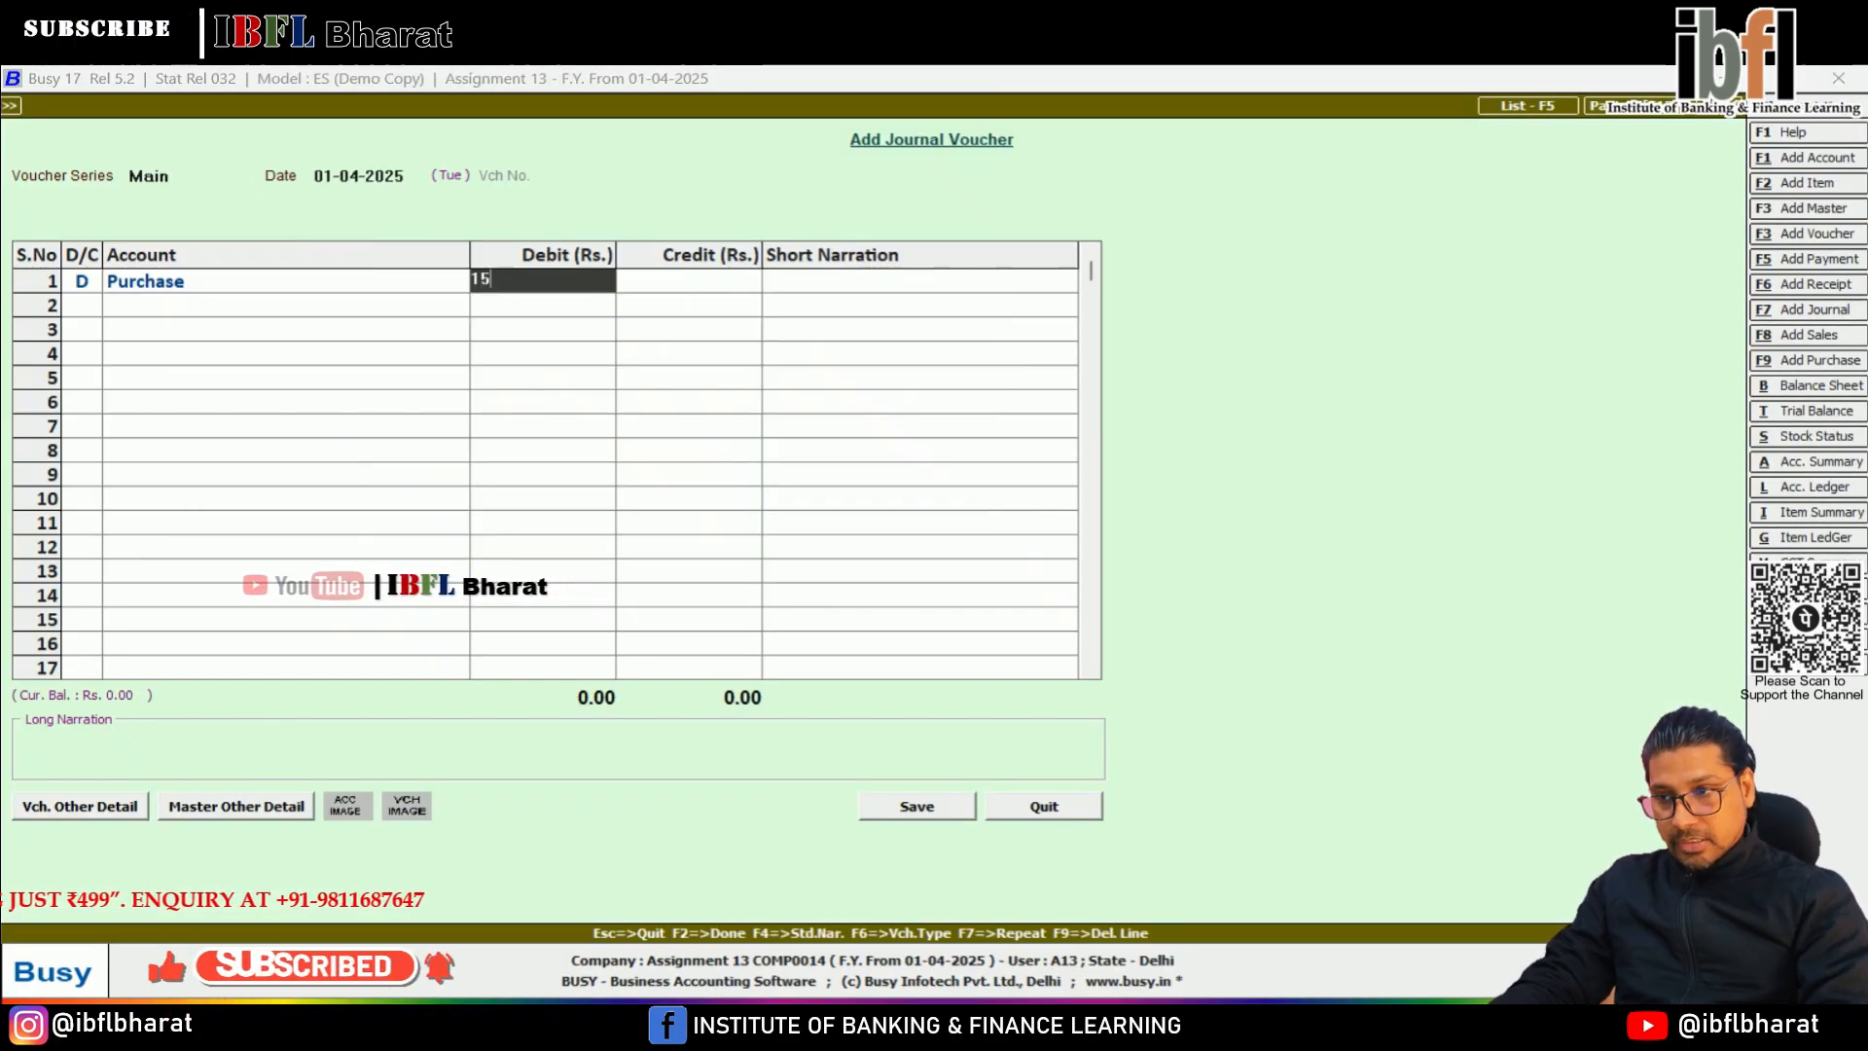
key(Return)
Credit the Cash account with 150 on the second line and save the journal voucher
key(Return)
key(Return)
text(cash)
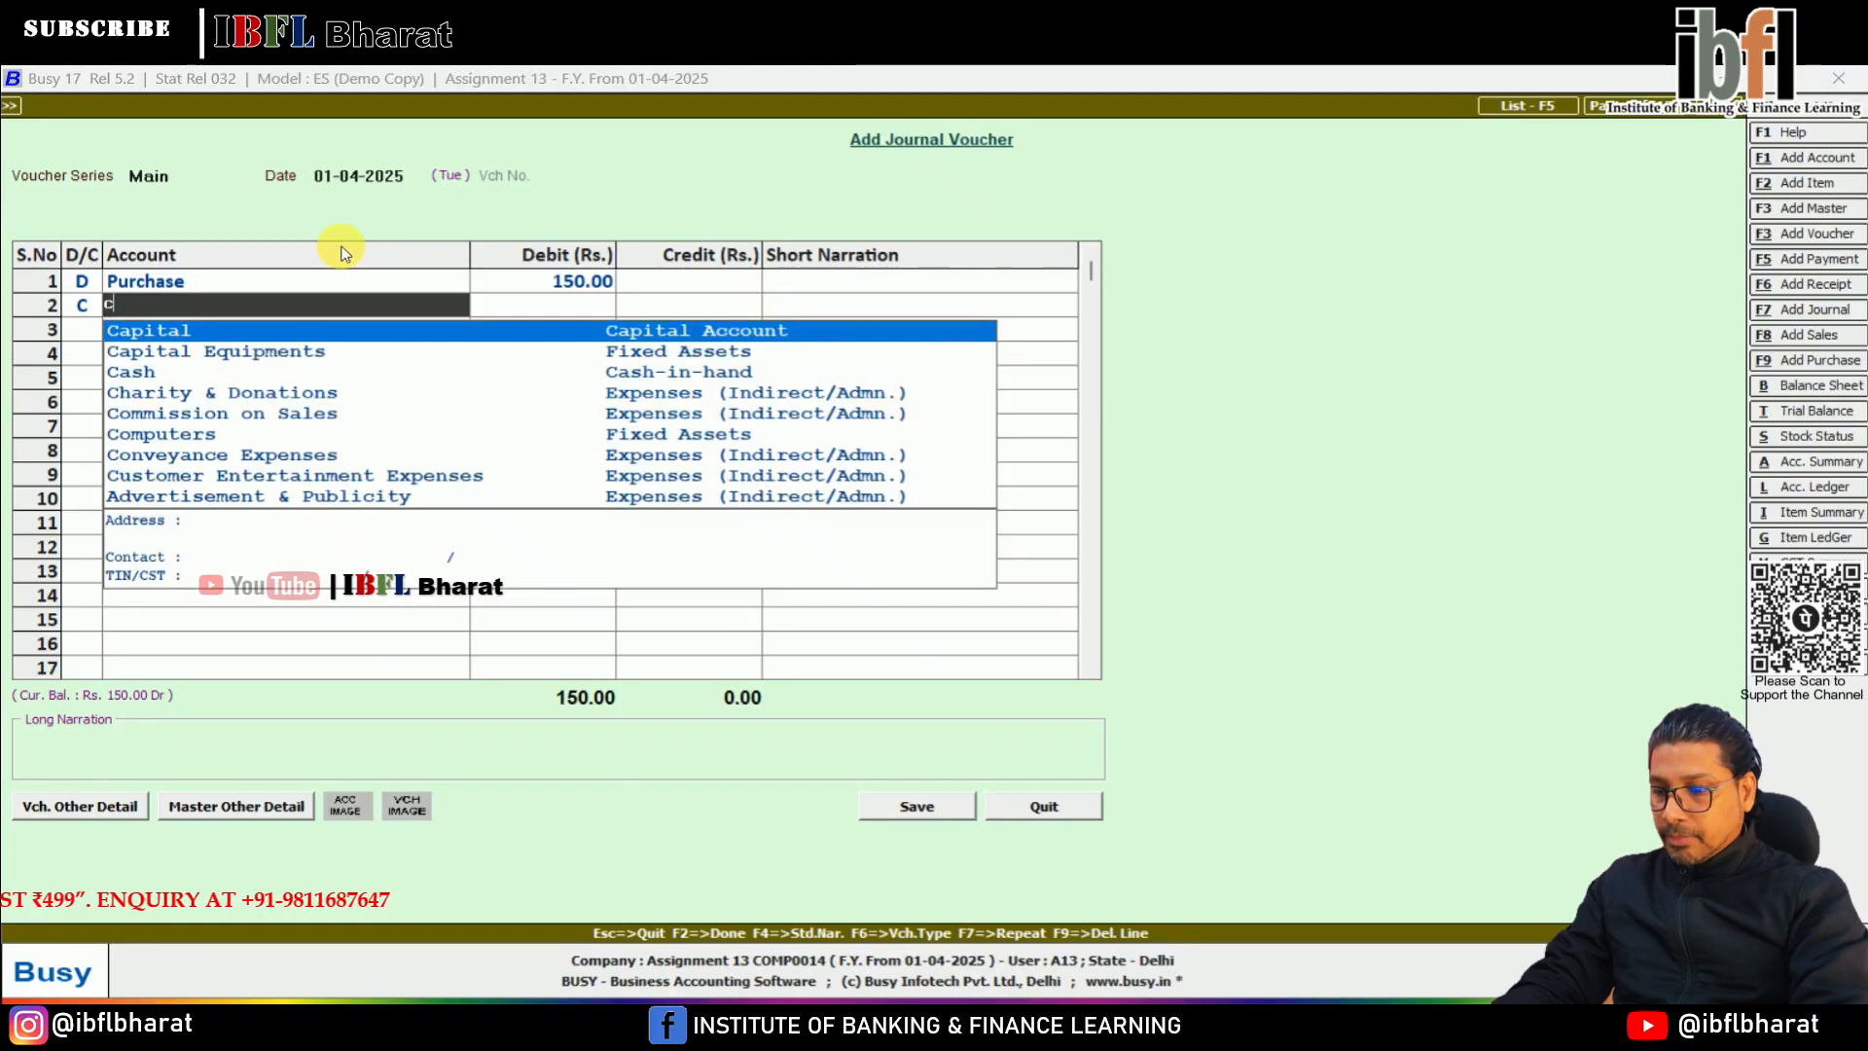
key(Return)
key(Return)
key(Return)
key(Return)
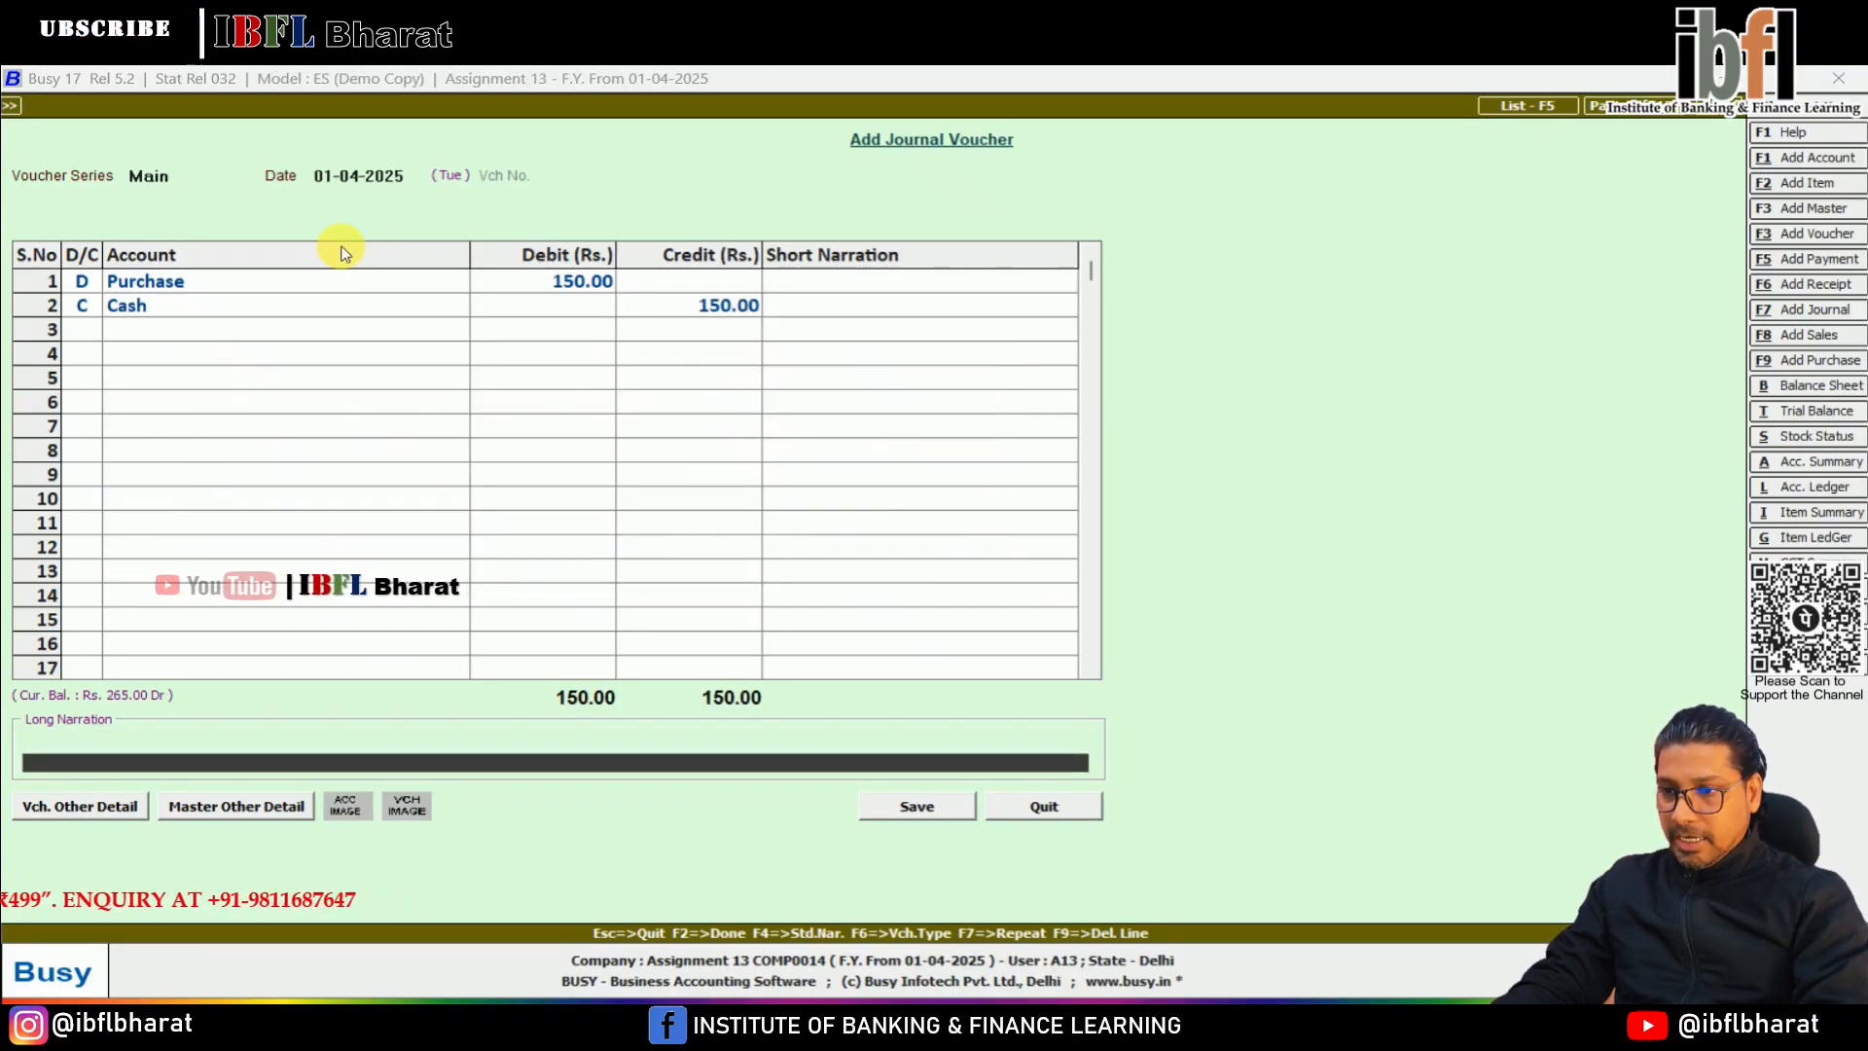
key(Return)
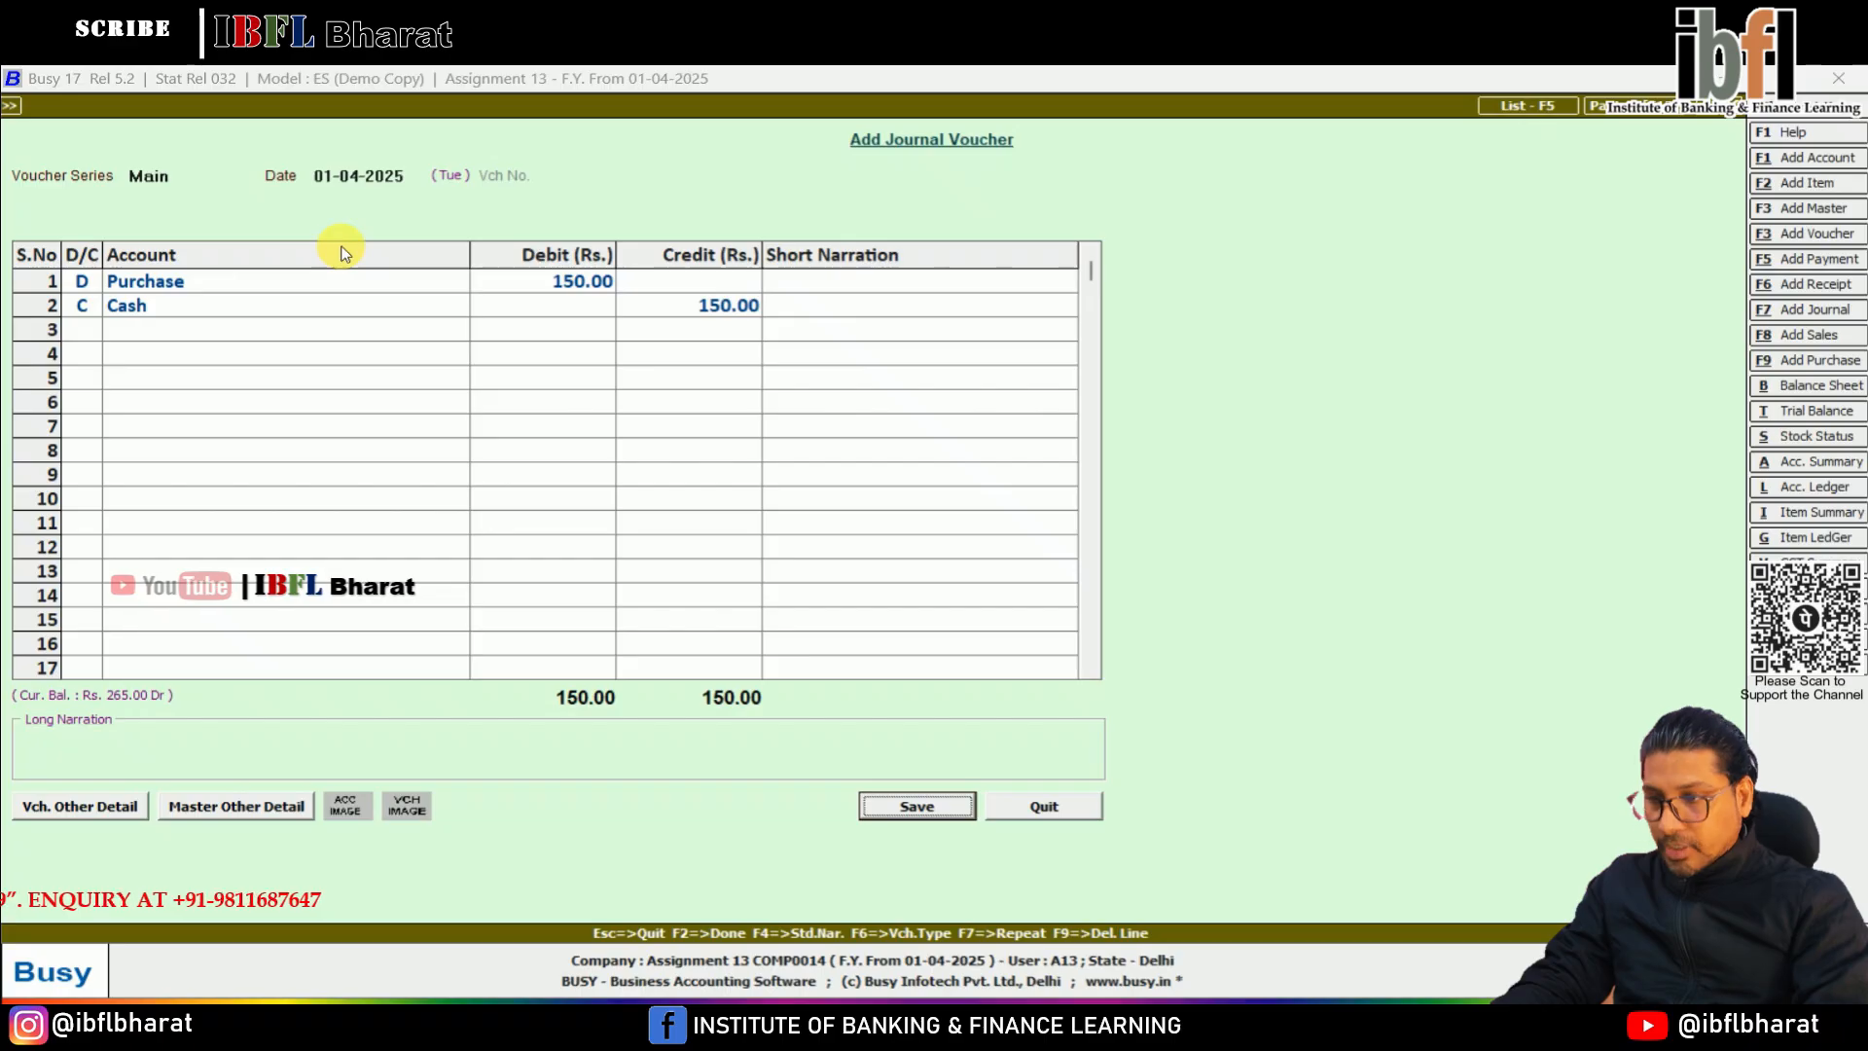
key(Return)
key(Return)
key(Return)
key(Return)
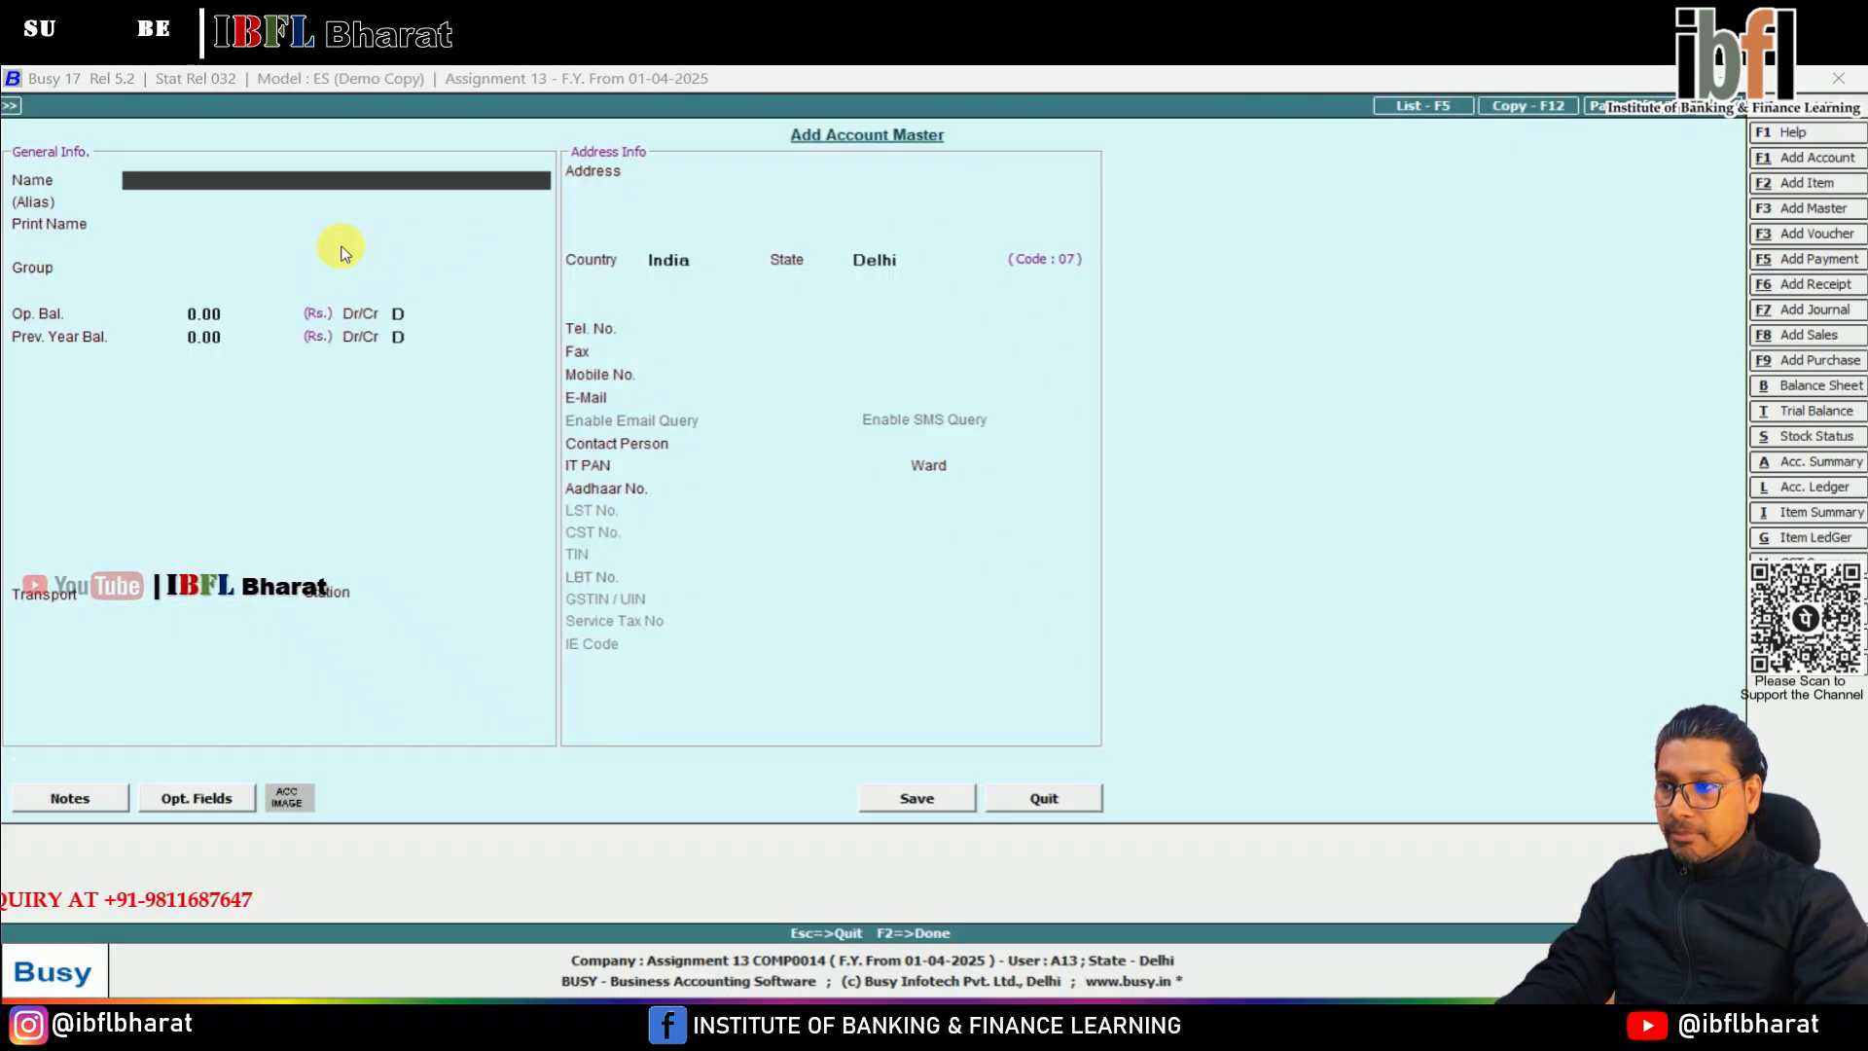
In a new Main series journal voucher, create the debit account Khanna & Bros under Sundry Debtors
text(Khanna & Bros)
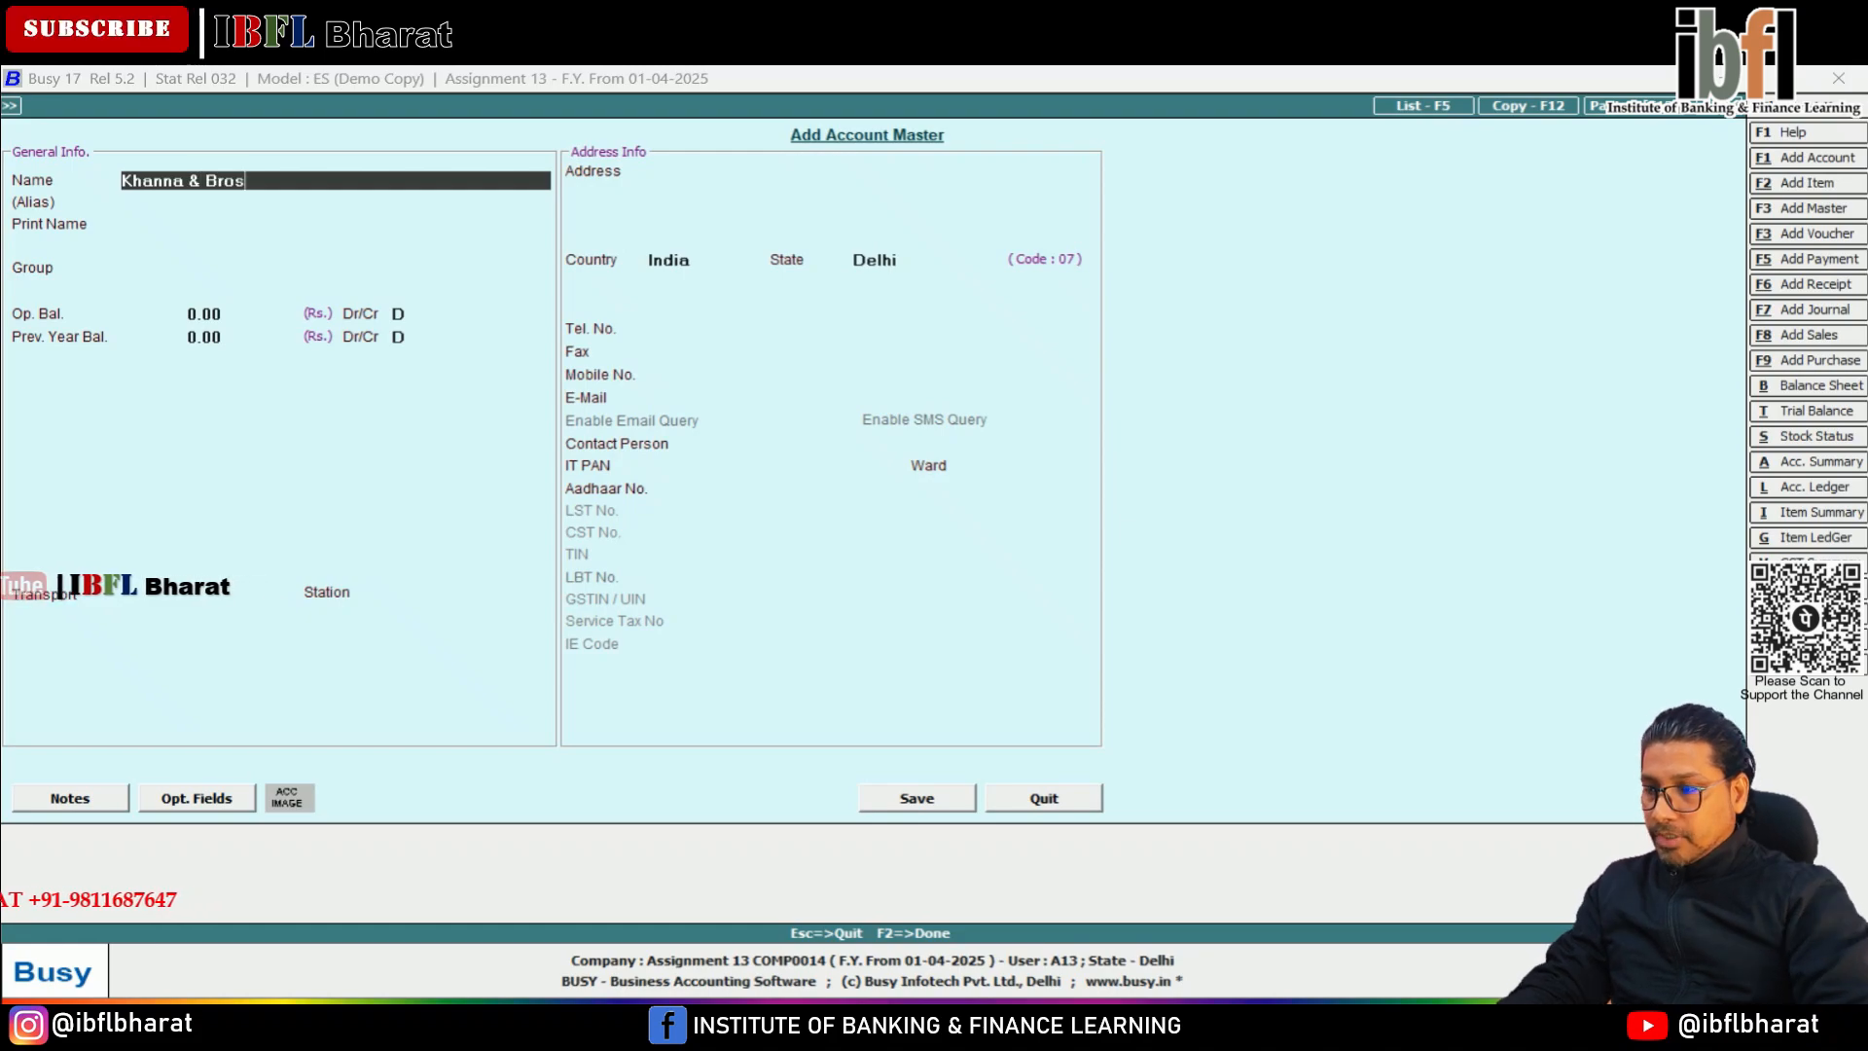
key(Return)
key(Return)
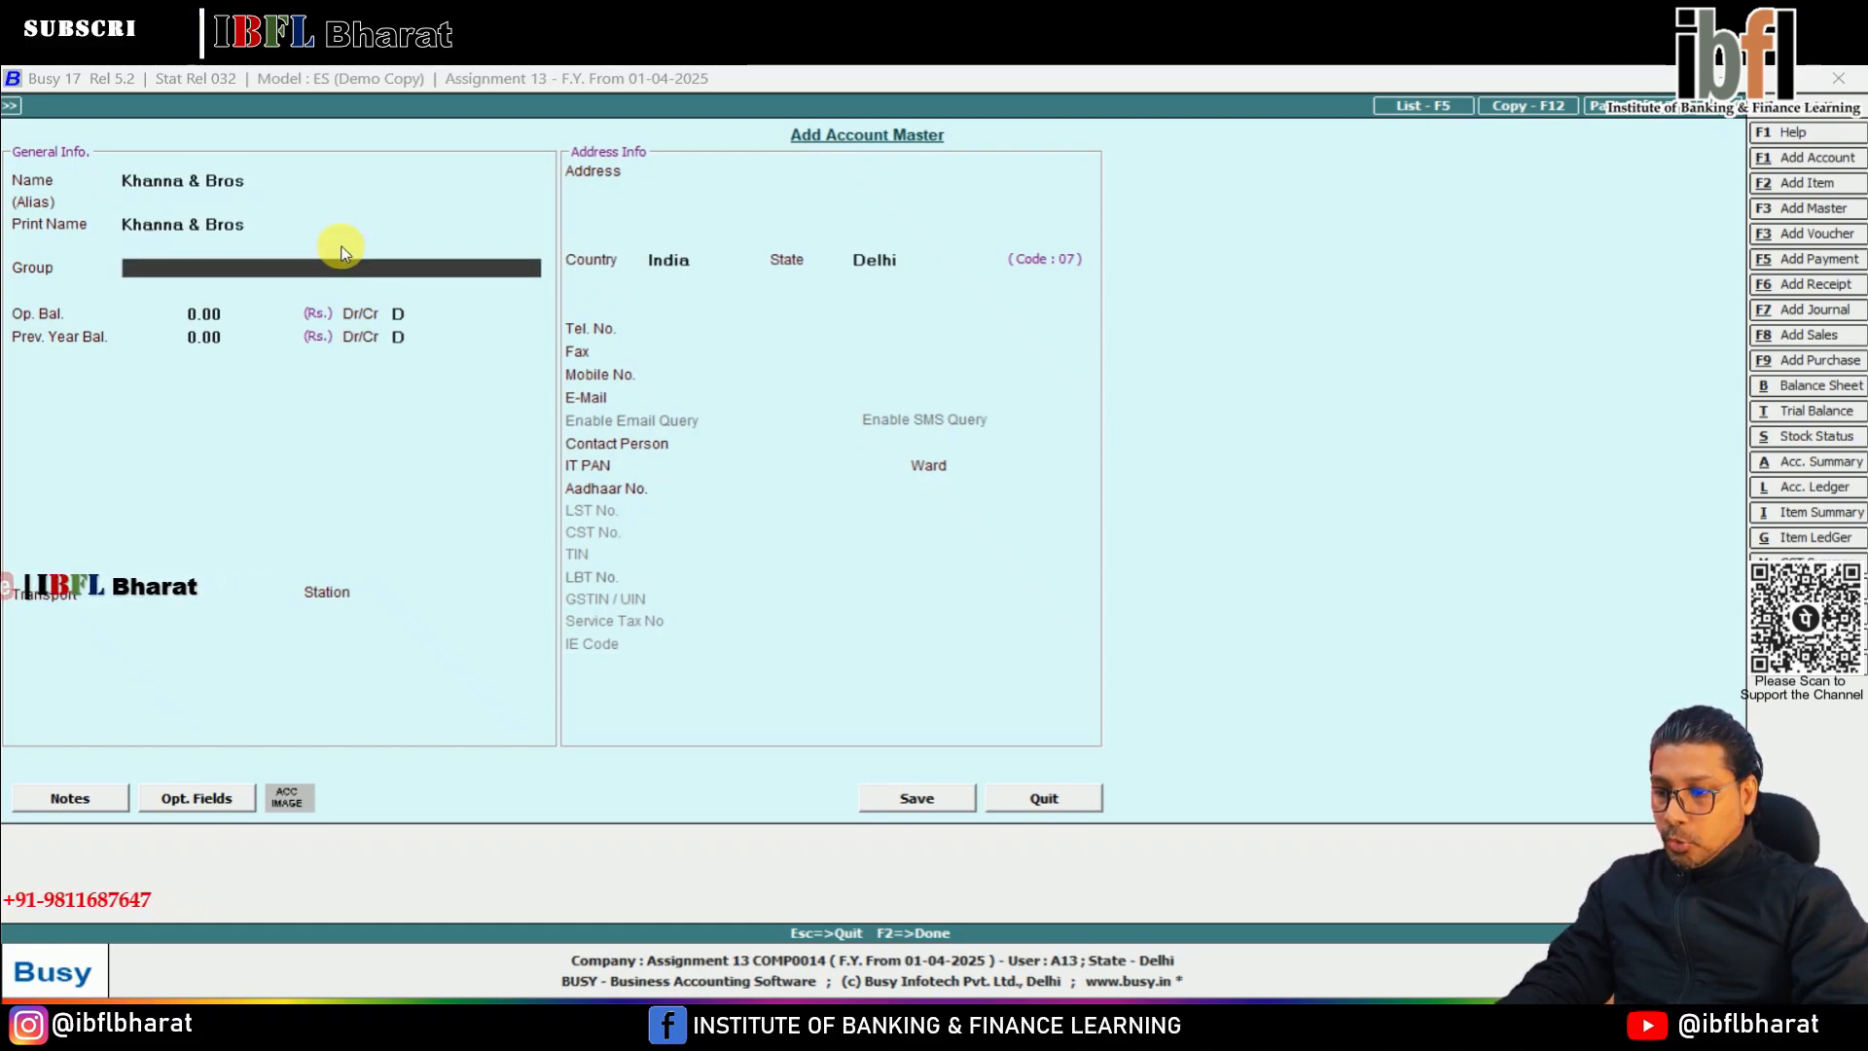
text(deb)
key(Return)
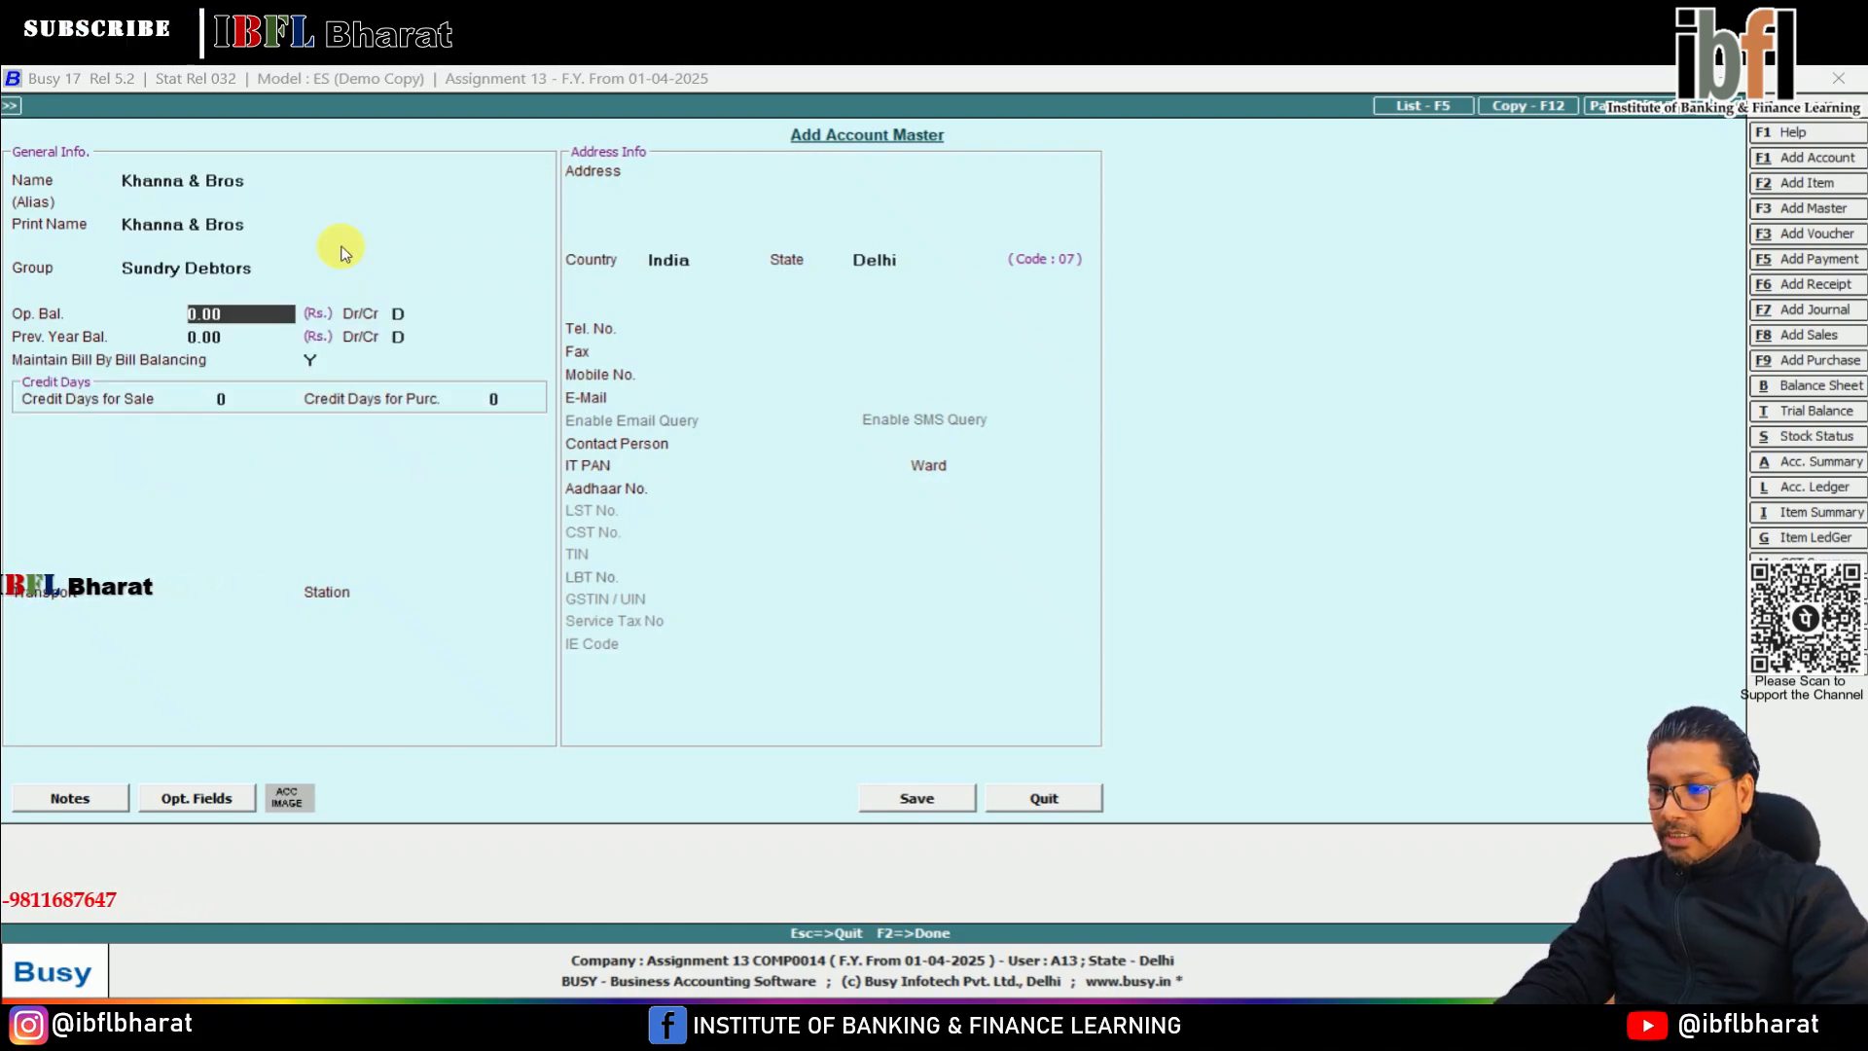
key(F2)
key(Return)
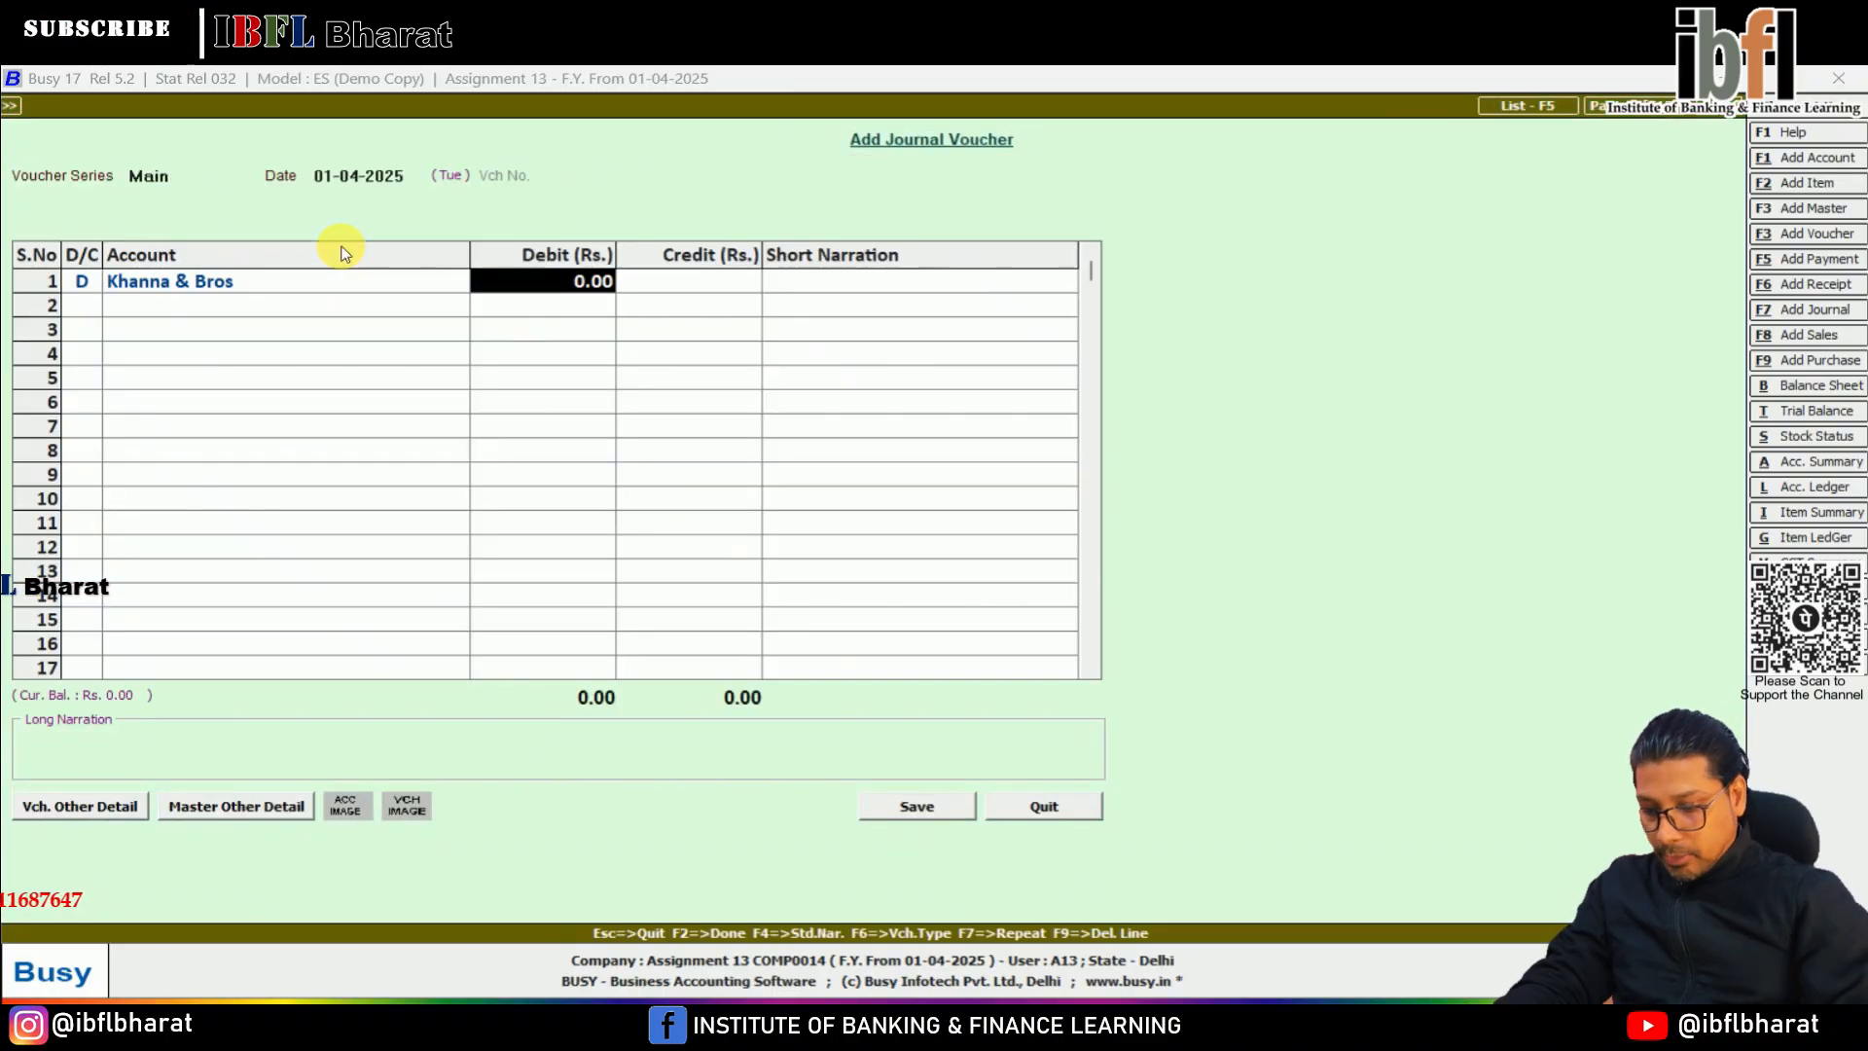
Debit Khanna & Bros with 550 and credit the Sales account with 550 in the journal voucher
text(550)
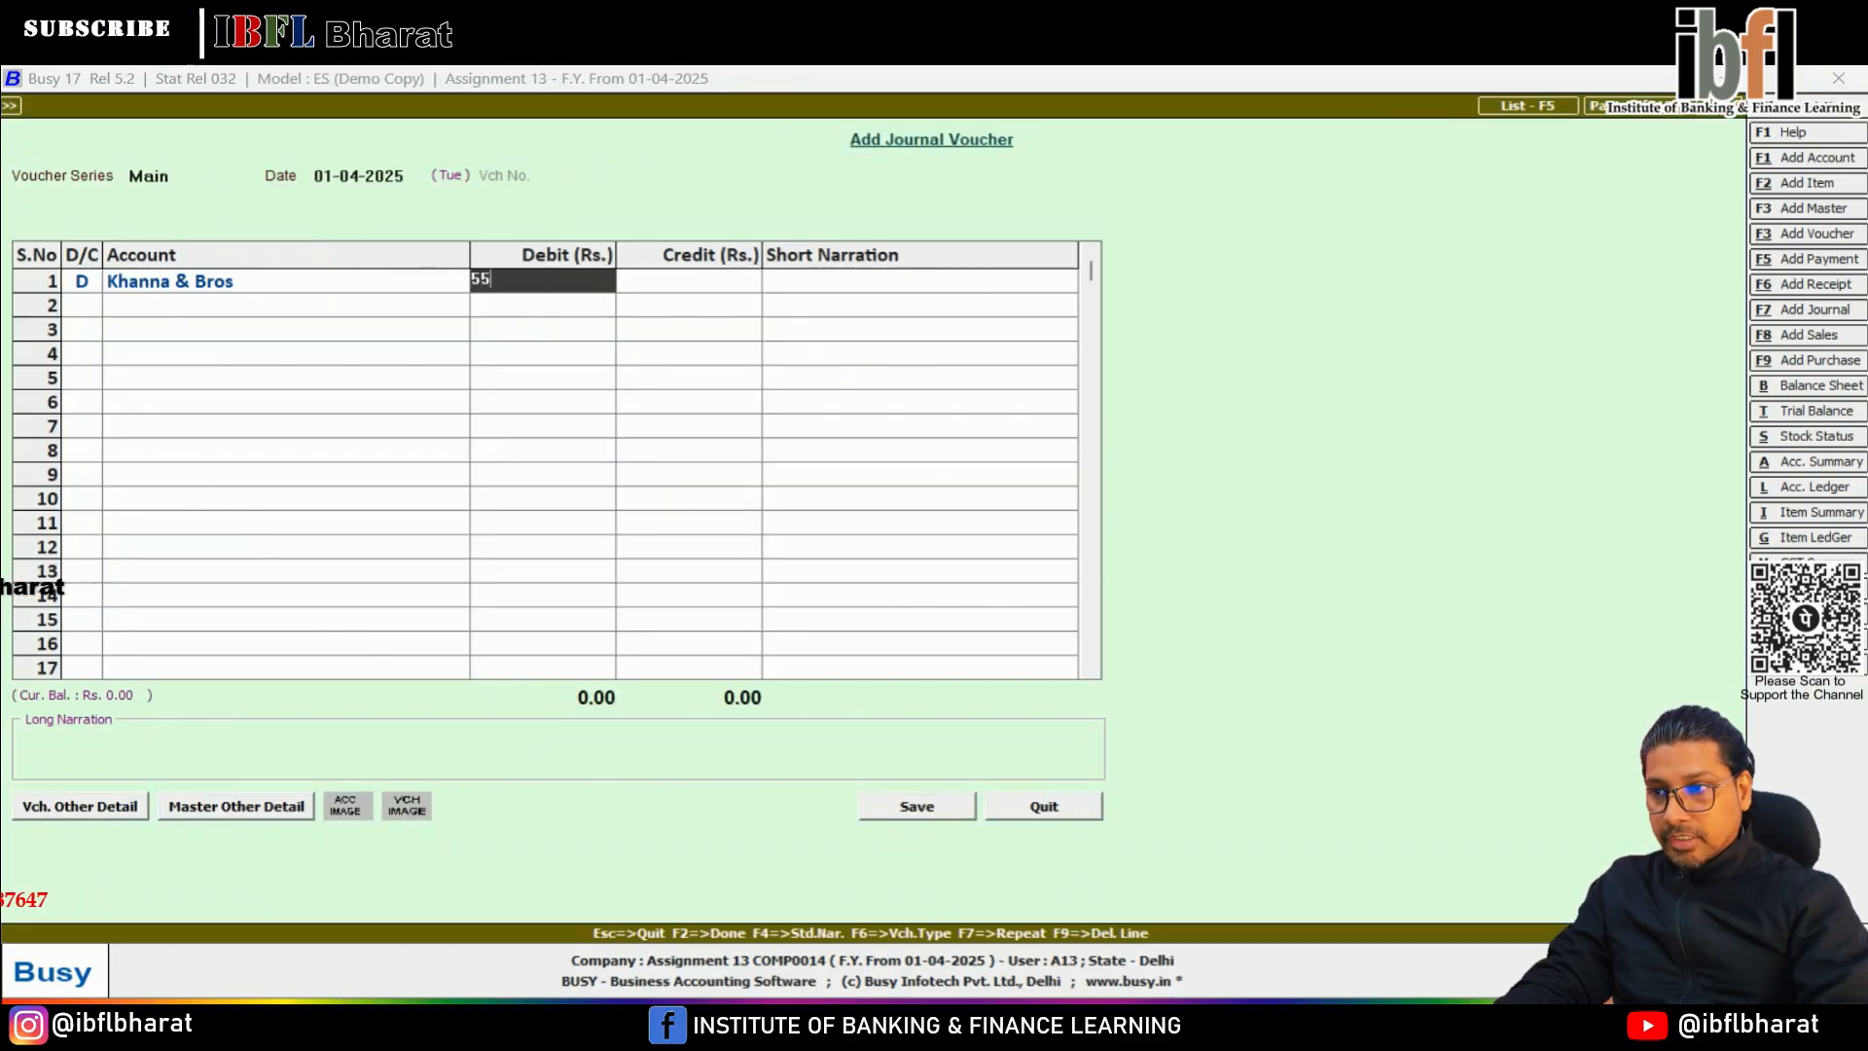
key(Return)
key(Return)
key(Return)
text(sales)
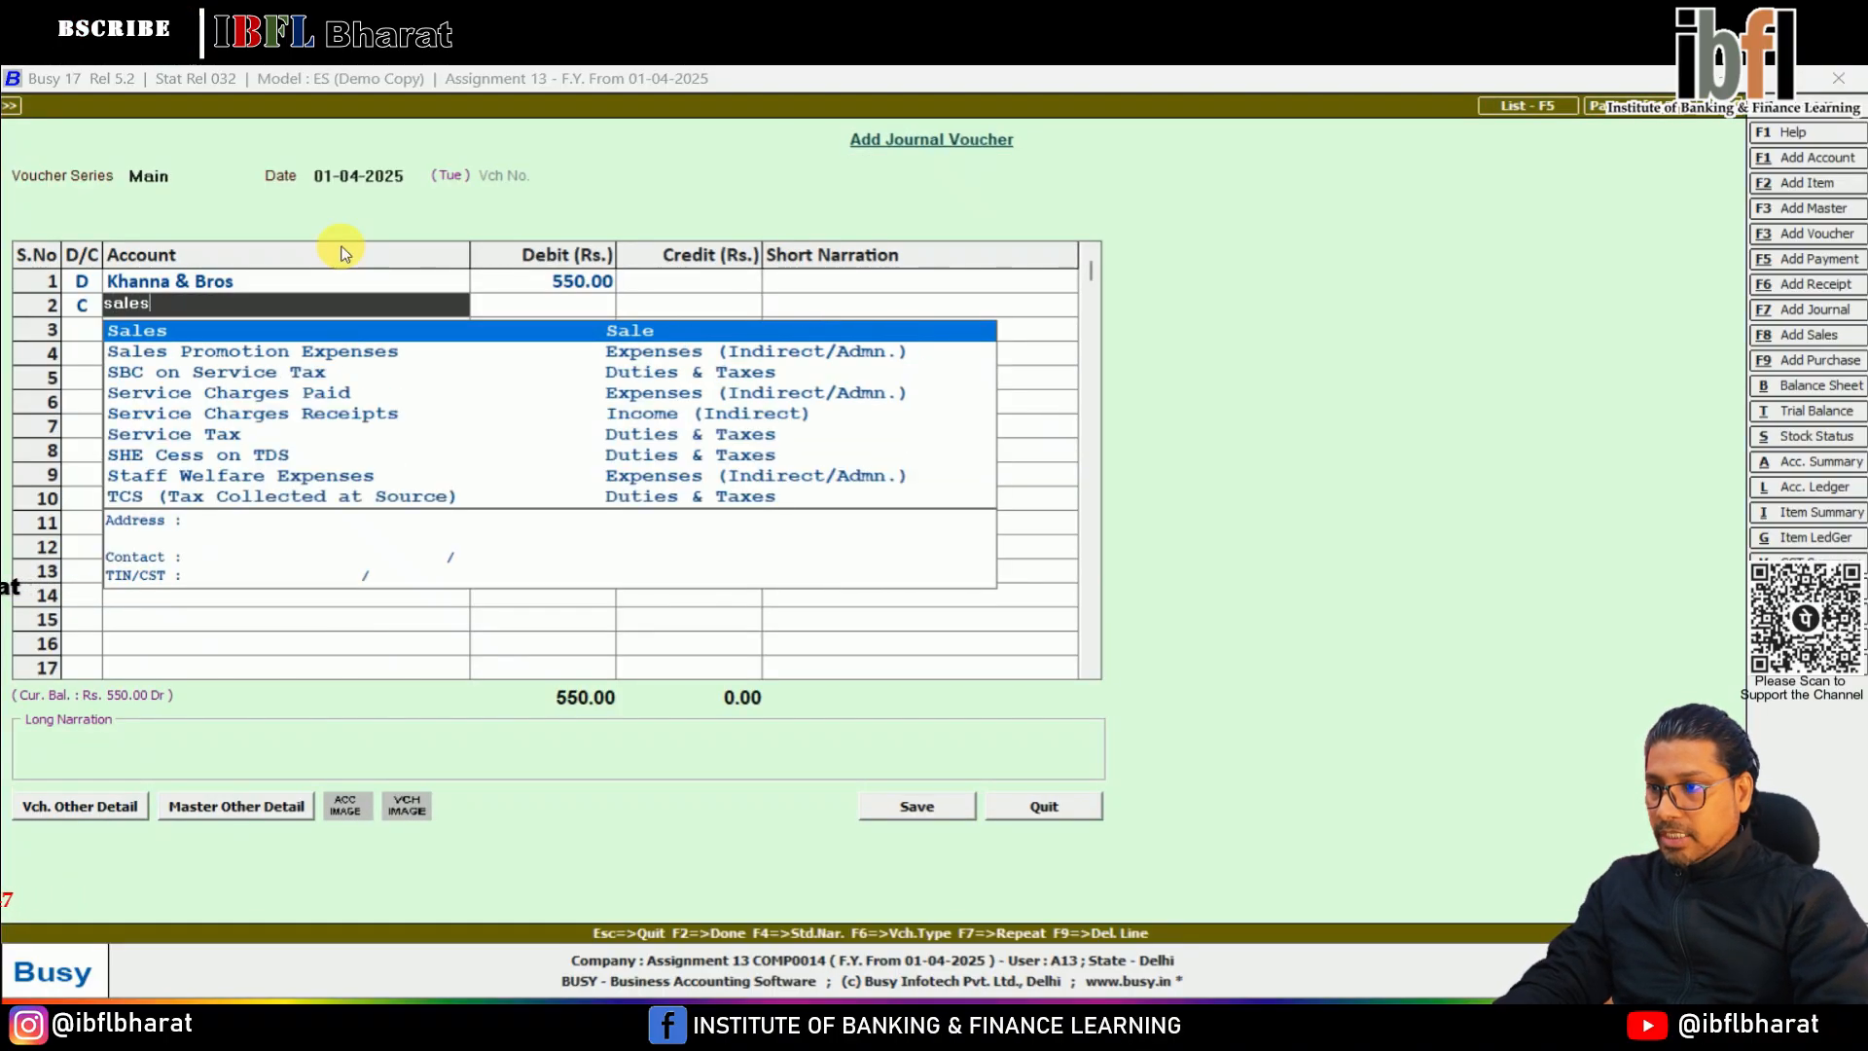
key(Return)
key(Return)
key(Return)
key(Return)
key(Return)
key(Return)
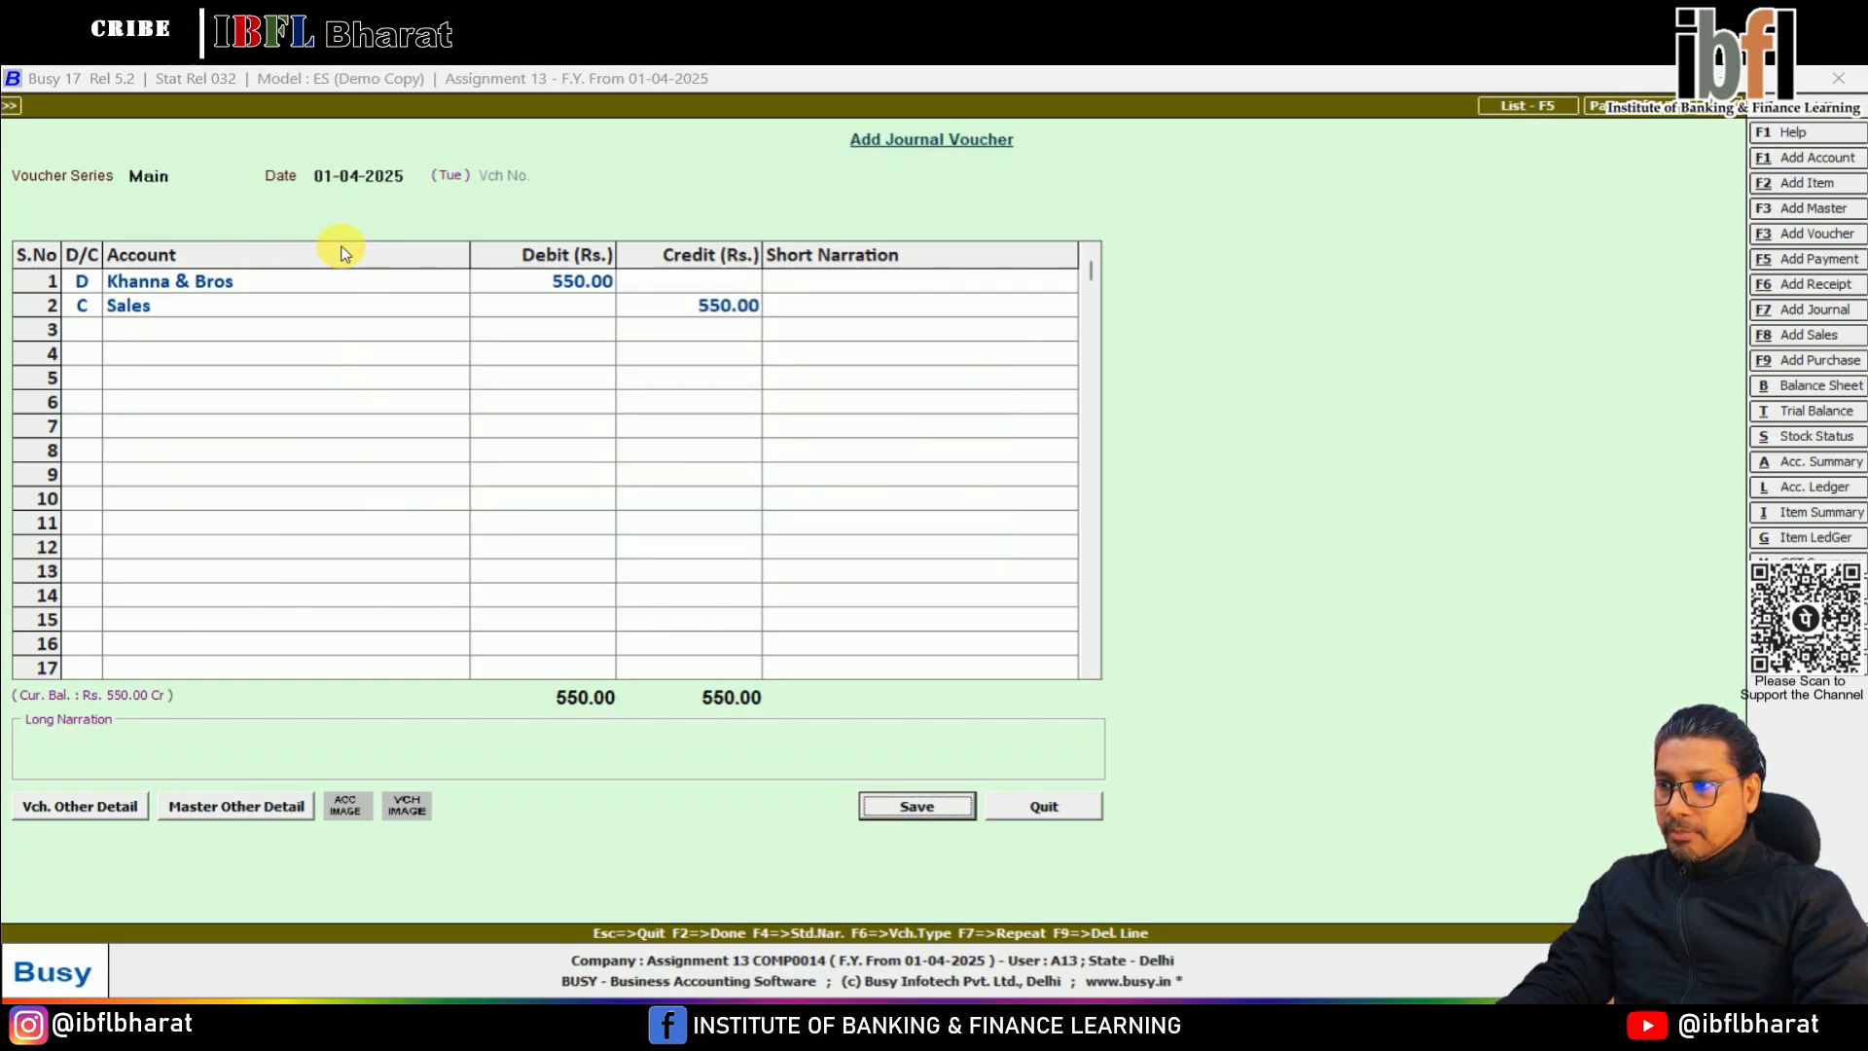
Save the journal voucher, assigning the 550 debit of Khanna & Bros to the new bill reference KB1
key(Return)
key(Return)
text(K)
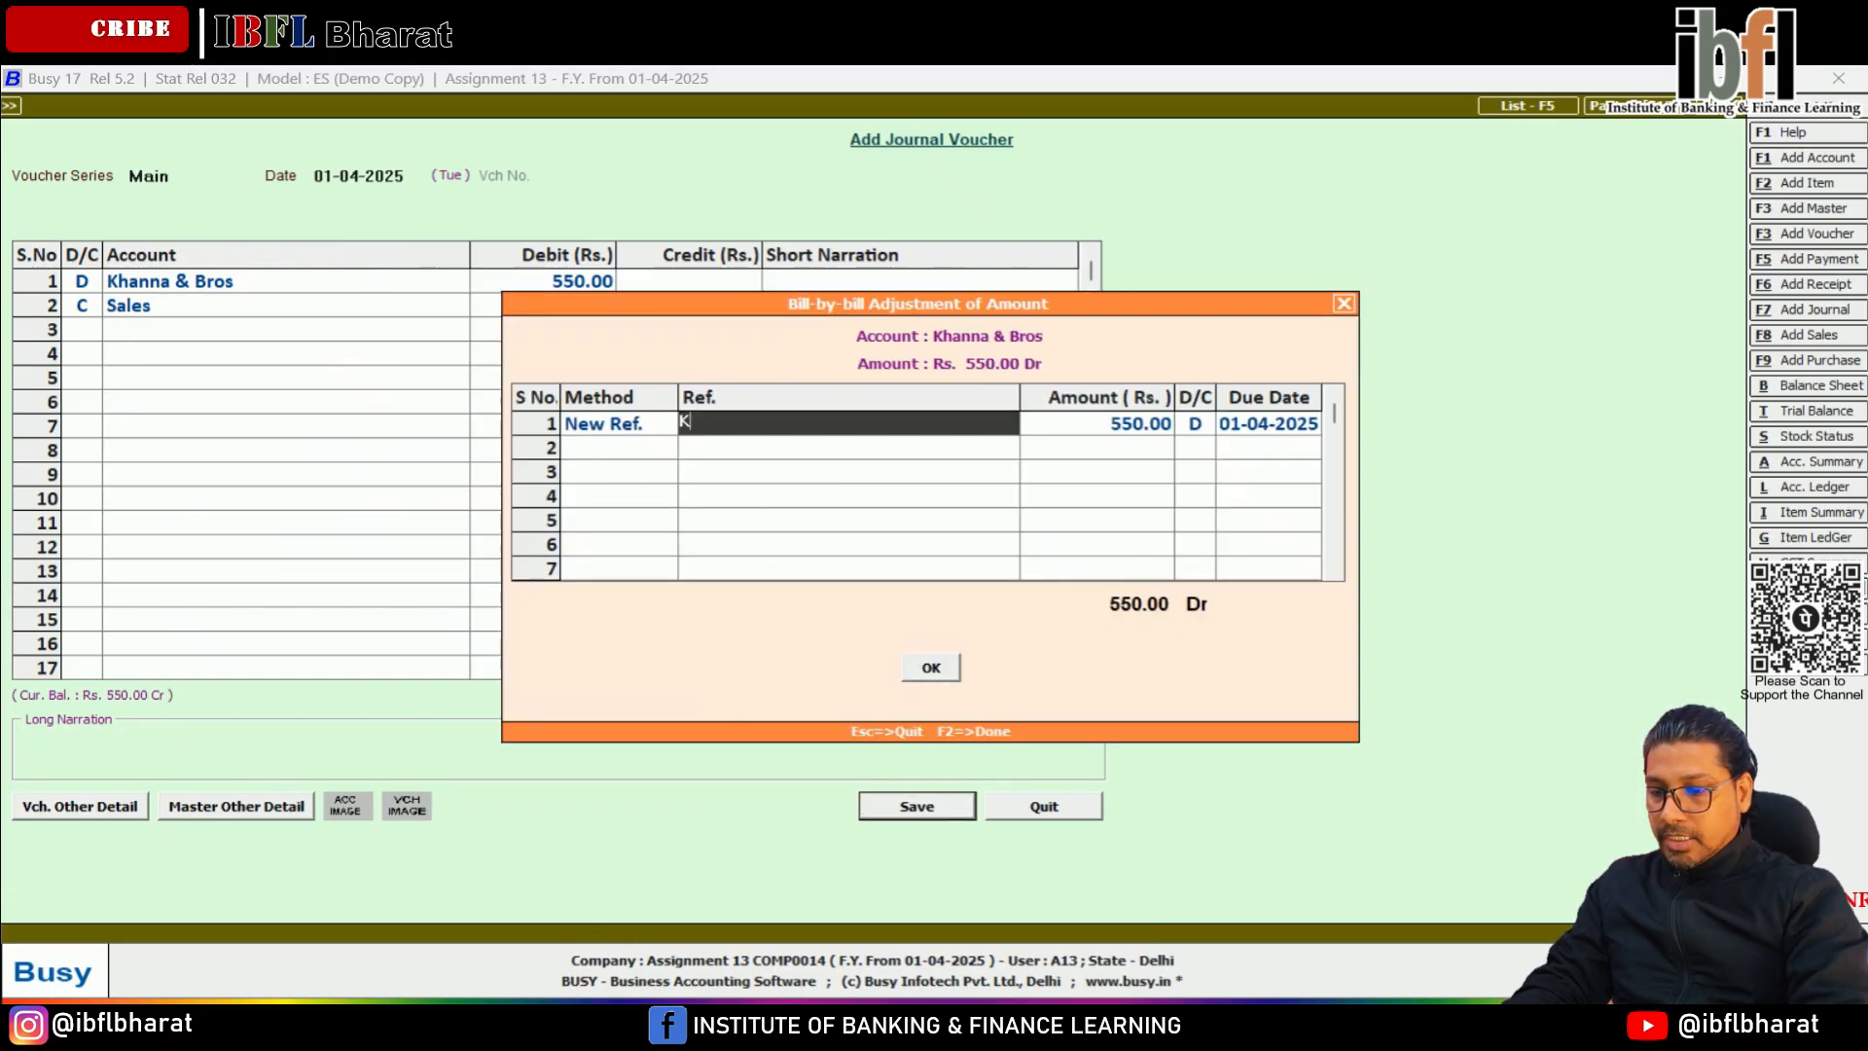
text(B1)
key(Return)
key(Return)
key(Return)
key(Return)
key(Return)
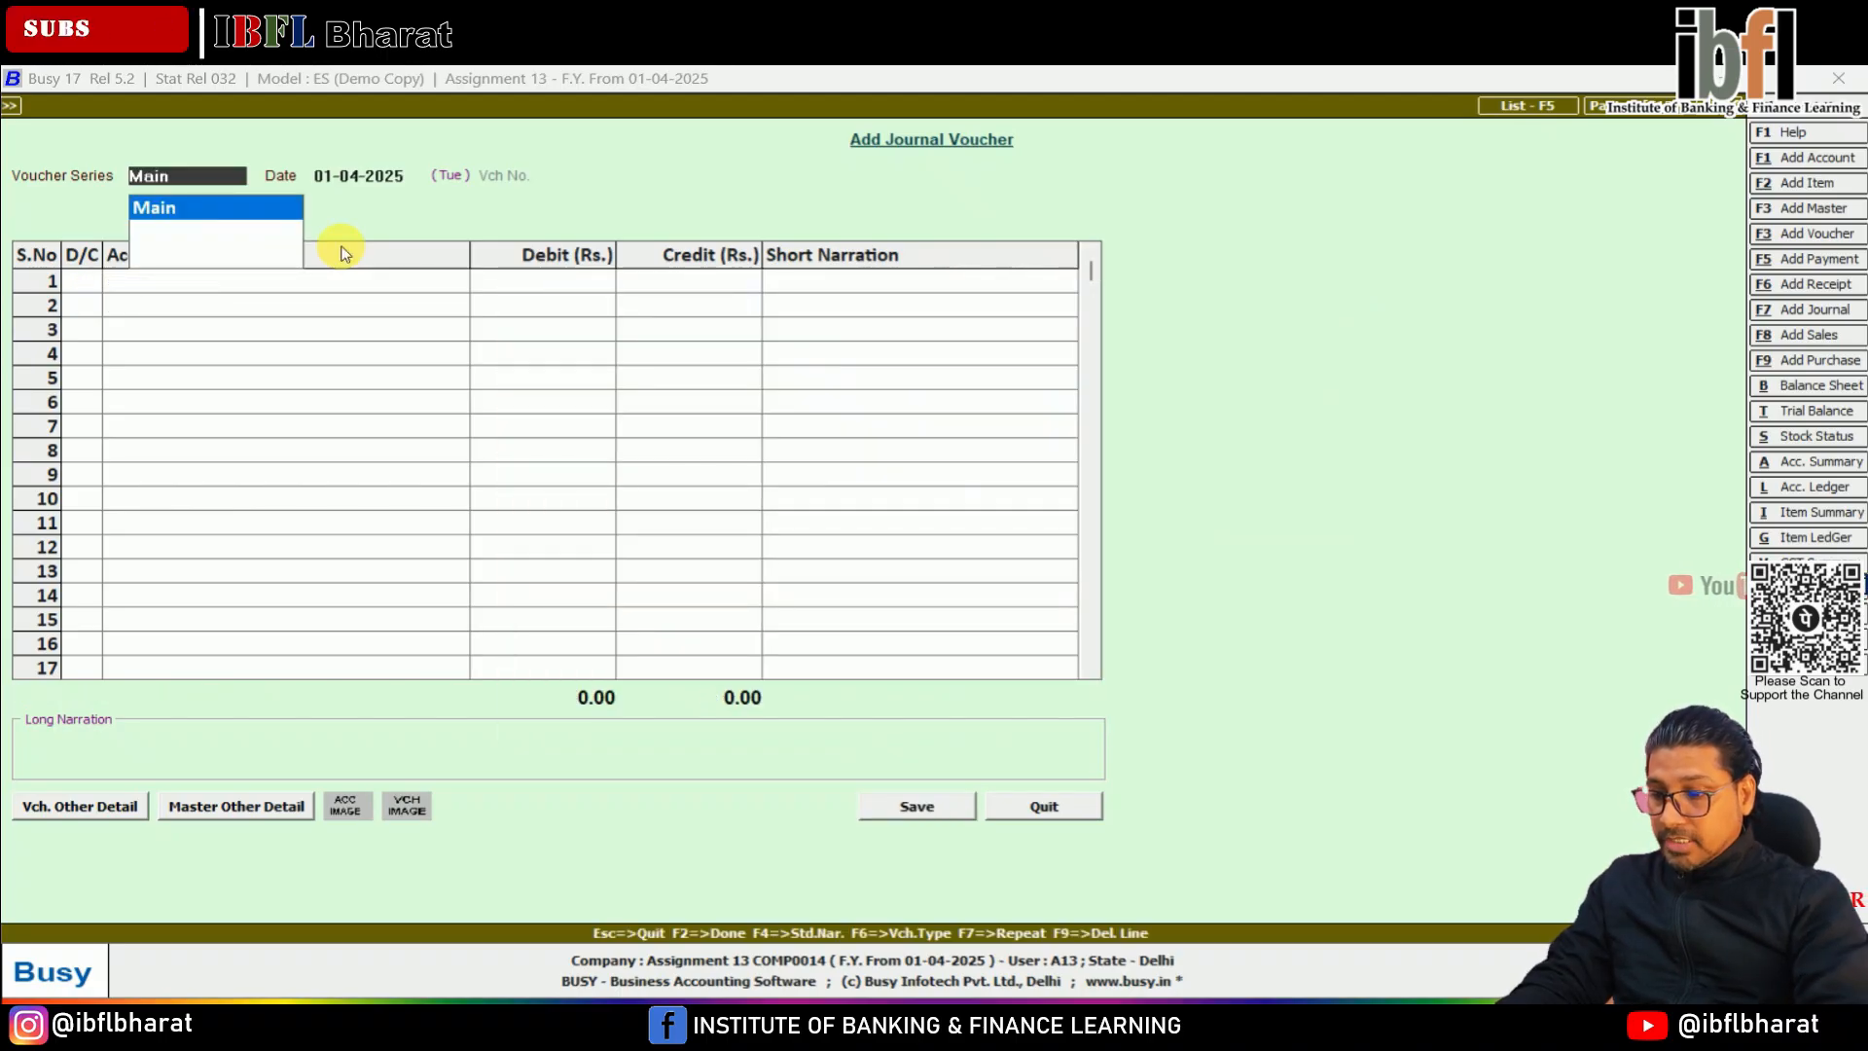
Start a Main series receipt voucher and credit Khanna & Bros with 550 on the first line
key(F6)
key(Return)
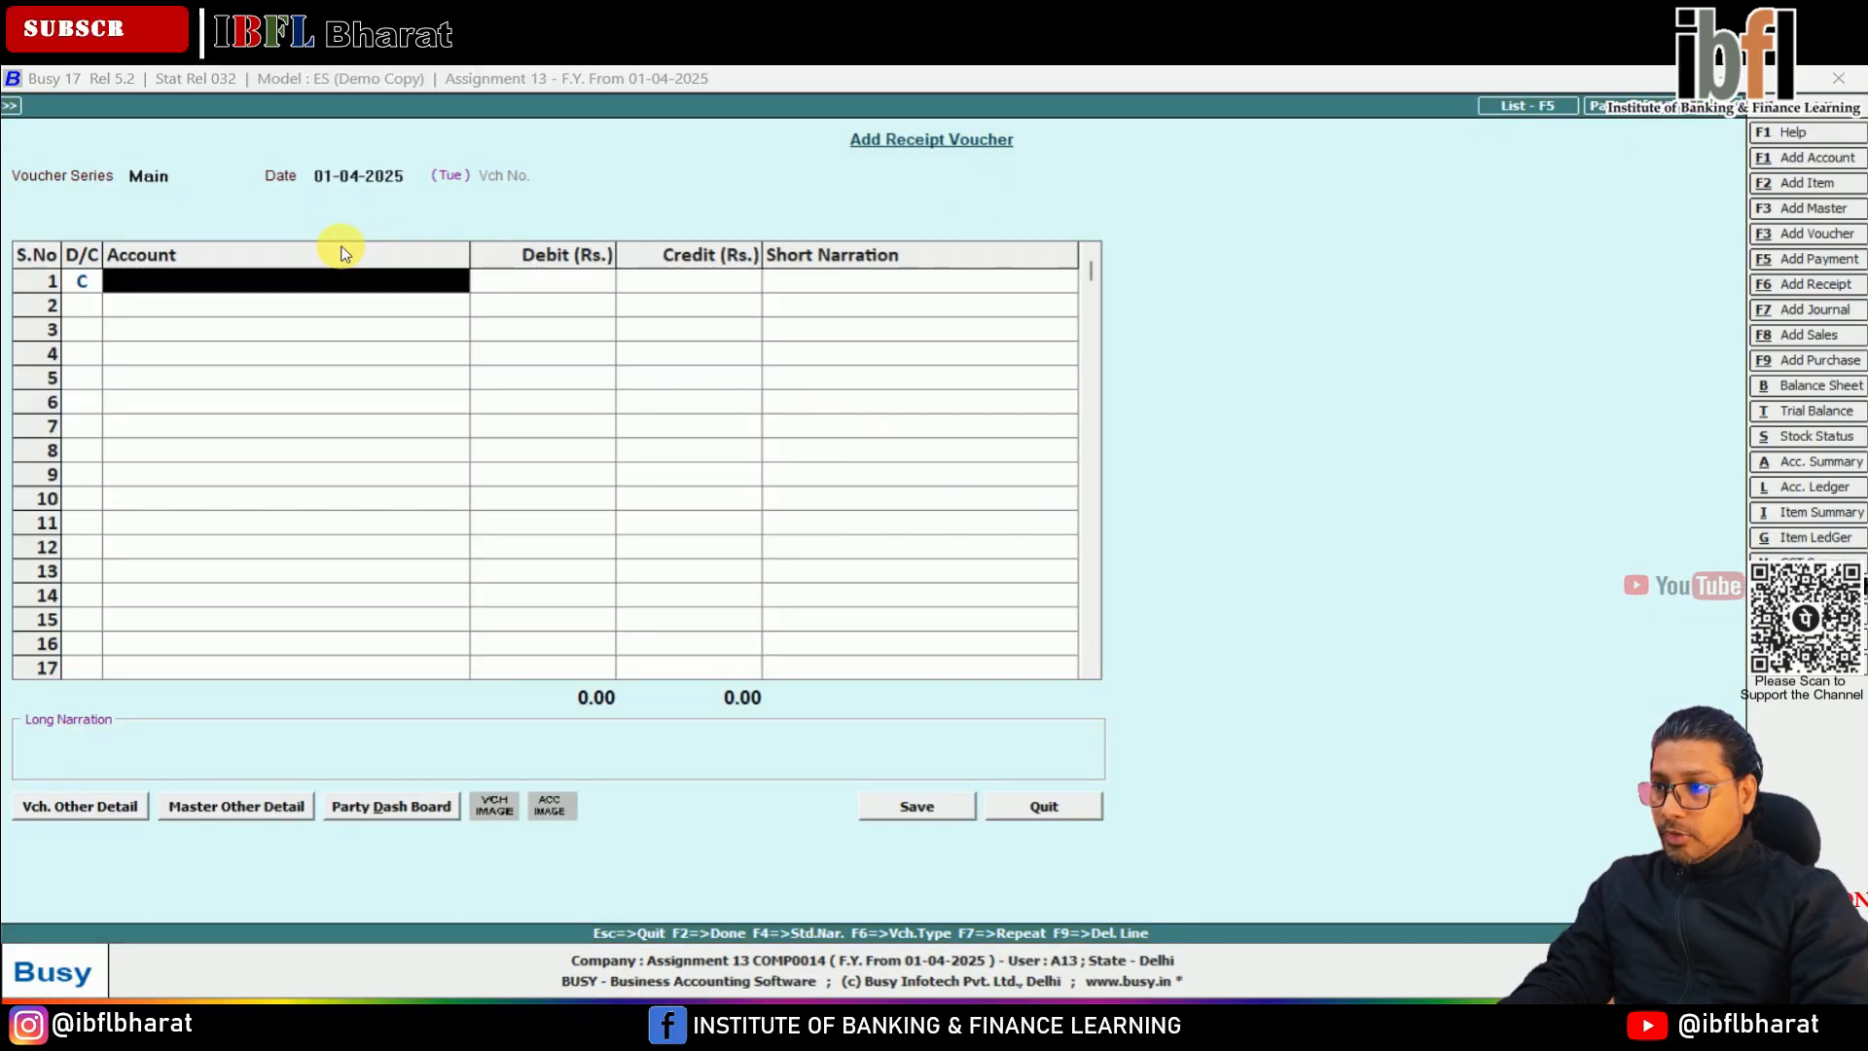
text(kh)
key(Return)
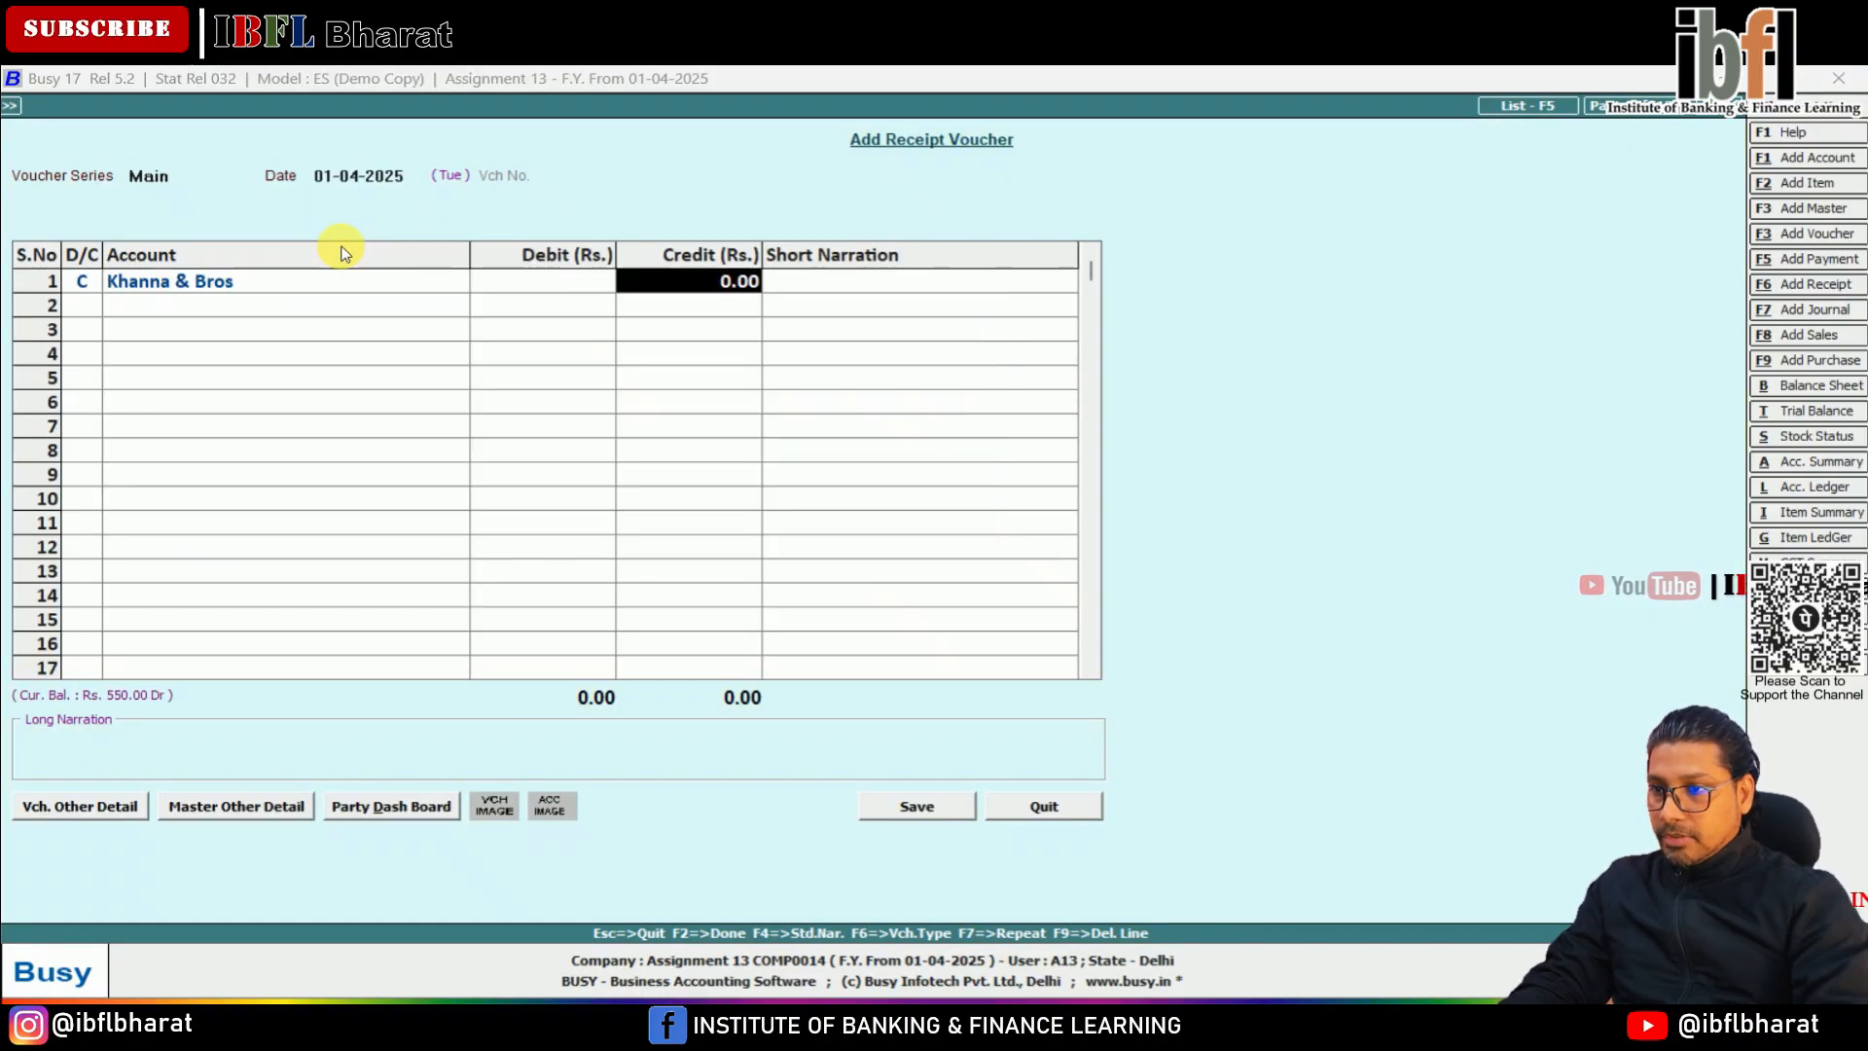
text(550)
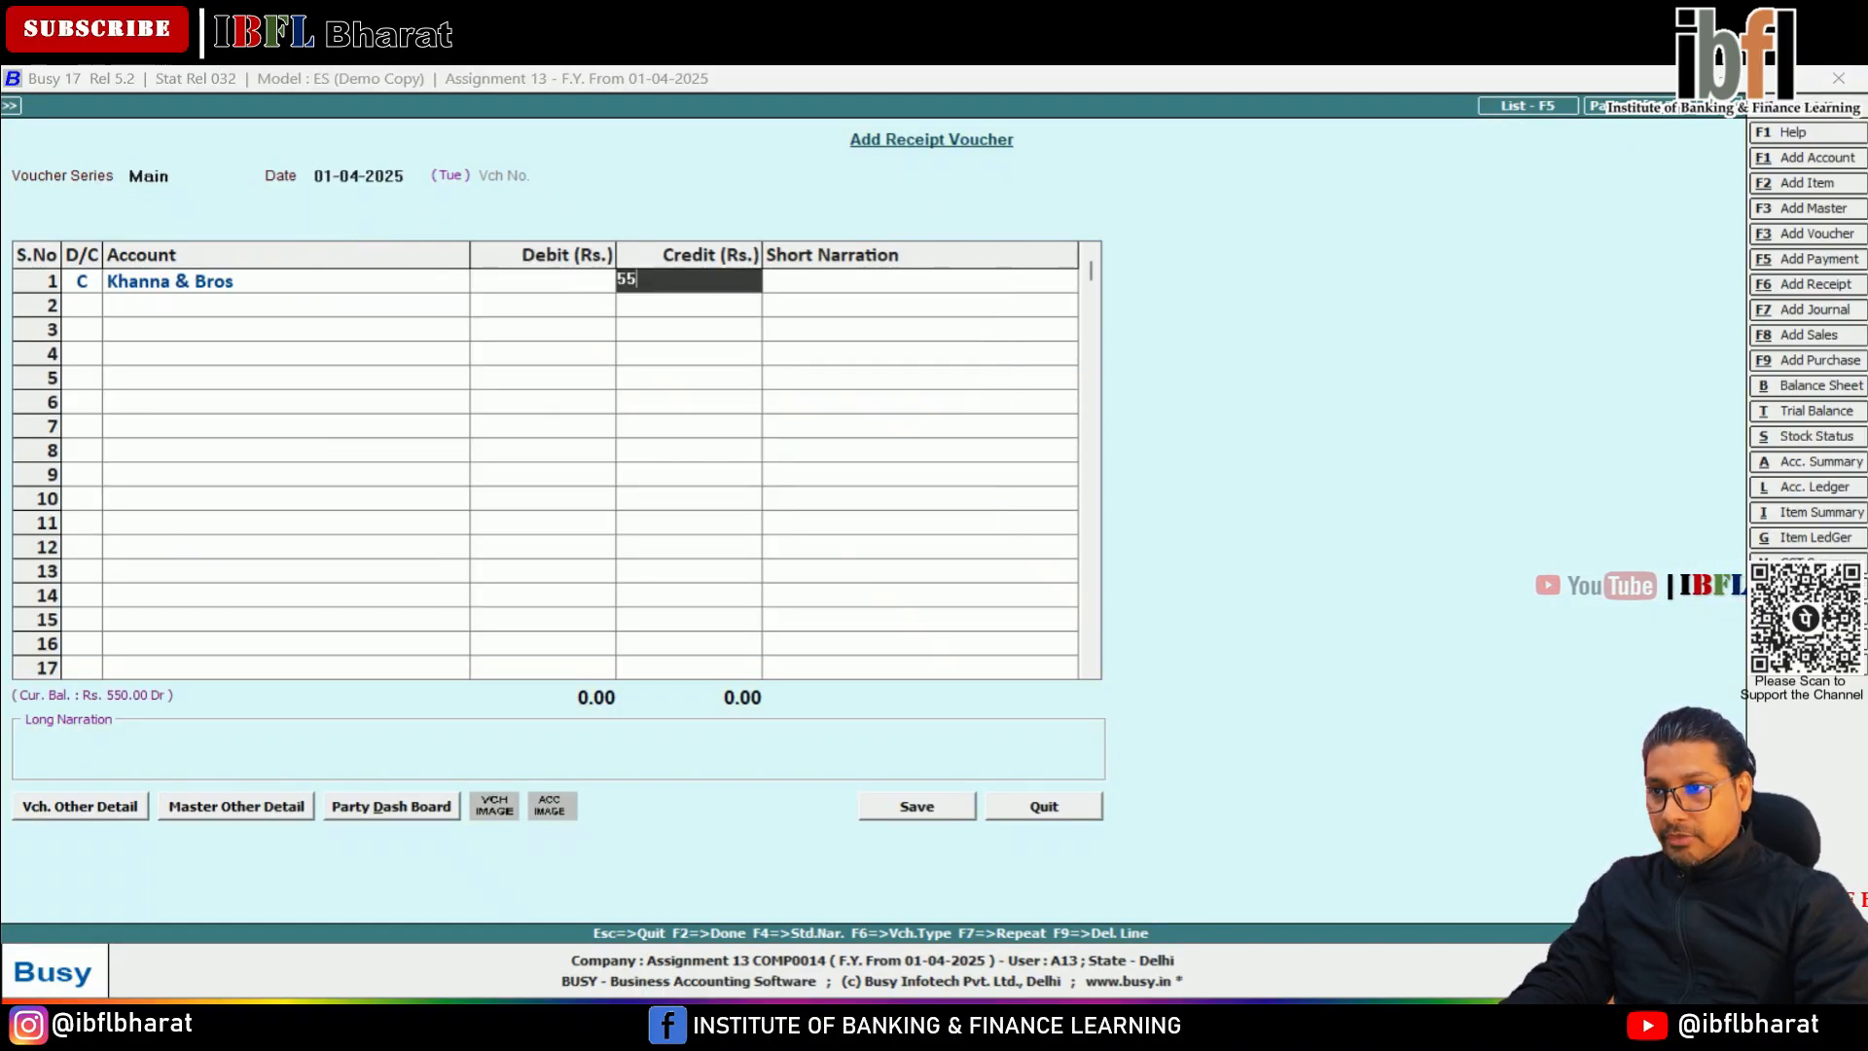
key(Return)
key(Return)
key(Return)
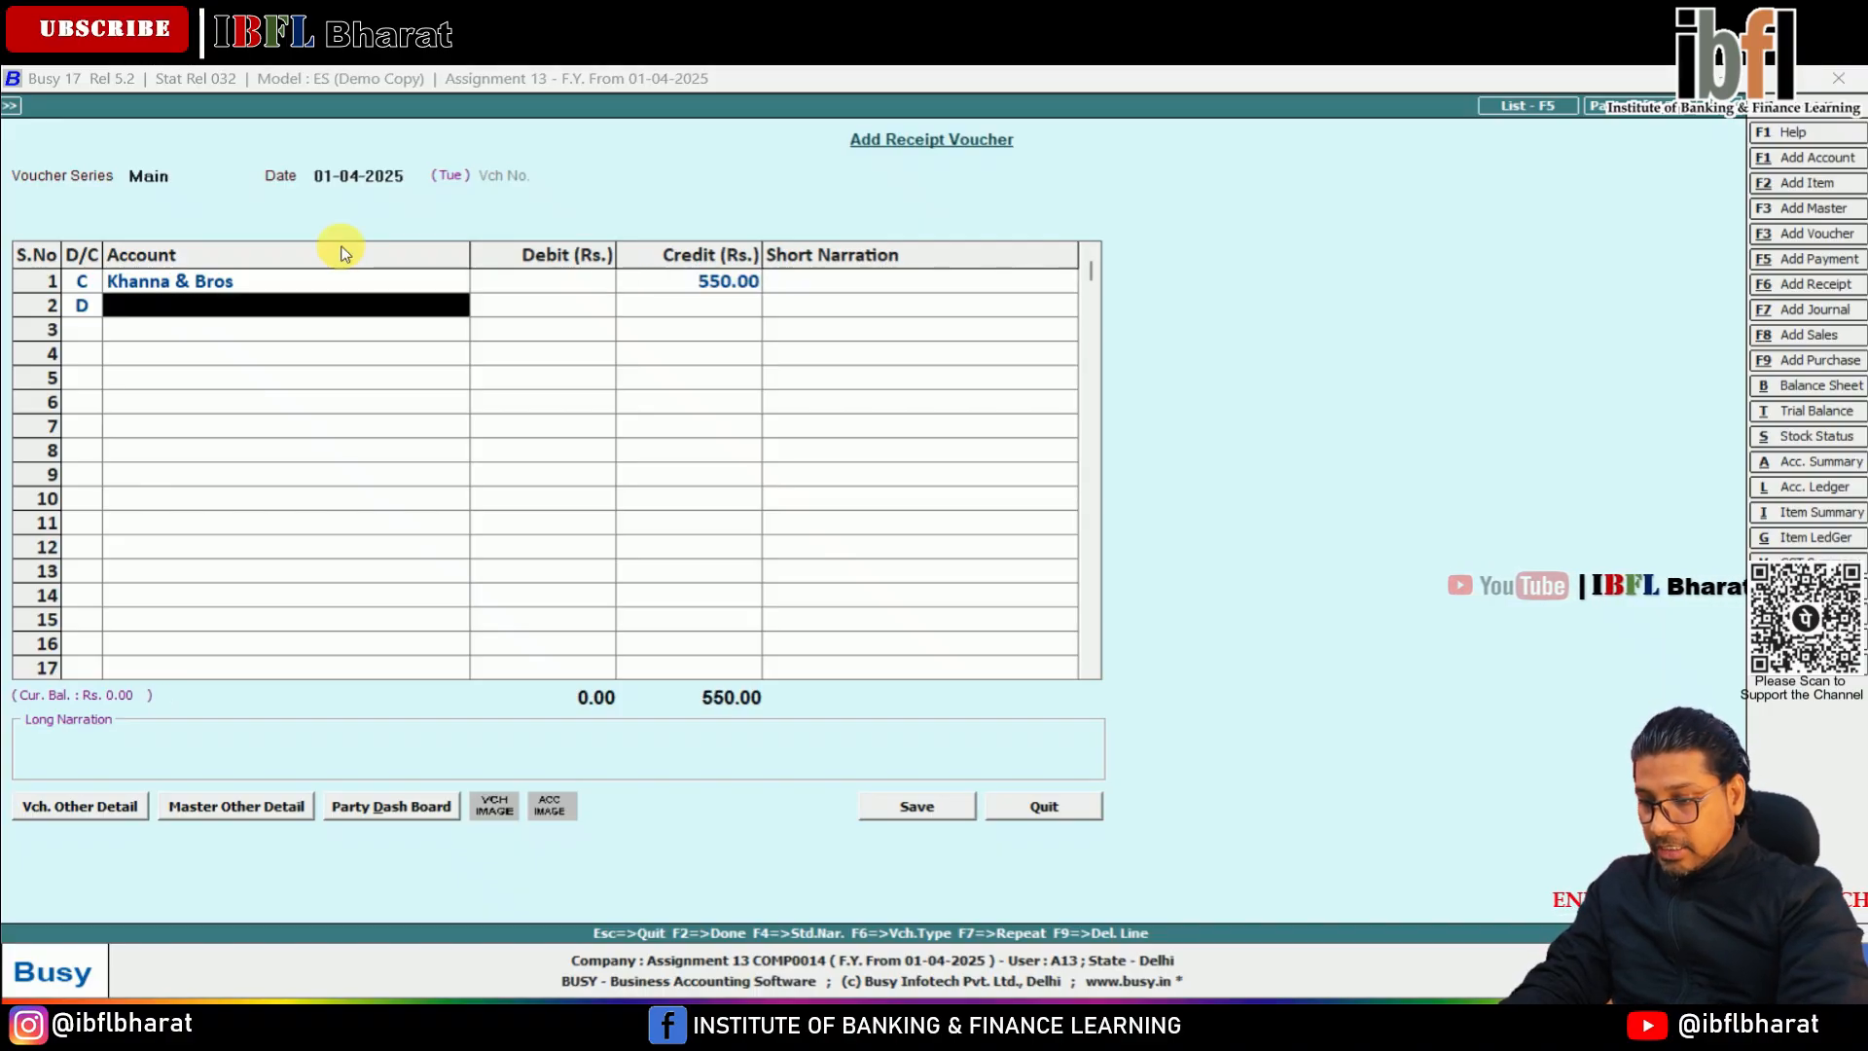
Debit the Bank account with 530 on the second line of the receipt voucher
text(ban)
key(Return)
text(530)
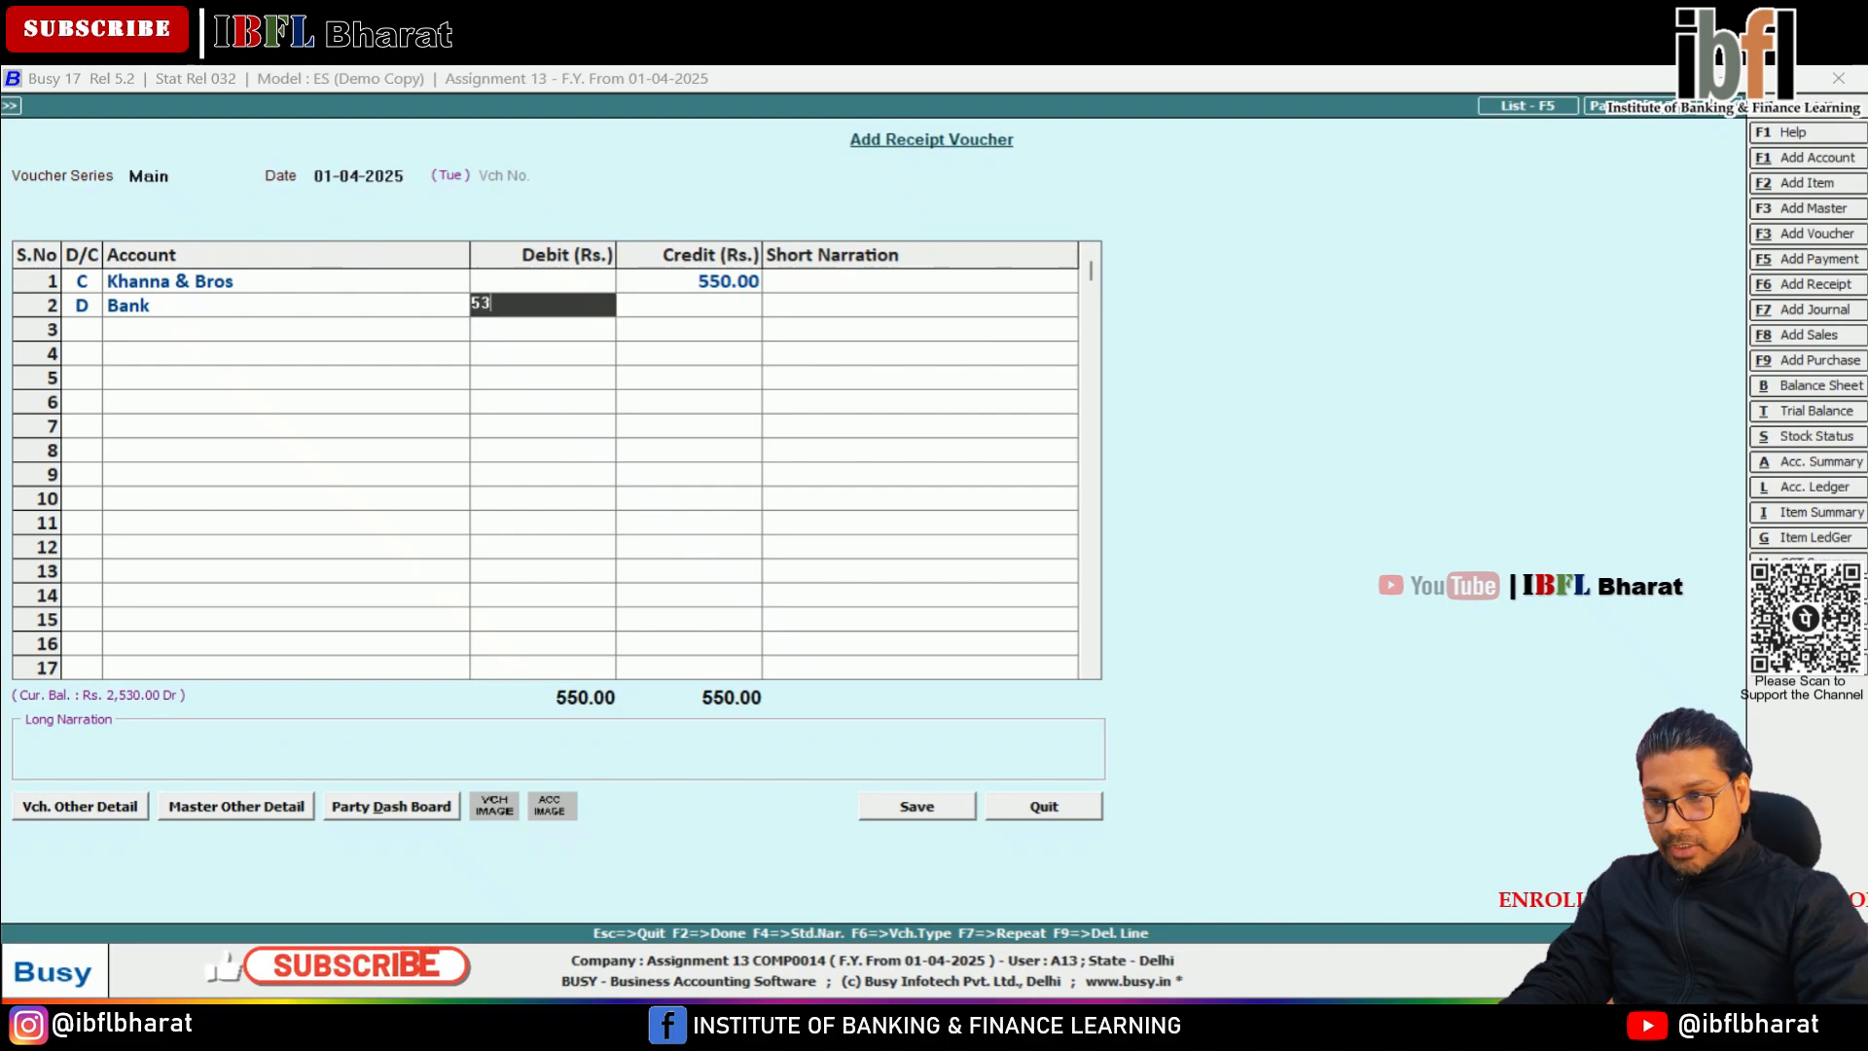
key(Return)
key(Return)
key(Return)
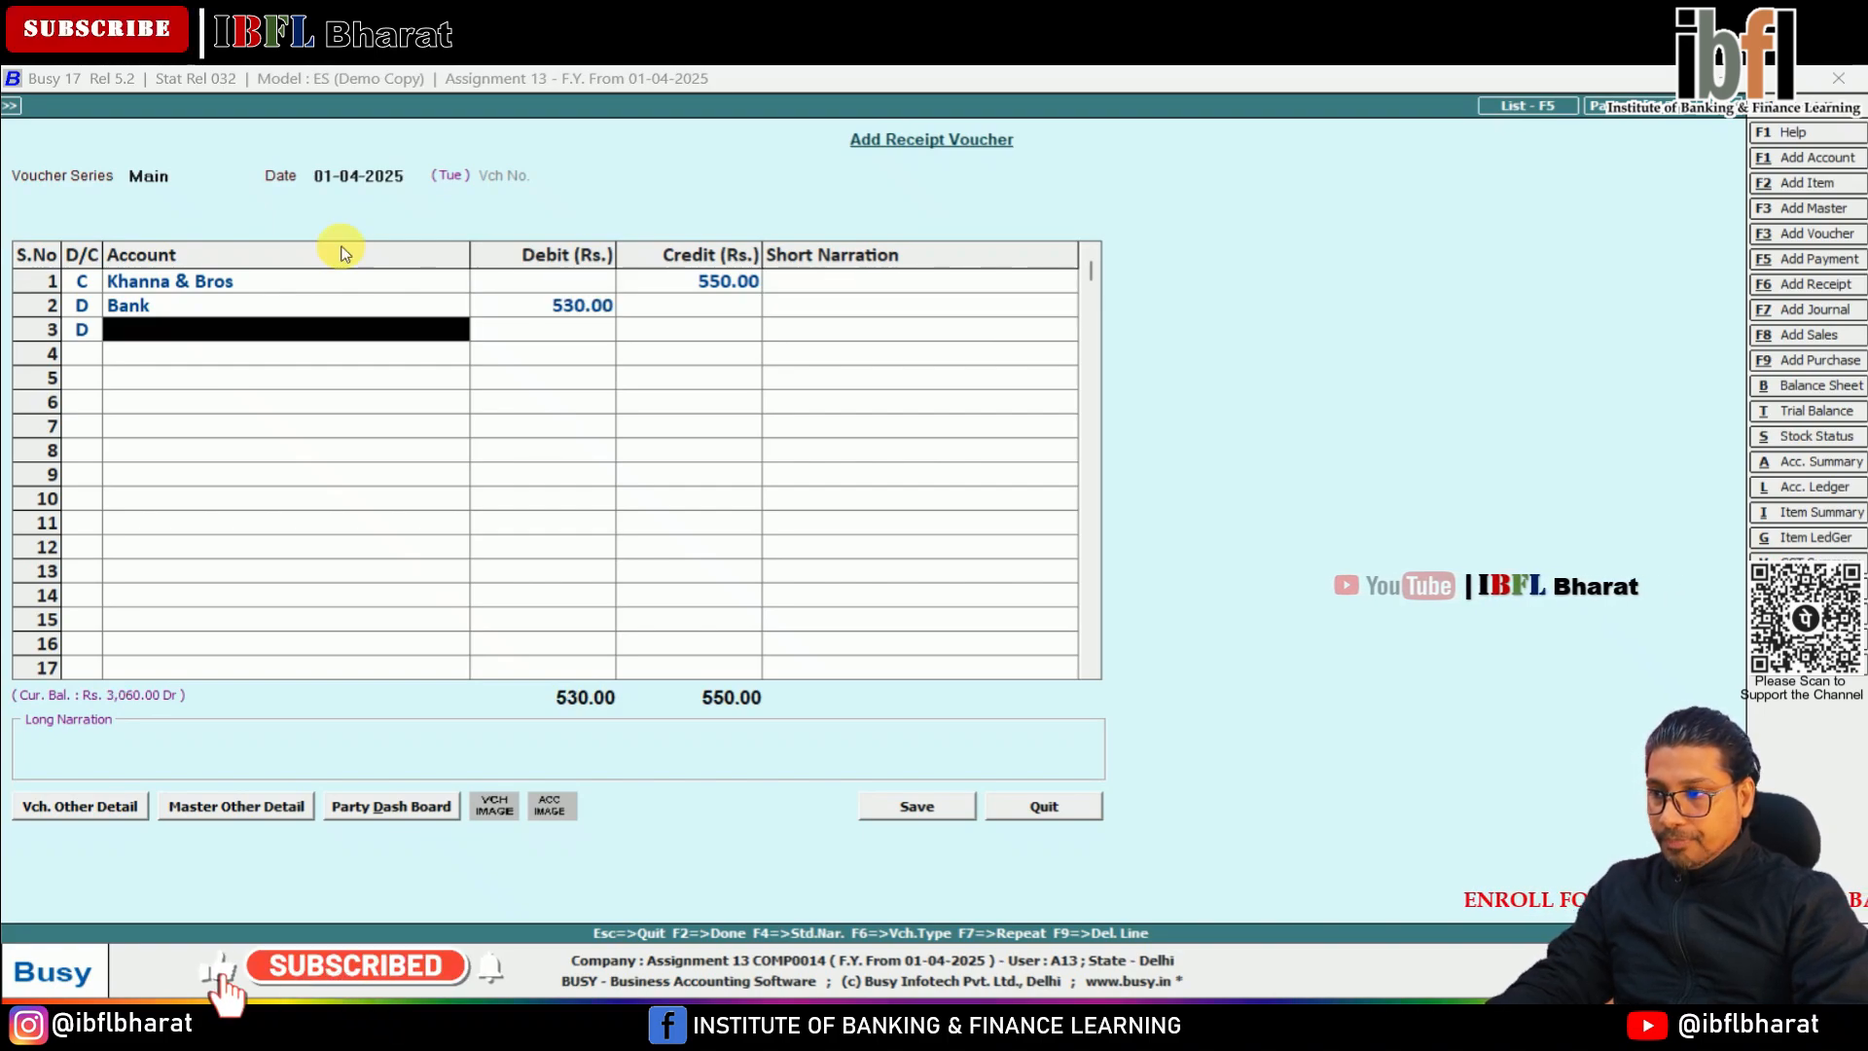
Create the account Dis Allowed under Expenses (Indirect/Admn.) and debit it with 20 on the third line of the receipt voucher
key(F3)
text(Dis Allowed)
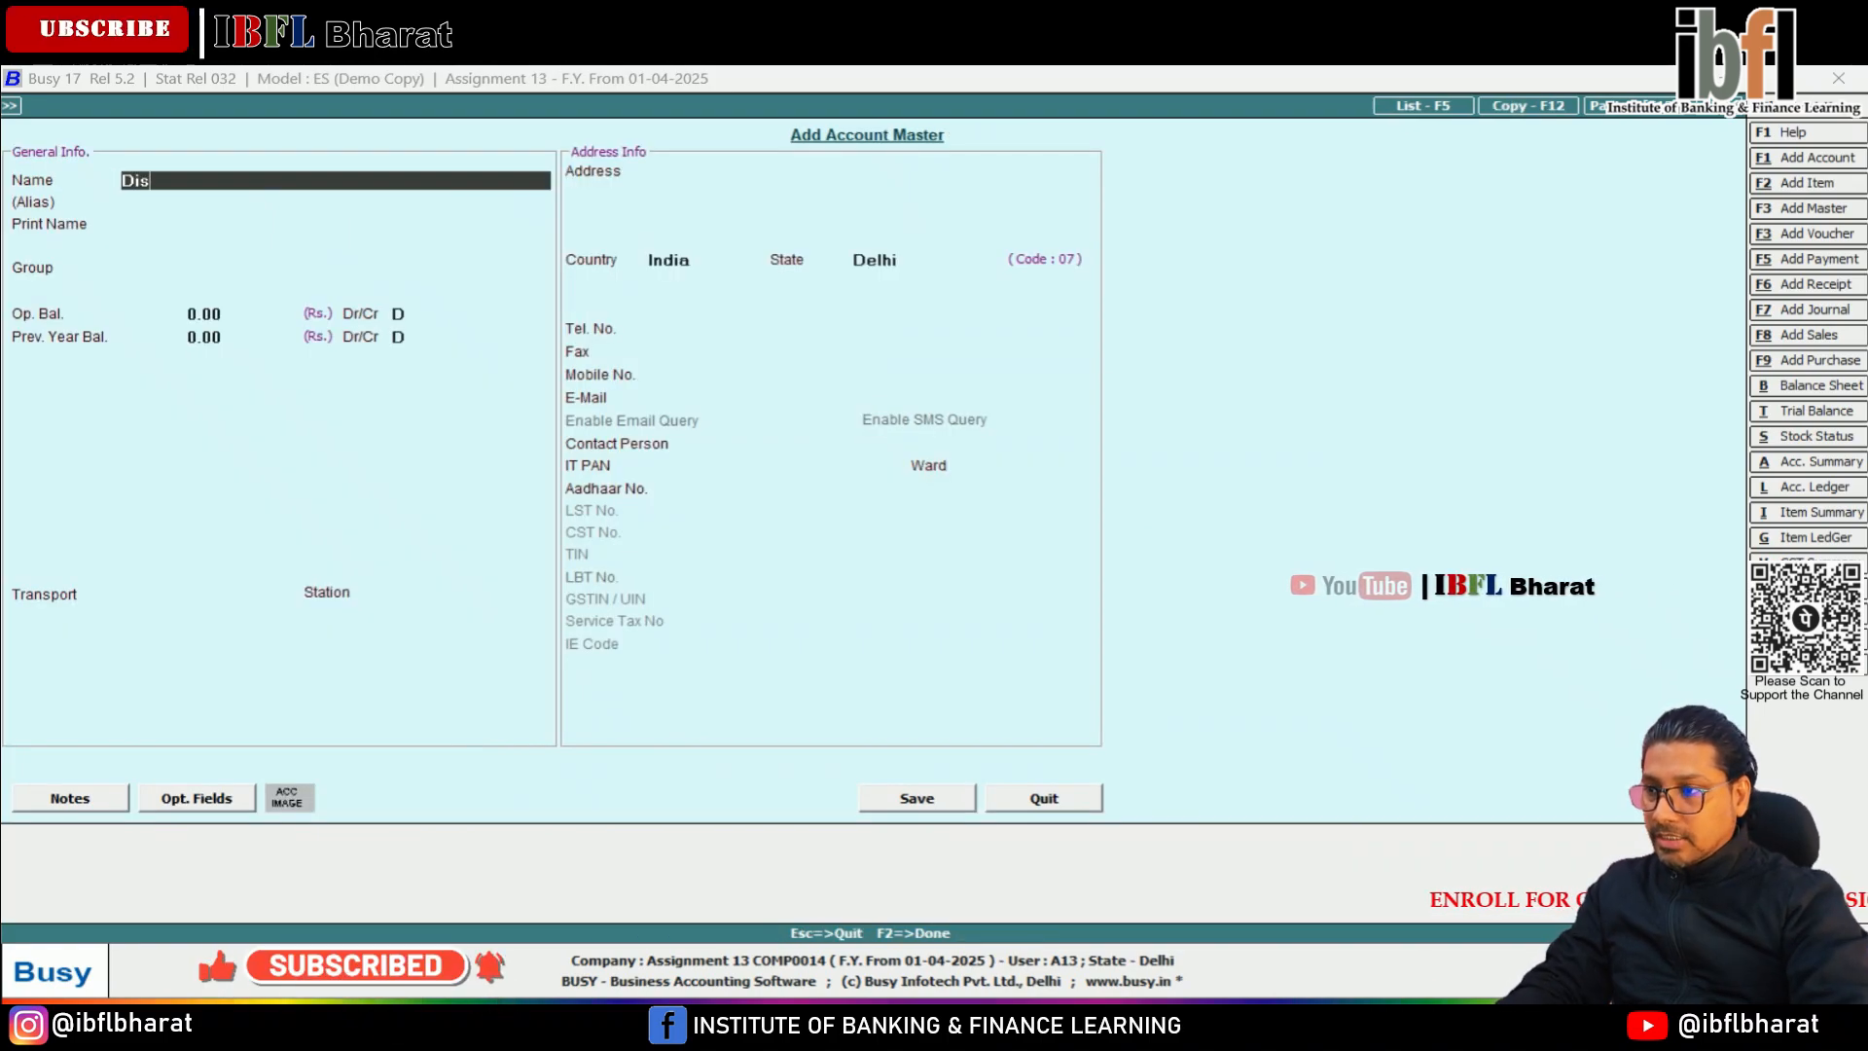
key(Return)
key(Return)
key(Return)
text(ind)
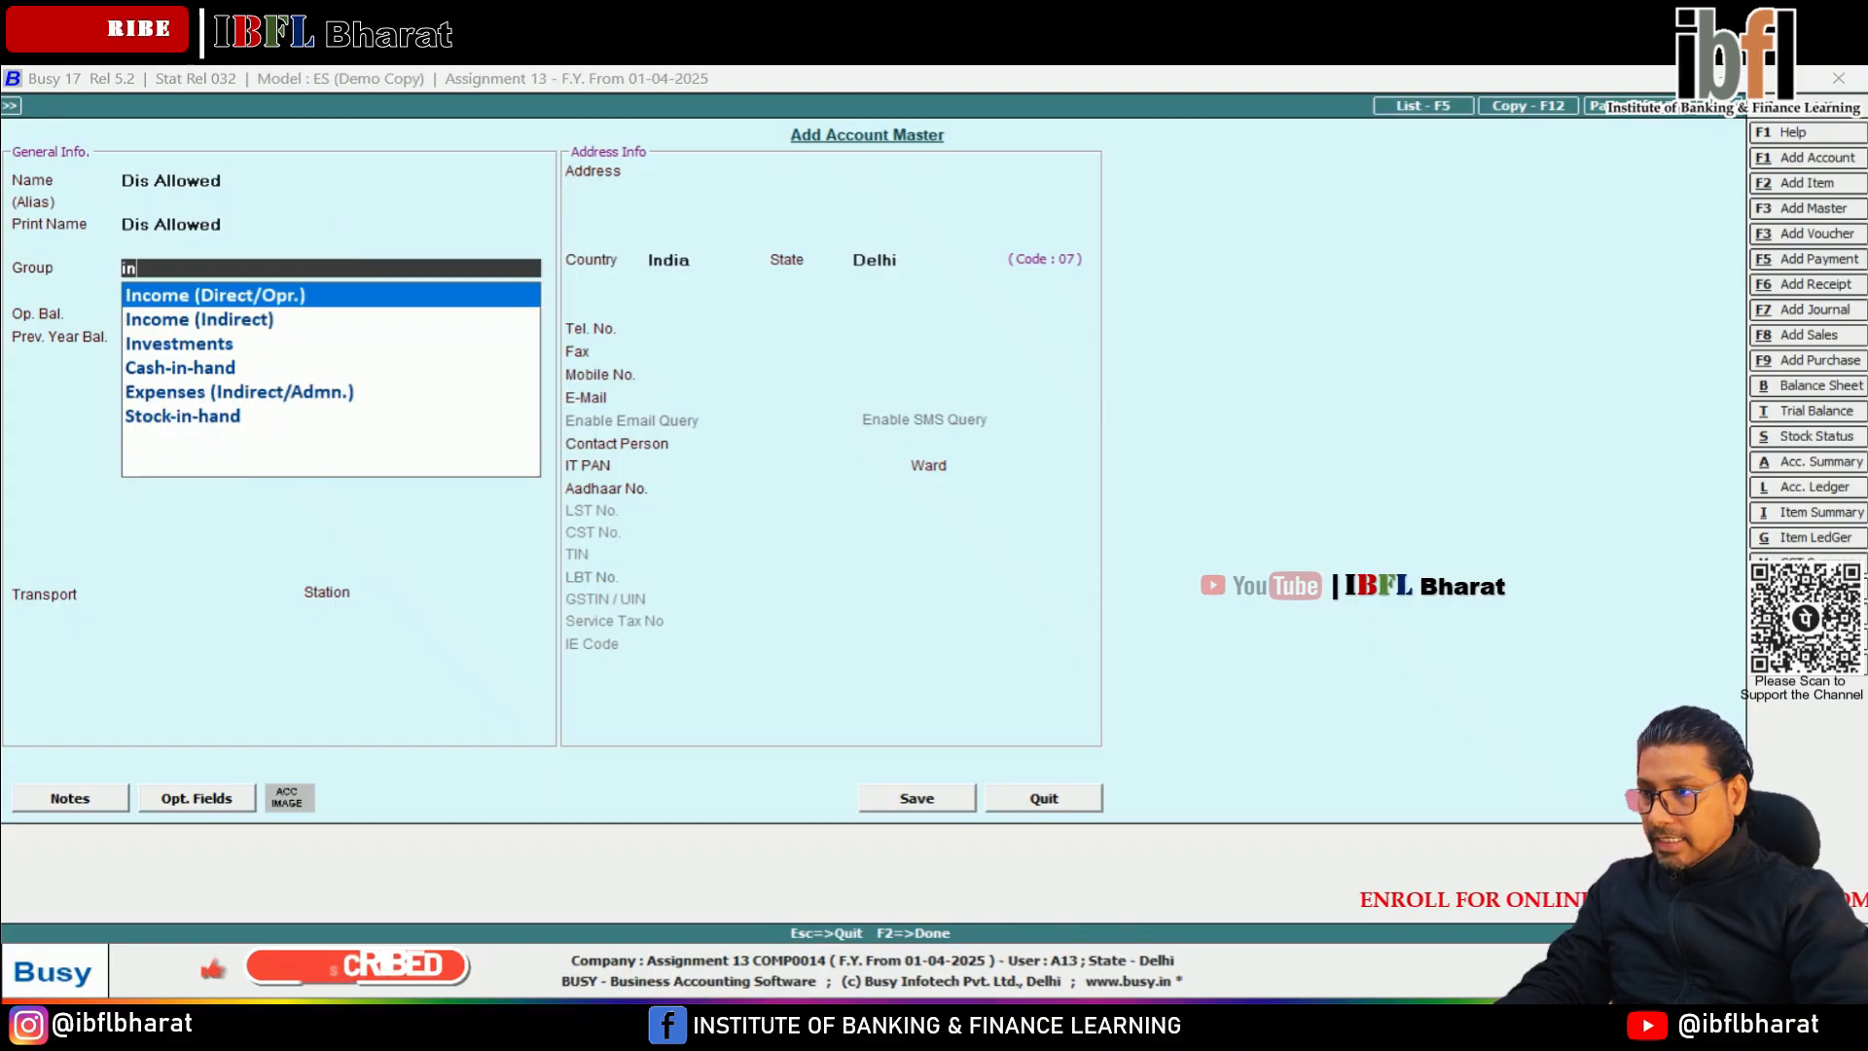
key(Return)
key(Return)
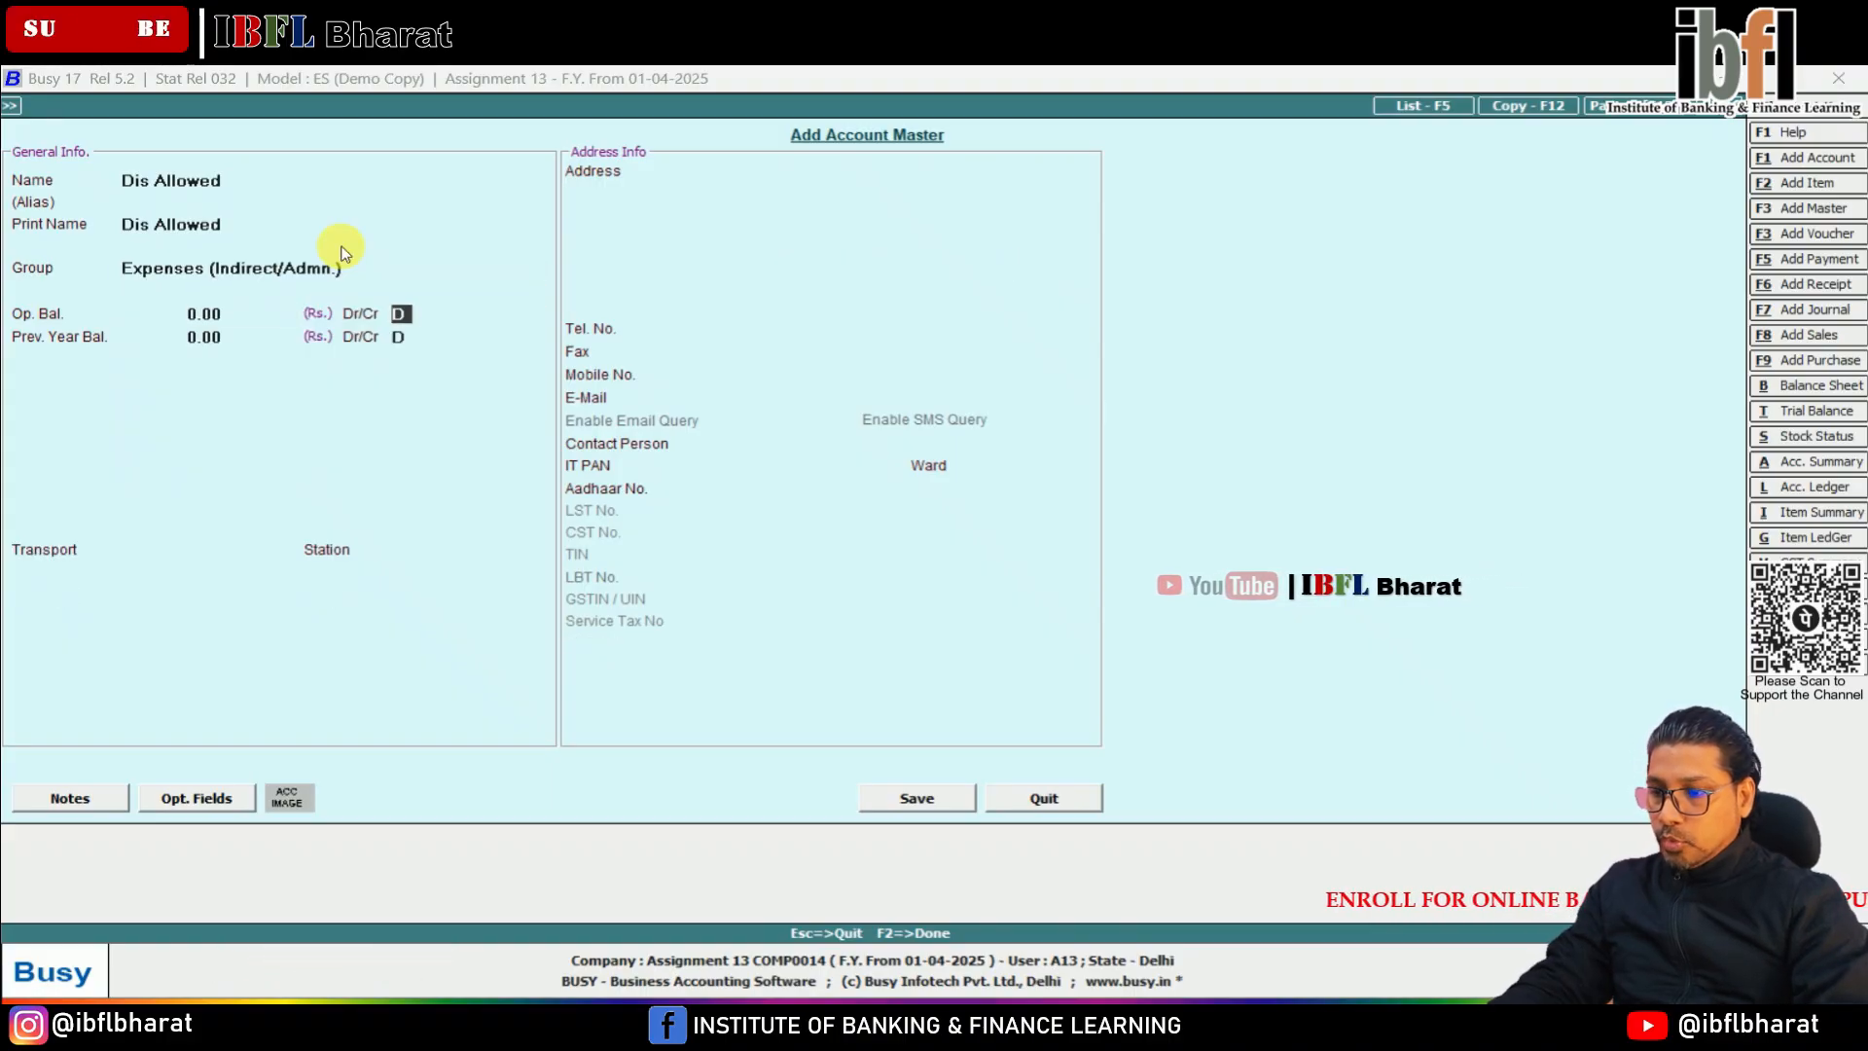
key(Return)
Adjust the 550 received from Khanna & Bros against bill reference KB1 and save the receipt voucher
key(Return)
key(Return)
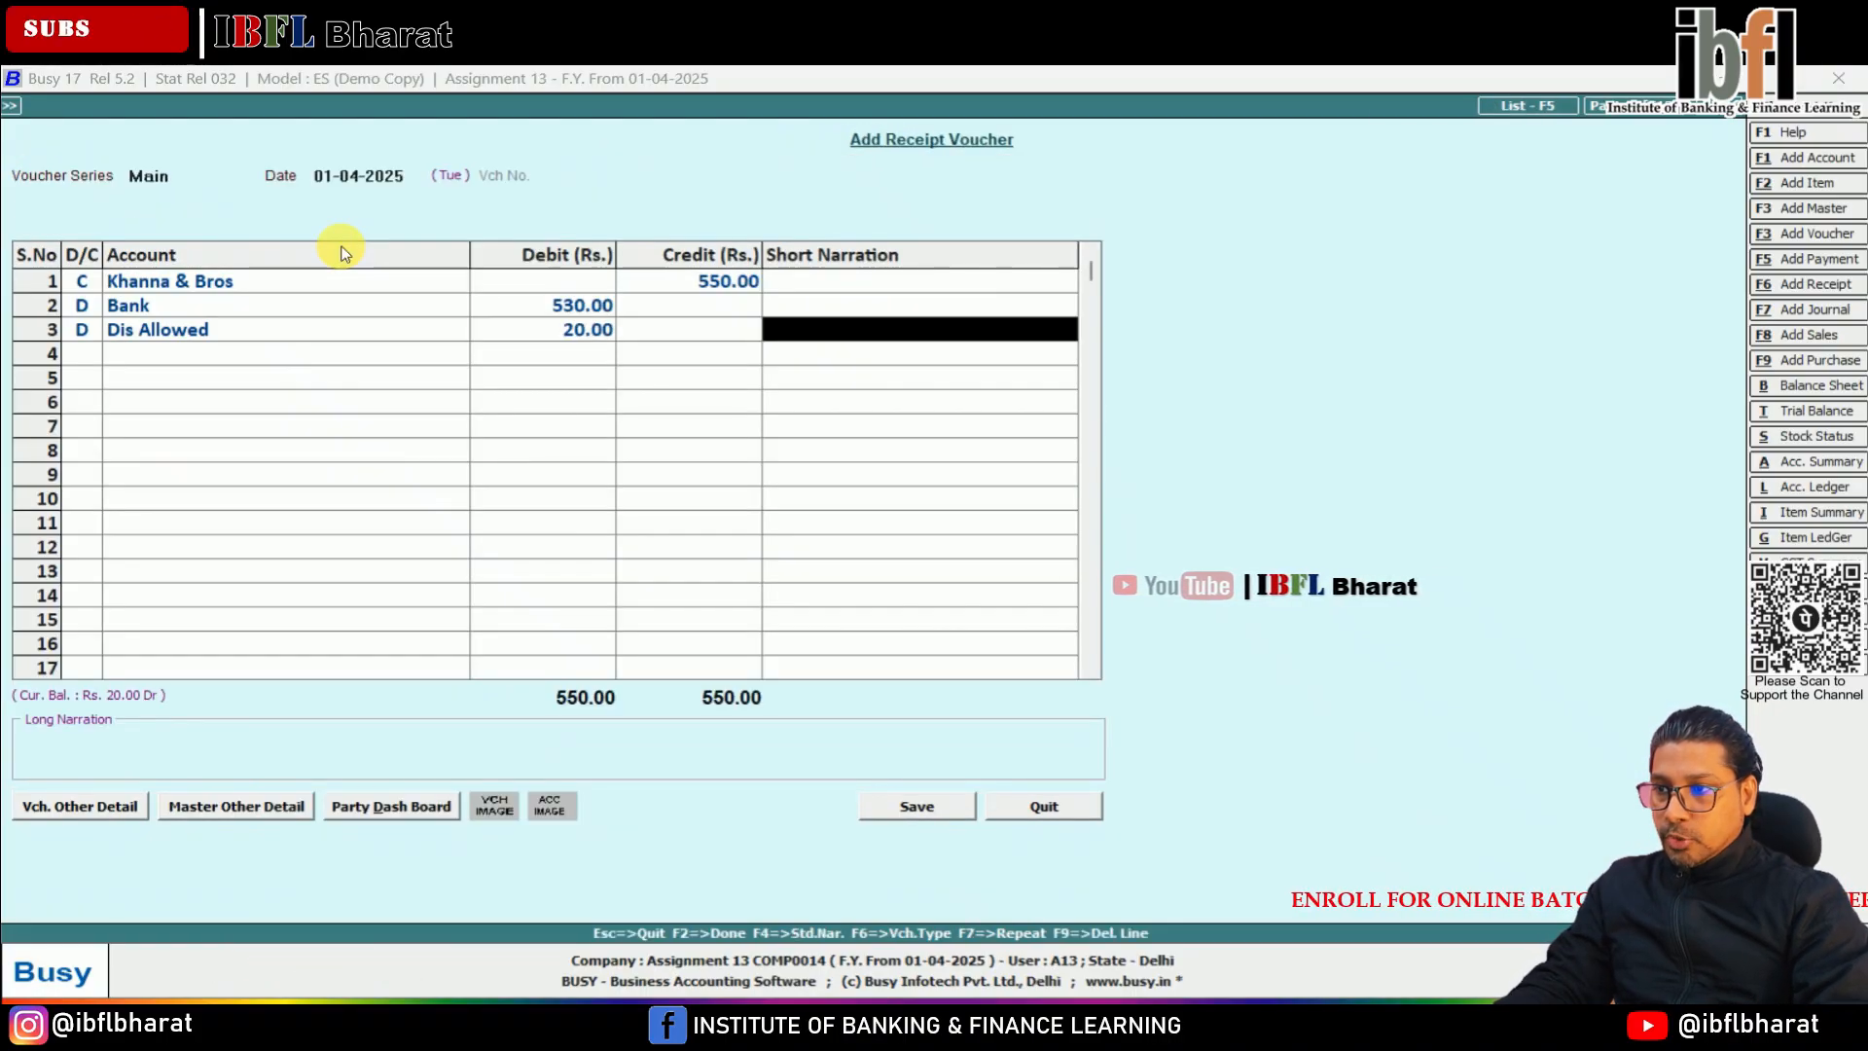
key(Return)
key(Return)
key(Return)
key(Return)
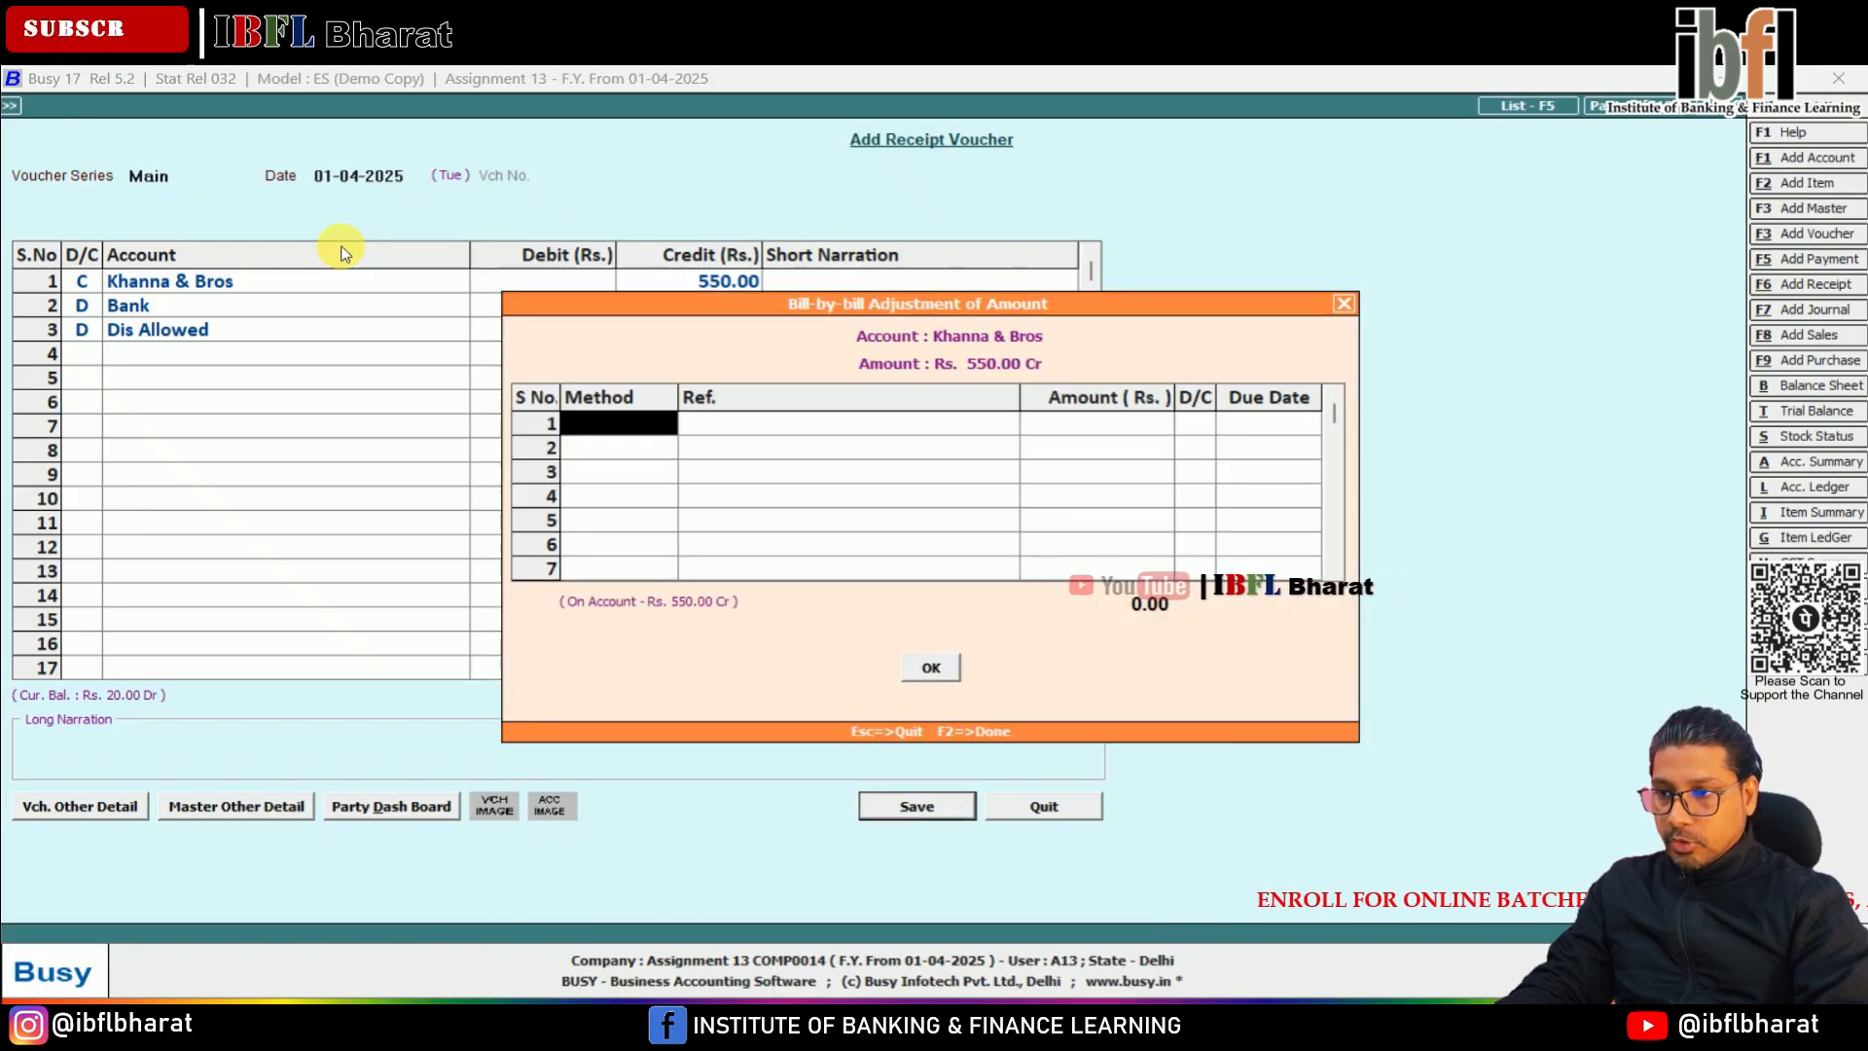
key(Return)
key(Return)
key(Return)
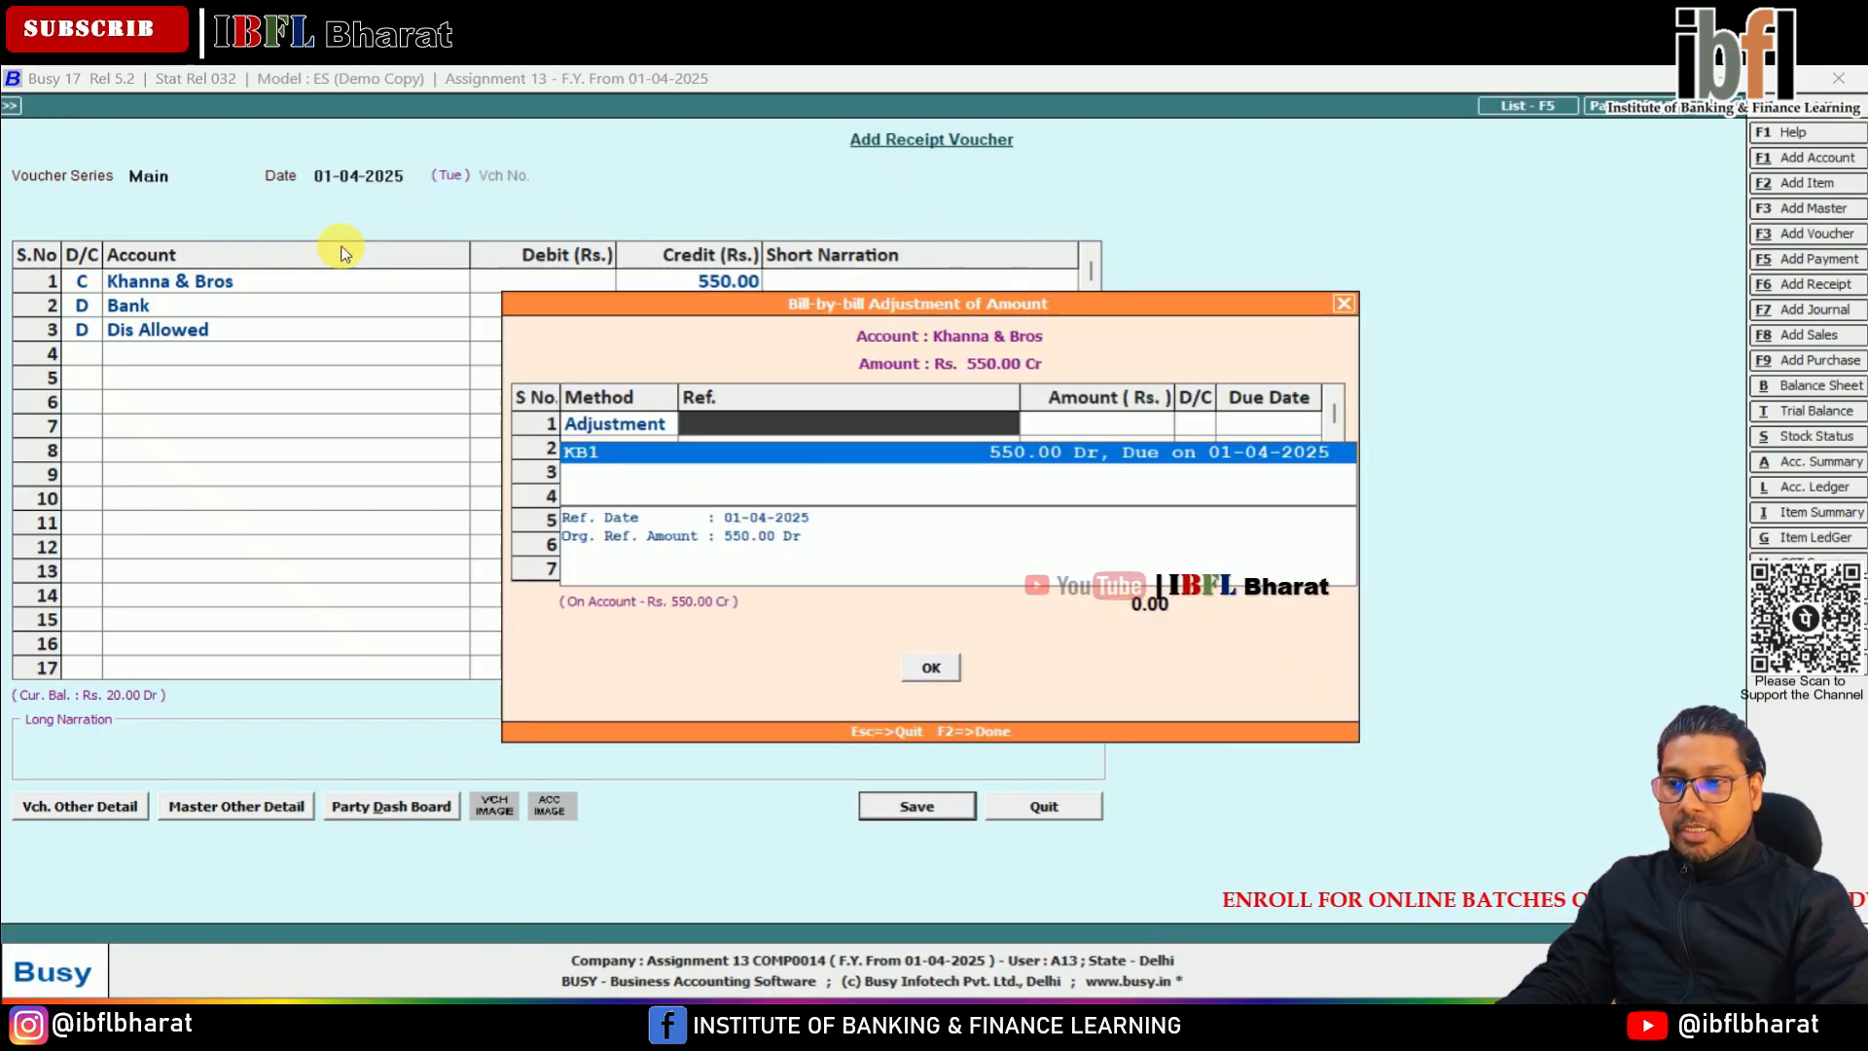
key(Return)
key(Return)
key(Return)
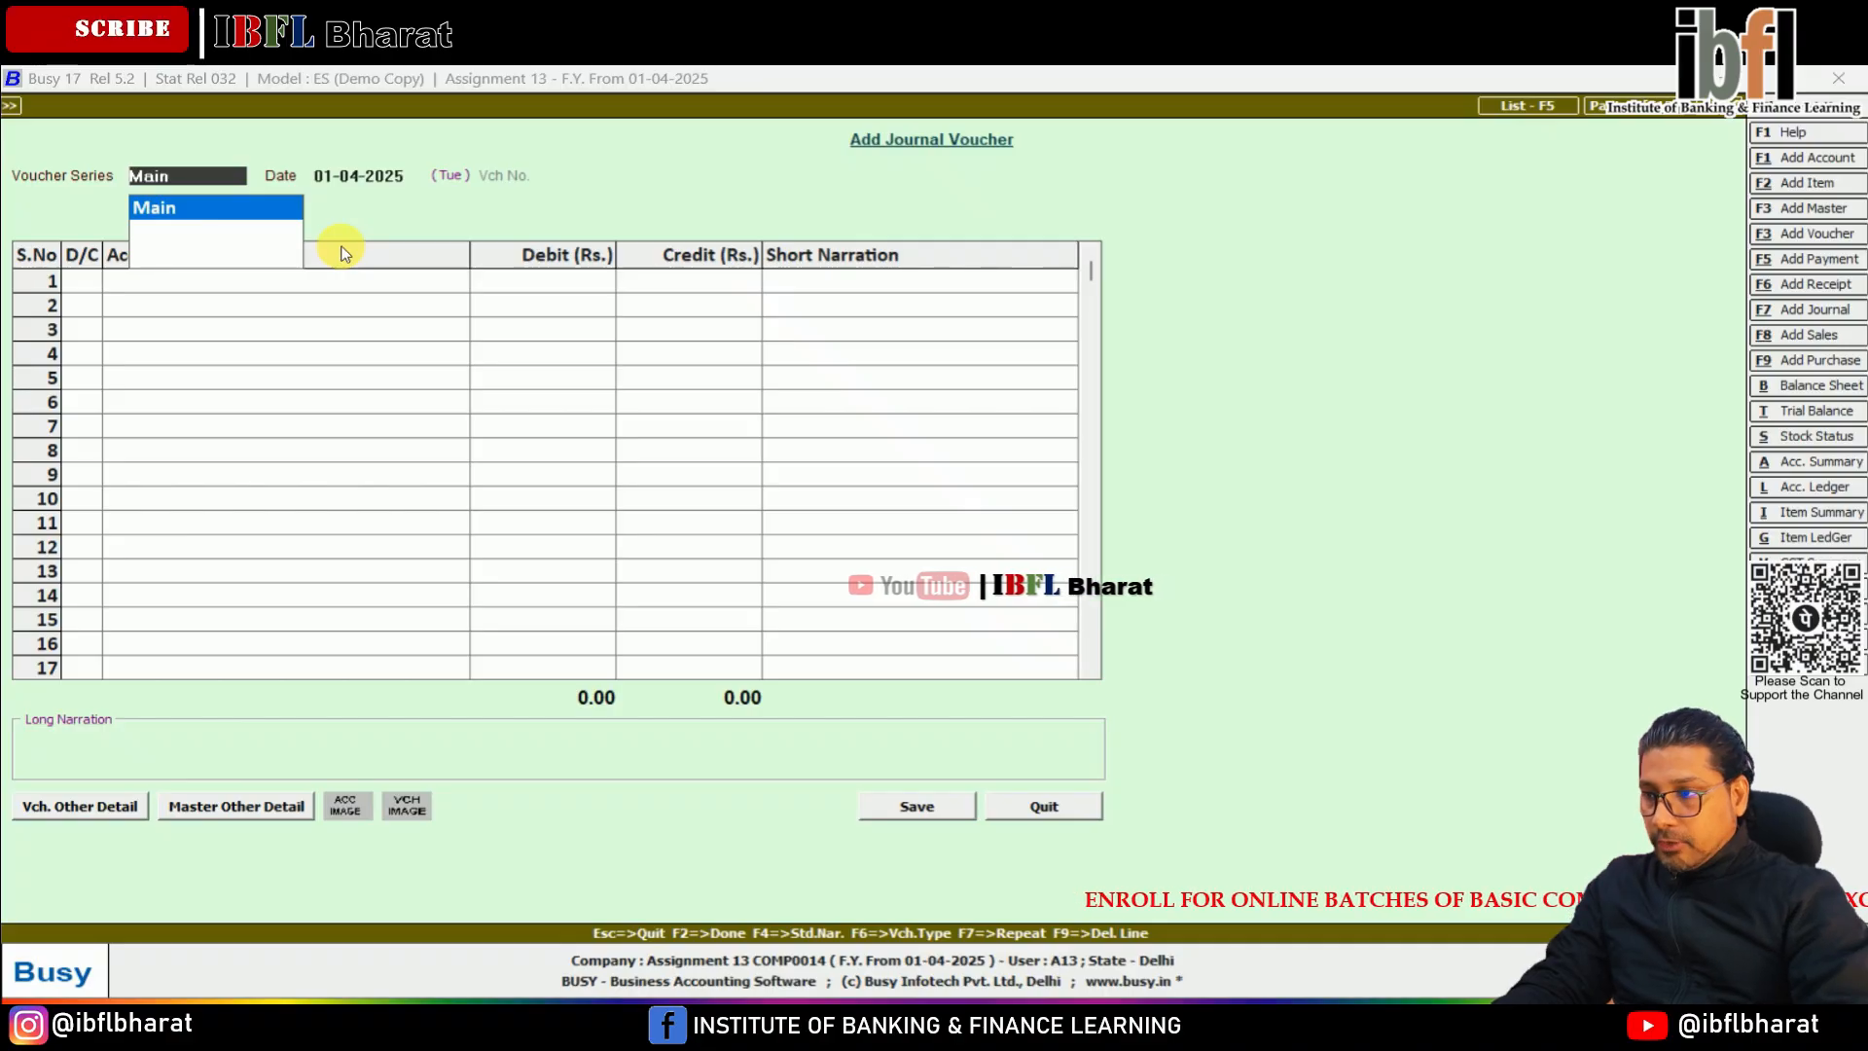
In a new Main series journal voucher, debit the Purchase account with 415 on the first line
key(Return)
key(Return)
key(Return)
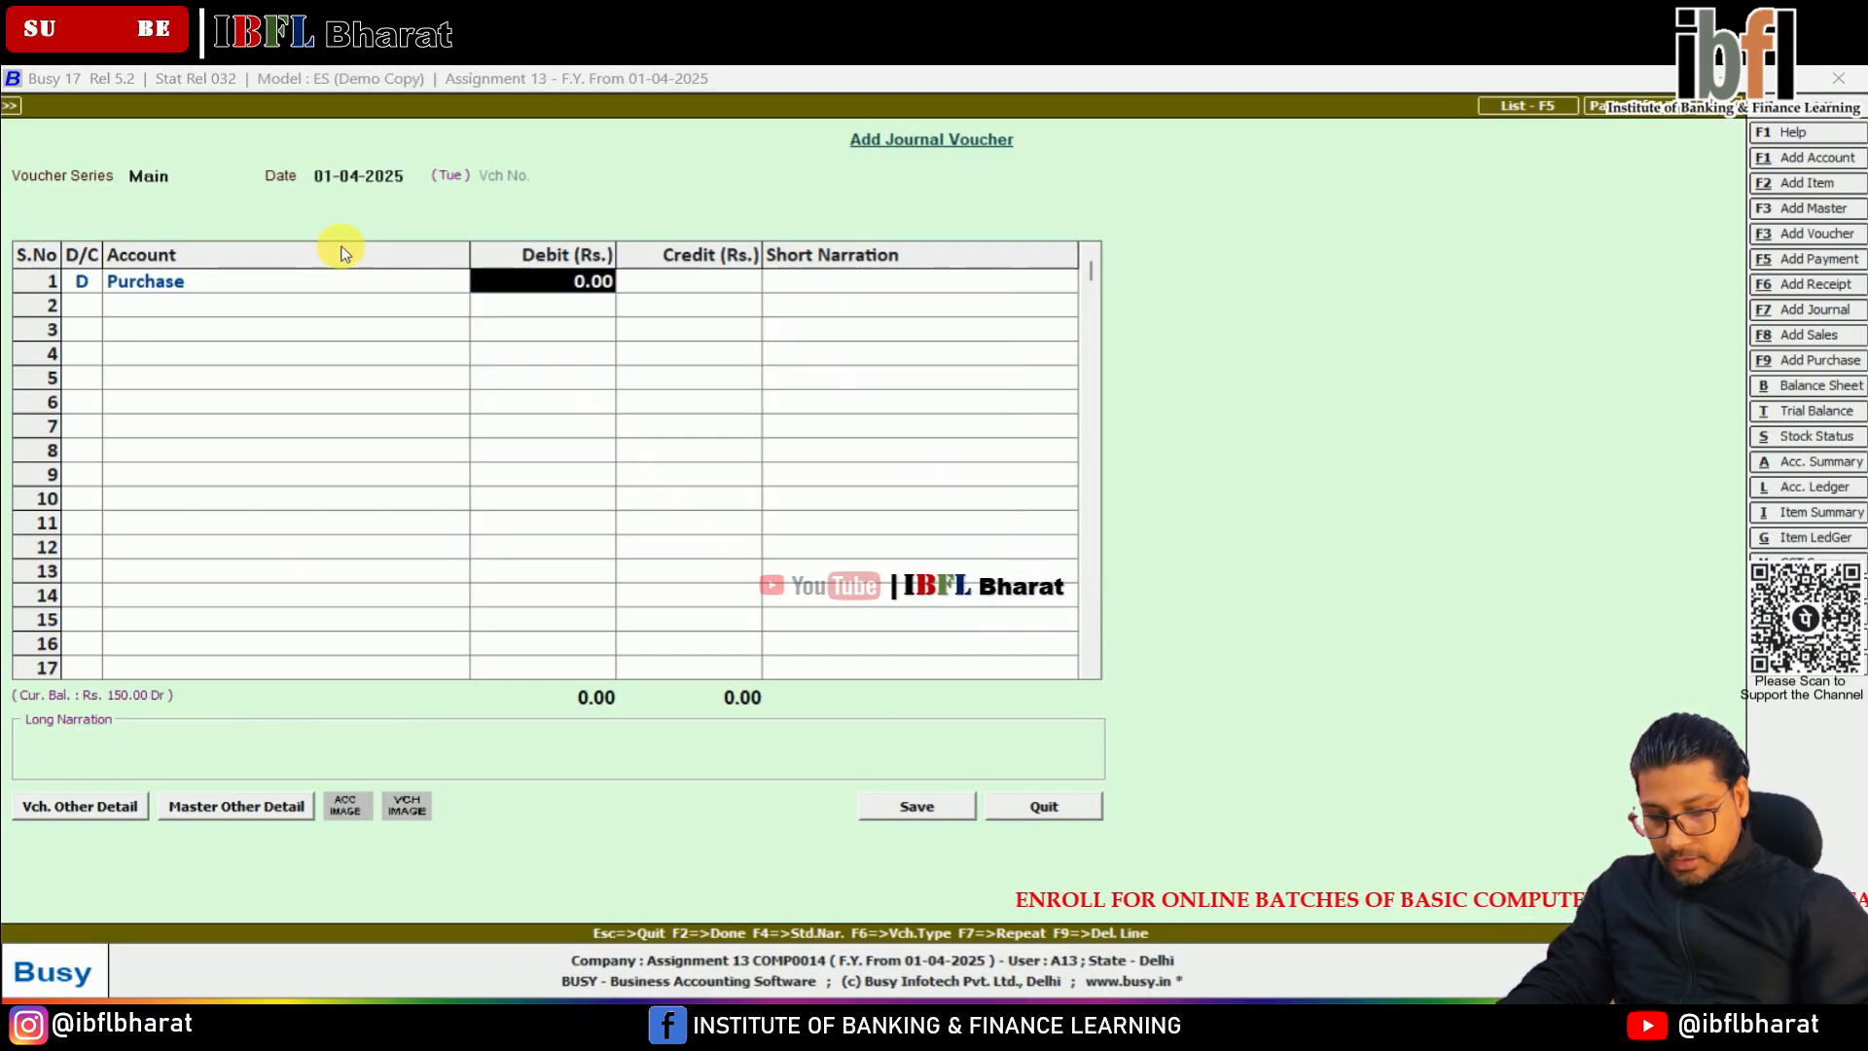
text(415)
key(Return)
key(Return)
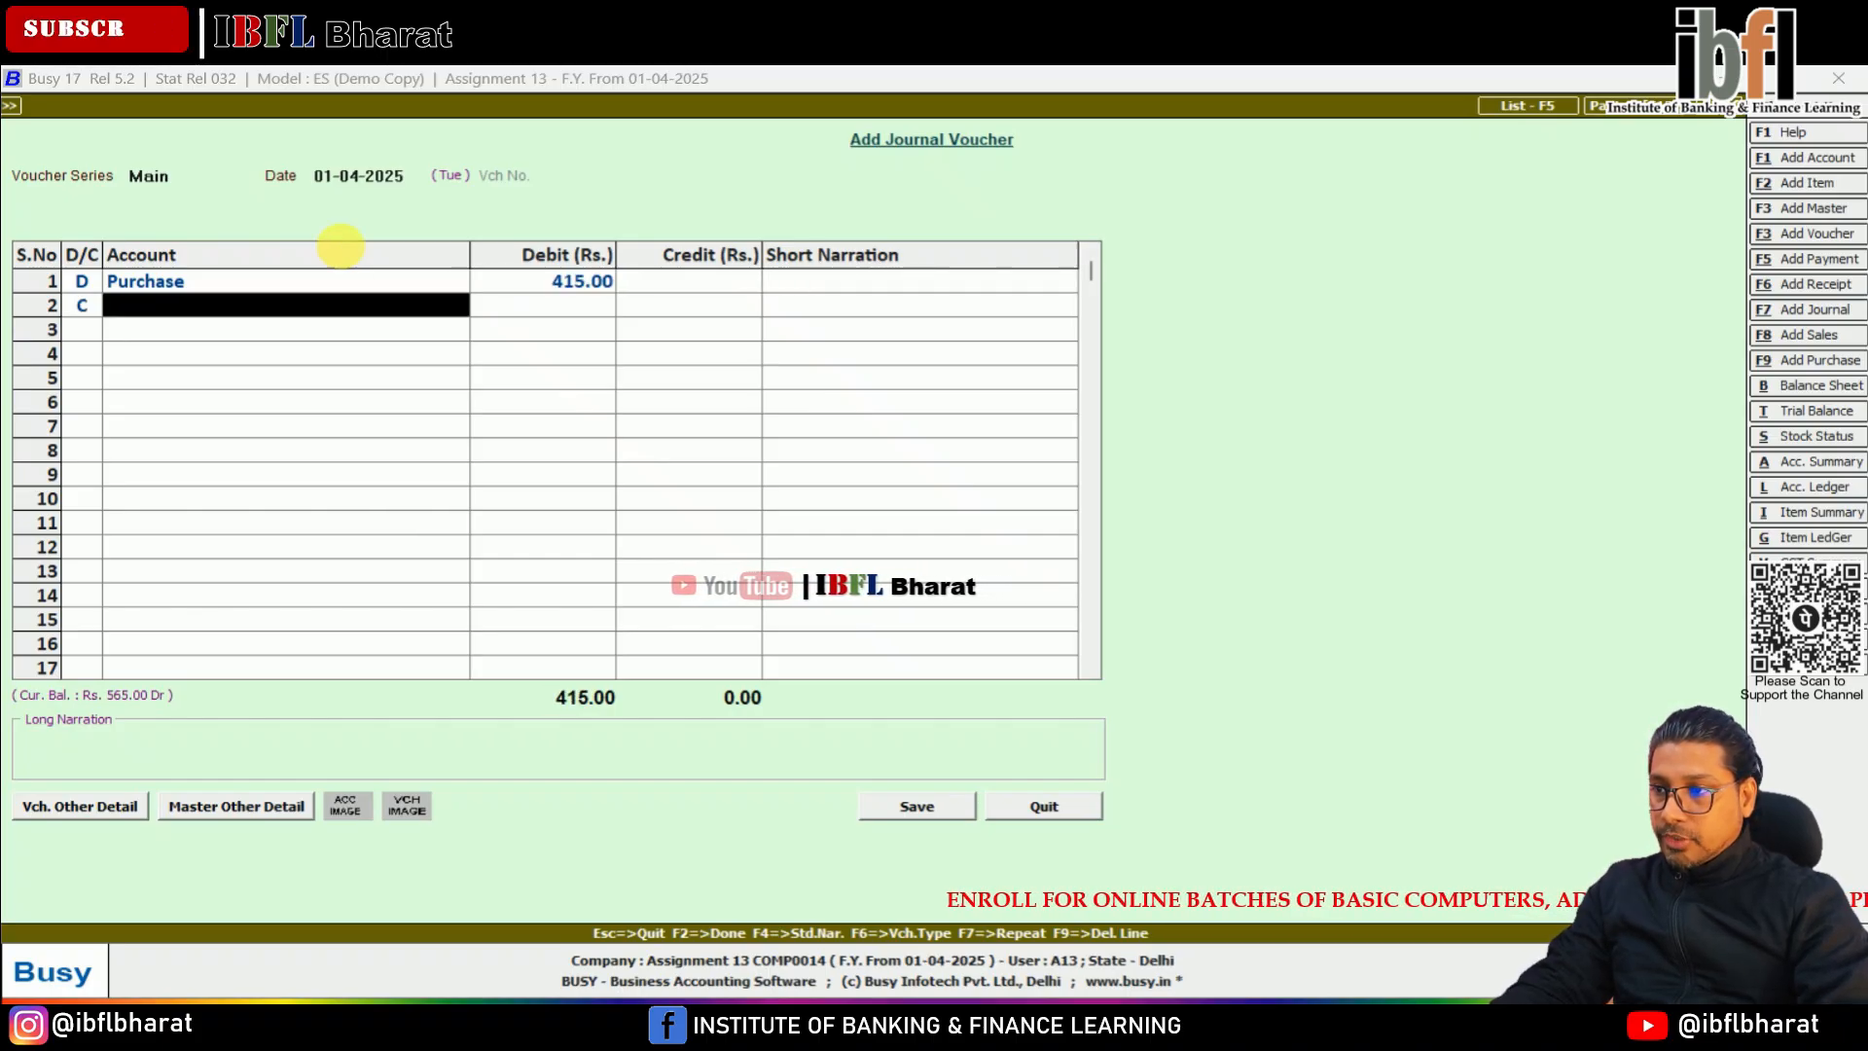
Create the account Kohli & Sons under Sundry Creditors for the credit line of the journal voucher
key(alt+f1)
text(kohli & Sons)
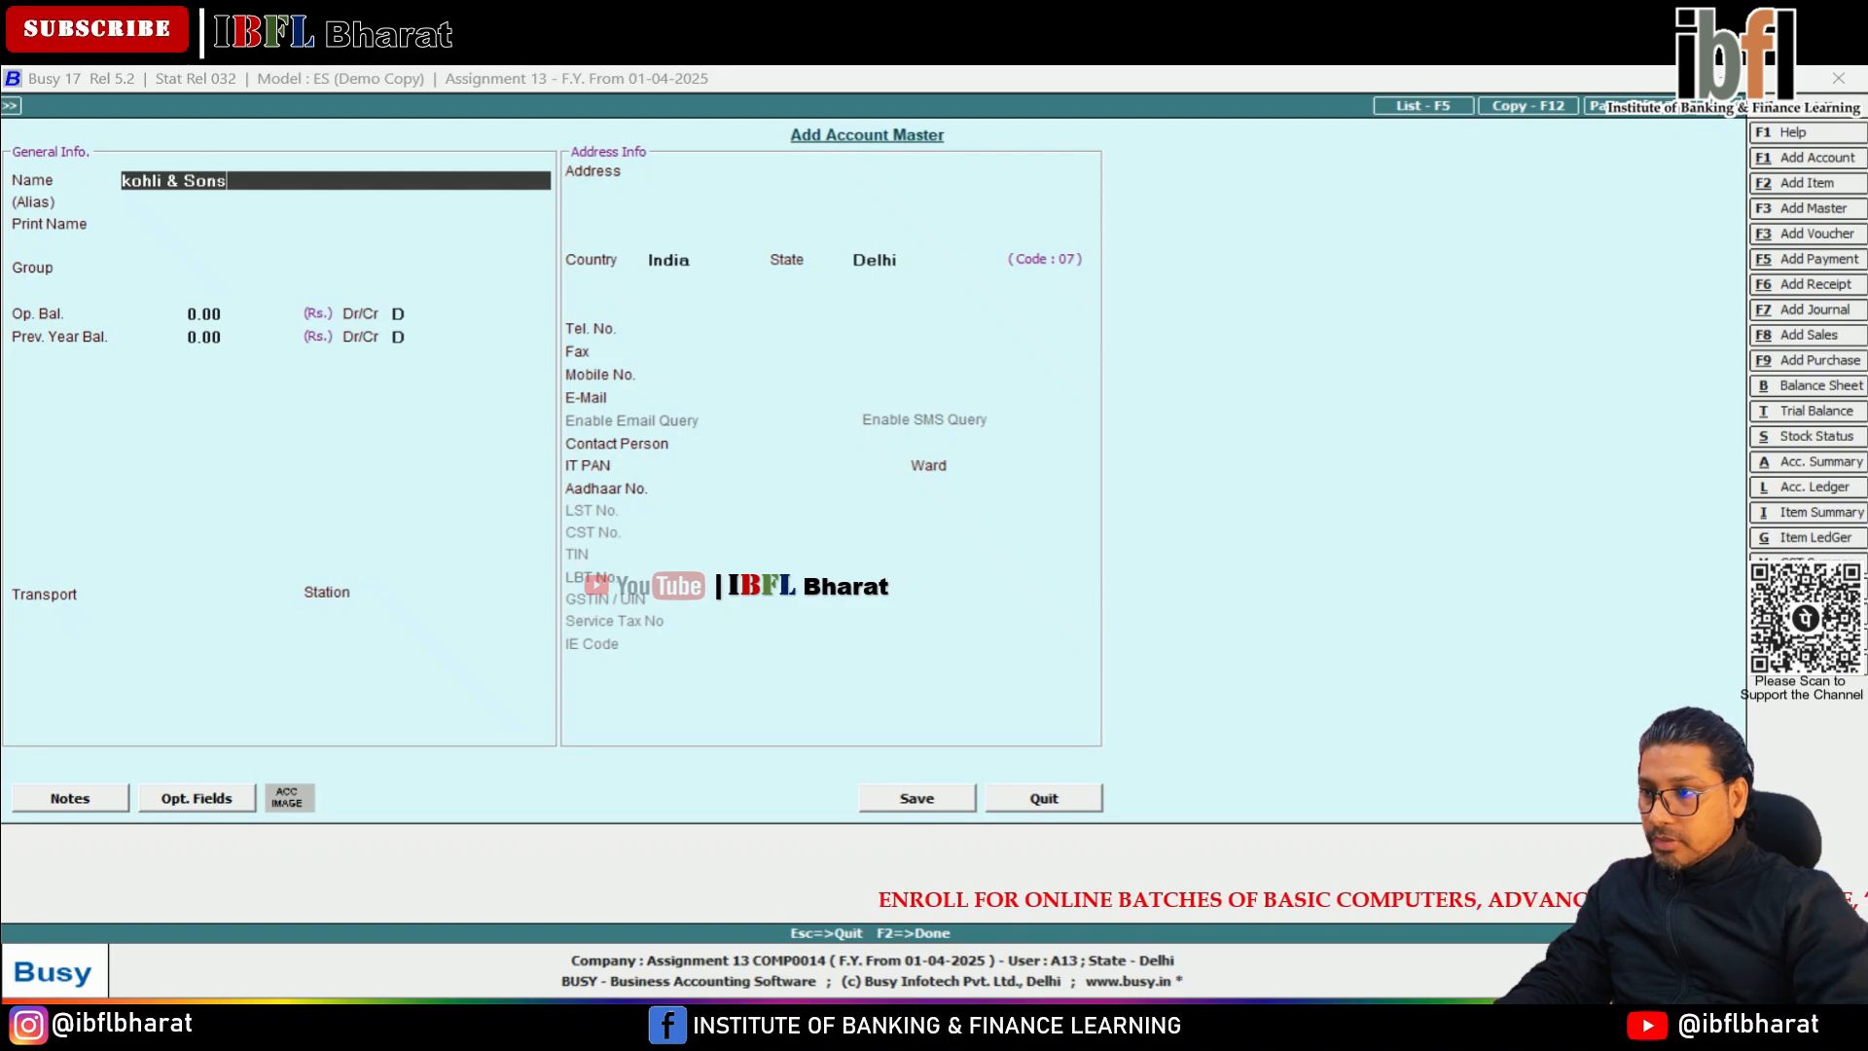
key(Return)
key(Return)
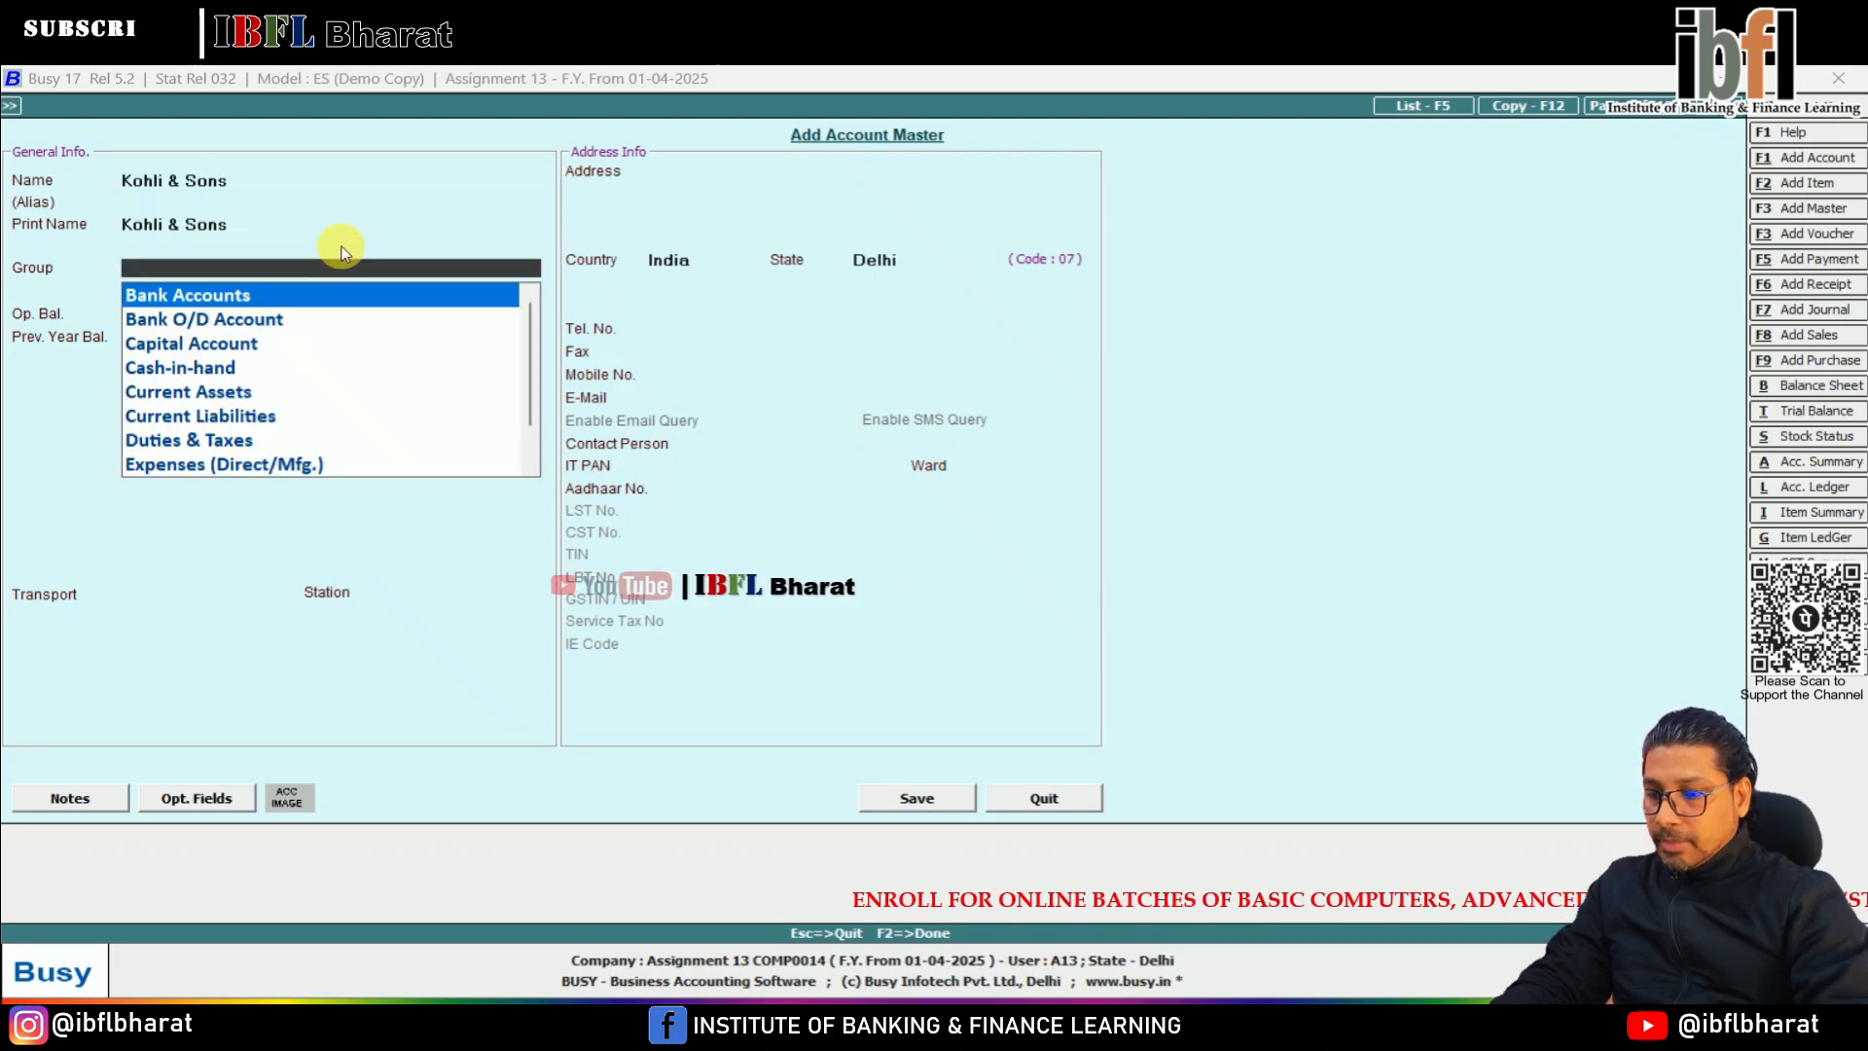
text(cred)
key(Return)
key(Return)
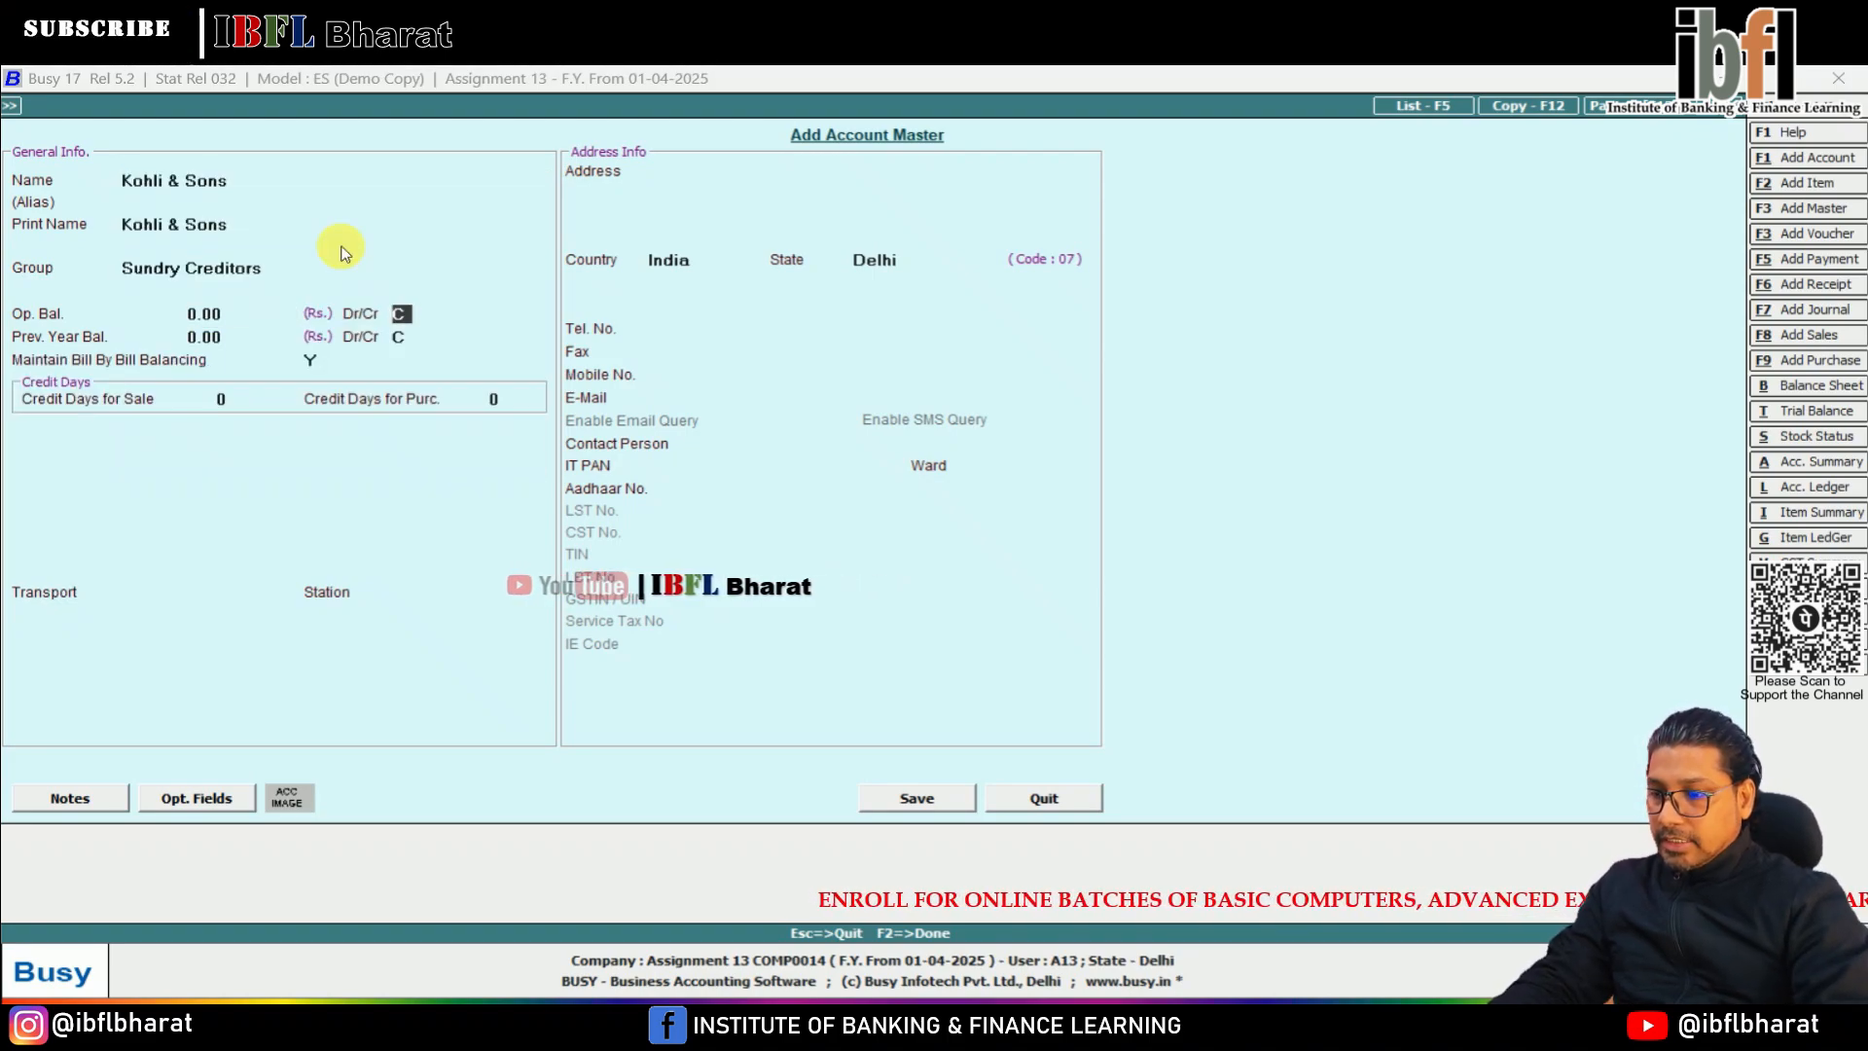
key(F2)
Credit Kohli & Sons with 415 and save the journal voucher with the new bill reference KS1
key(Return)
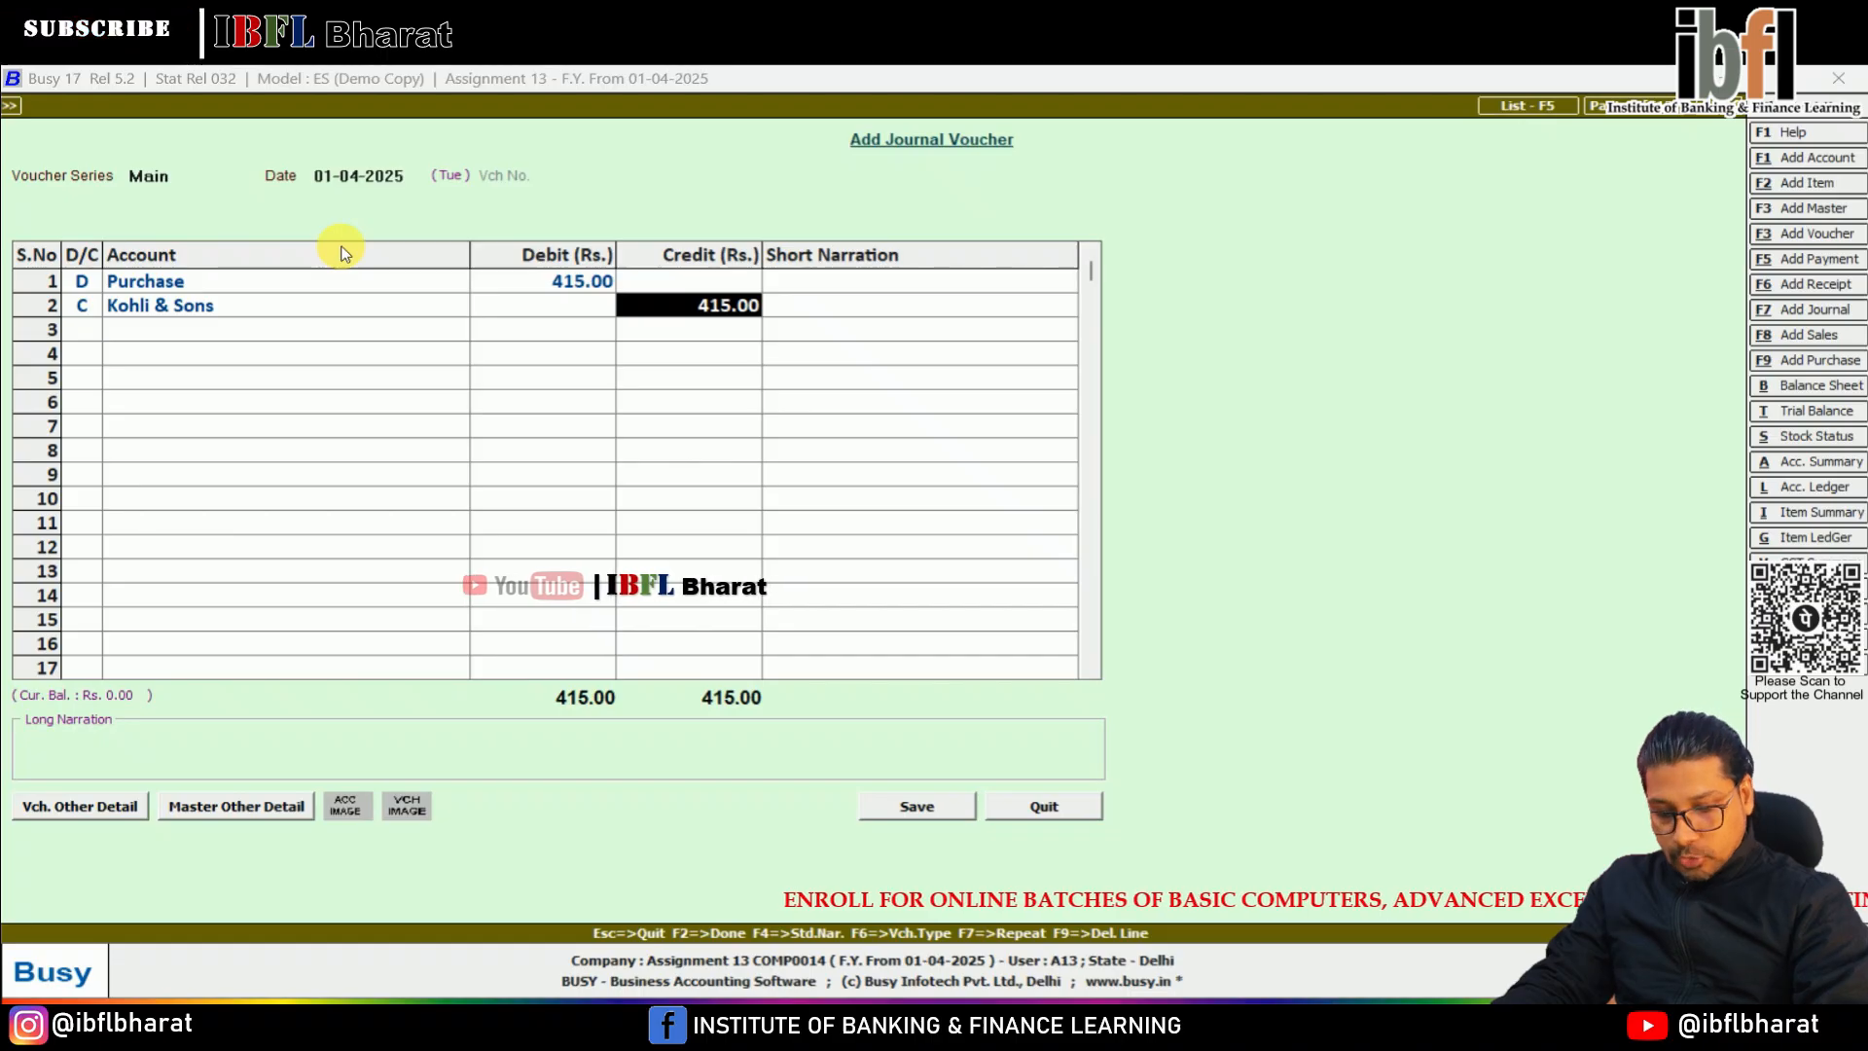
key(Return)
key(Return)
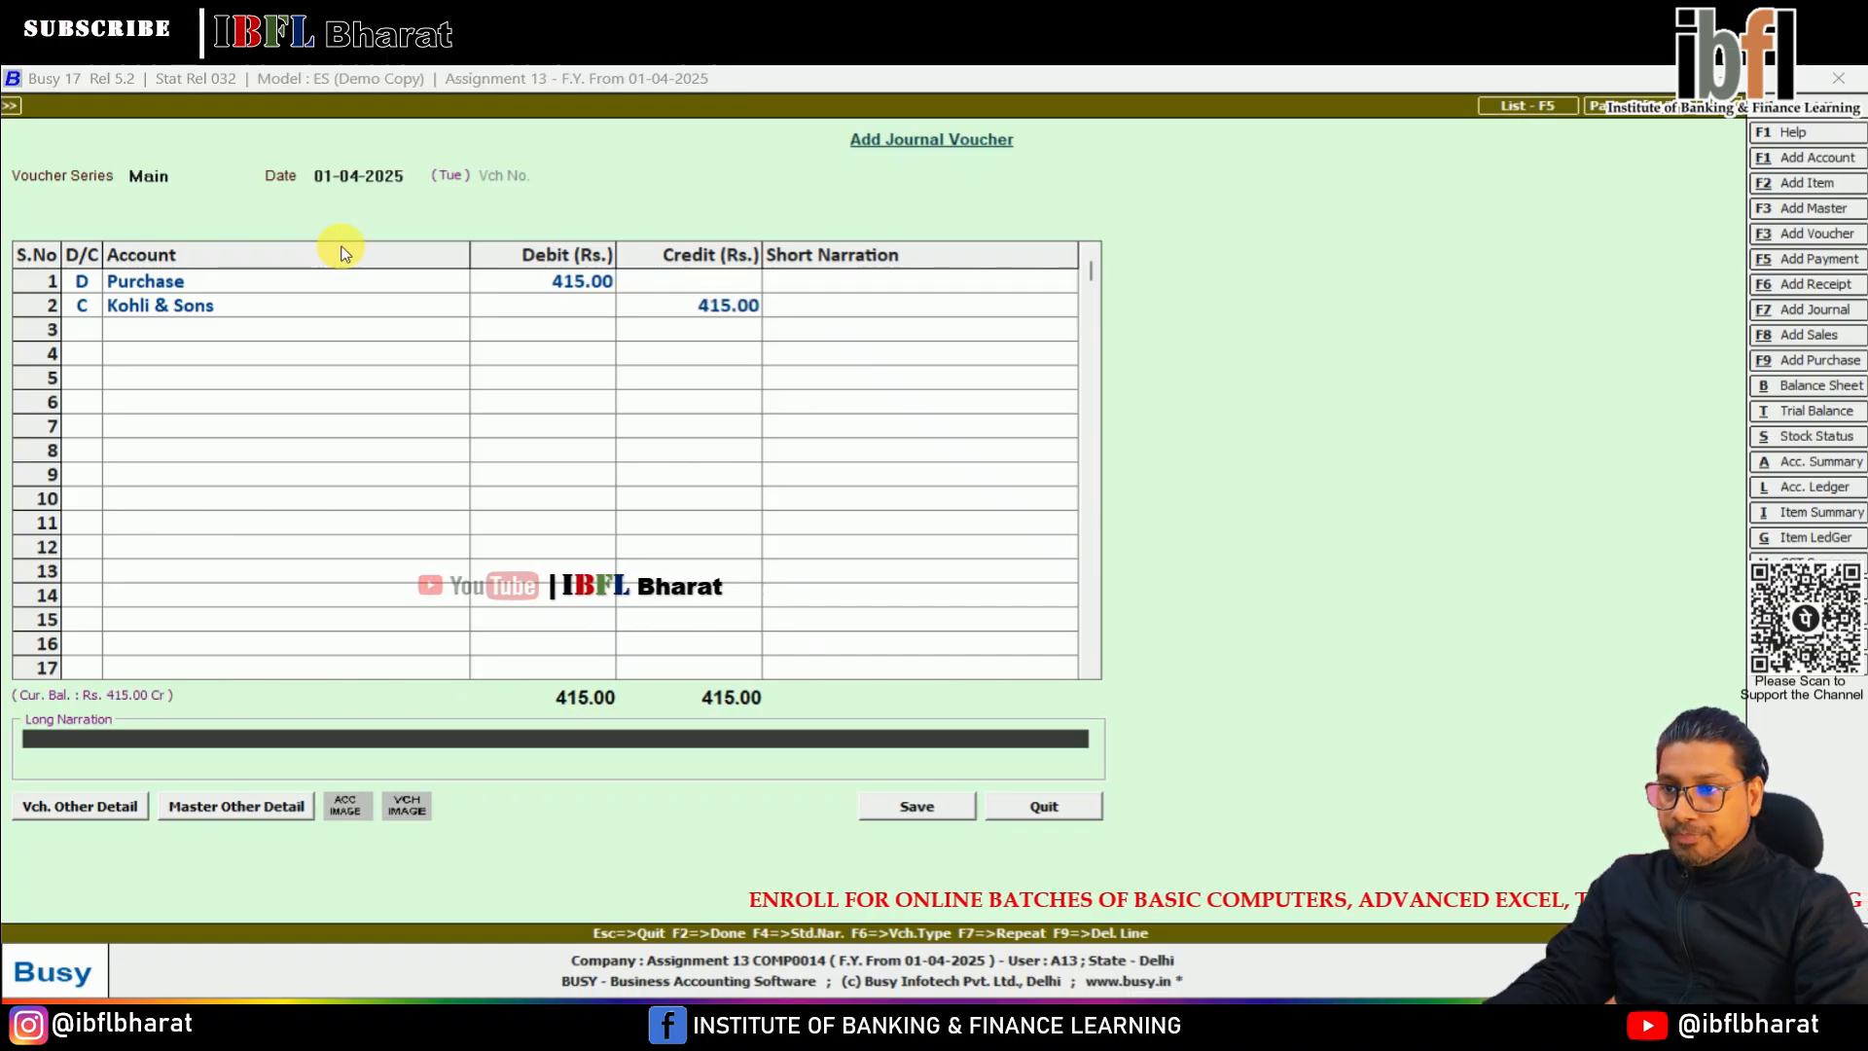
key(Return)
key(Return)
key(Return)
key(Return)
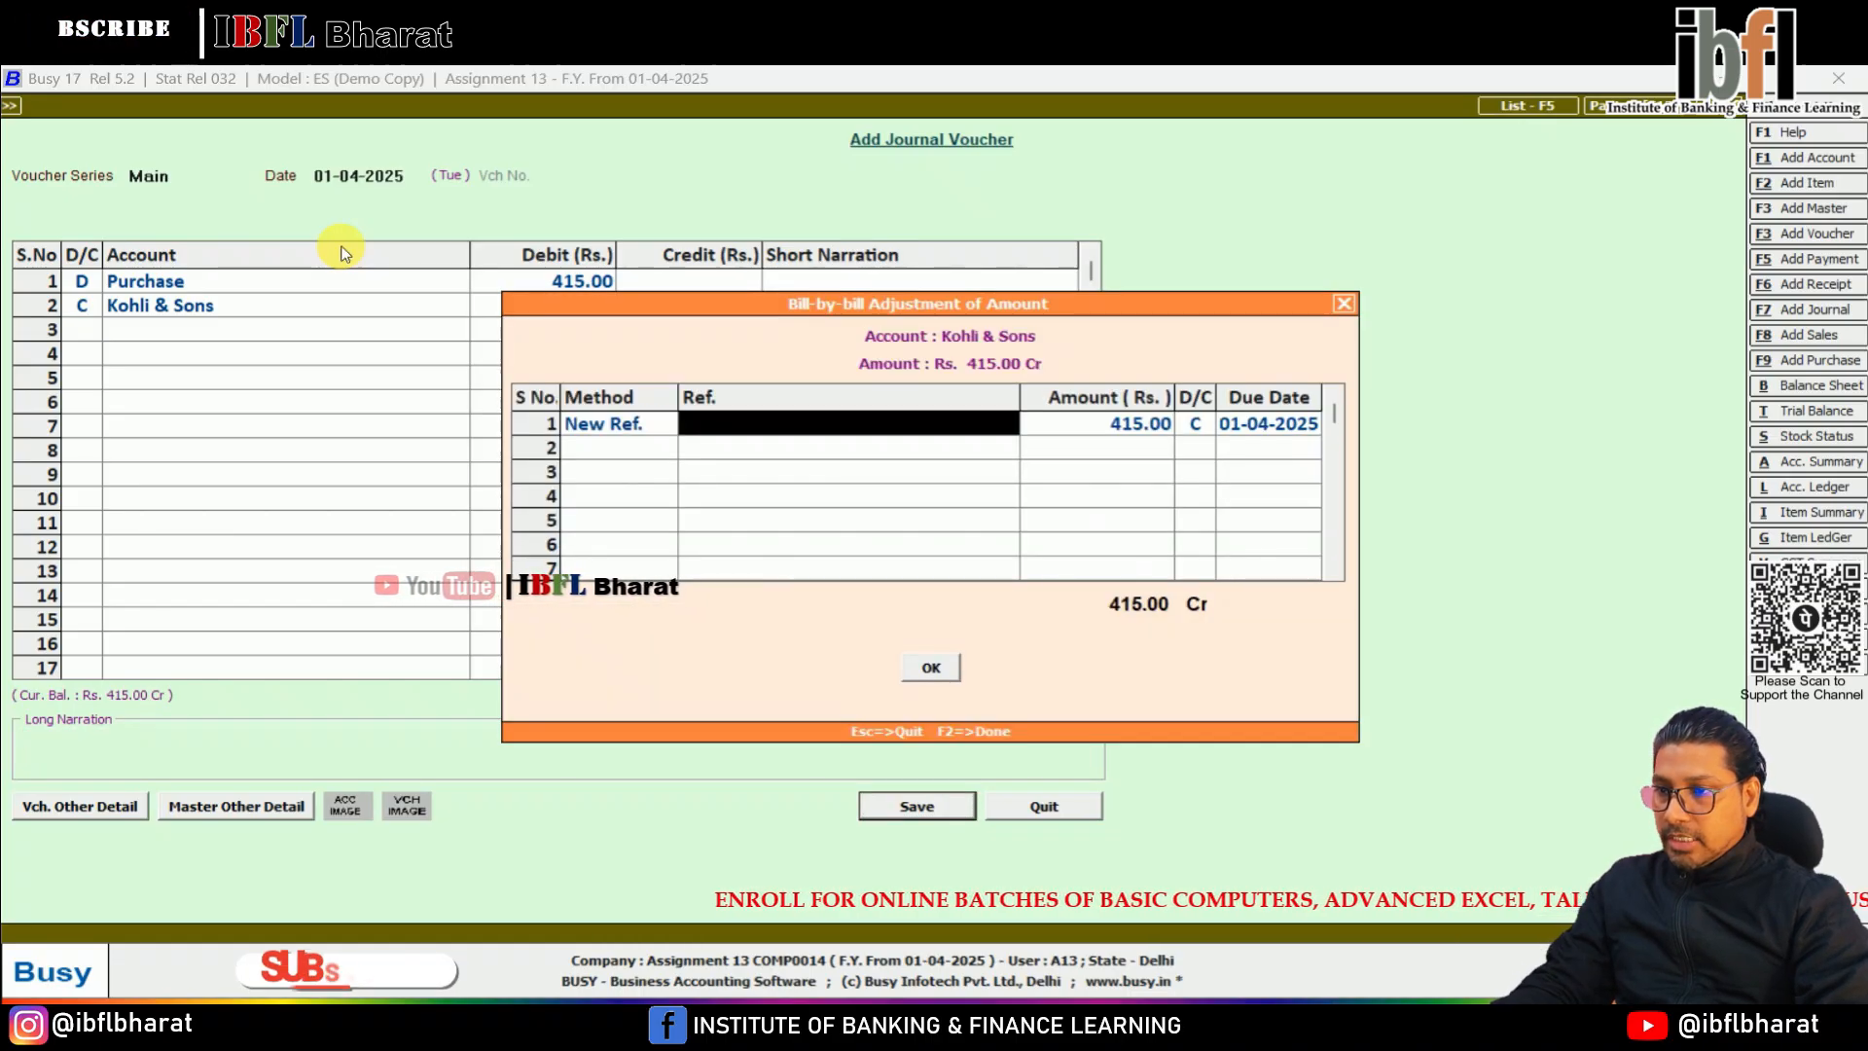
text(Ks)
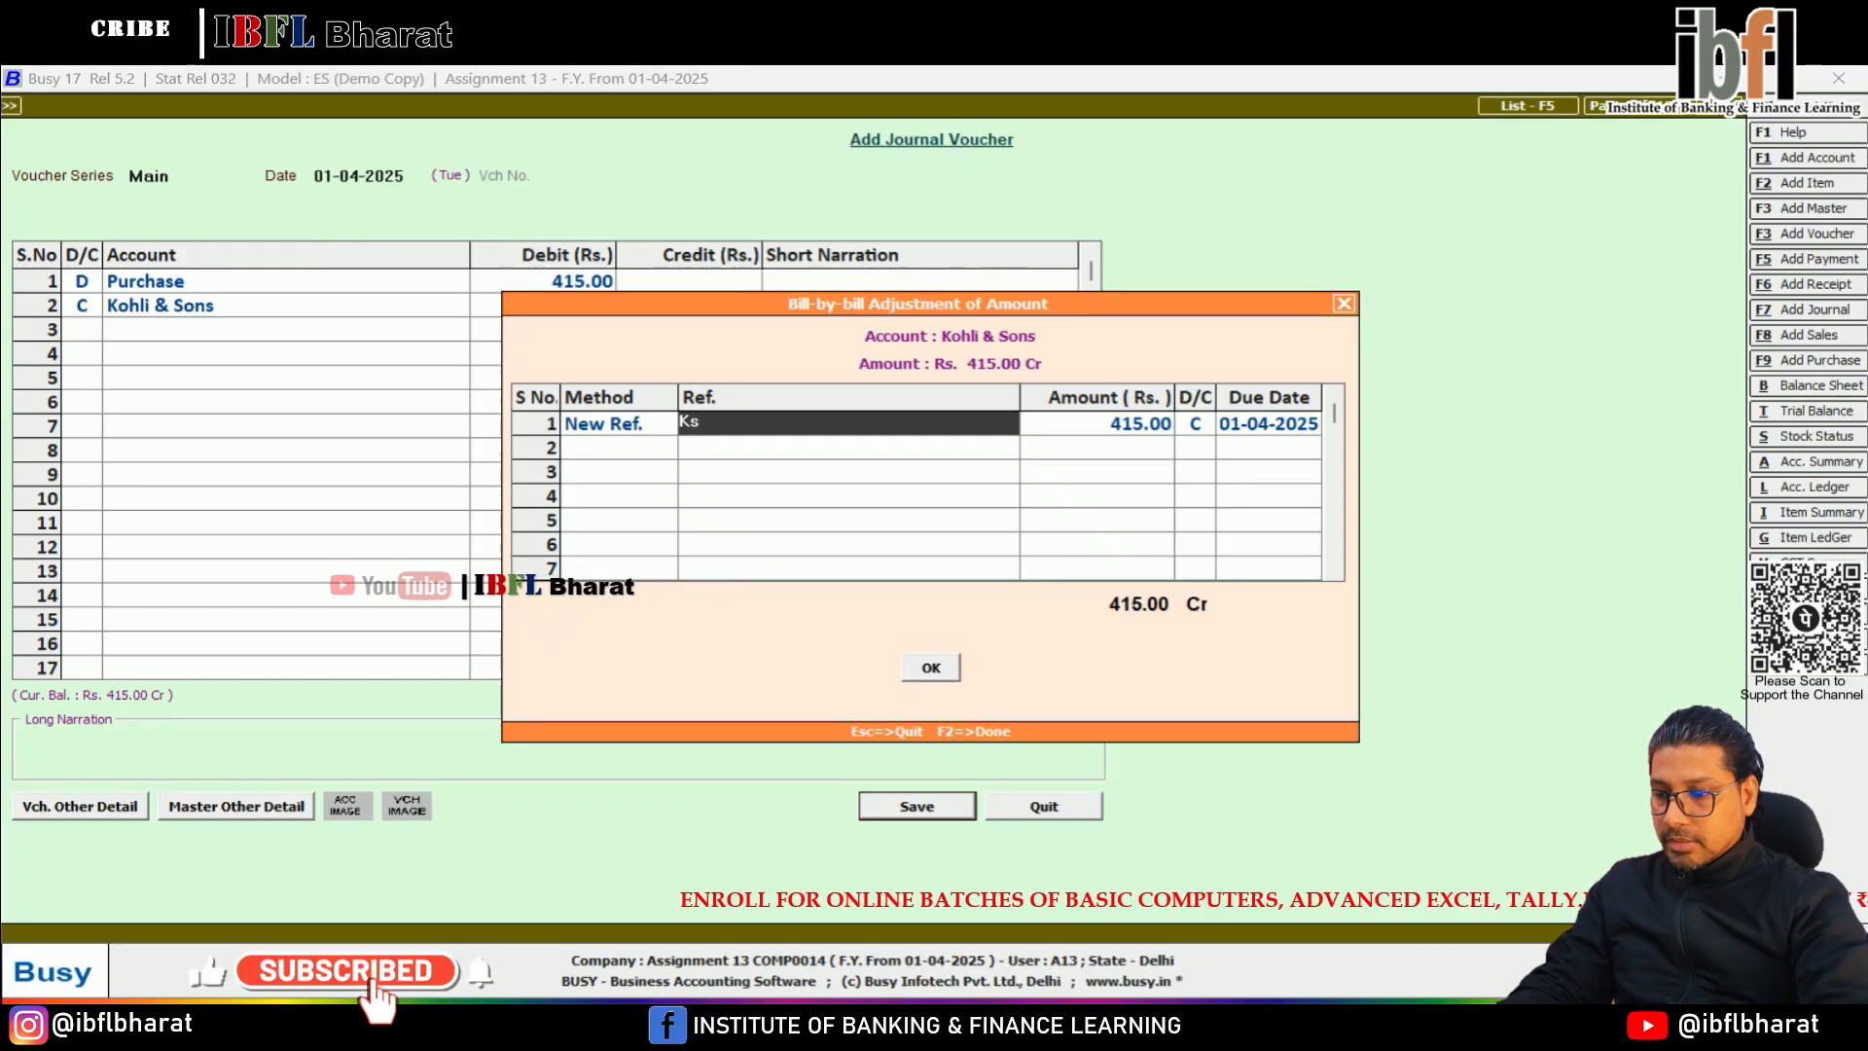
text(1)
key(Return)
key(Return)
key(Return)
key(Return)
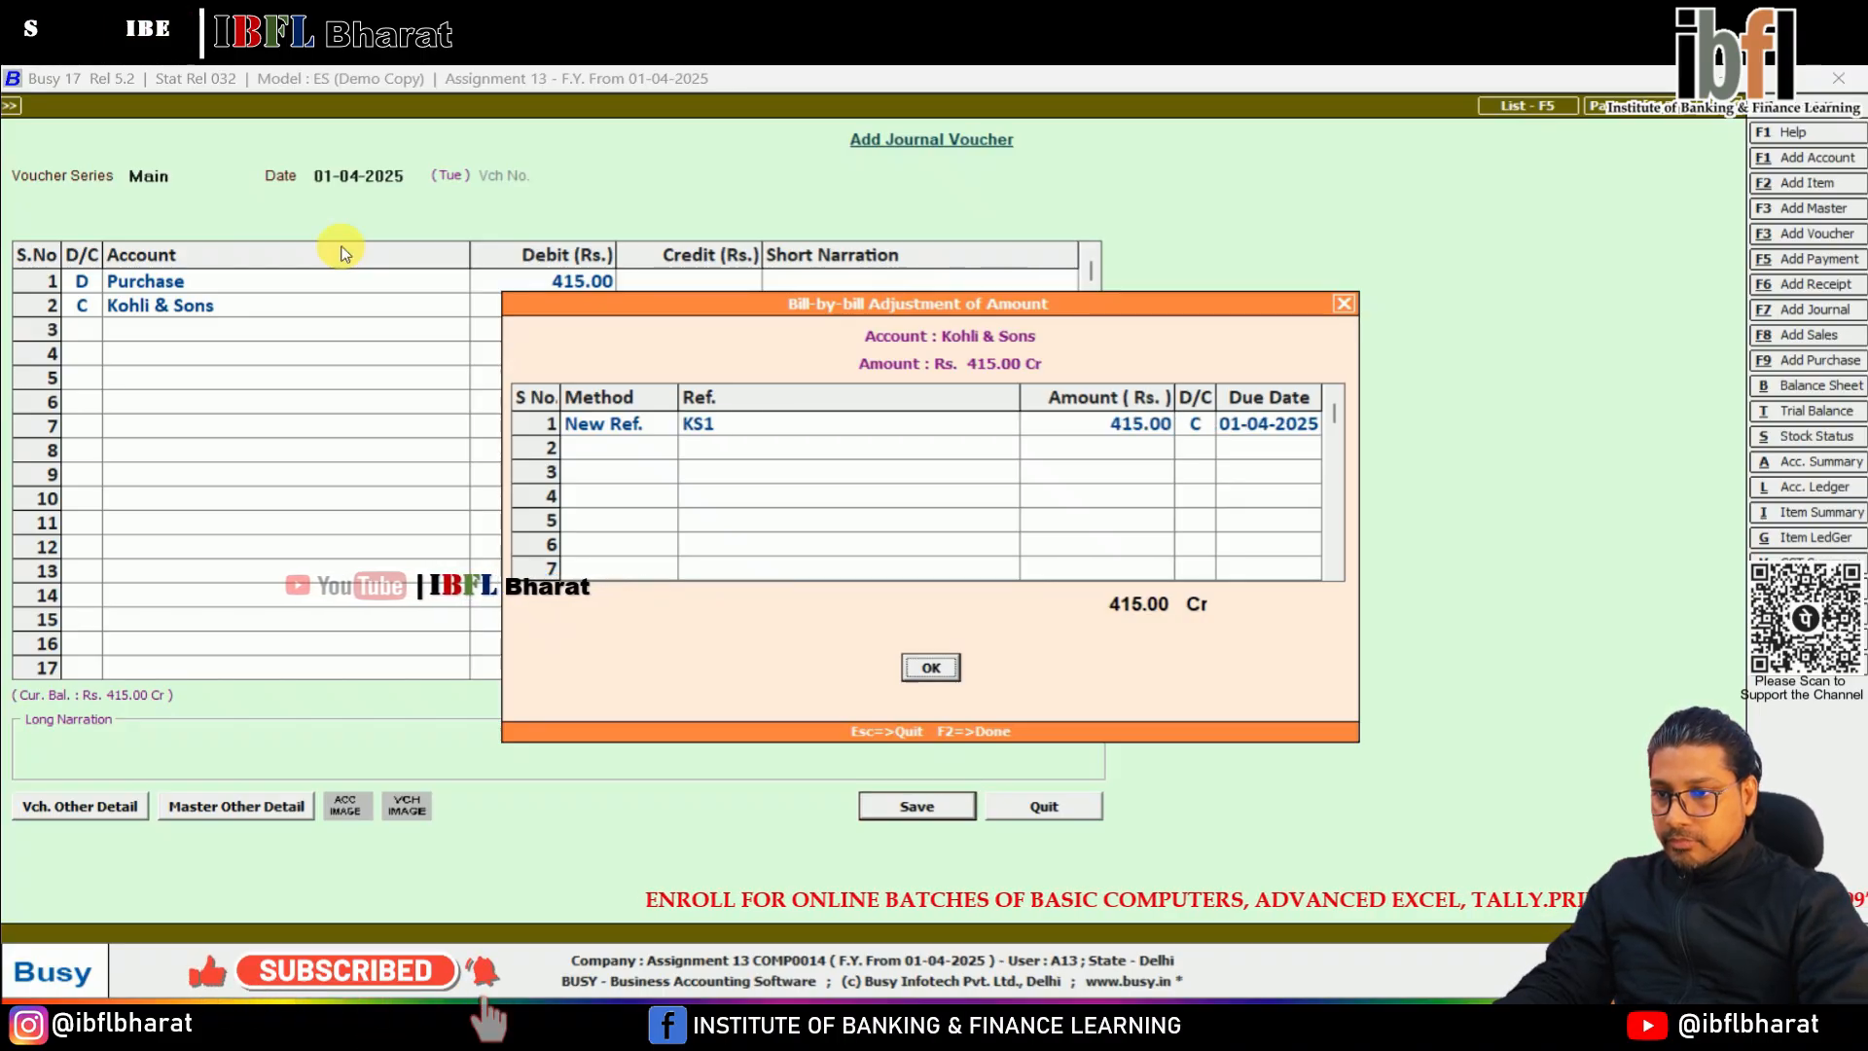
key(Return)
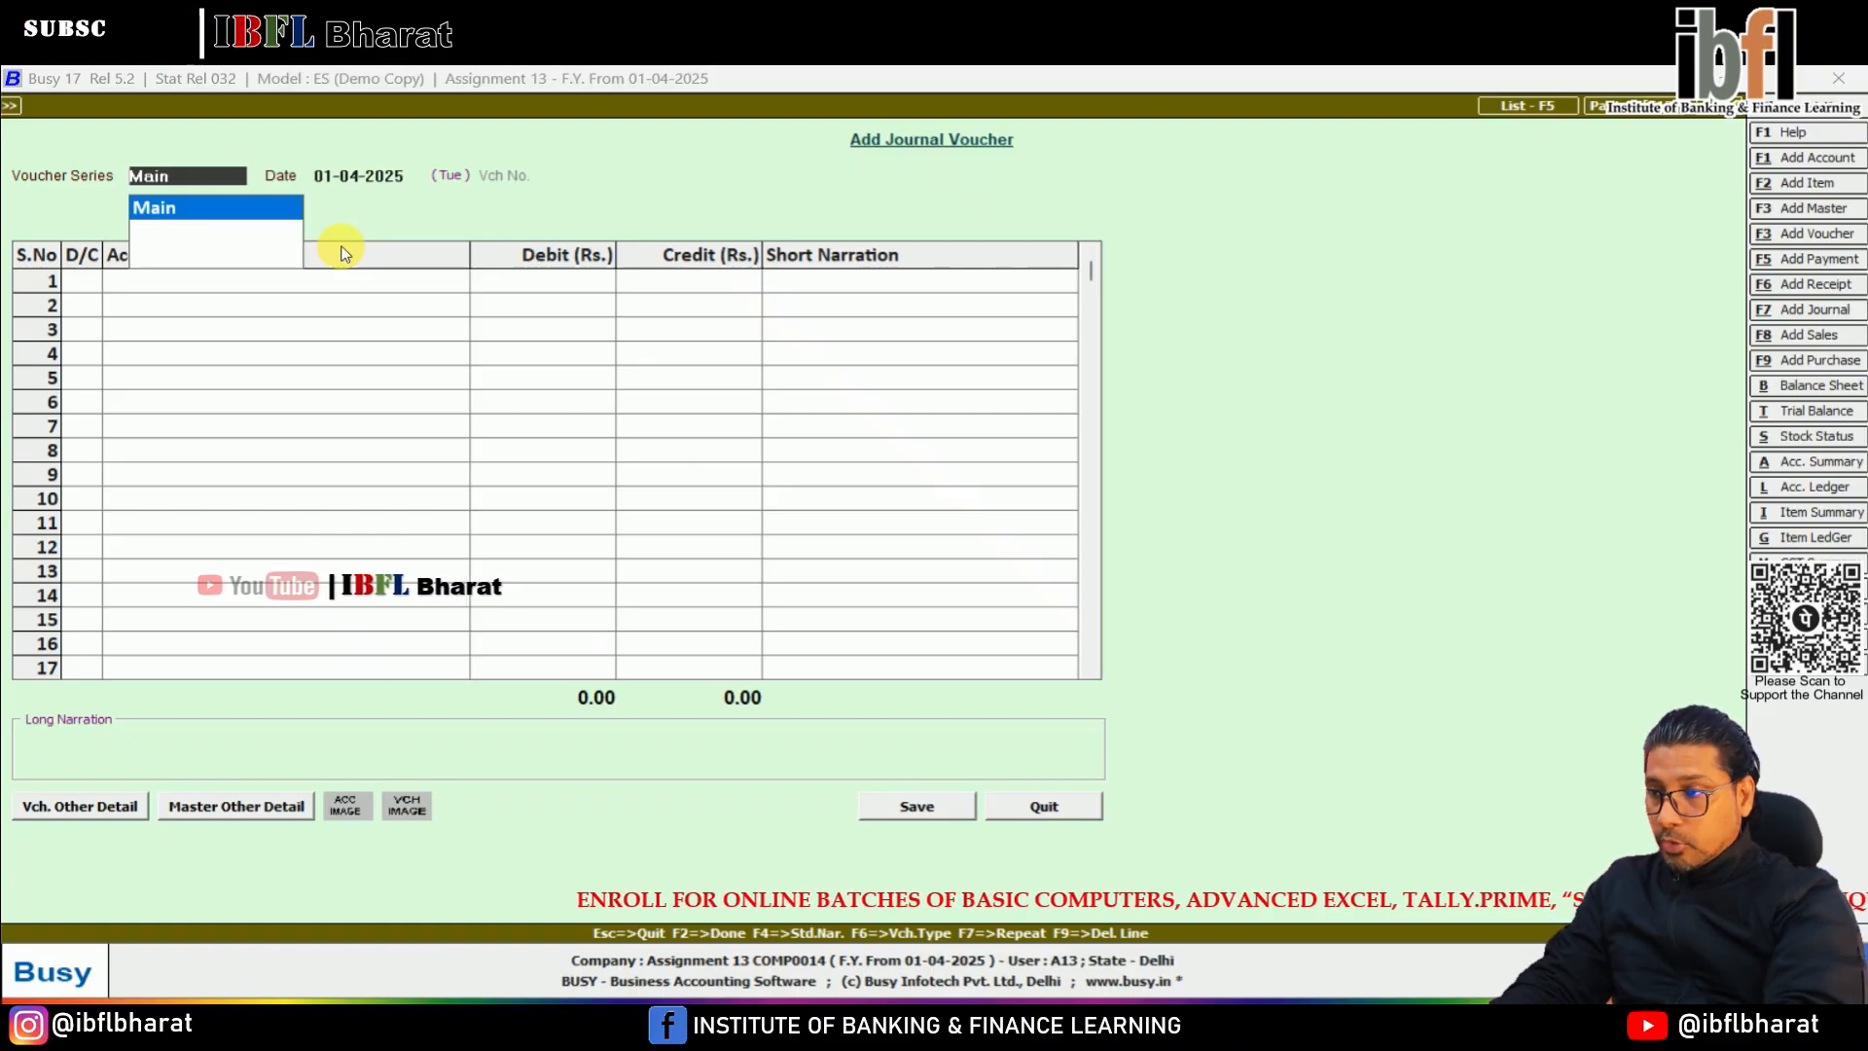
Start a Main series payment voucher and debit Kohli & Sons with 415 on the first line
key(F5)
key(Return)
text(ko)
key(Return)
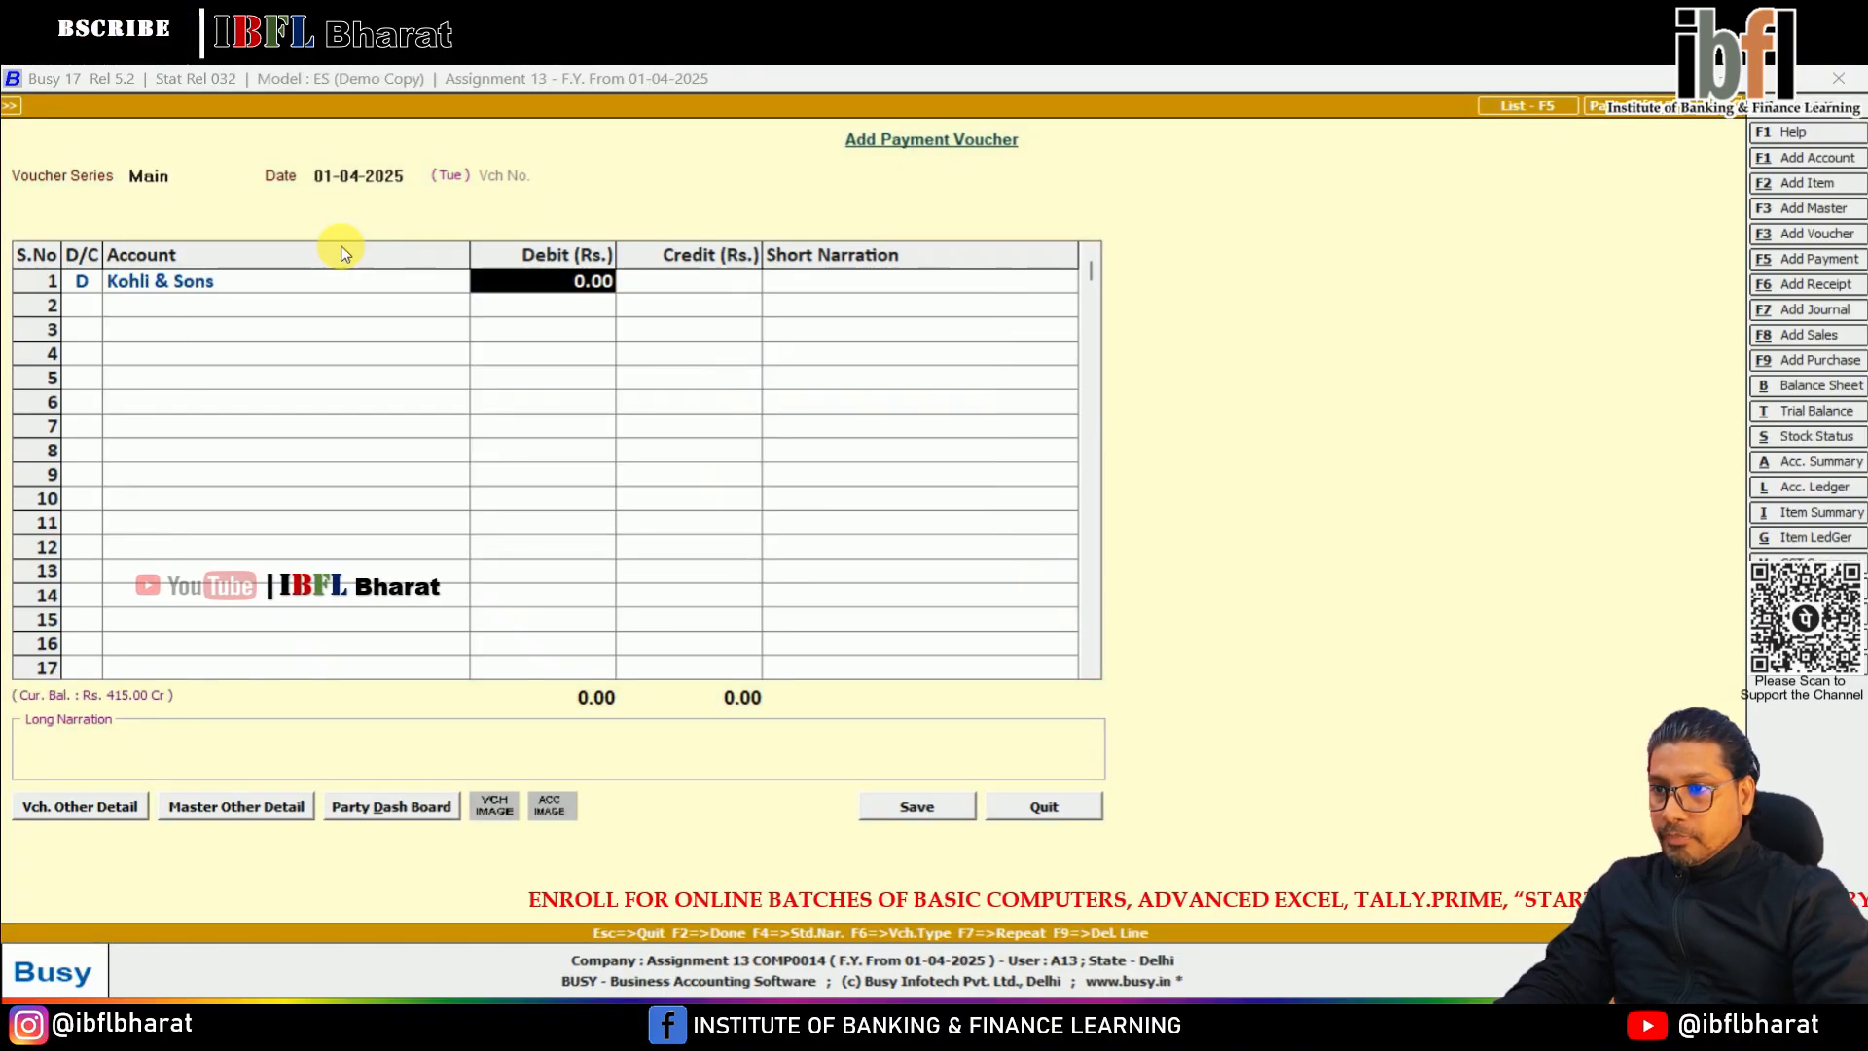
text(415)
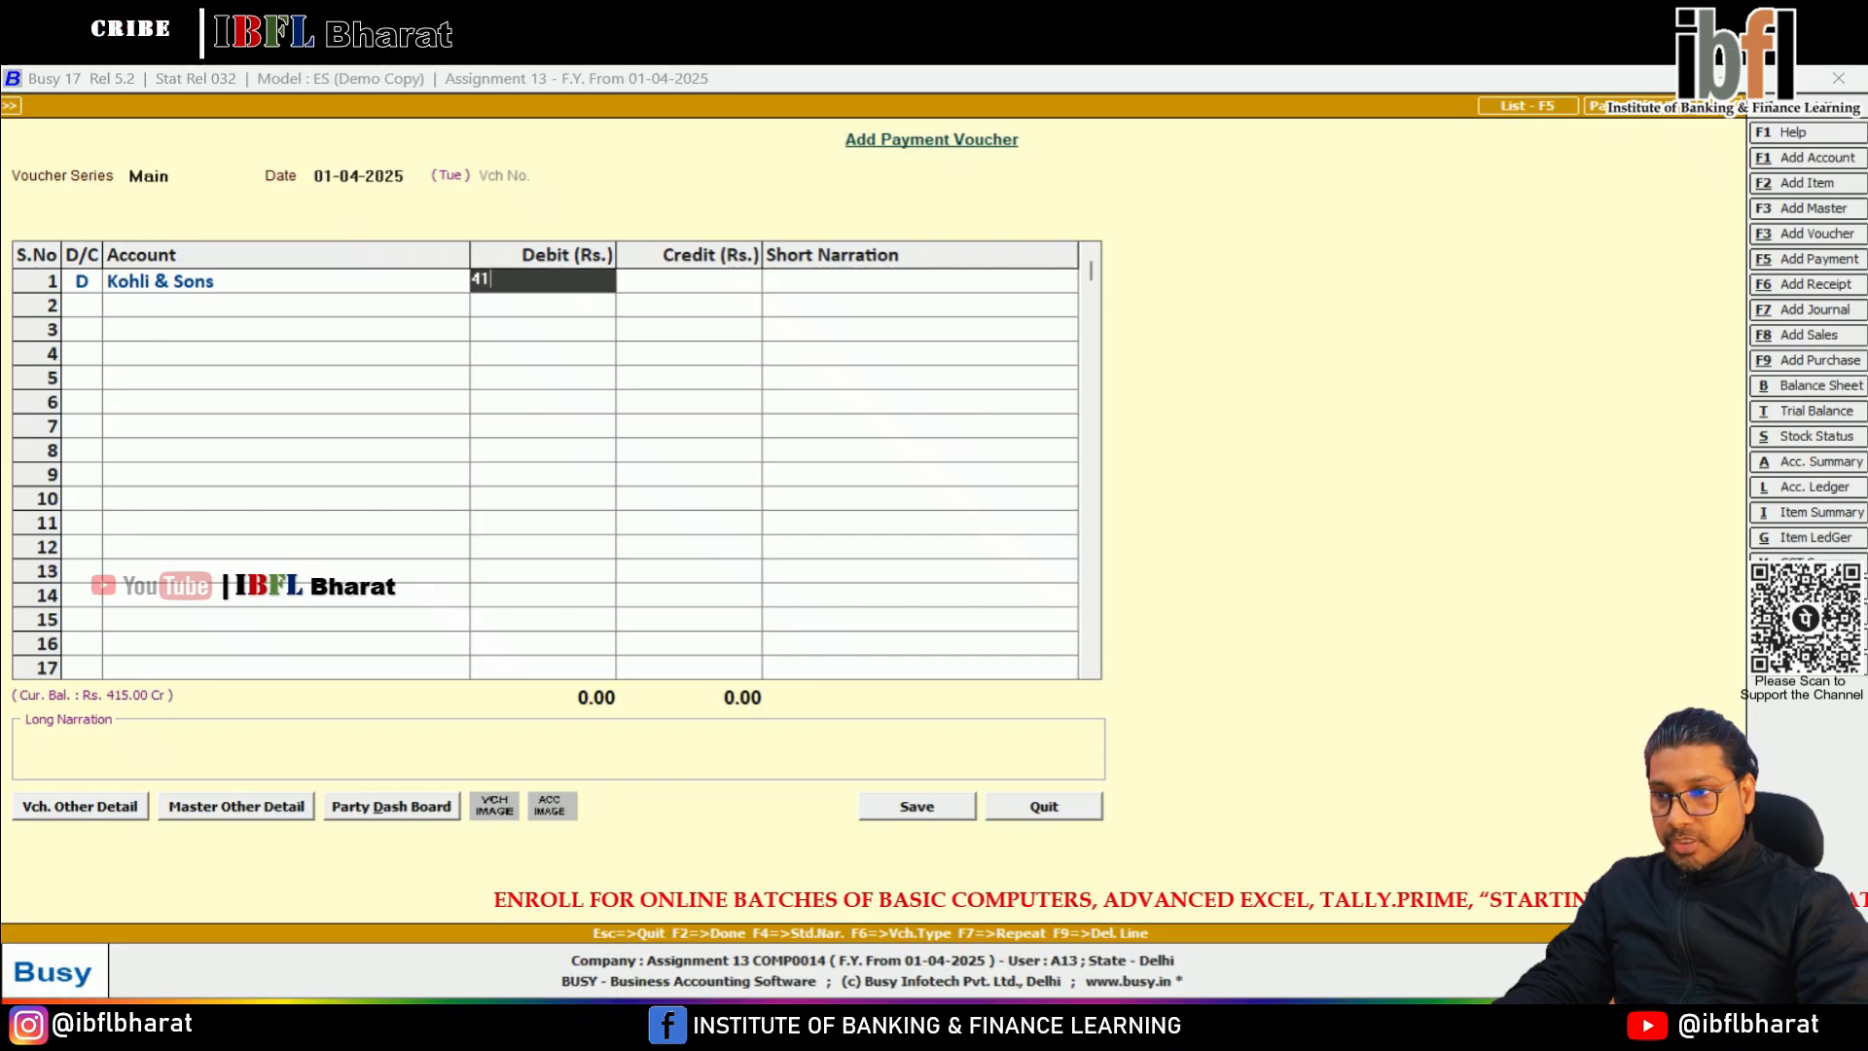
key(Return)
key(Return)
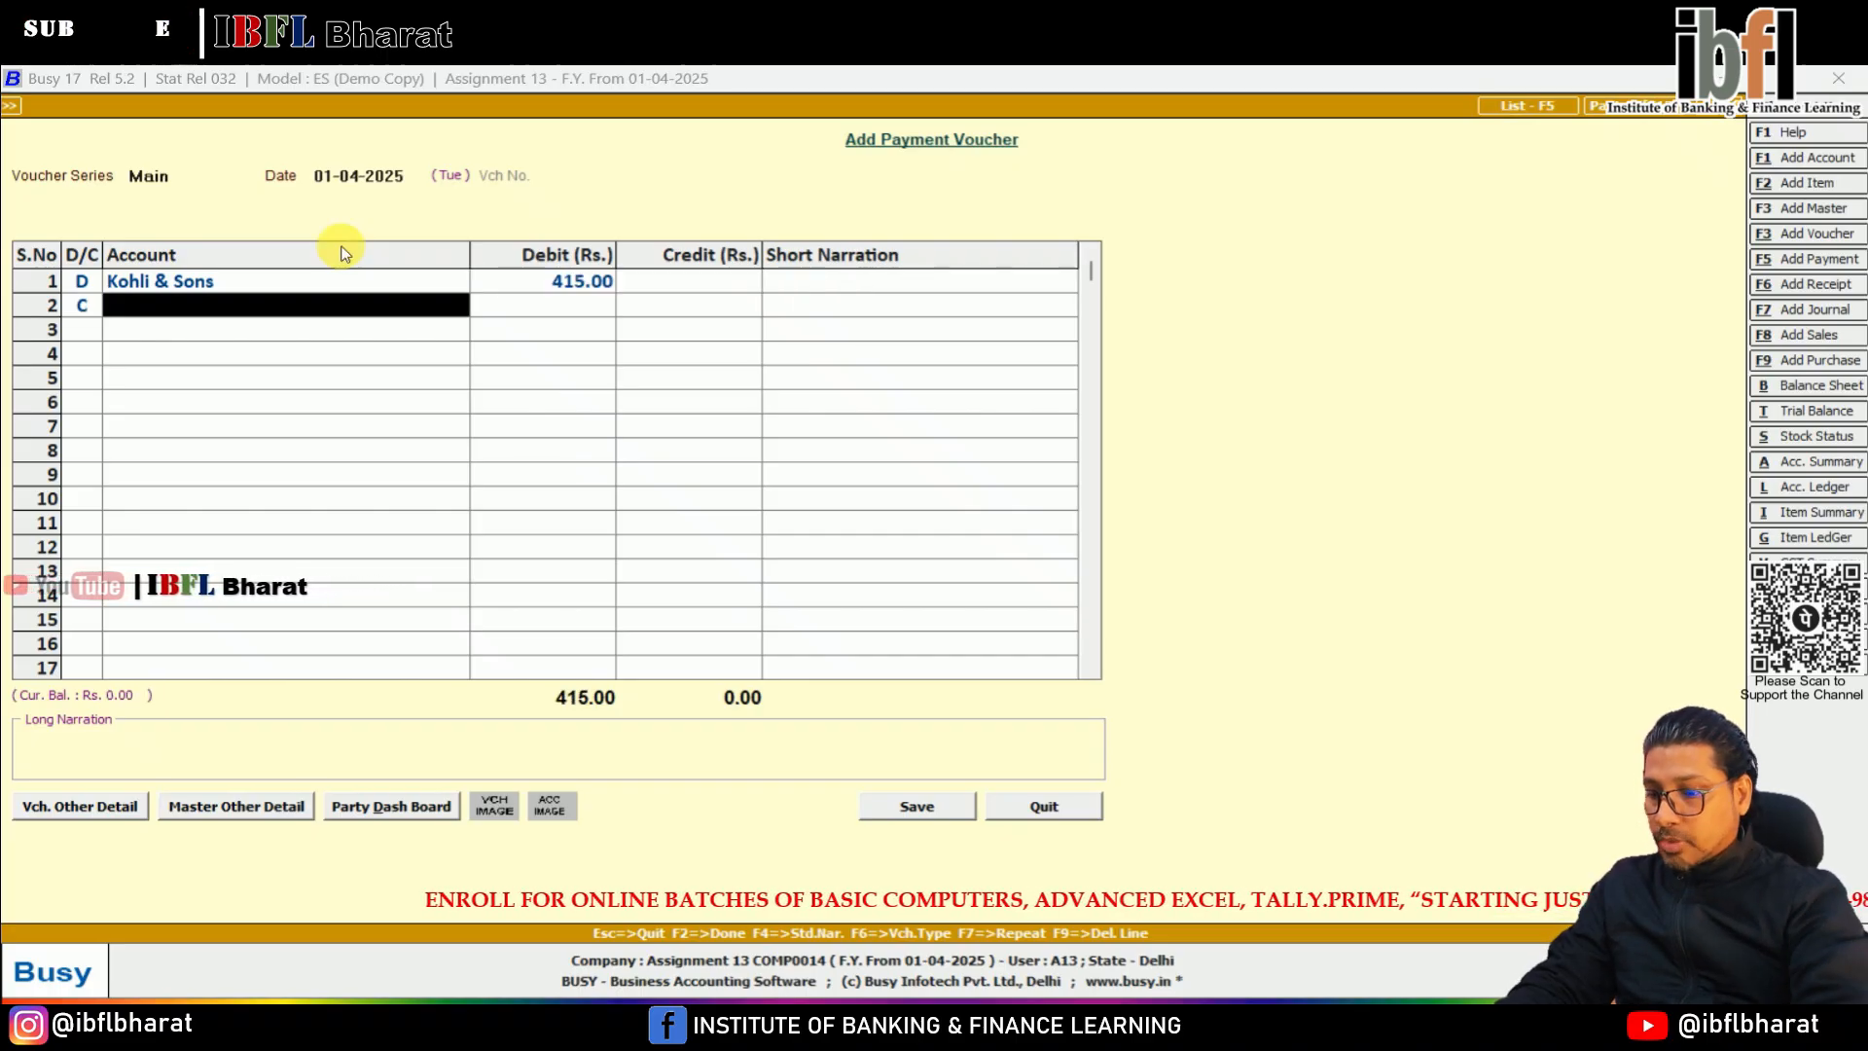
Credit the Bank account with 400 on the second line of the payment voucher
text(ba)
key(Return)
text(400)
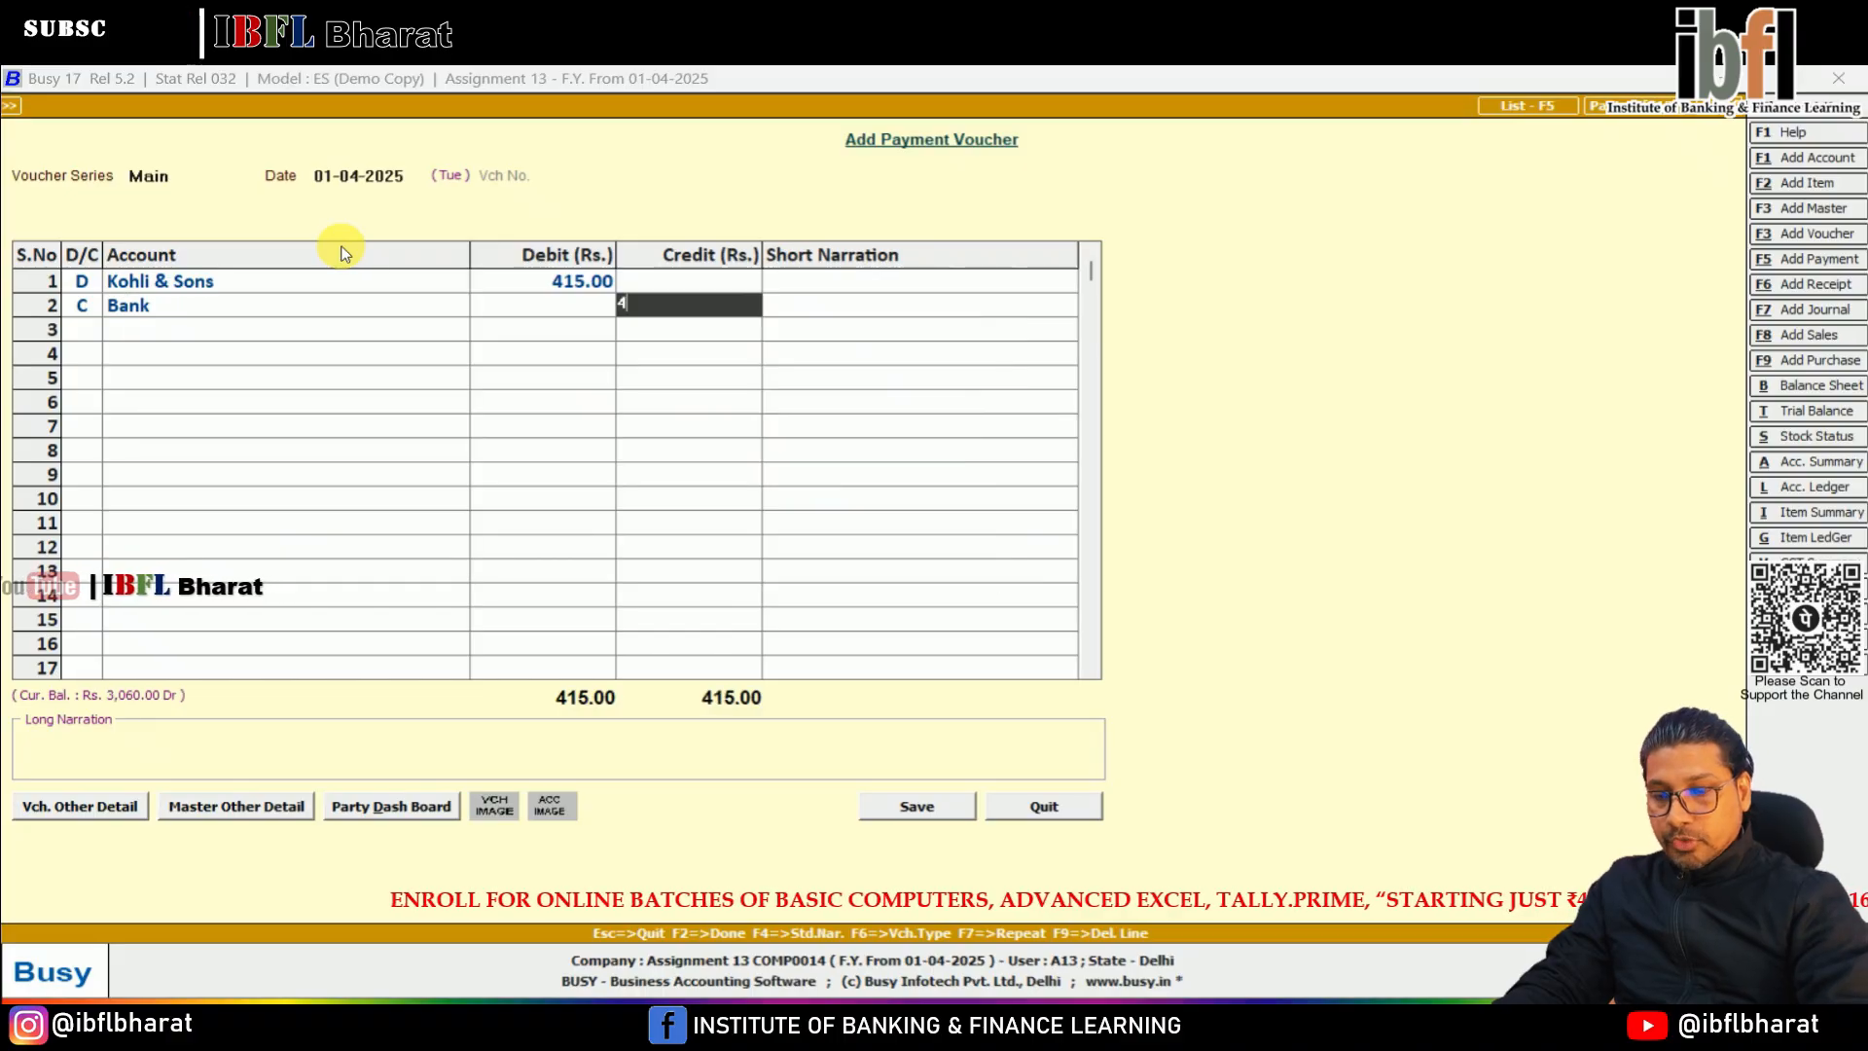
key(Return)
key(Return)
key(Return)
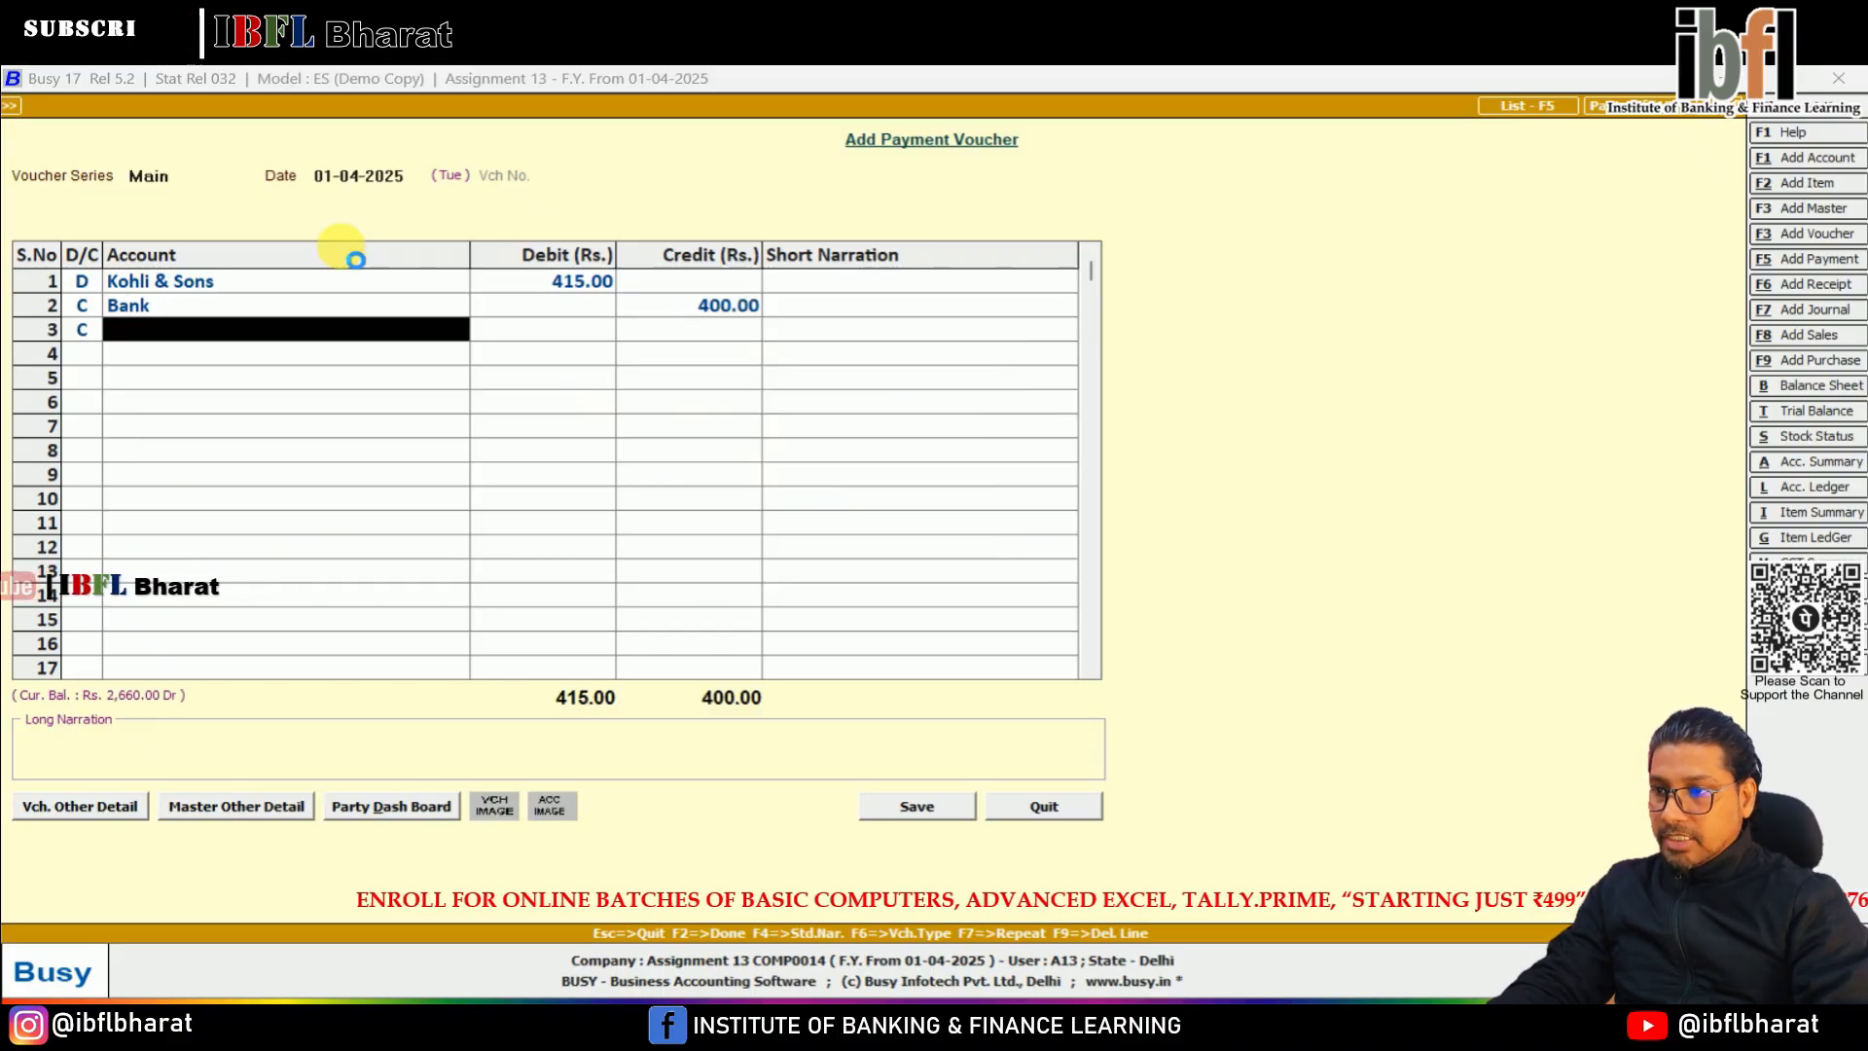
Create the account Dis Recvd under Income (Indirect) for the third, credit line of the payment voucher
key(F3)
text(Dis r)
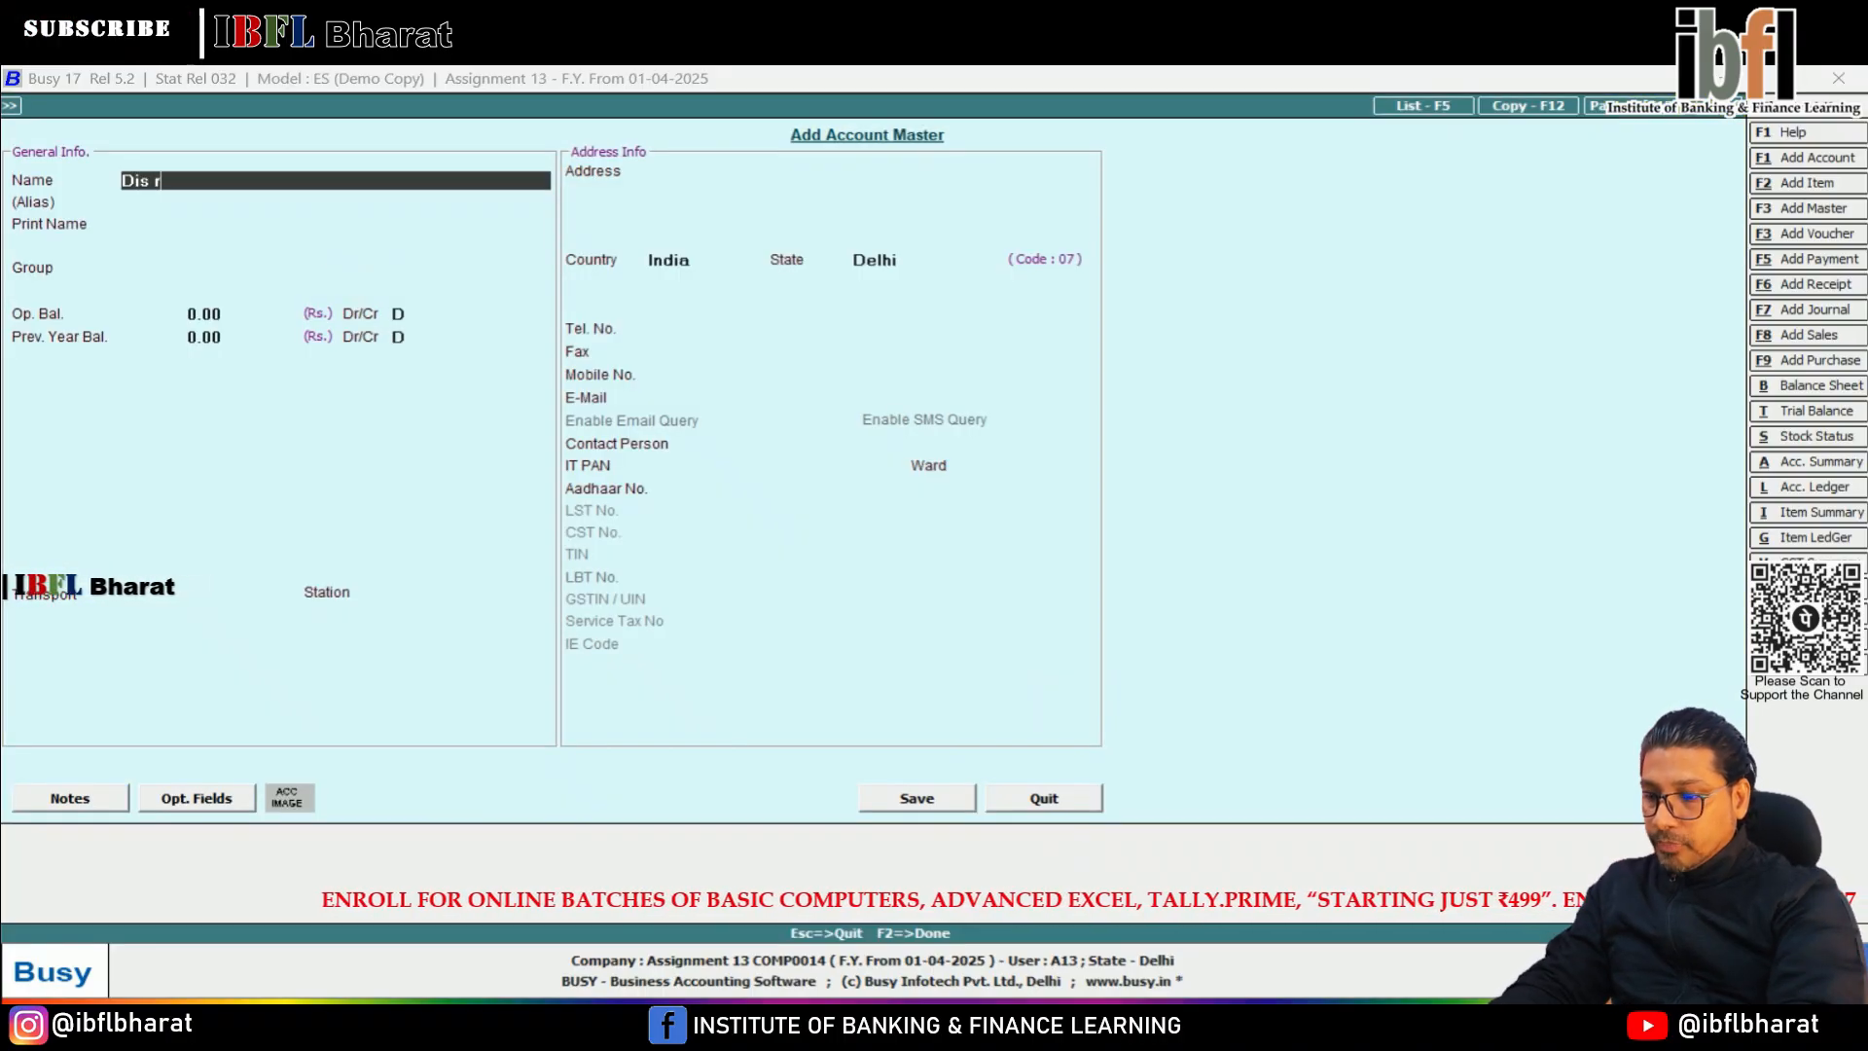
text(ecvd)
key(Return)
key(Return)
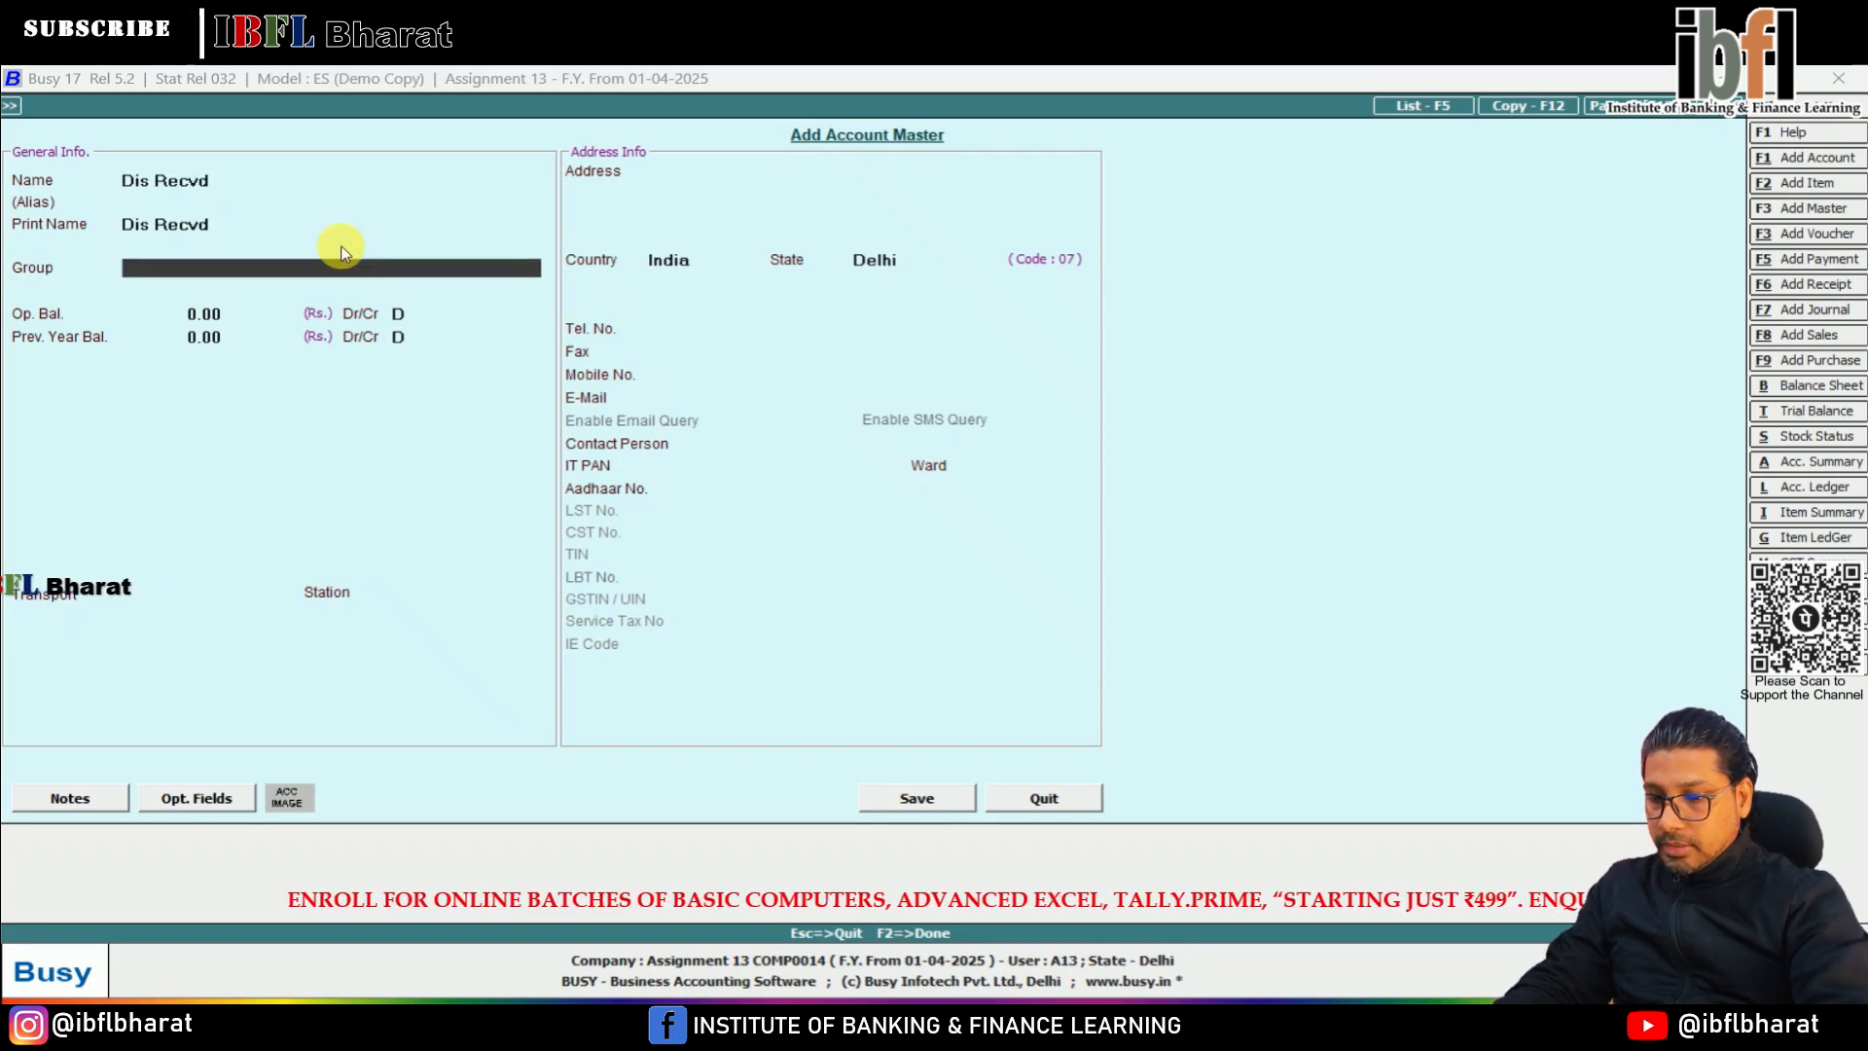
text(ind)
key(Down)
key(Return)
key(Return)
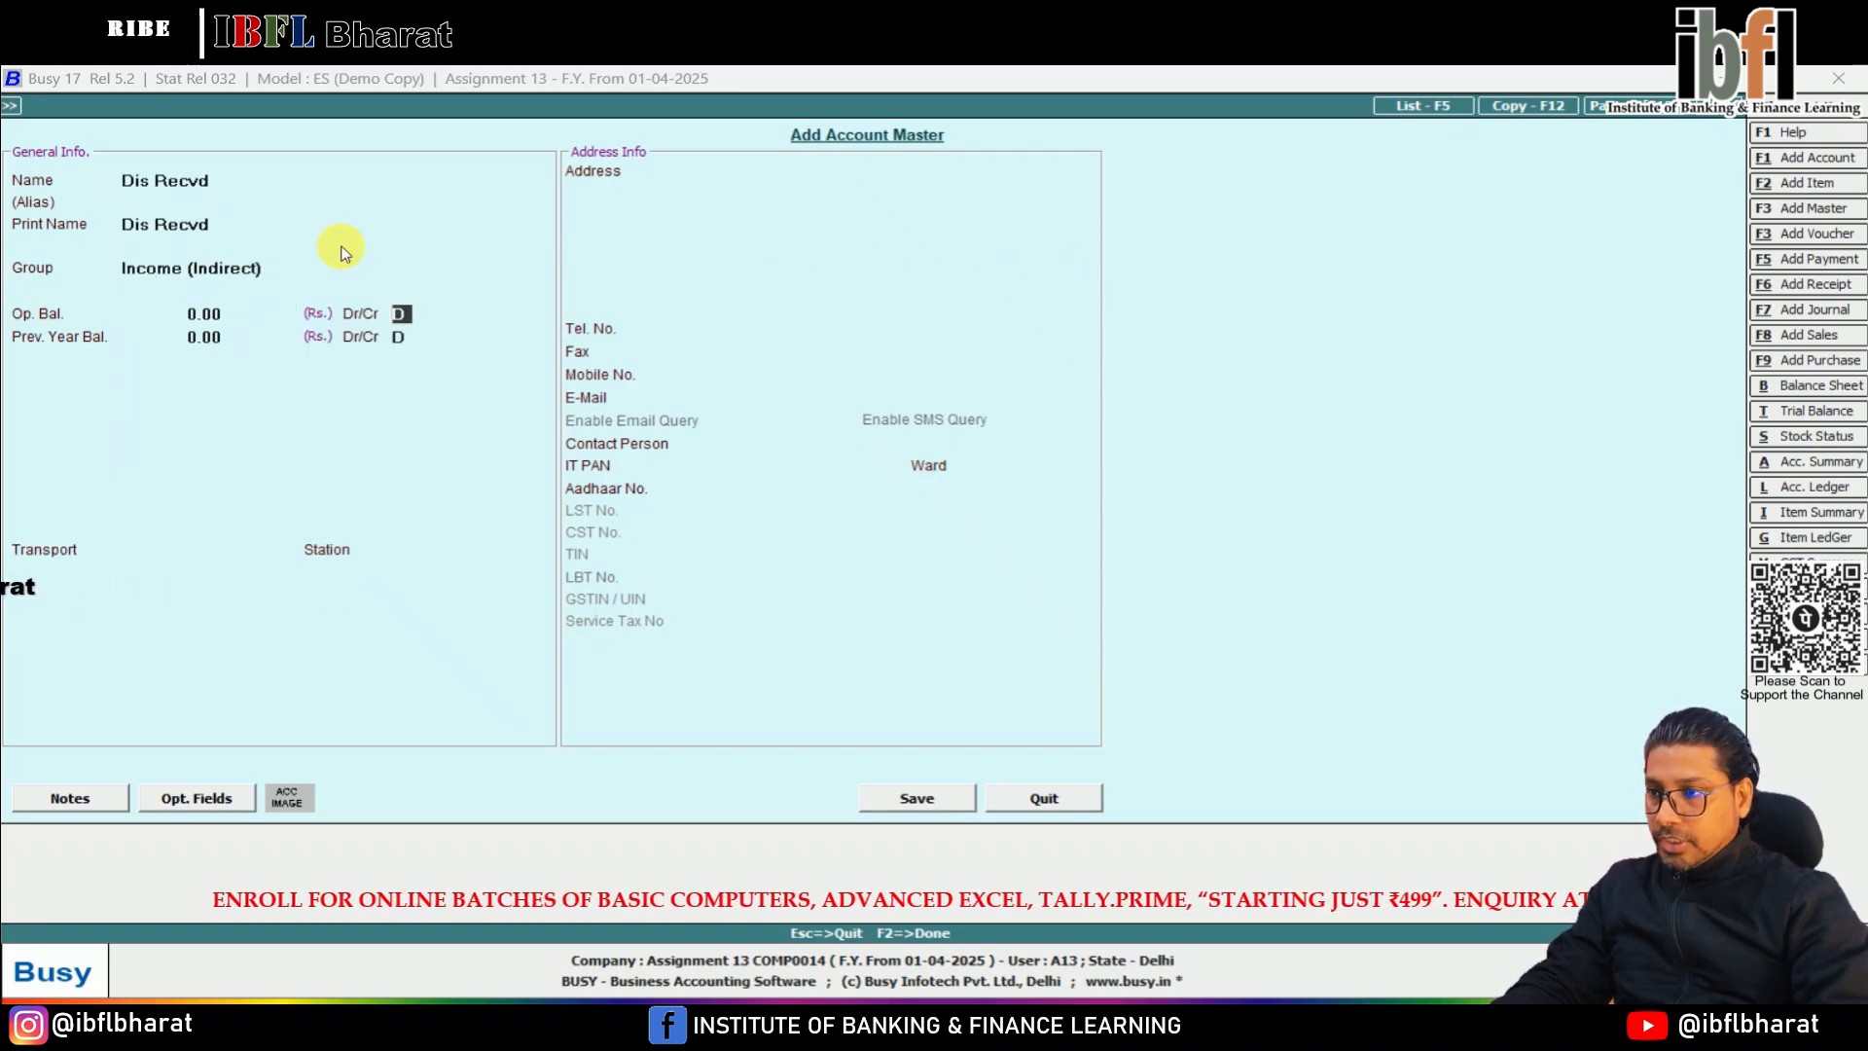
key(Return)
key(F2)
key(Return)
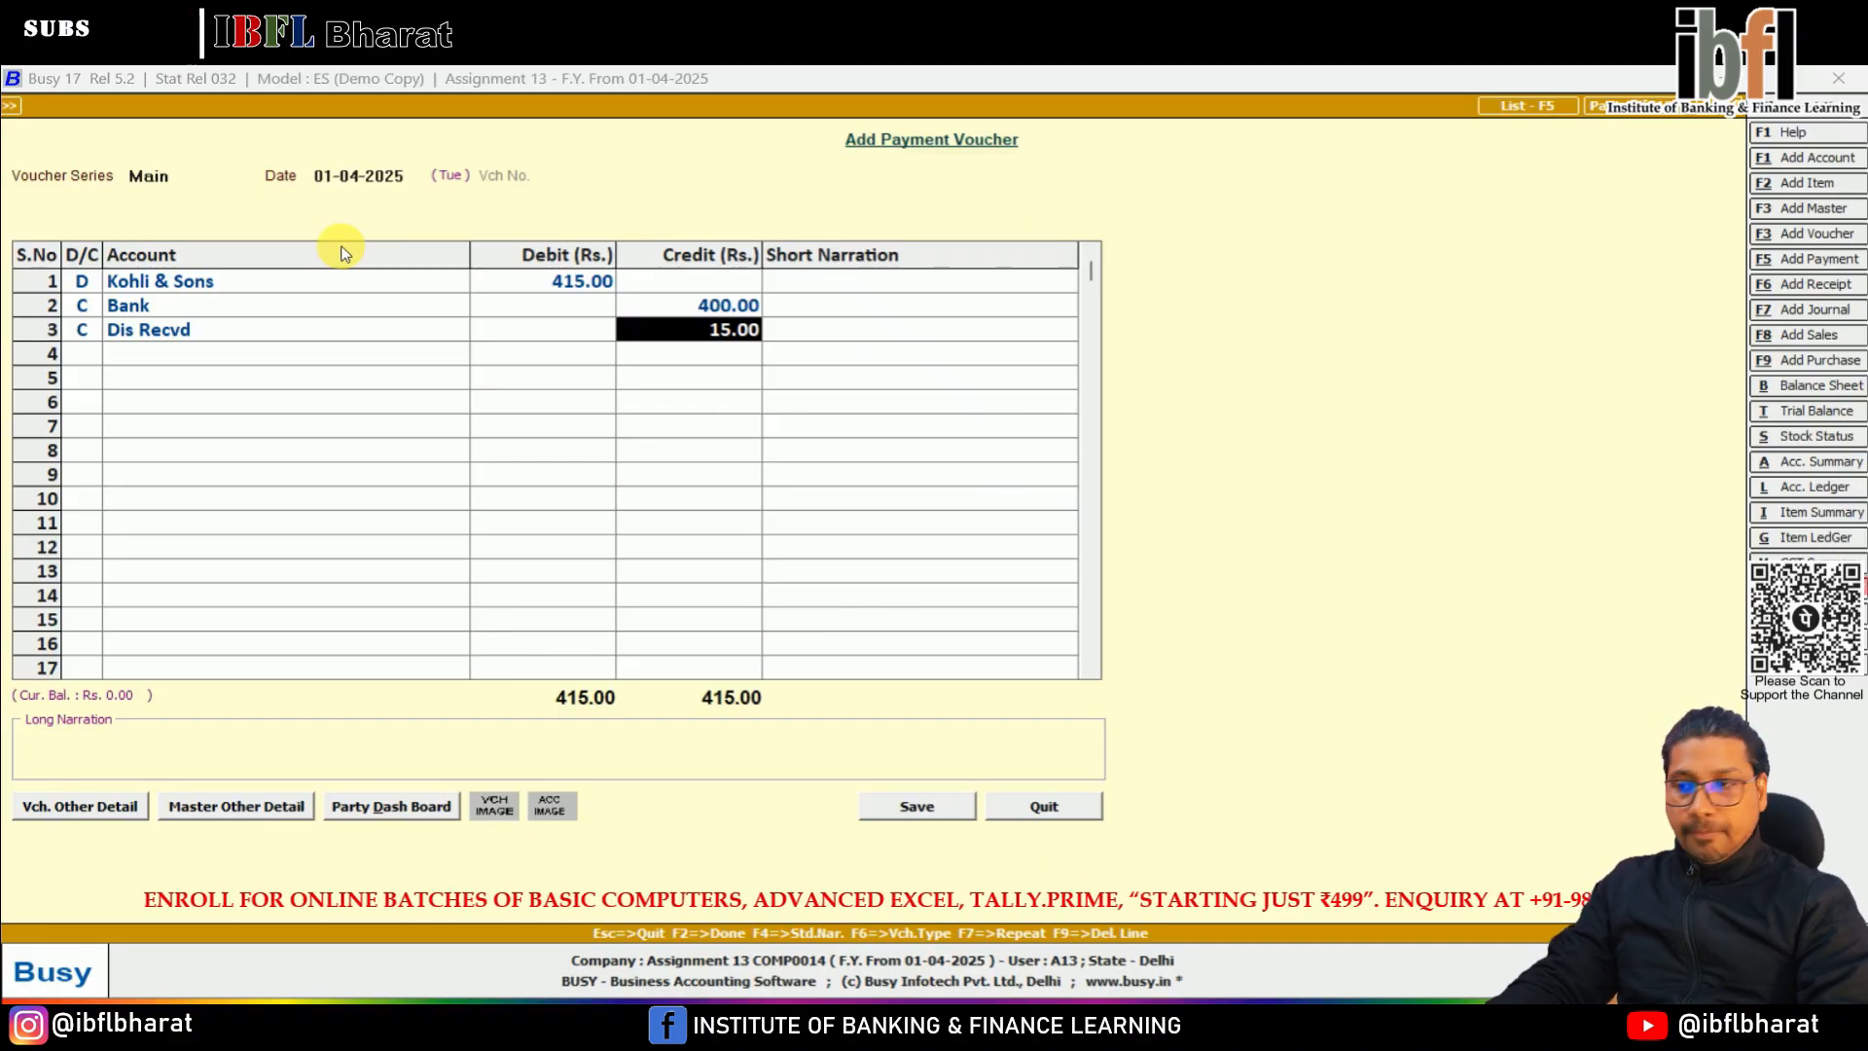
Credit Dis Recvd with 15 and save the payment voucher, adjusting the Kohli & Sons amount of 415 against its existing bill
key(Return)
key(Return)
key(Return)
key(Return)
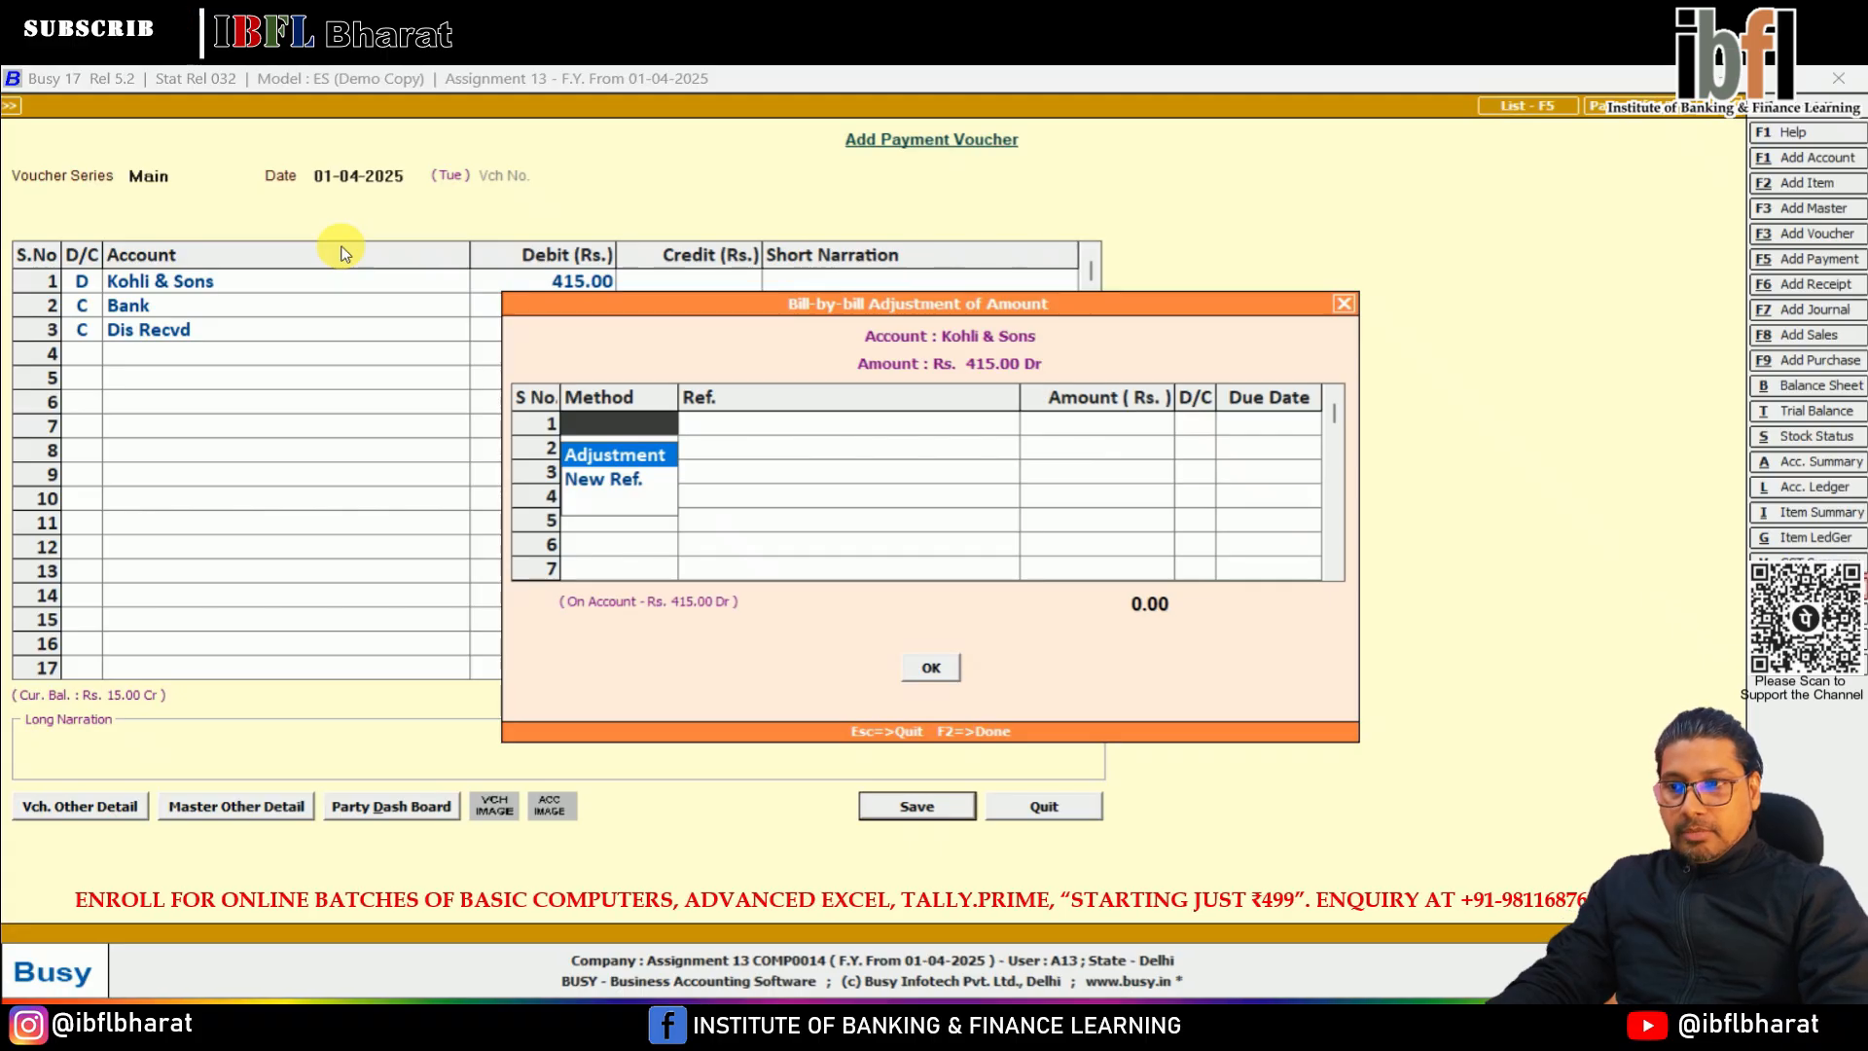
key(Return)
key(Return)
key(Return)
key(Return)
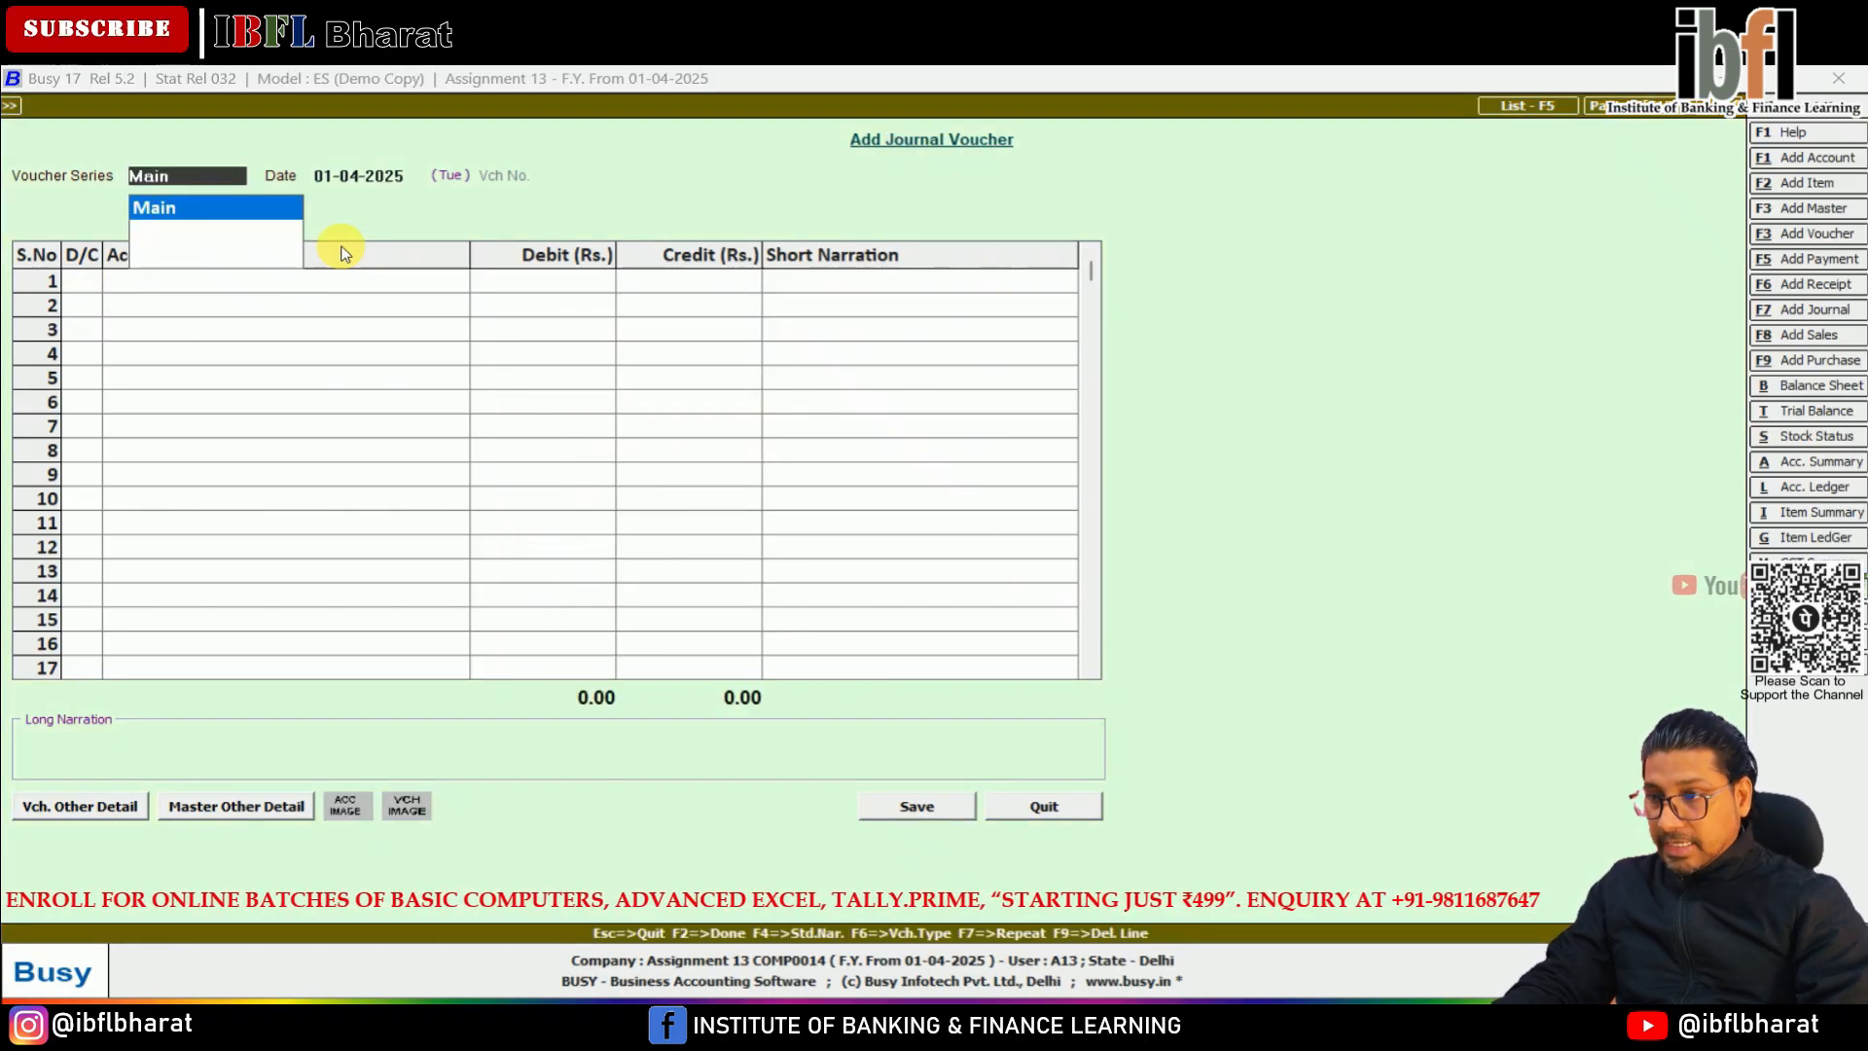
Start a Main series journal voucher dated 01-04-2025 and debit Cash with 150 on the first line
key(Return)
key(Return)
key(Return)
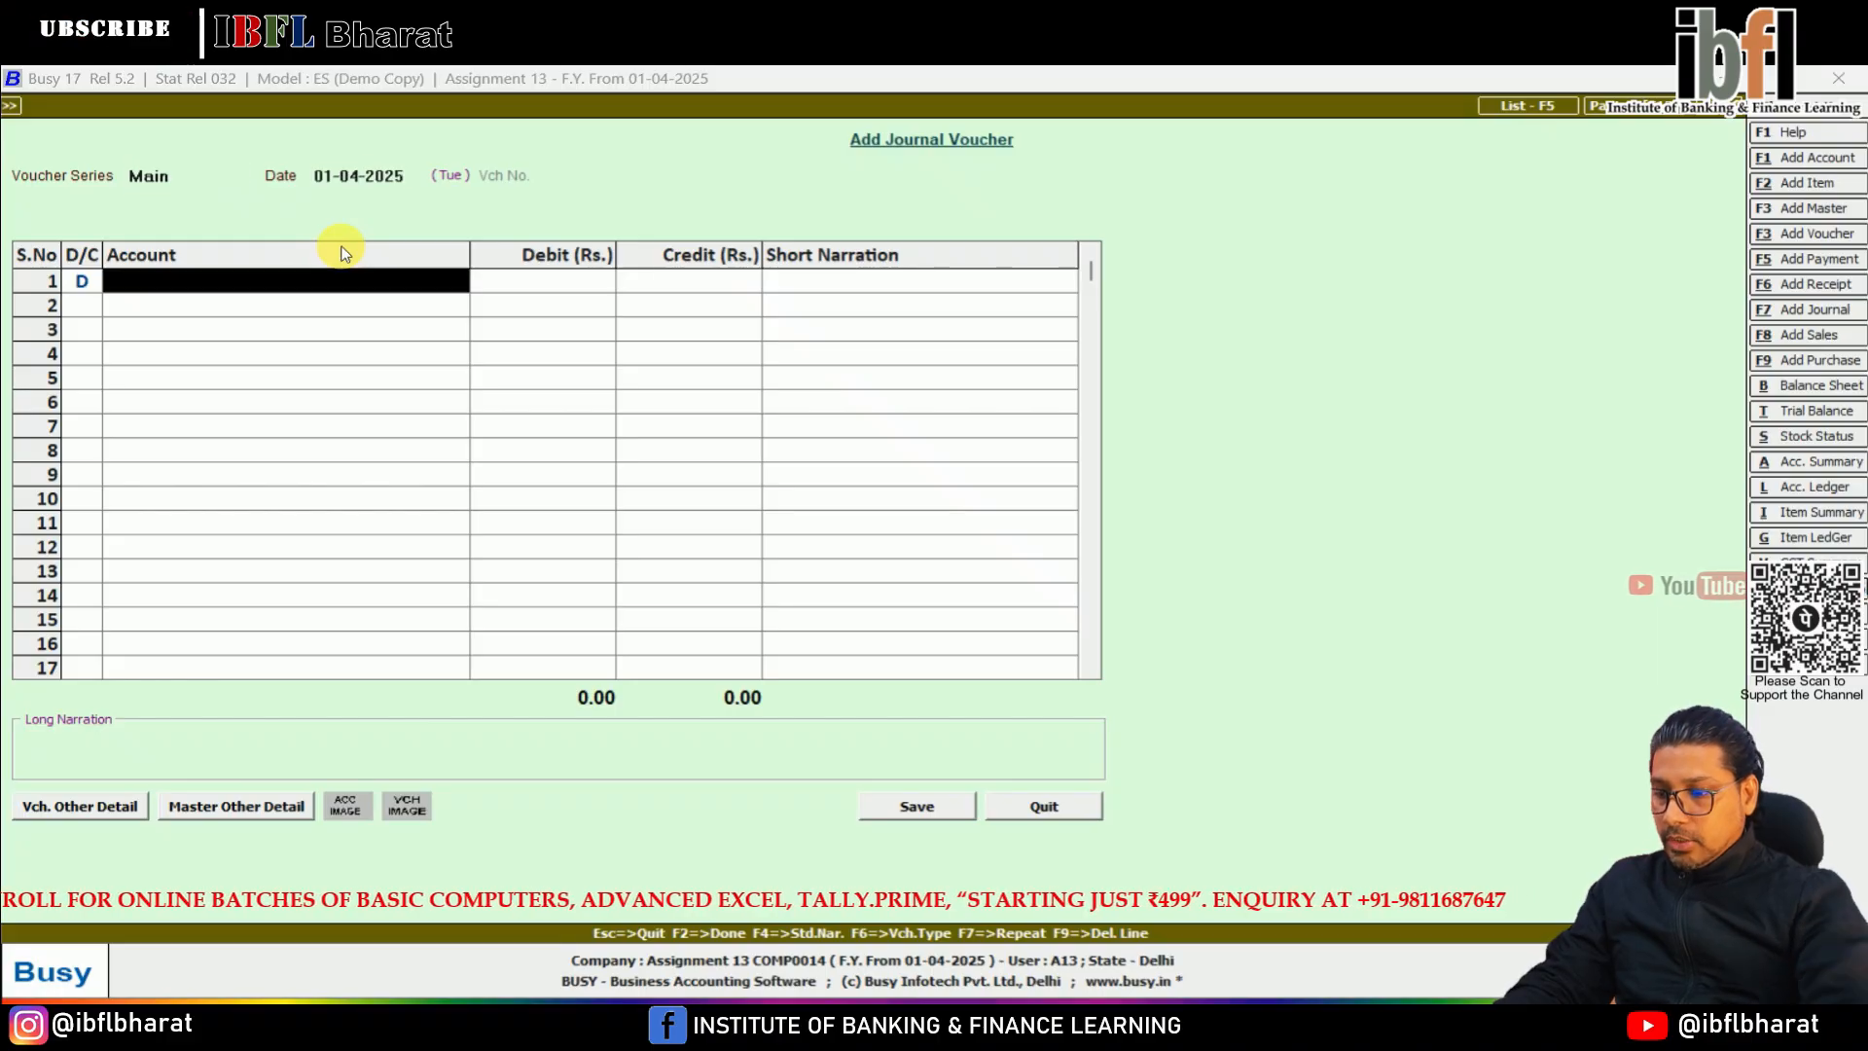
text(cash)
key(Return)
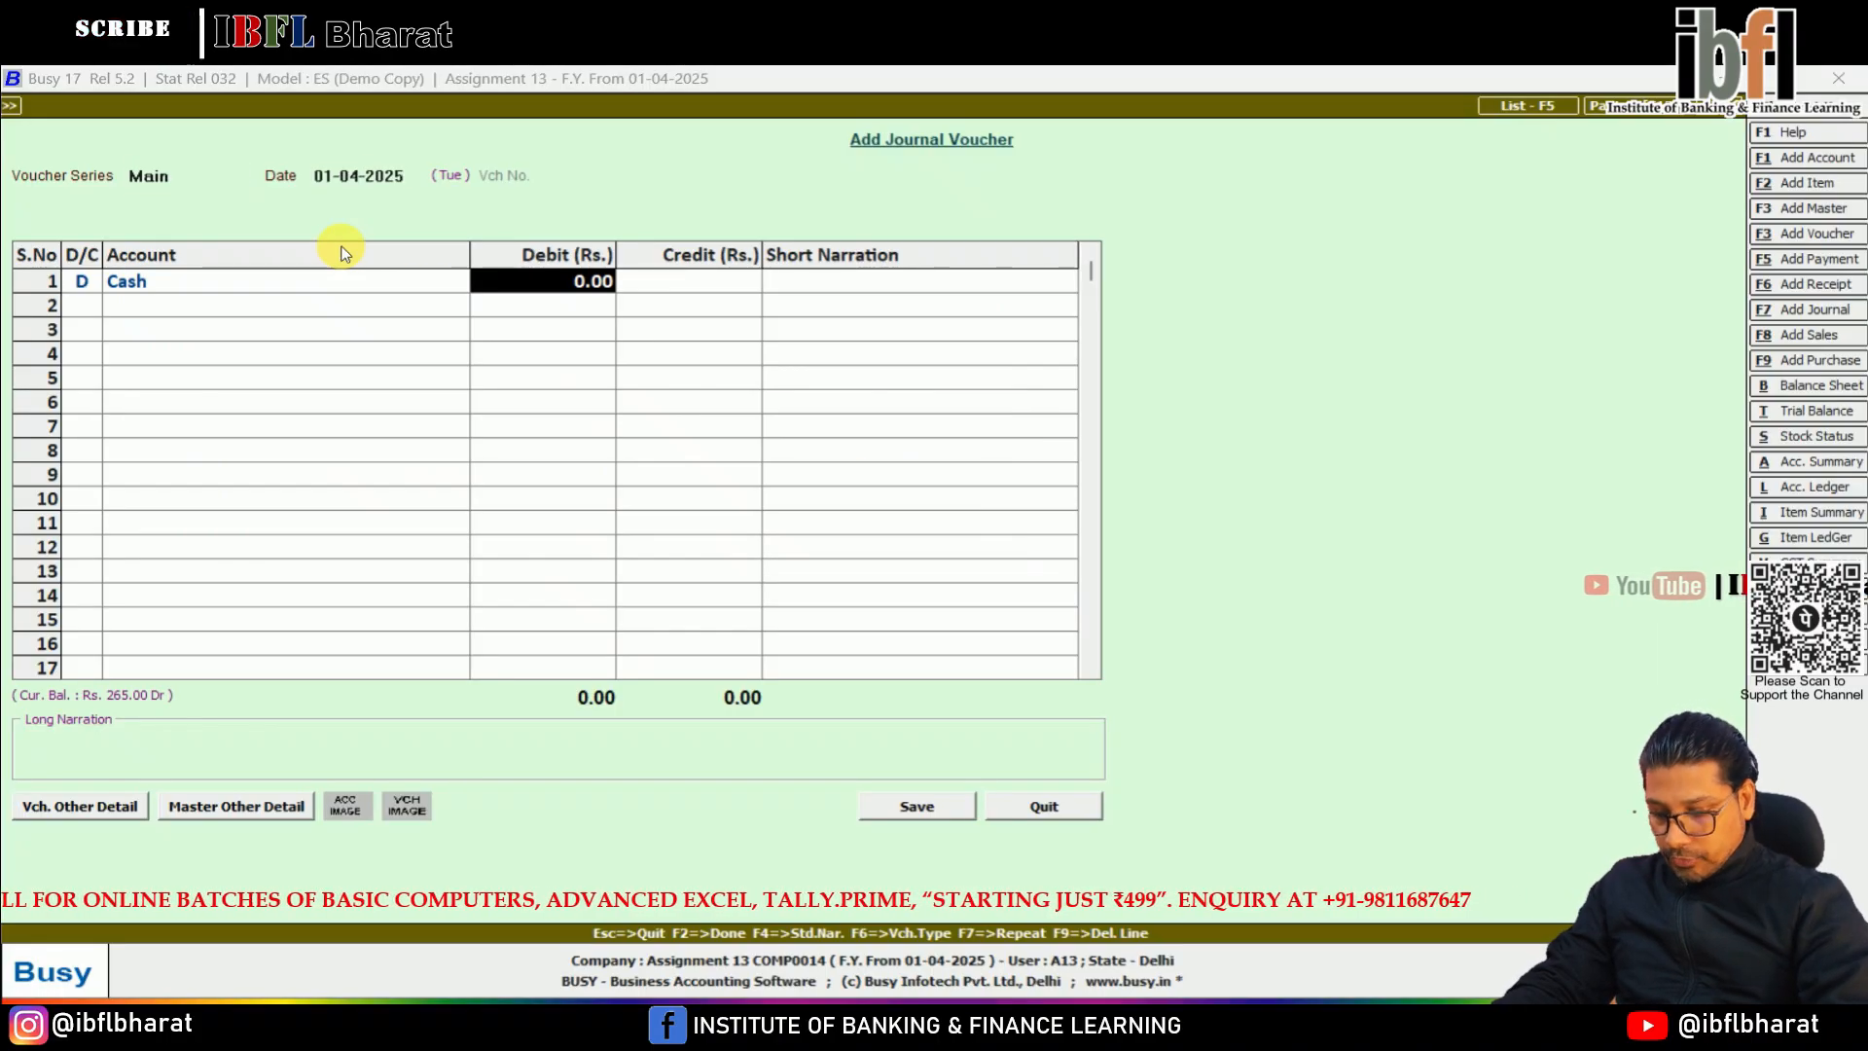
text(150)
Credit Sales with 150 on the second line and save the journal voucher without a narration
key(Return)
key(Return)
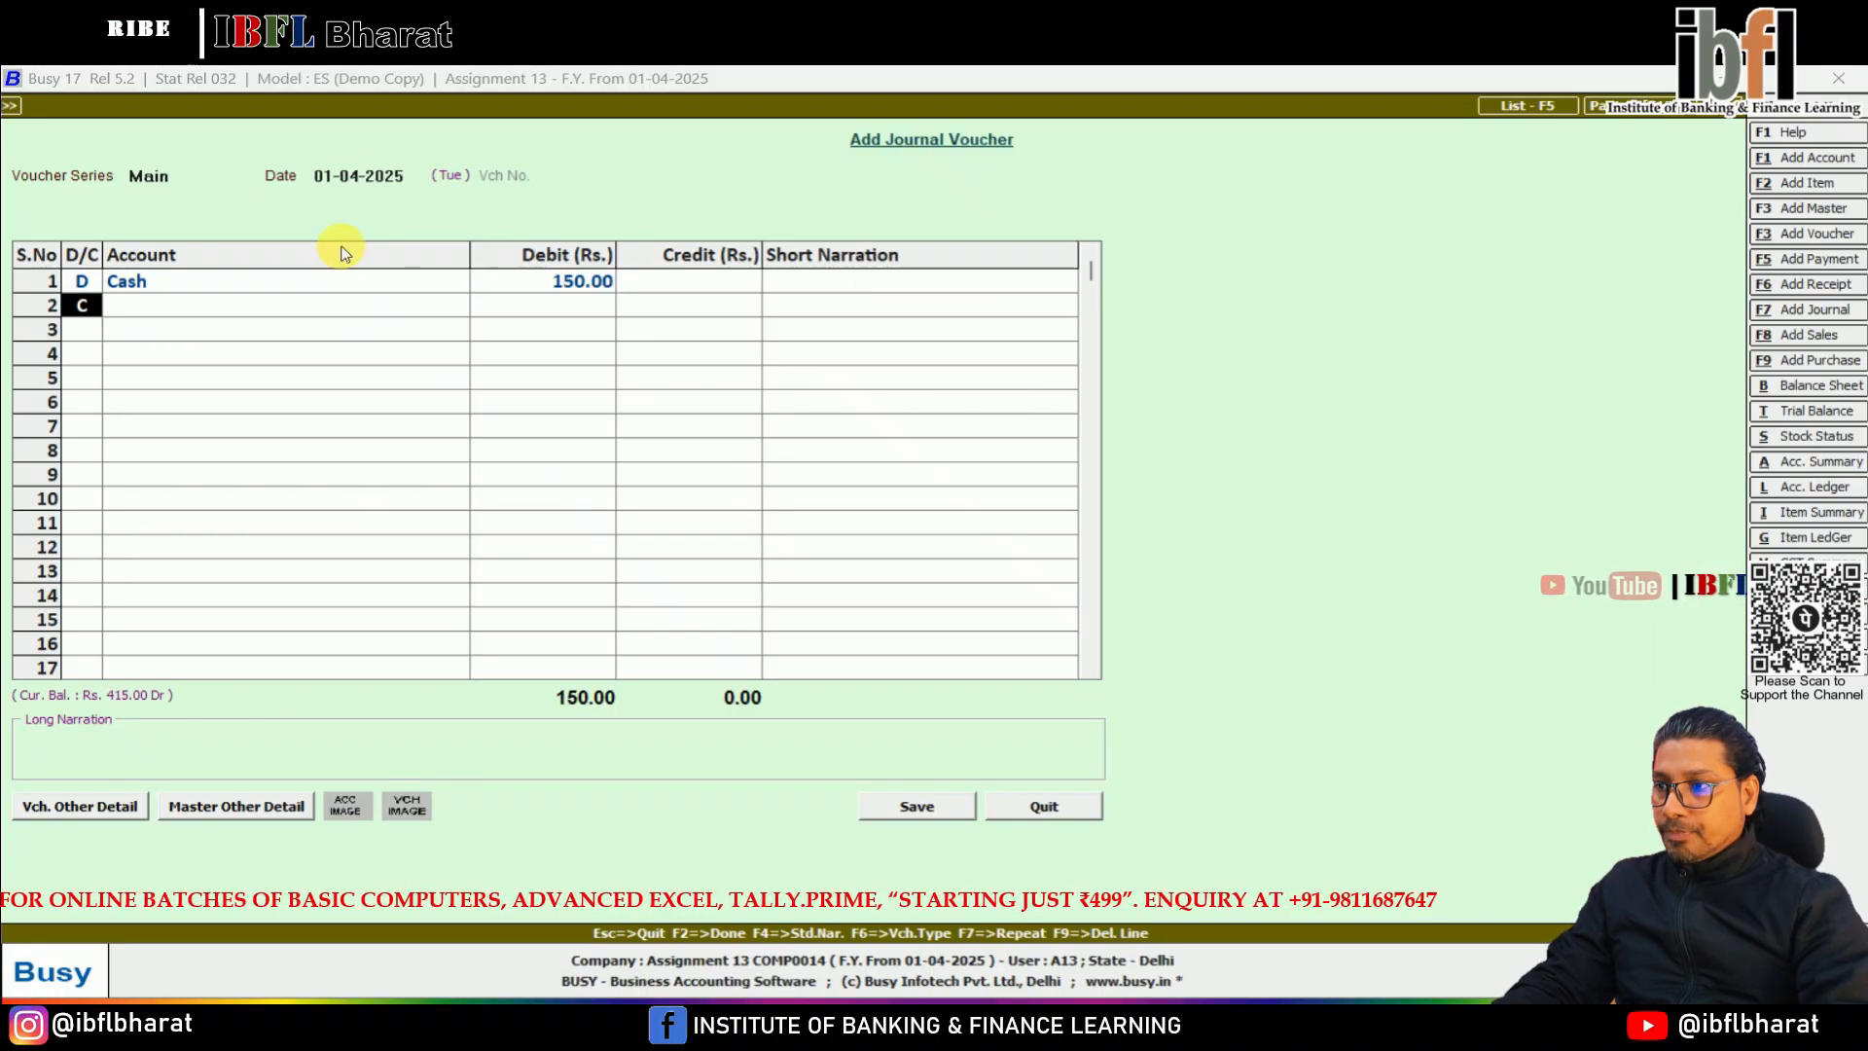
key(Return)
text(sales)
key(Return)
key(Return)
key(Return)
key(Return)
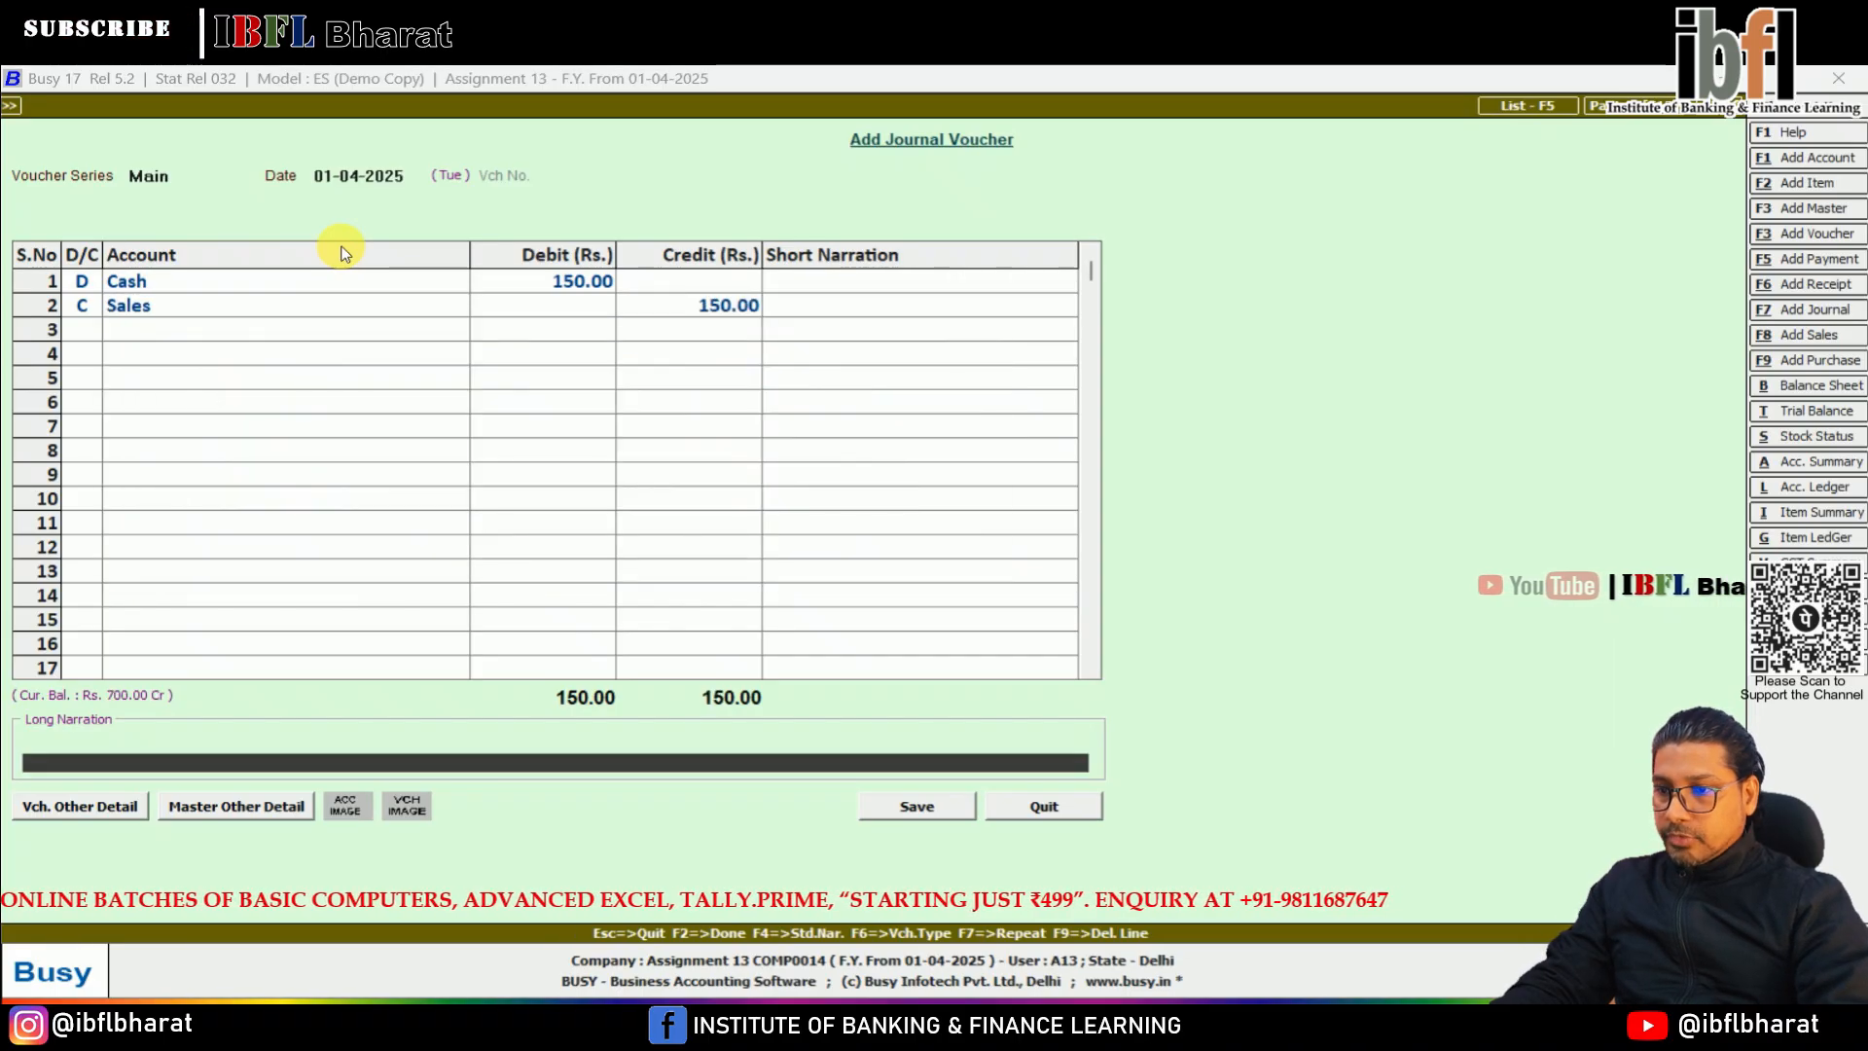
key(Return)
key(Return)
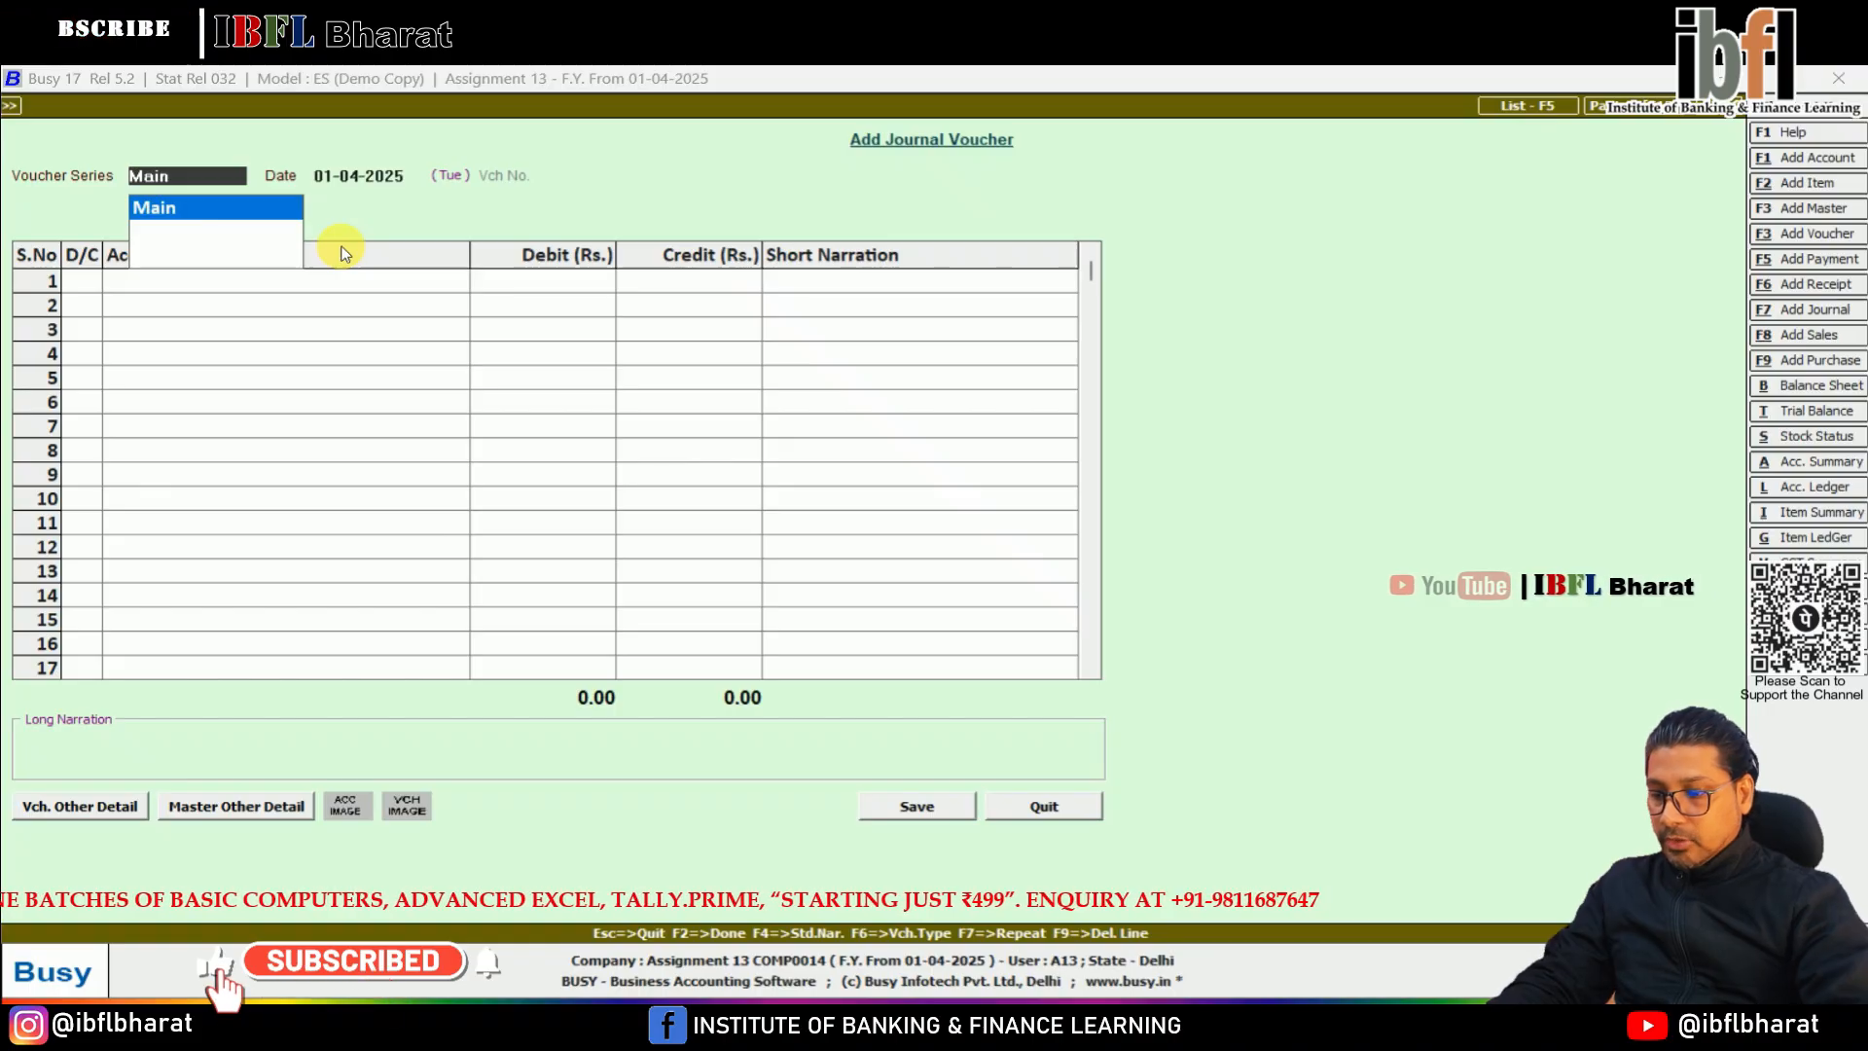
Start a Main series receipt voucher and create the account Interest Recvd under Income (Indirect) for its first, credit line
key(F6)
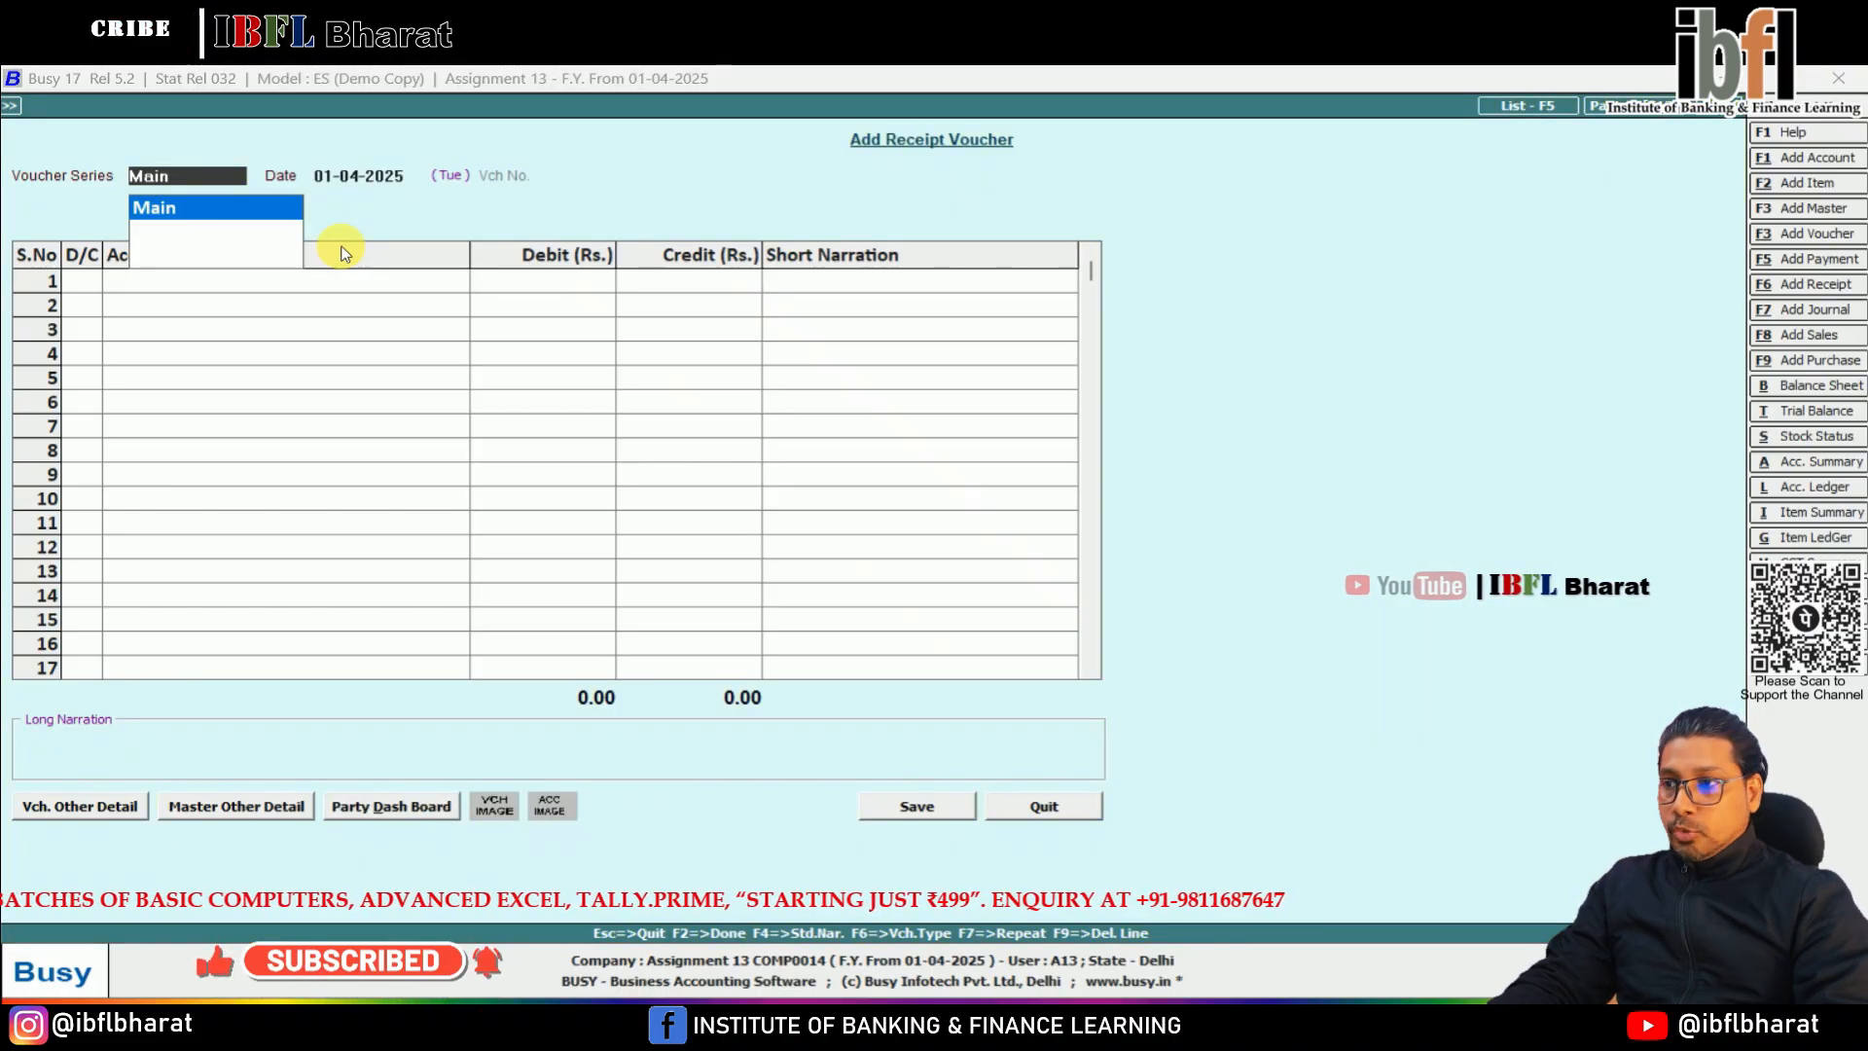
key(Return)
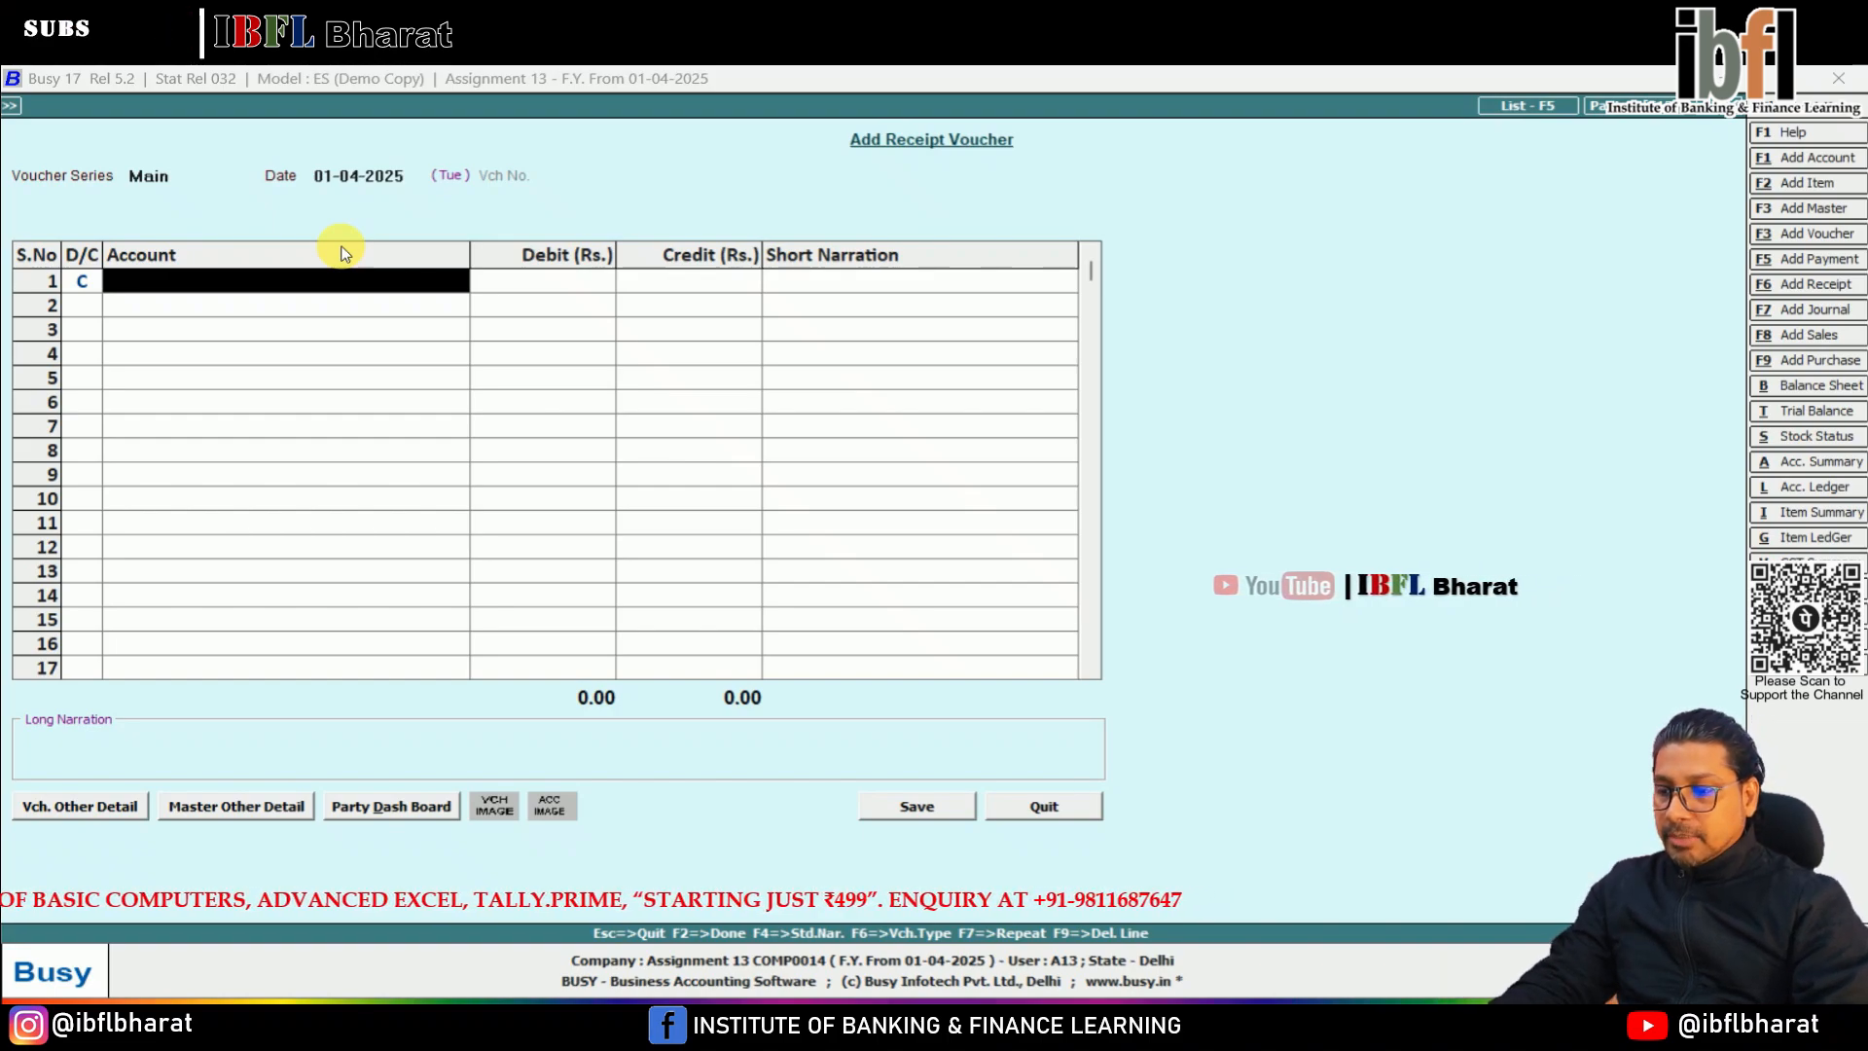
key(F3)
text(interest)
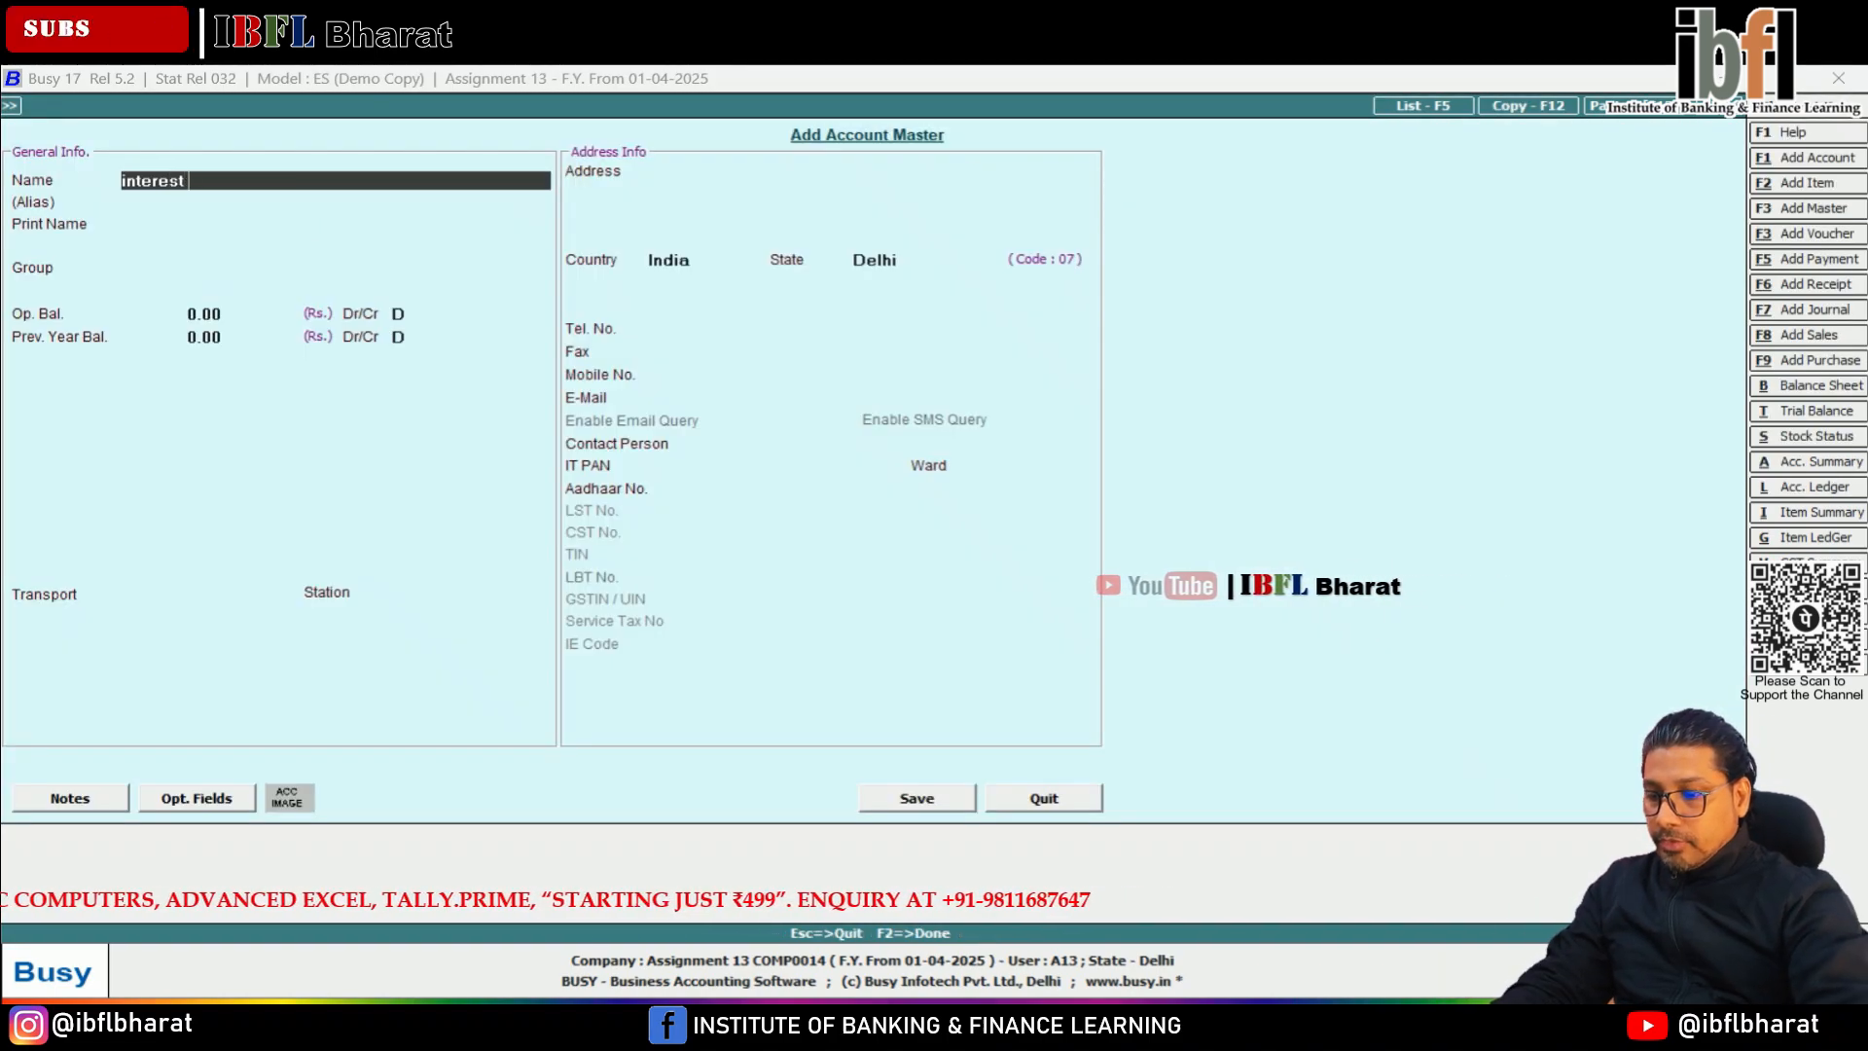
text( Recvd)
key(Return)
key(Return)
key(Return)
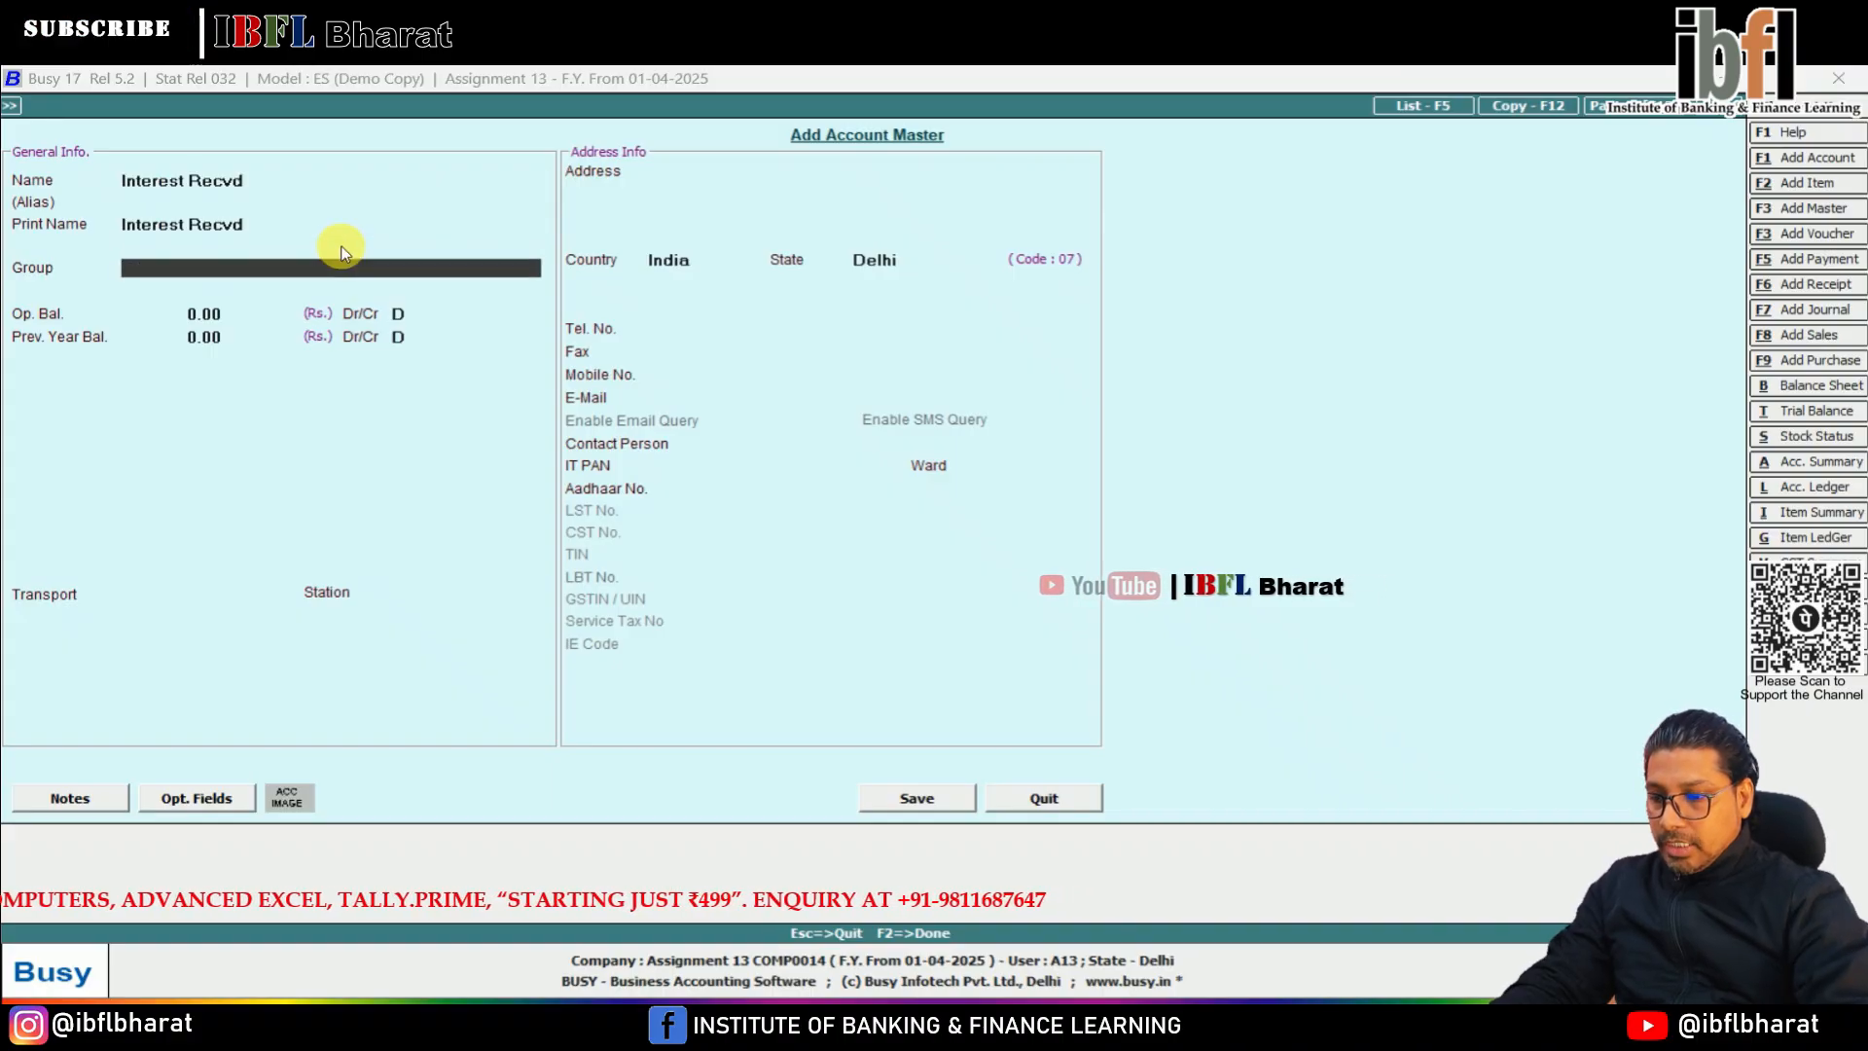
text(in)
key(Down)
key(Return)
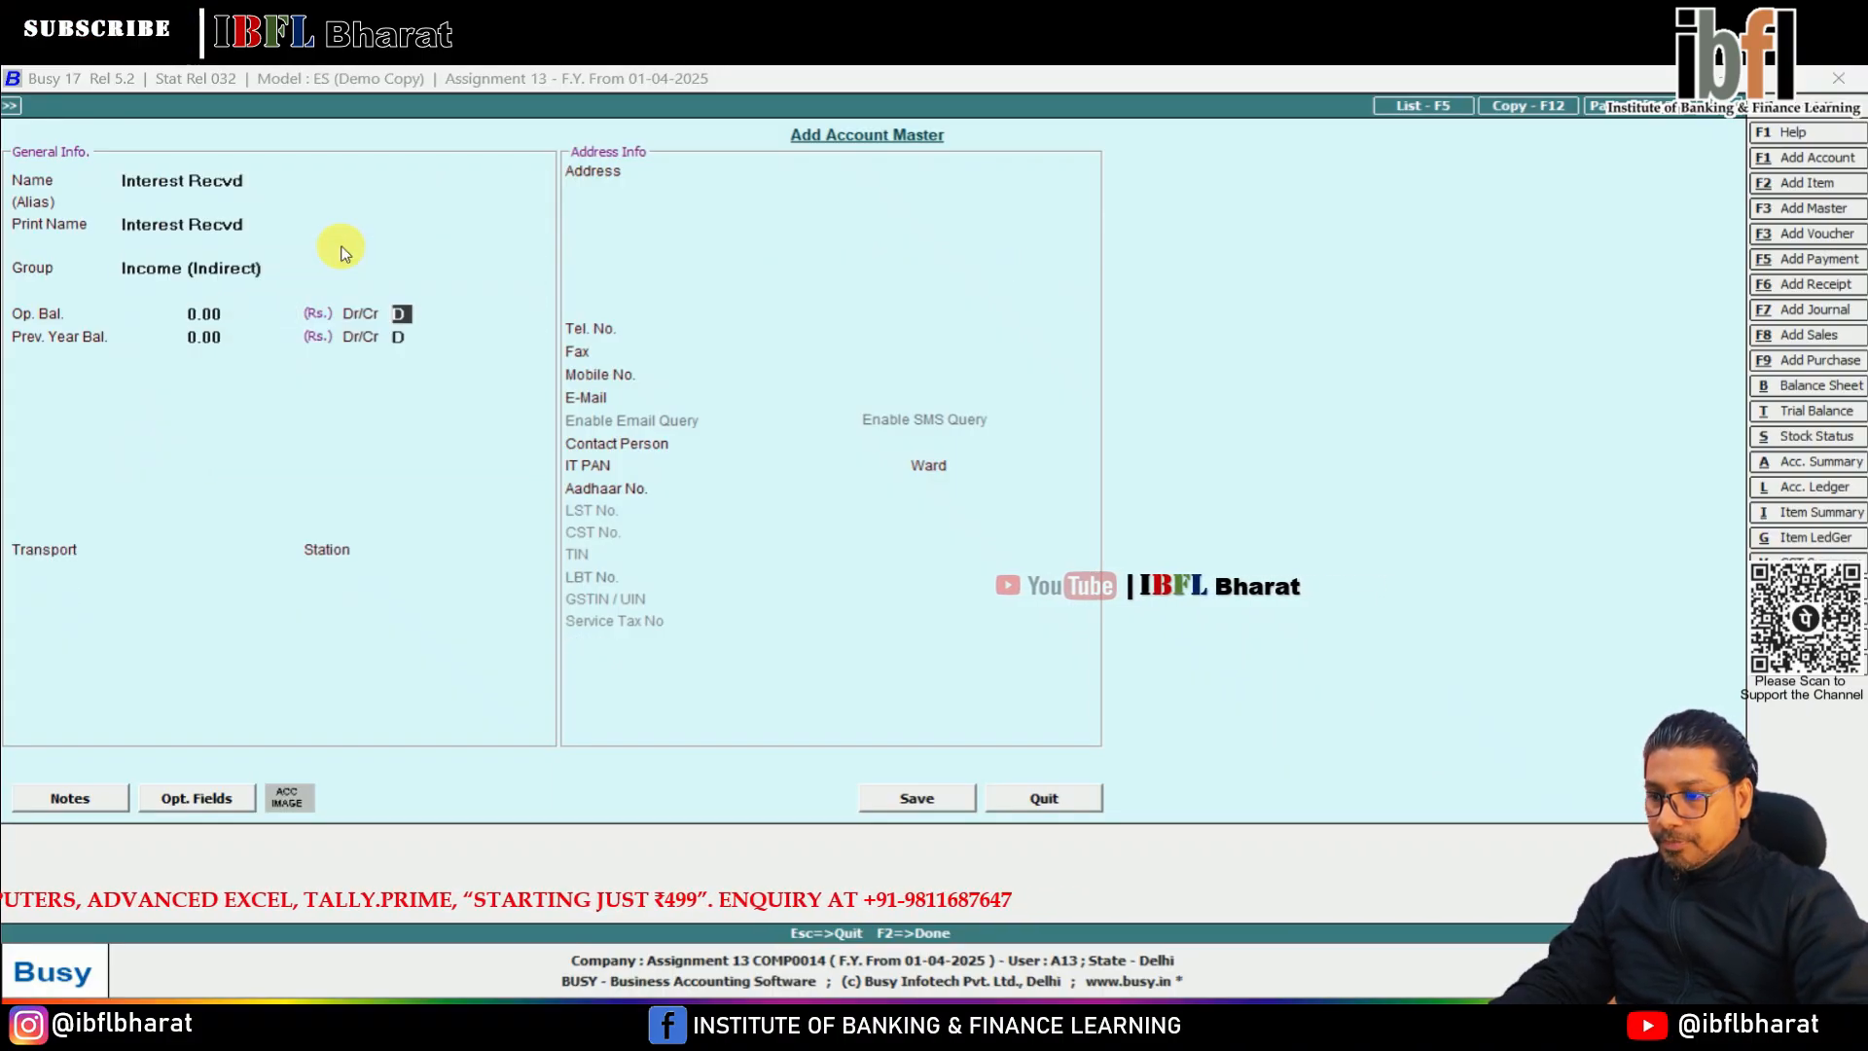
key(F2)
key(Return)
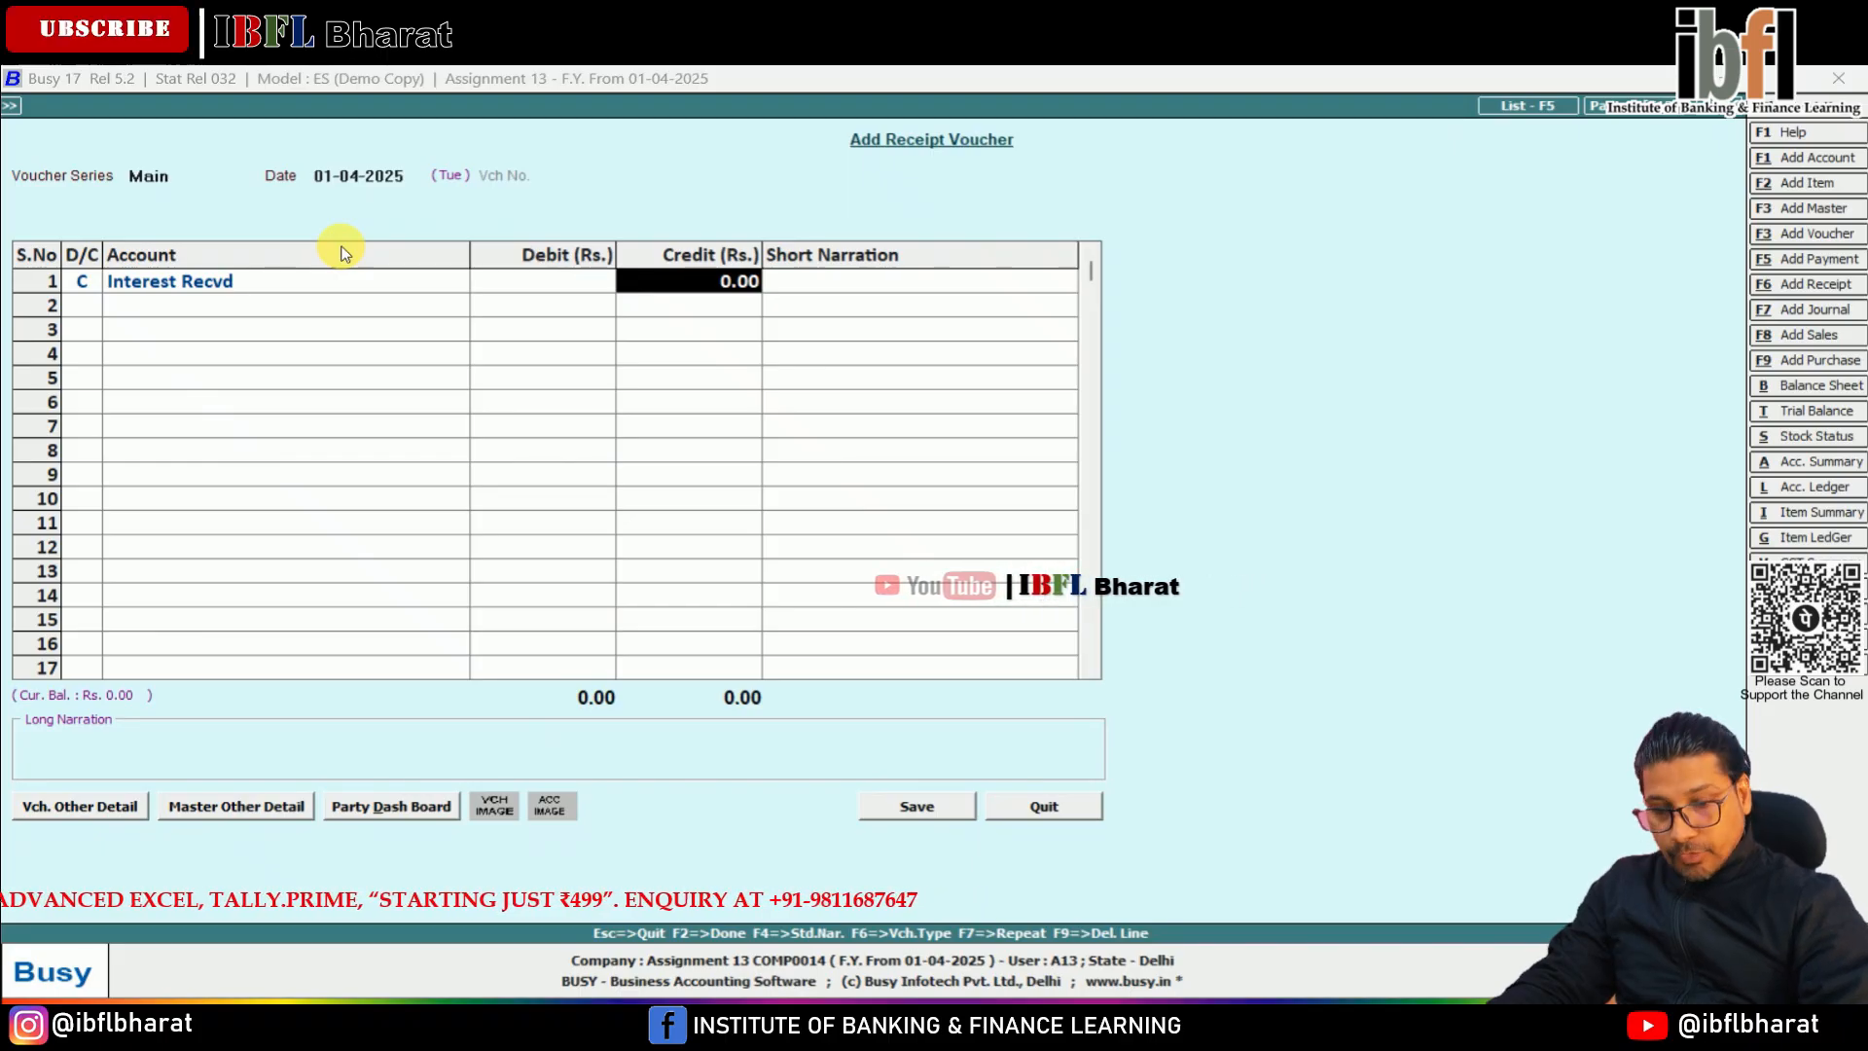
Credit Interest Recvd with 200, debit Bank with the same amount, and save the receipt voucher
text(200)
key(Return)
key(Return)
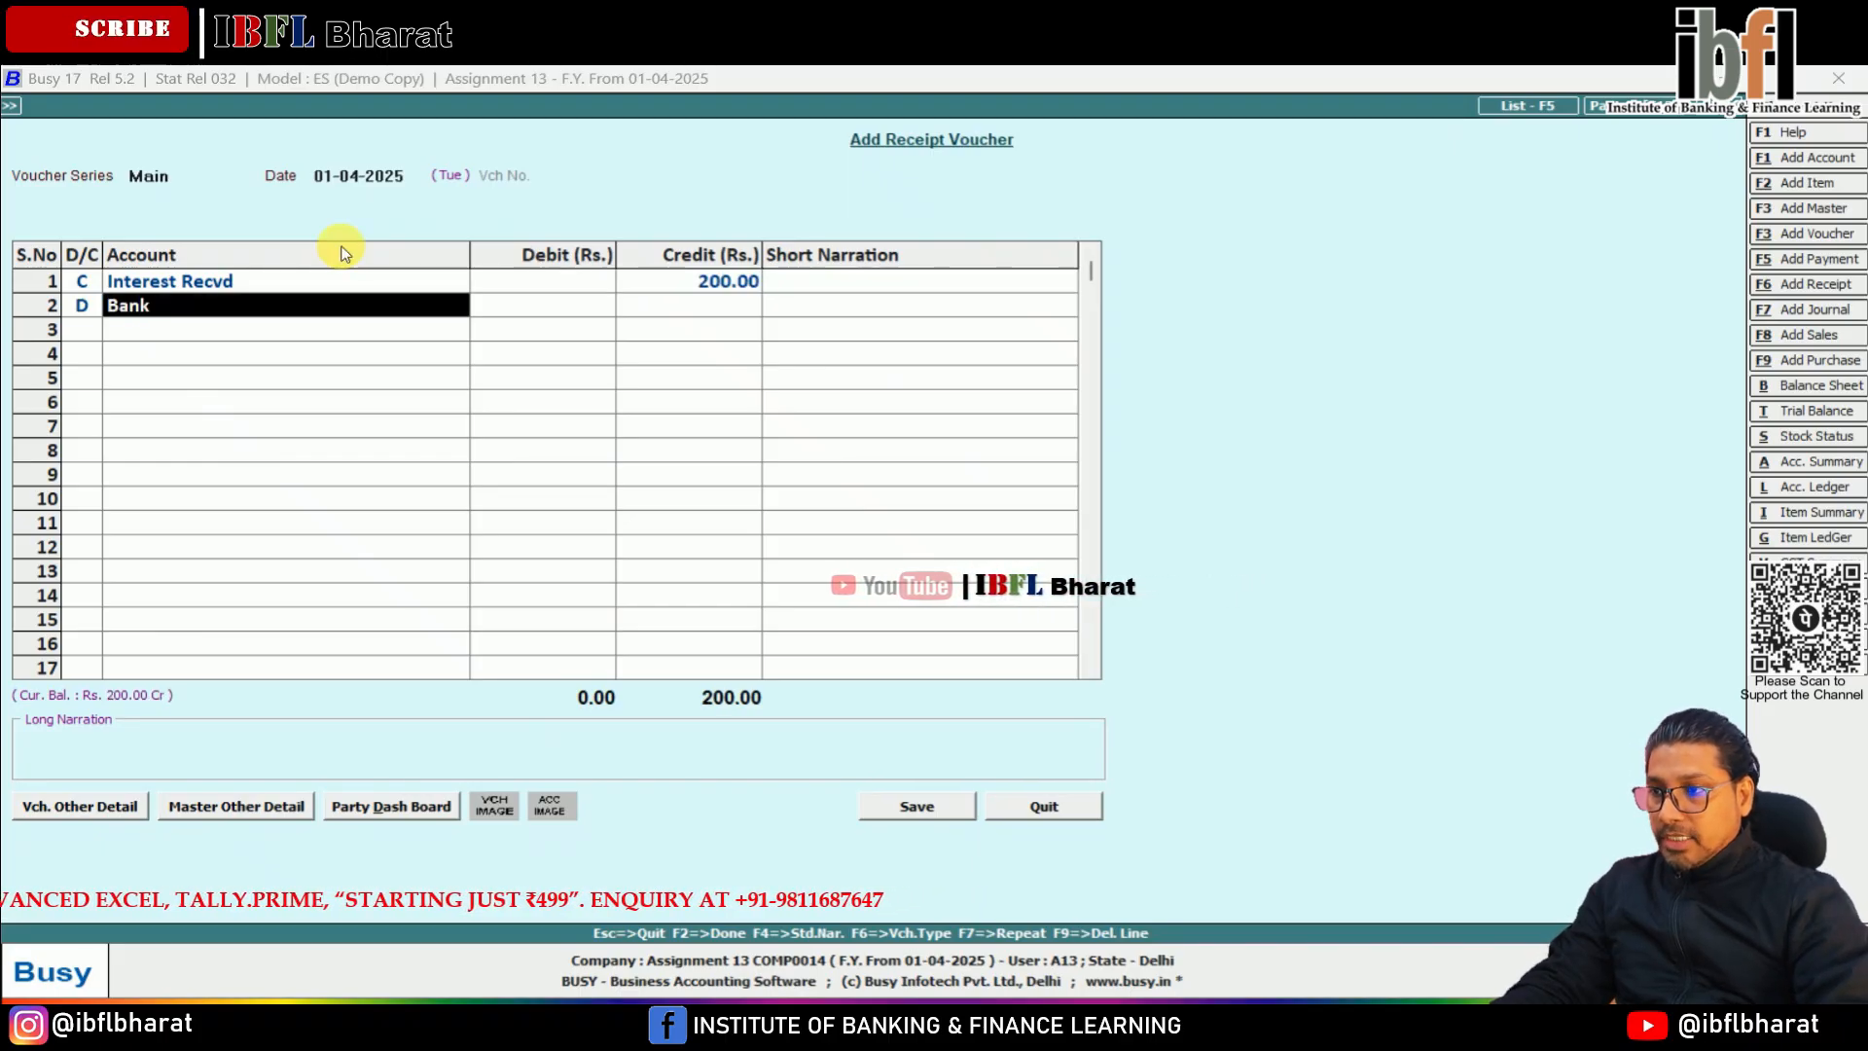
key(Return)
key(Return)
key(Return)
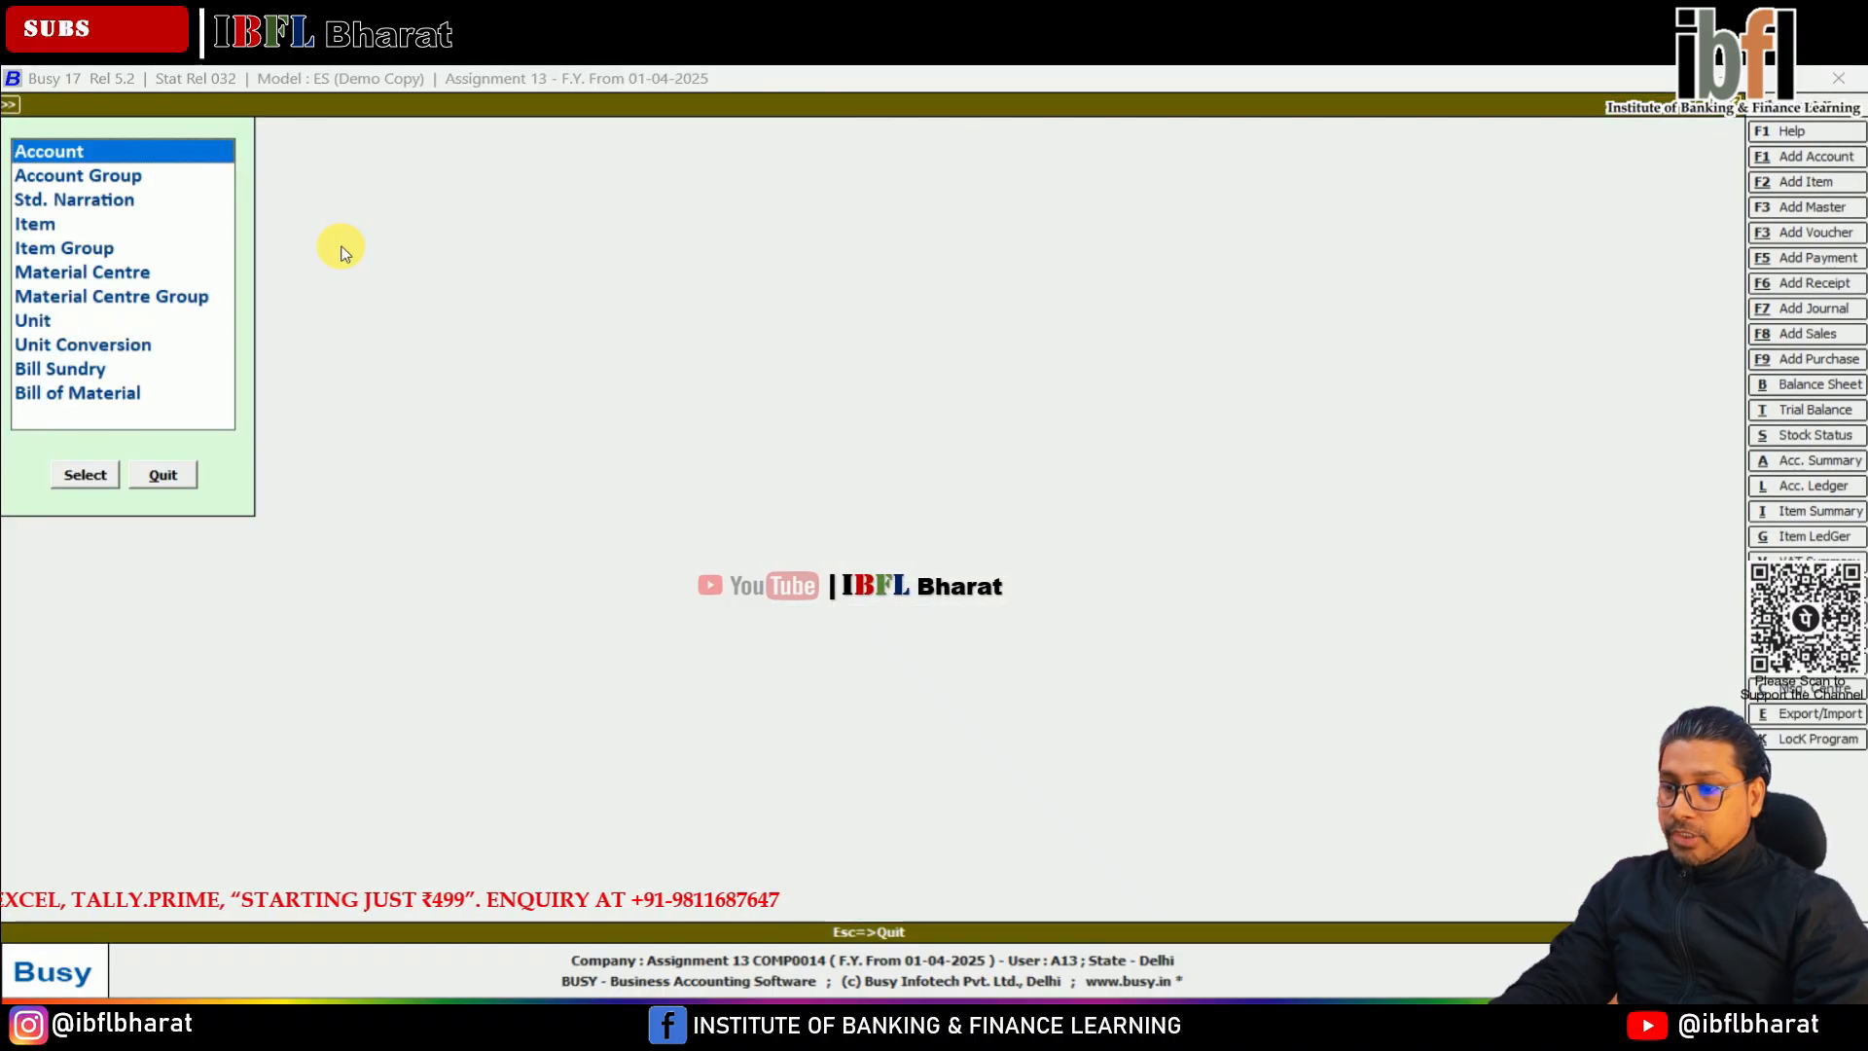
Start a Main series journal voucher and create the account Sethi Bros under Sundry Debtors for its first, debit line
key(Return)
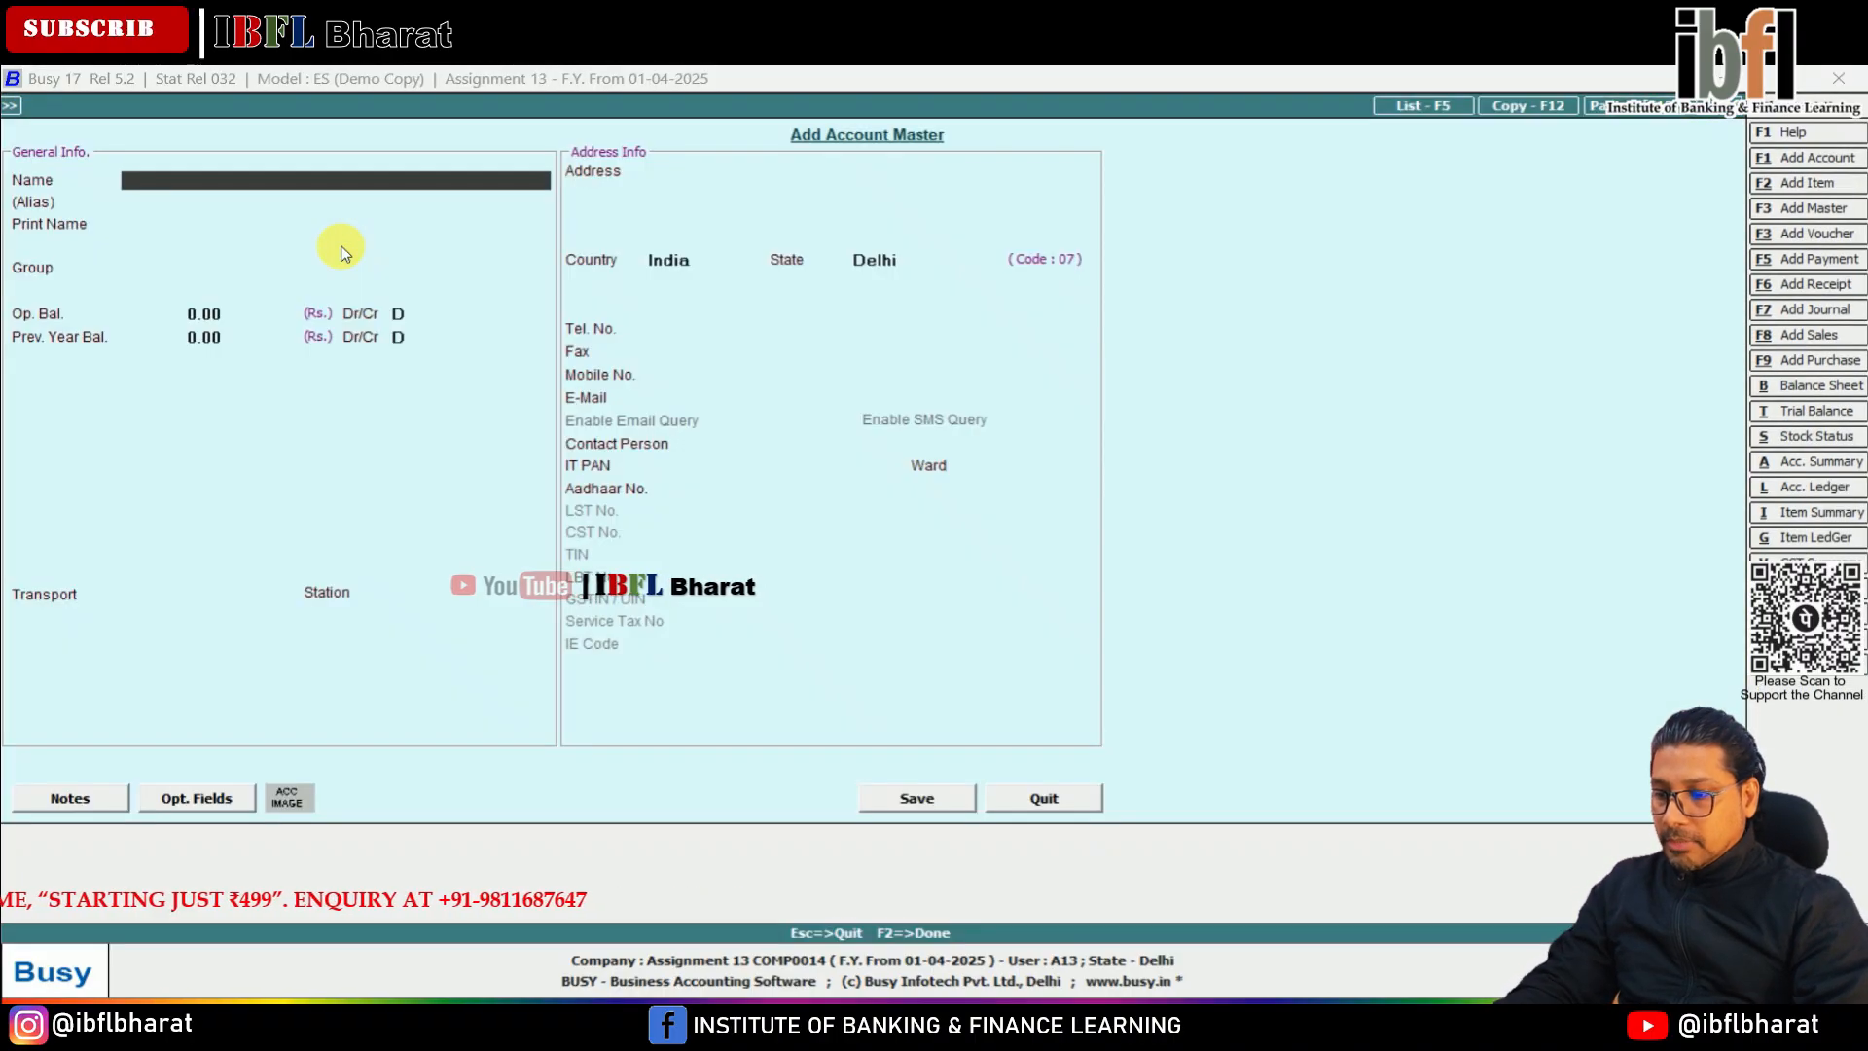
text(Sethi)
text(Bros)
key(Return)
key(Return)
key(Return)
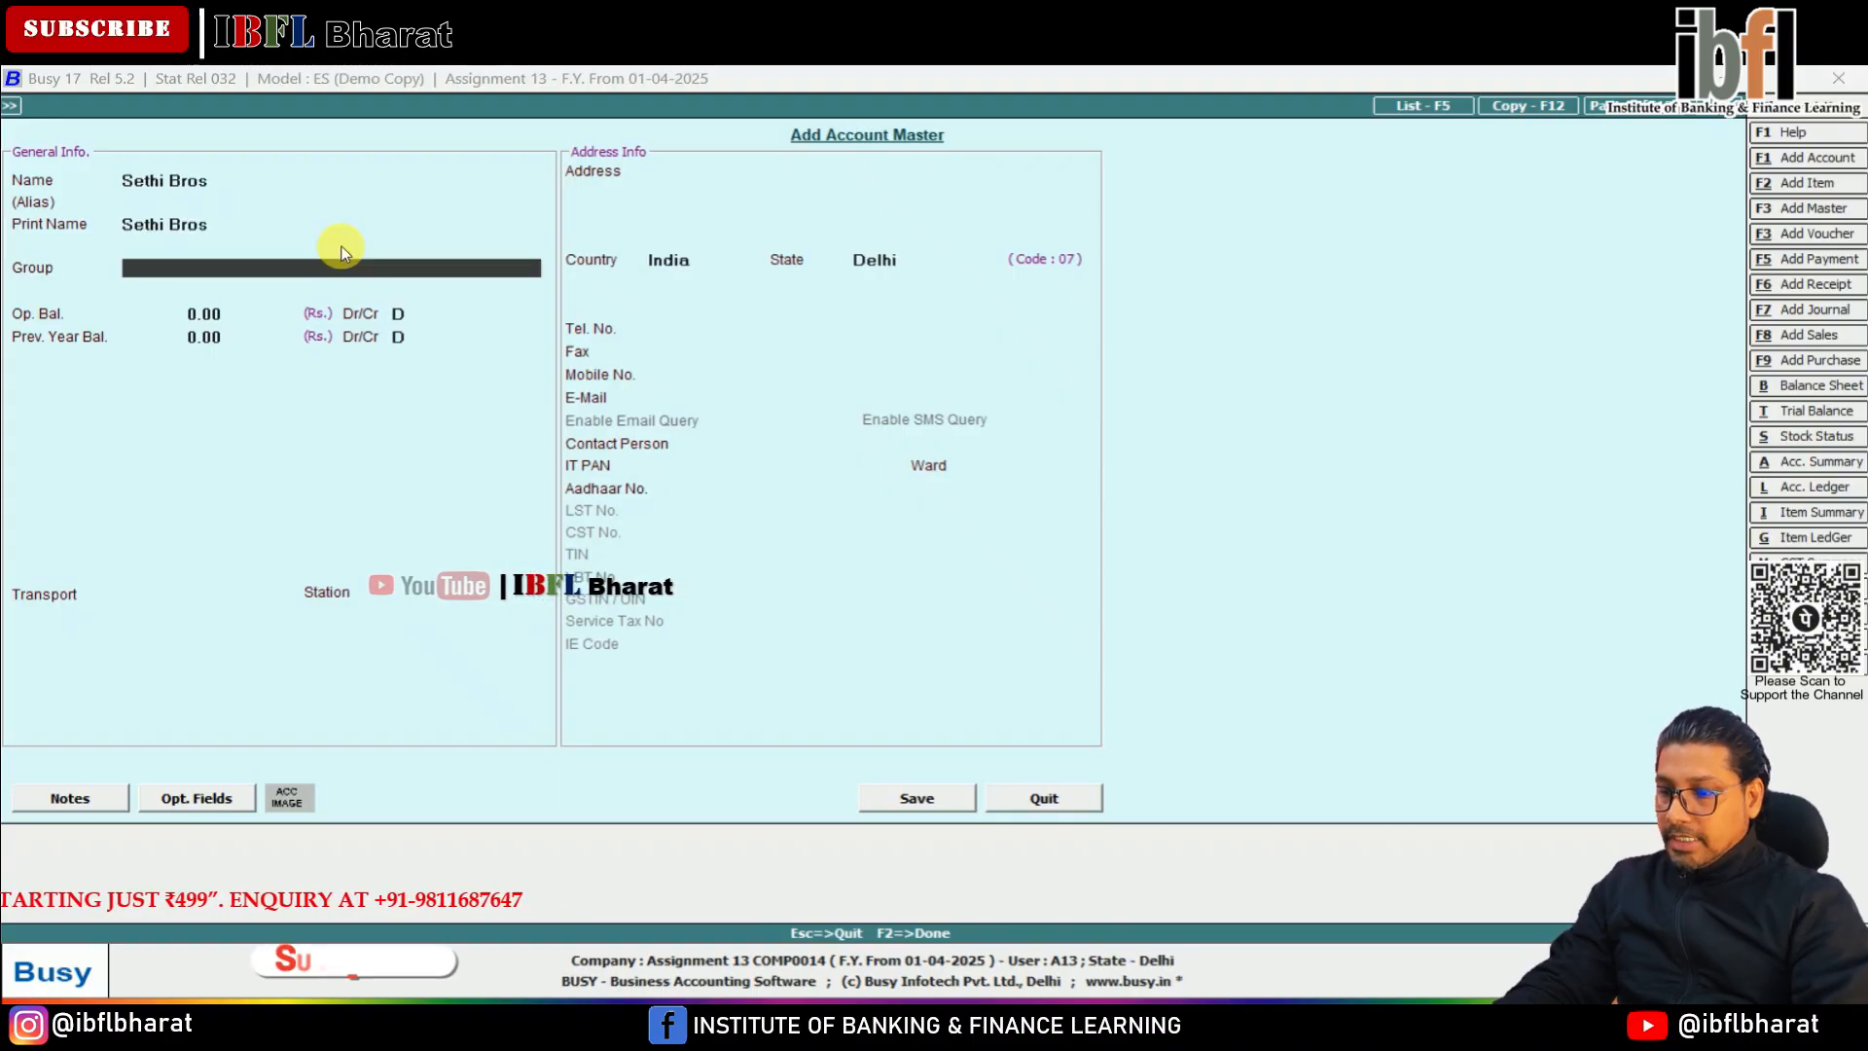
text(Sundry Debtors)
key(Return)
key(Return)
key(F2)
key(Return)
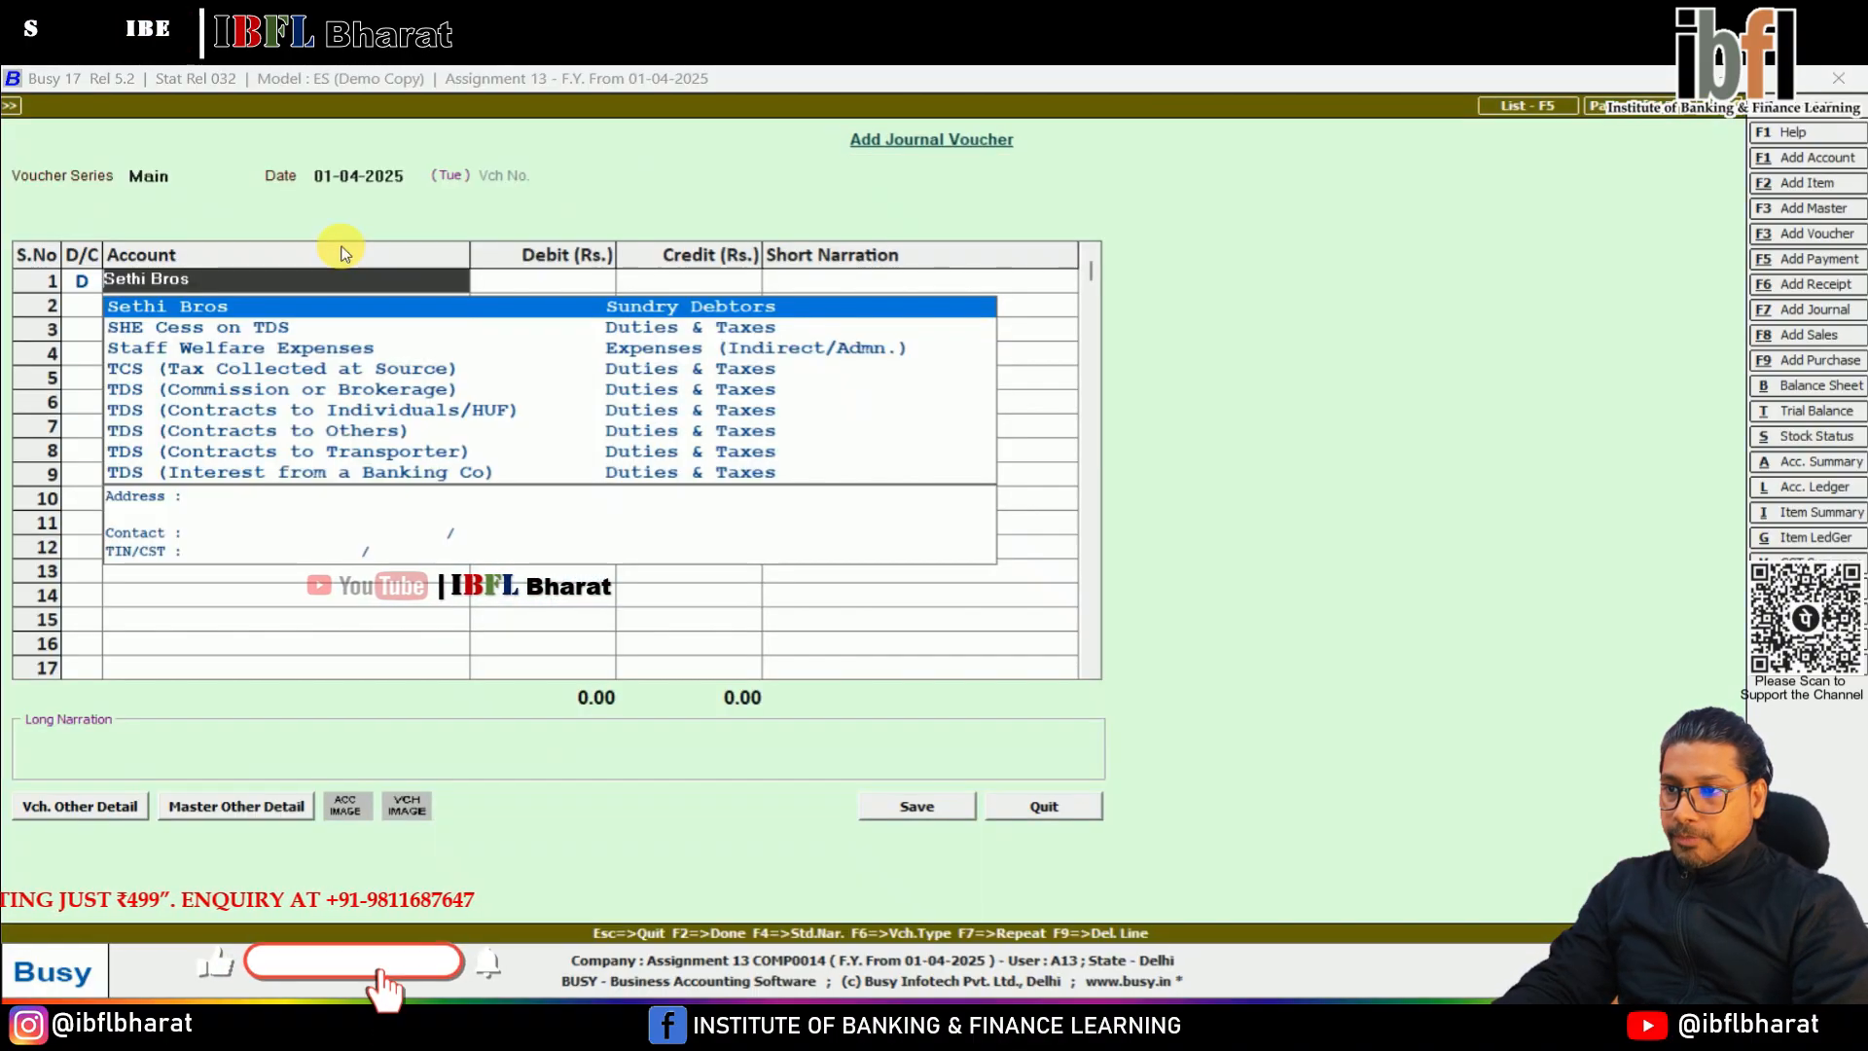
Debit Sethi Bros with 260 and credit the Sales account with the same amount in the journal voucher
key(Return)
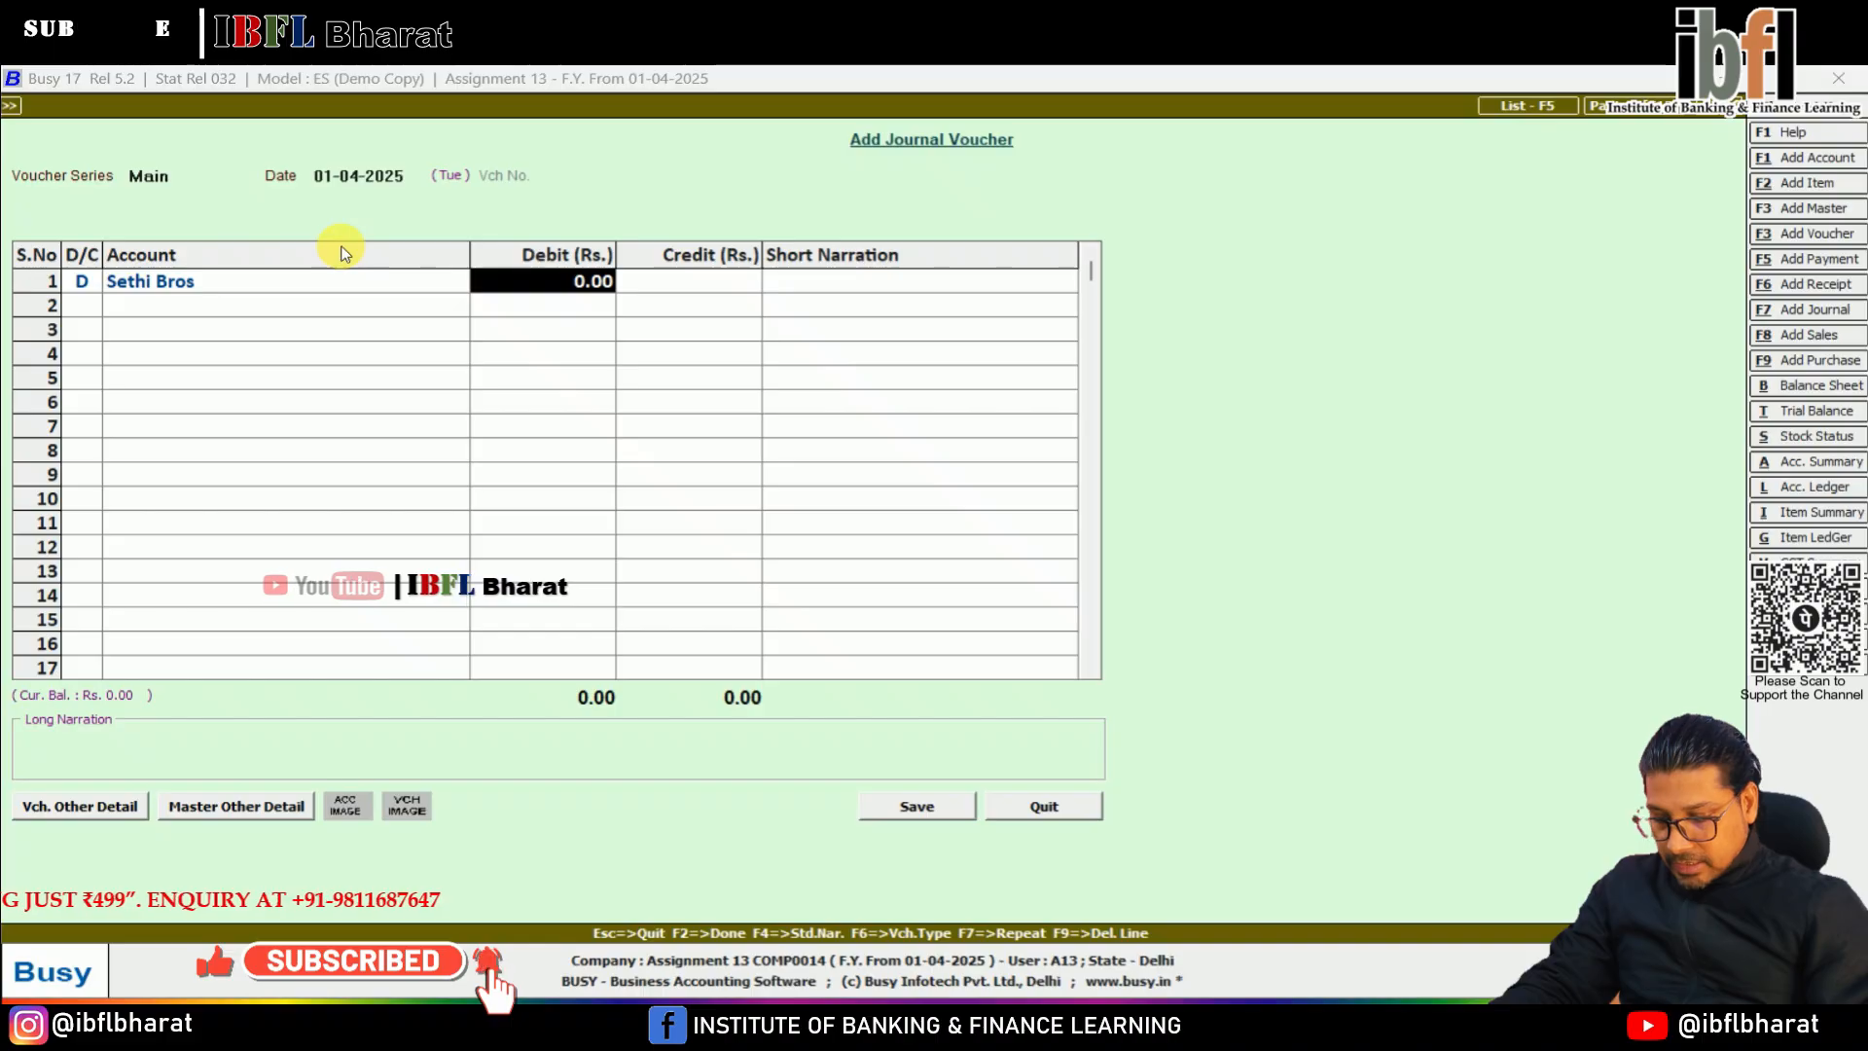
text(260)
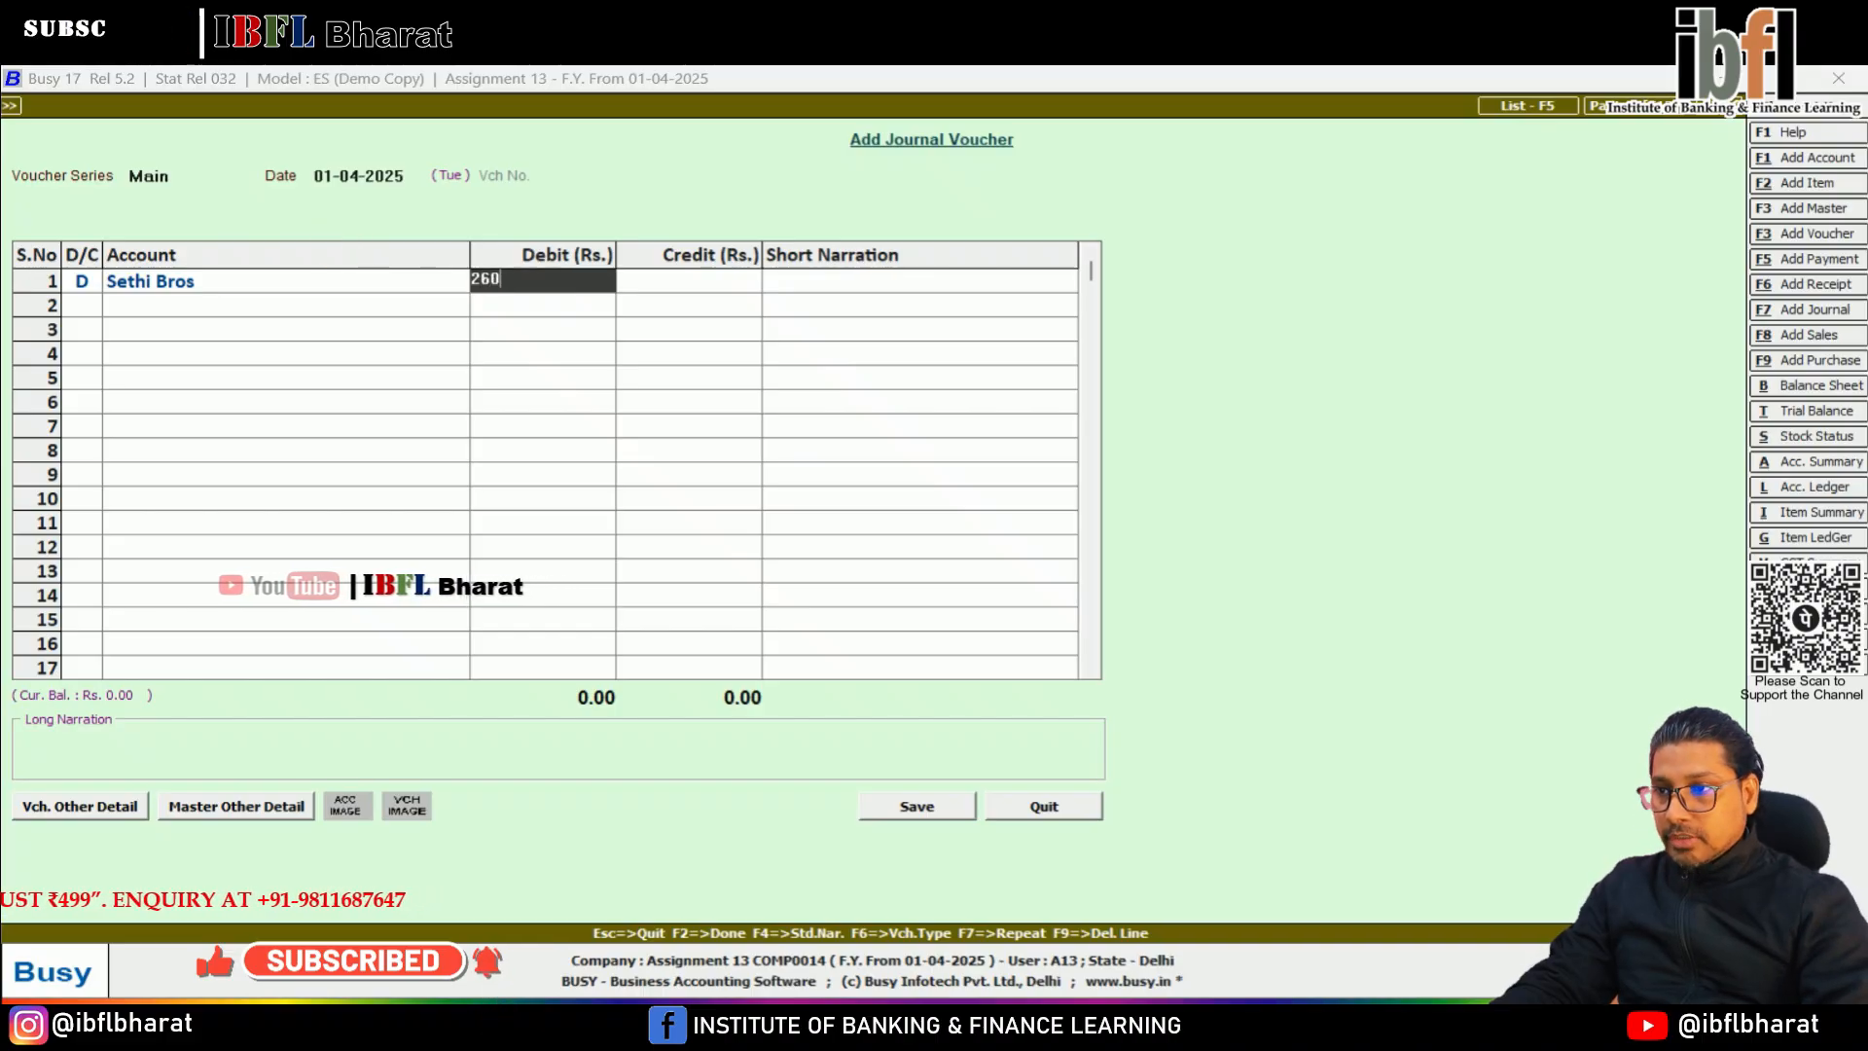
key(Return)
key(Return)
text(sale)
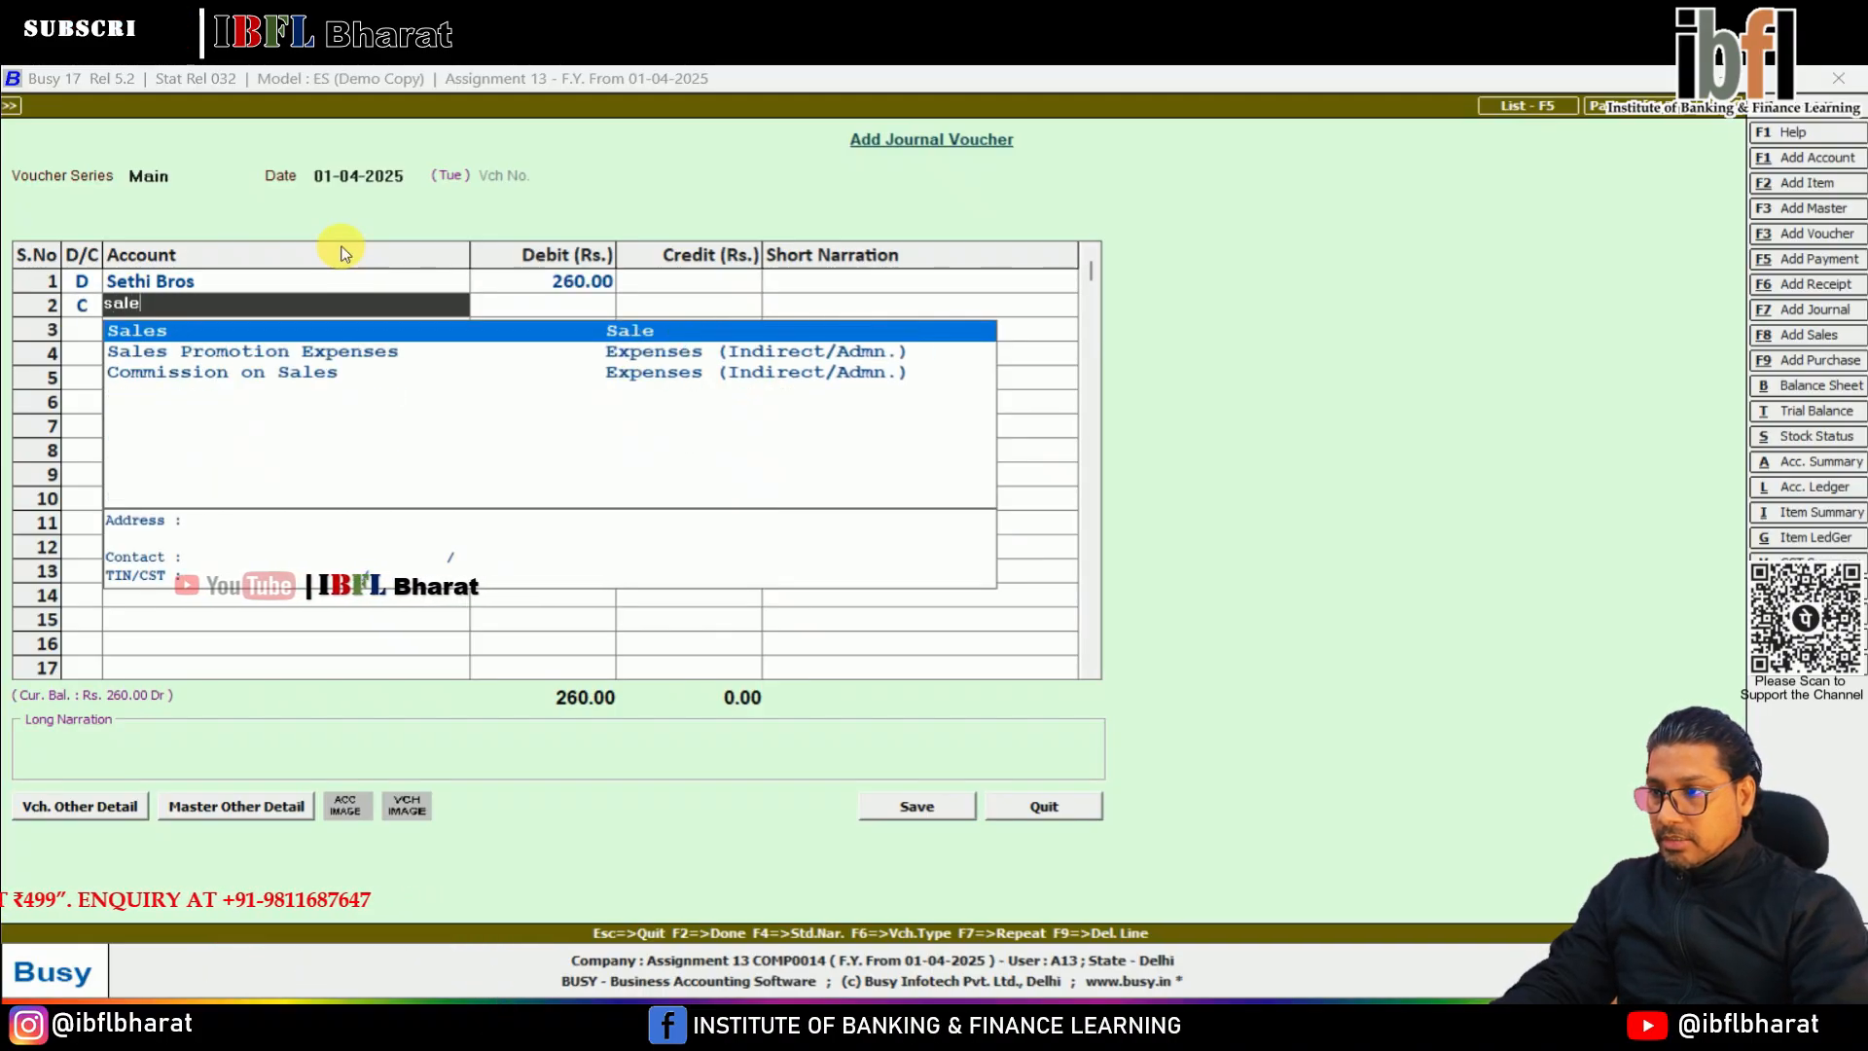
Save the journal voucher with the new bill reference SB1 for the 260 owed by Sethi Bros
key(Return)
key(F2)
key(Return)
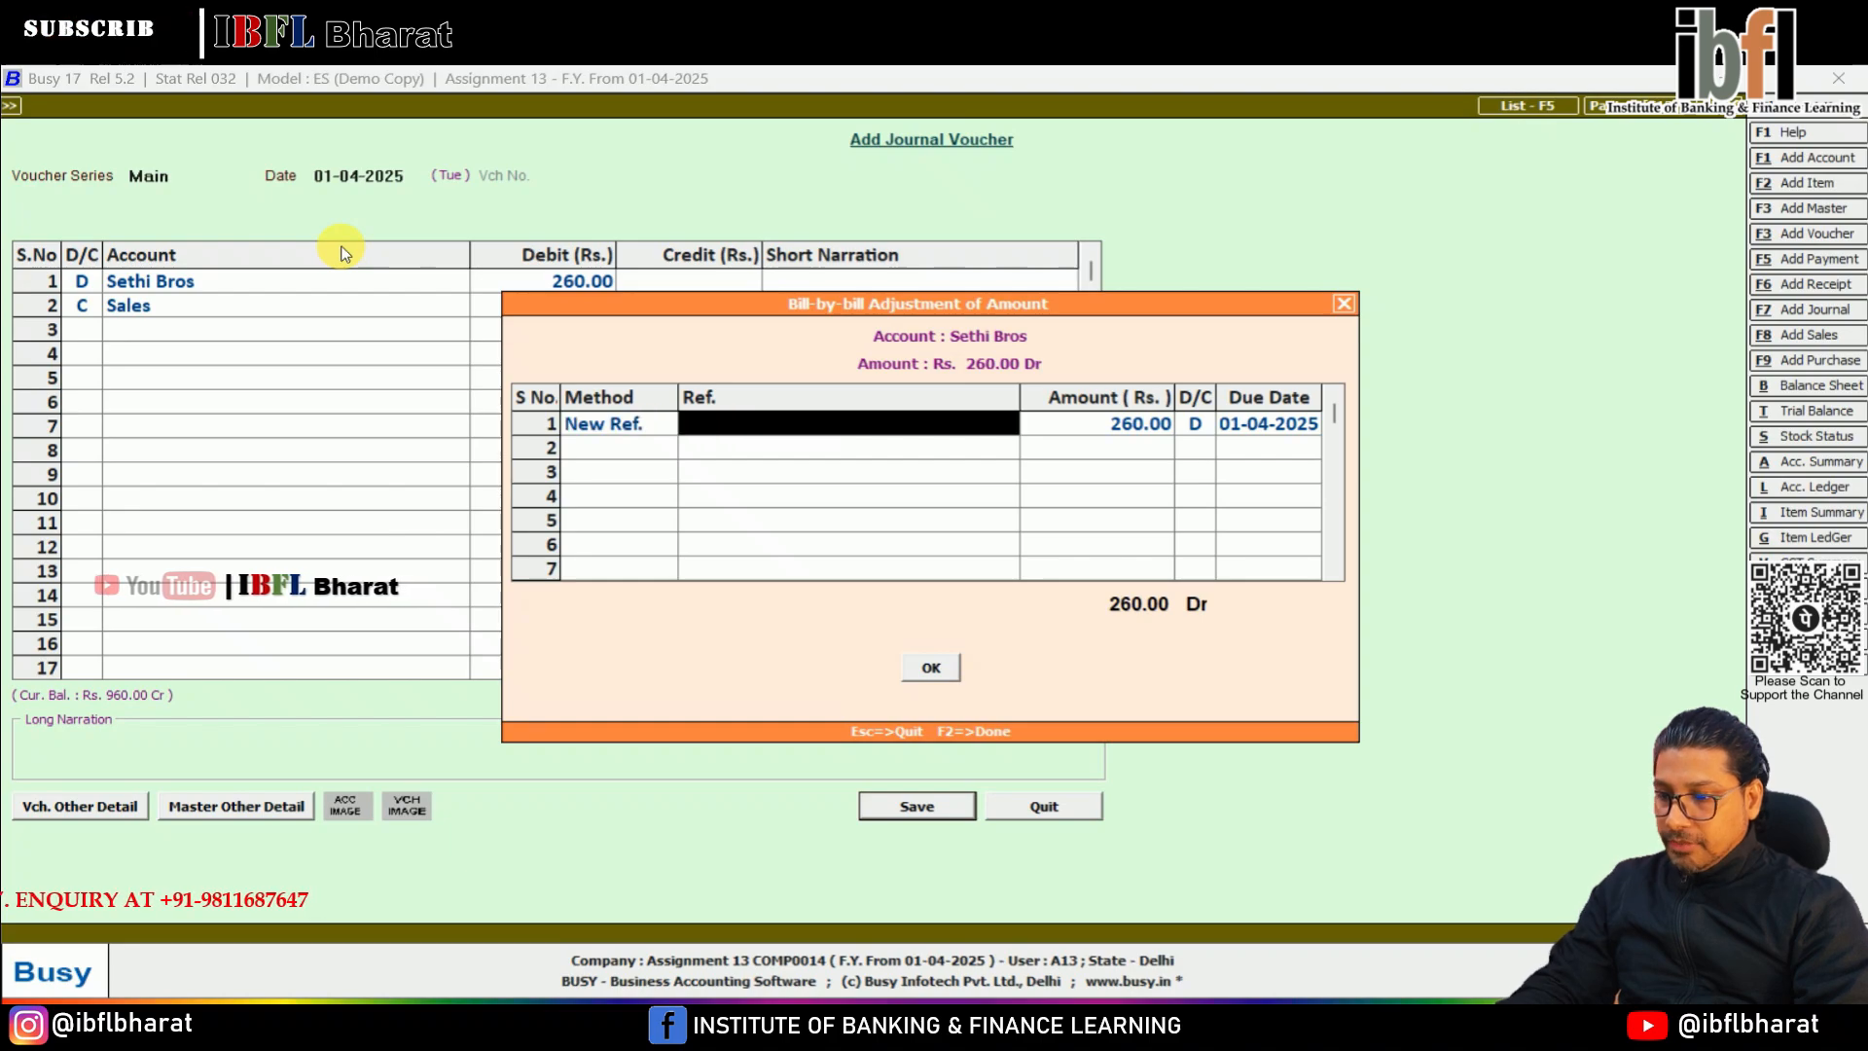
text(SB1)
key(Return)
key(Return)
key(Return)
key(Return)
key(Return)
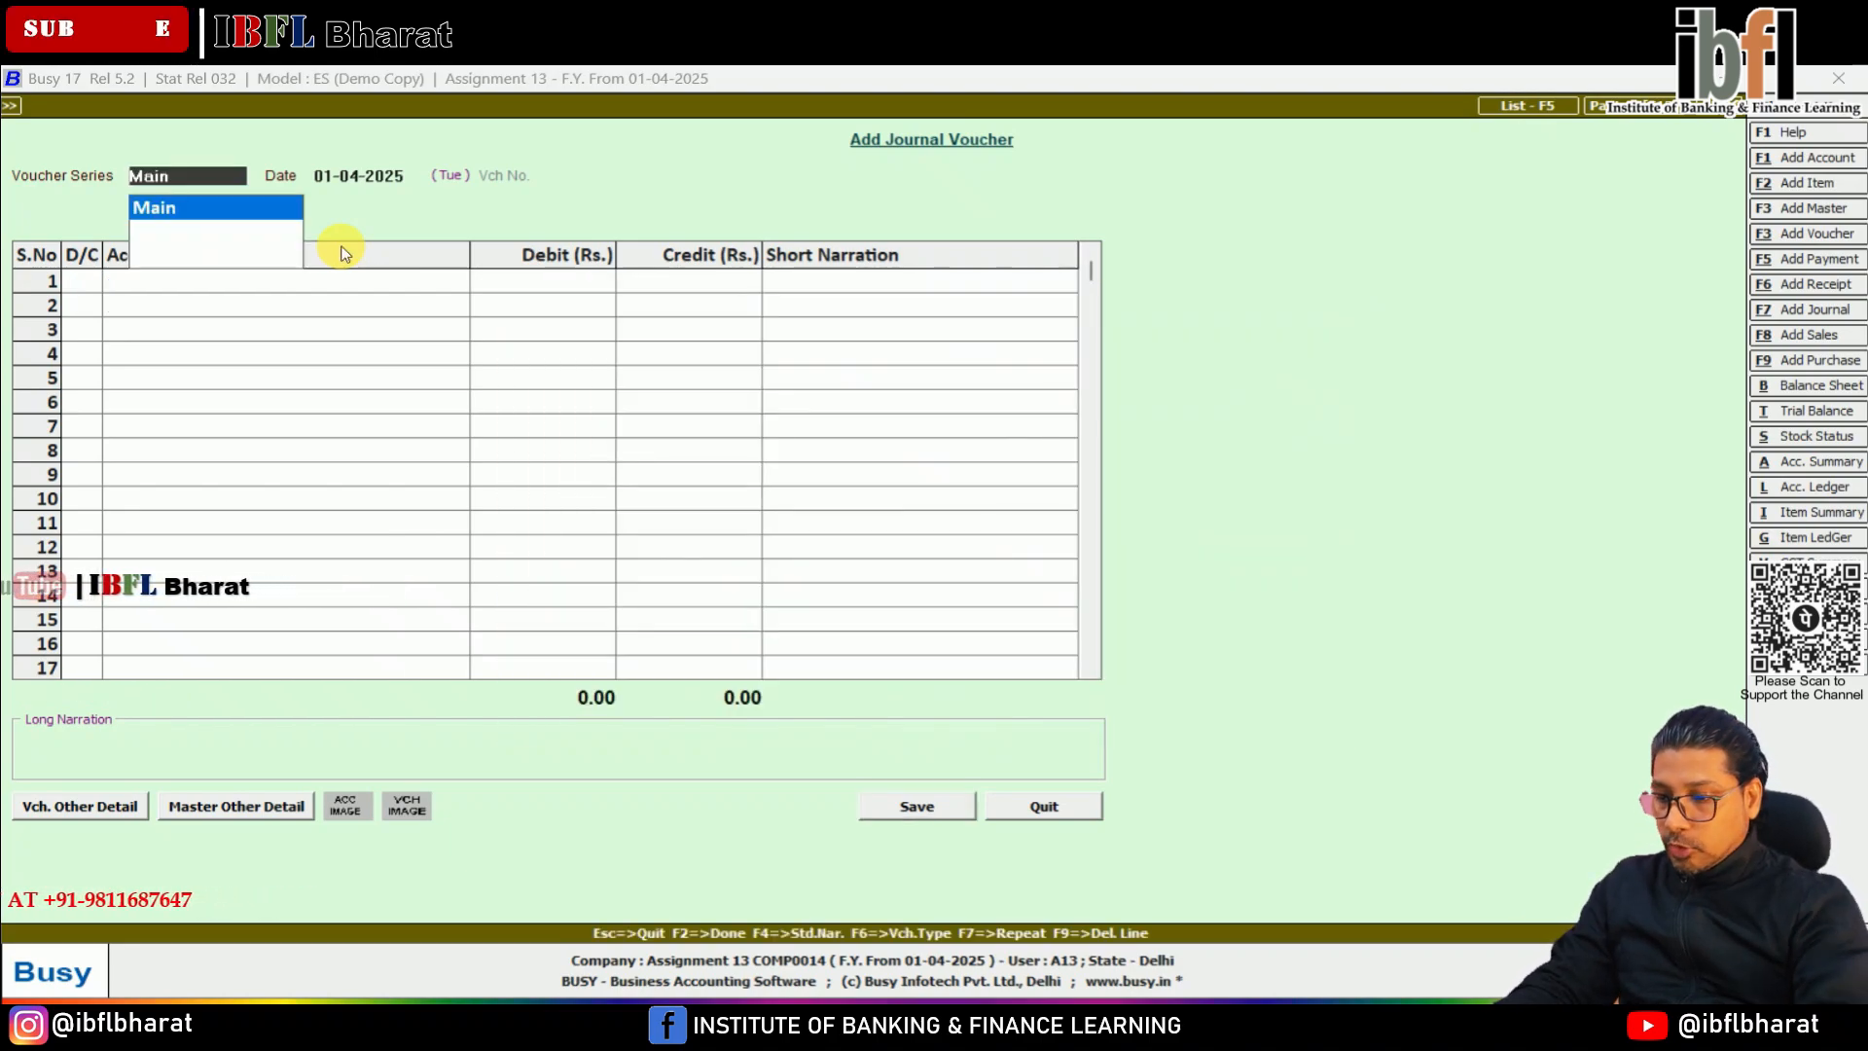
Start a Main series receipt voucher and credit Sethi Bros with 260 on the first line
key(F6)
text(se)
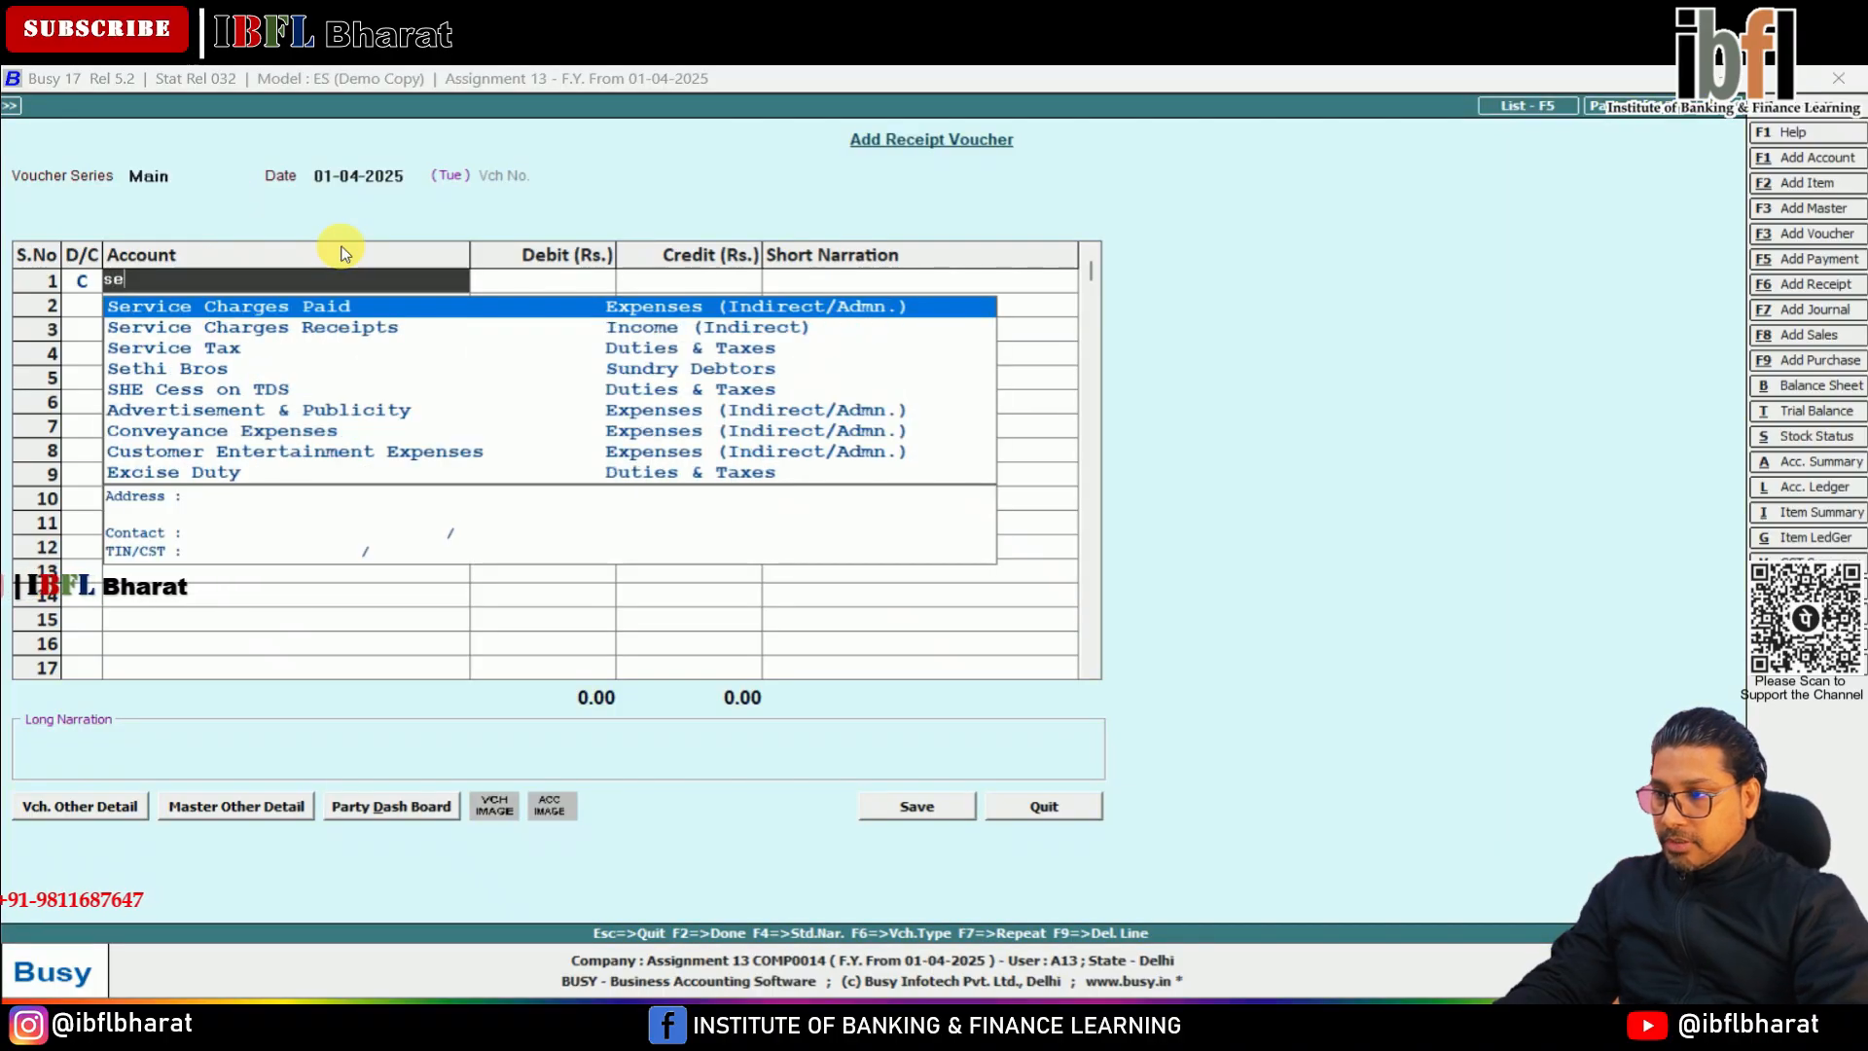
text(t)
key(Return)
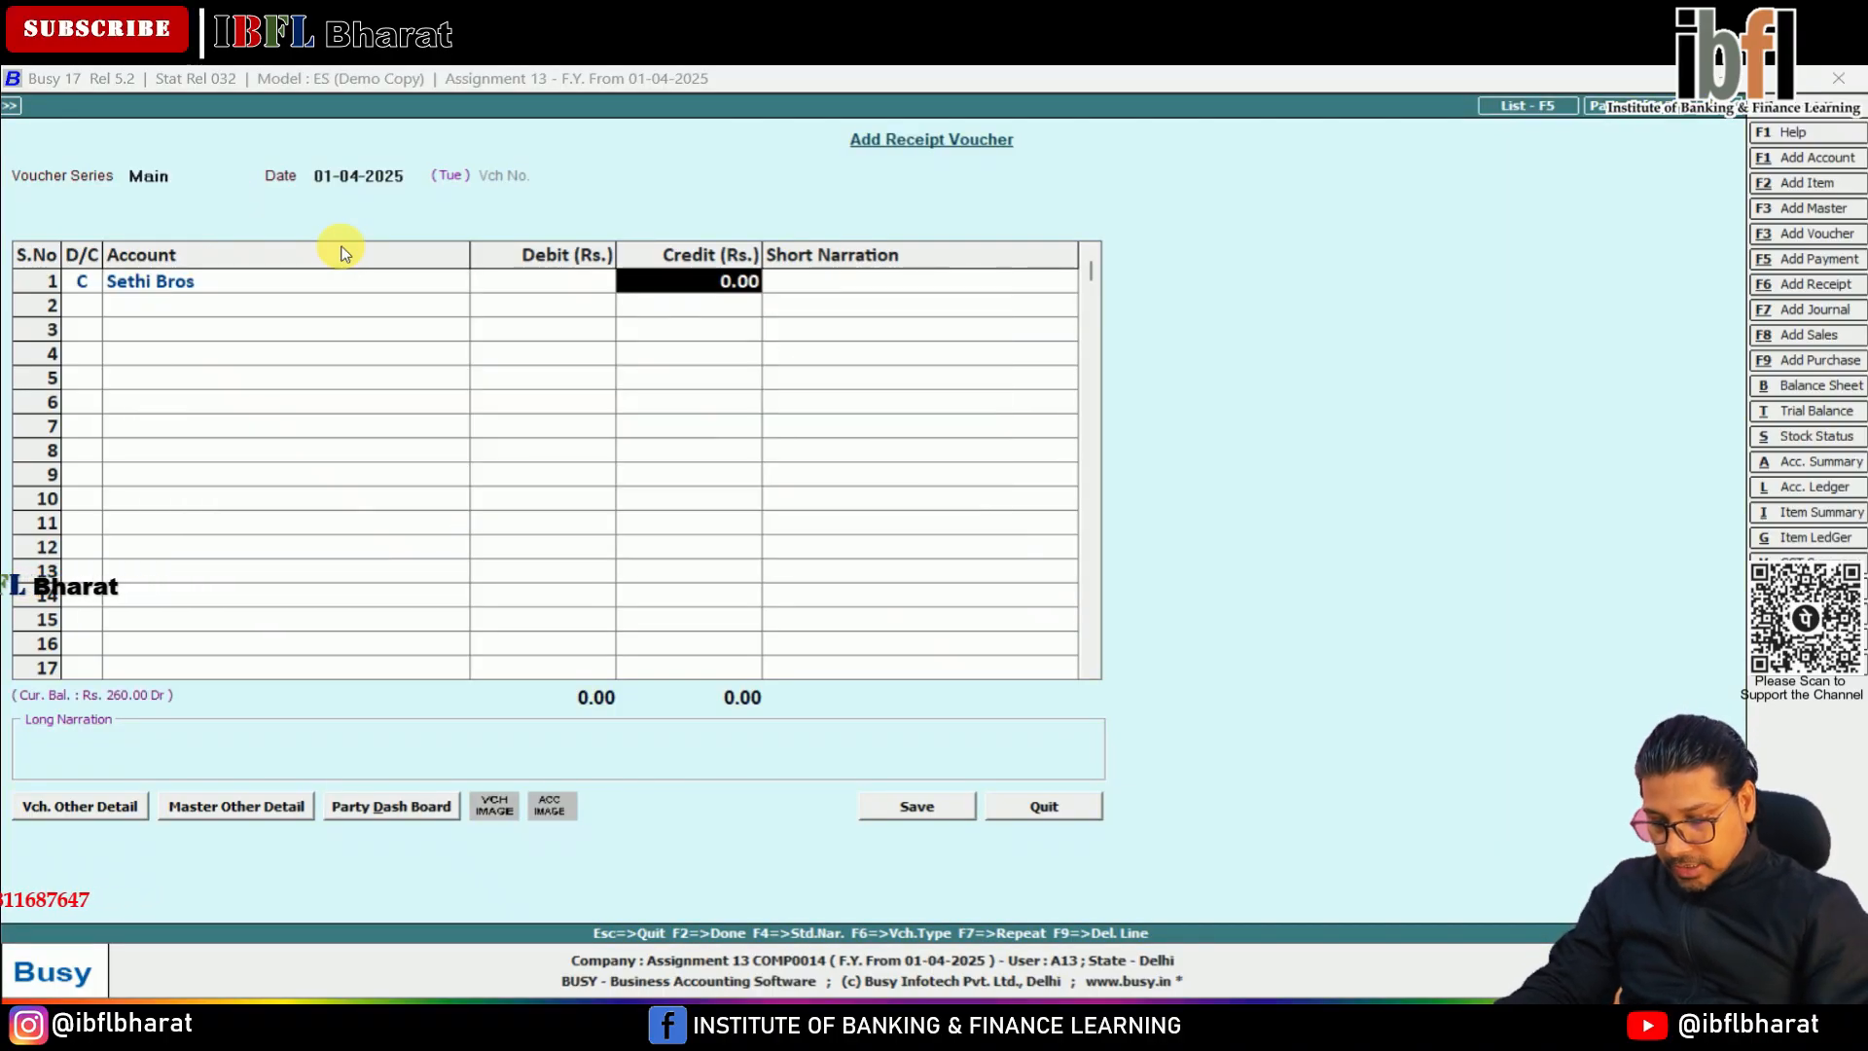
text(260)
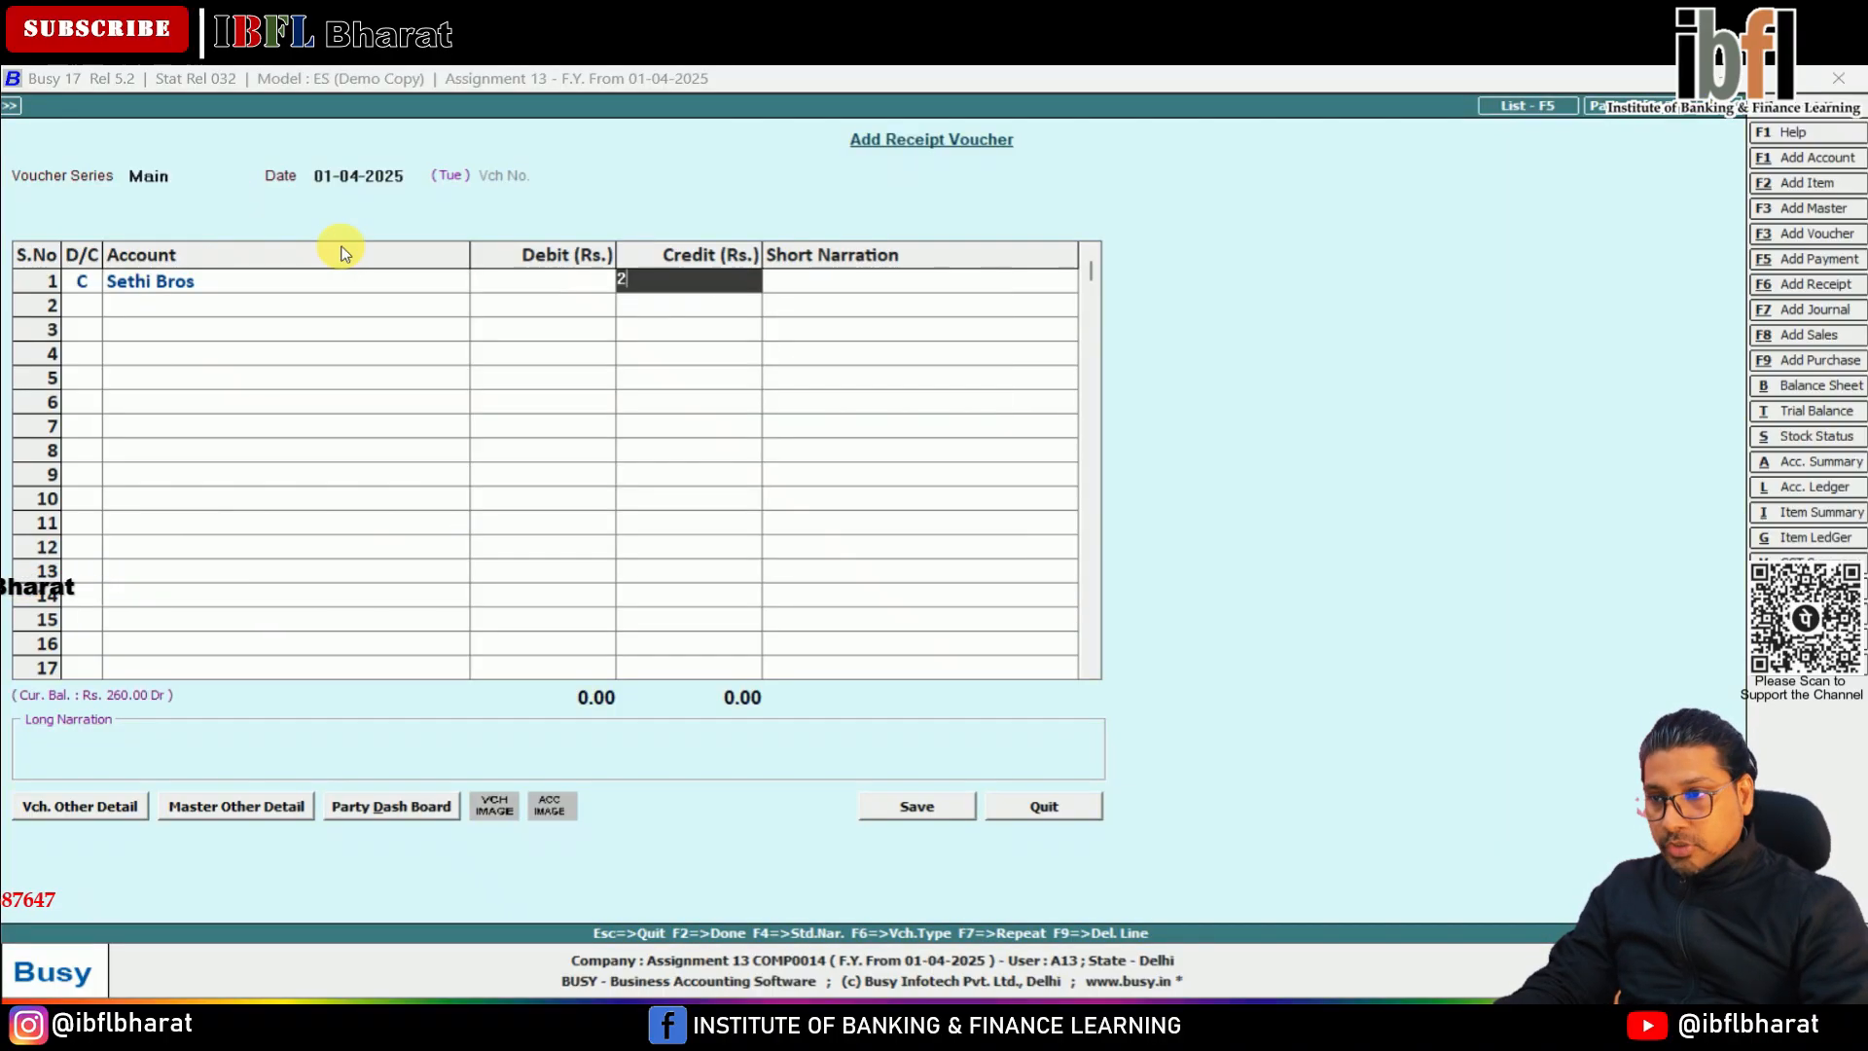
key(Return)
key(Return)
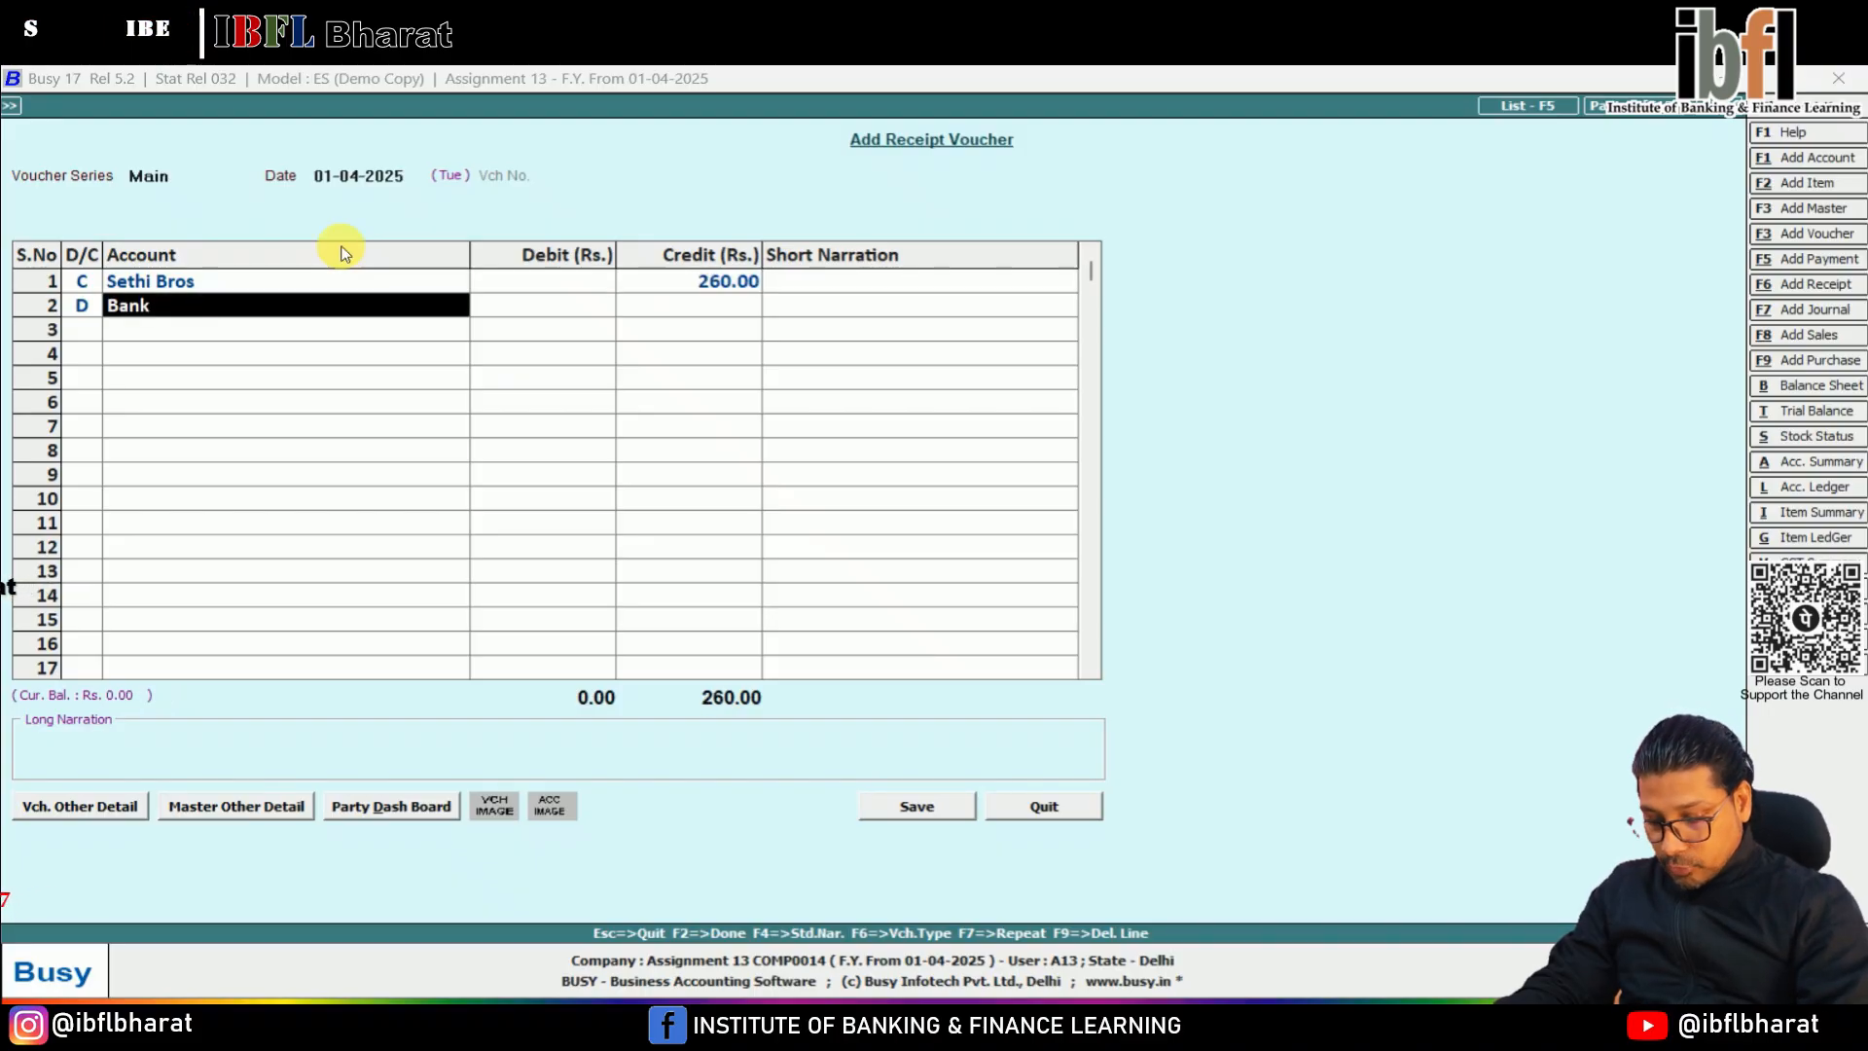
Debit the Bank account with 250 on the second line of the receipt voucher
key(space)
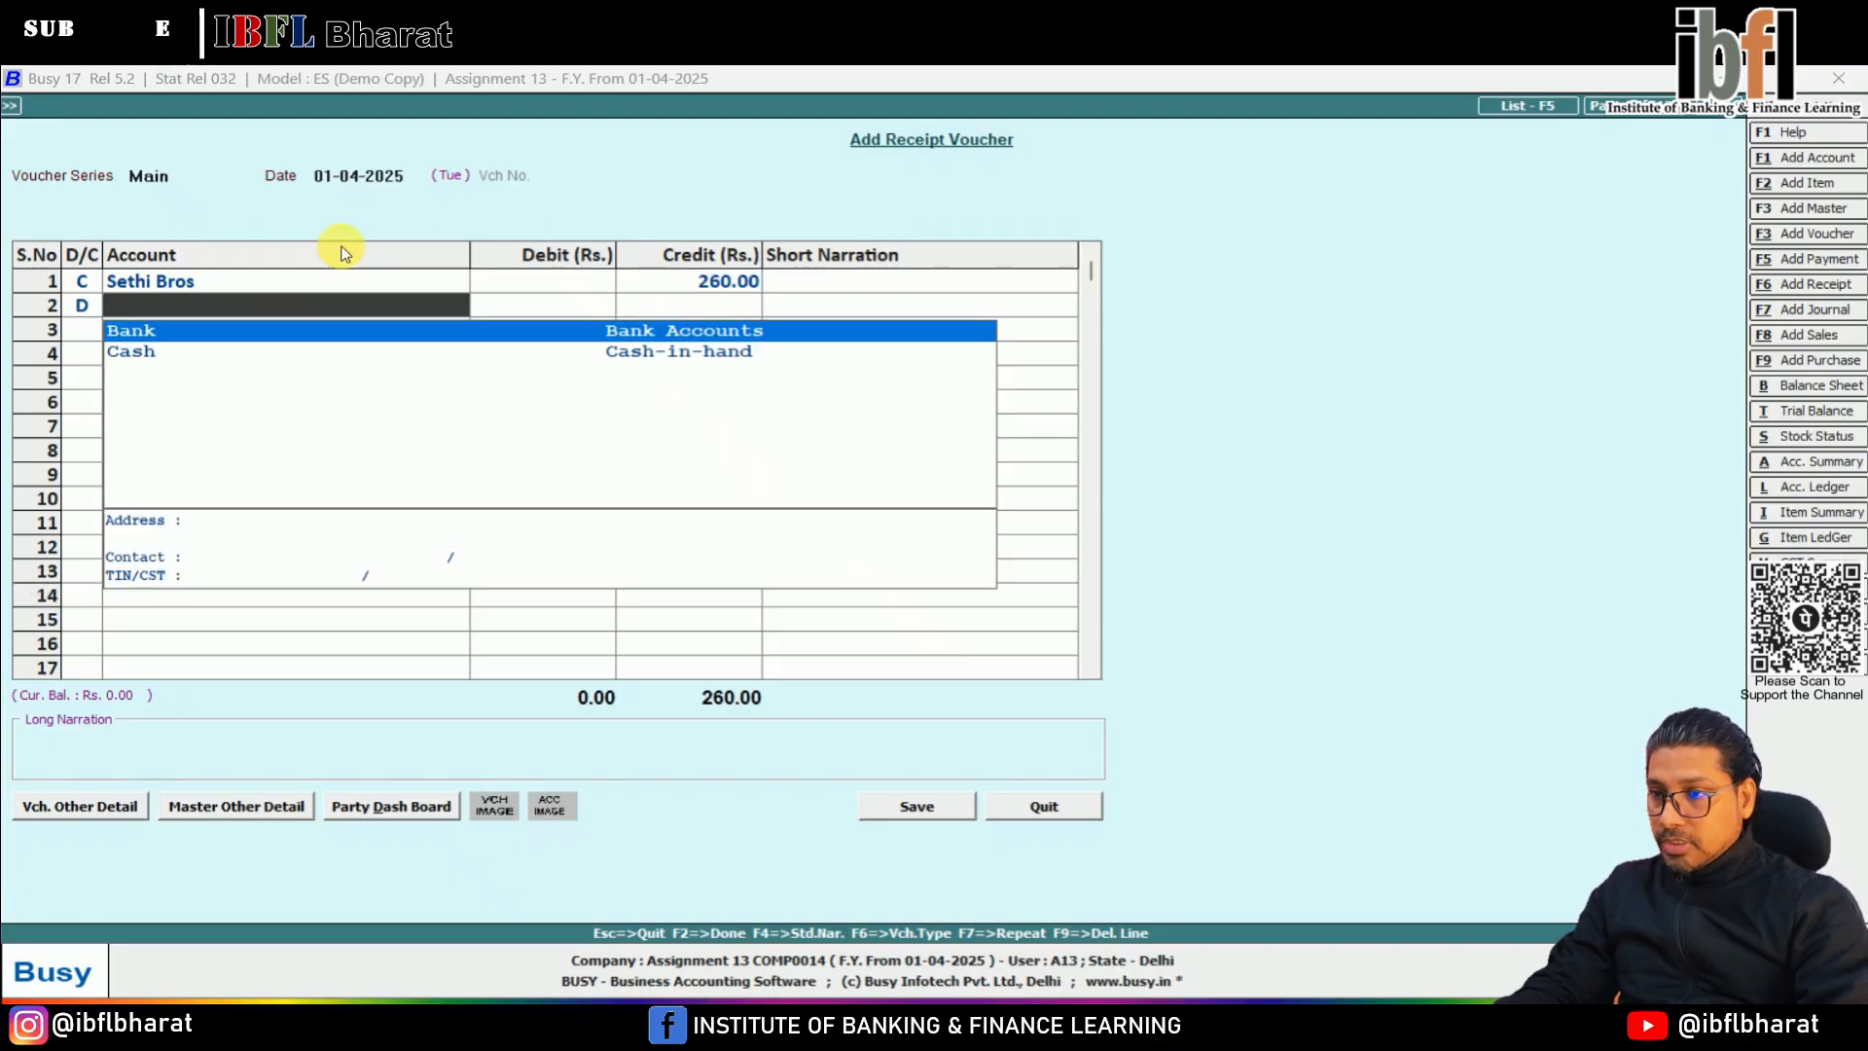
key(Return)
text(250)
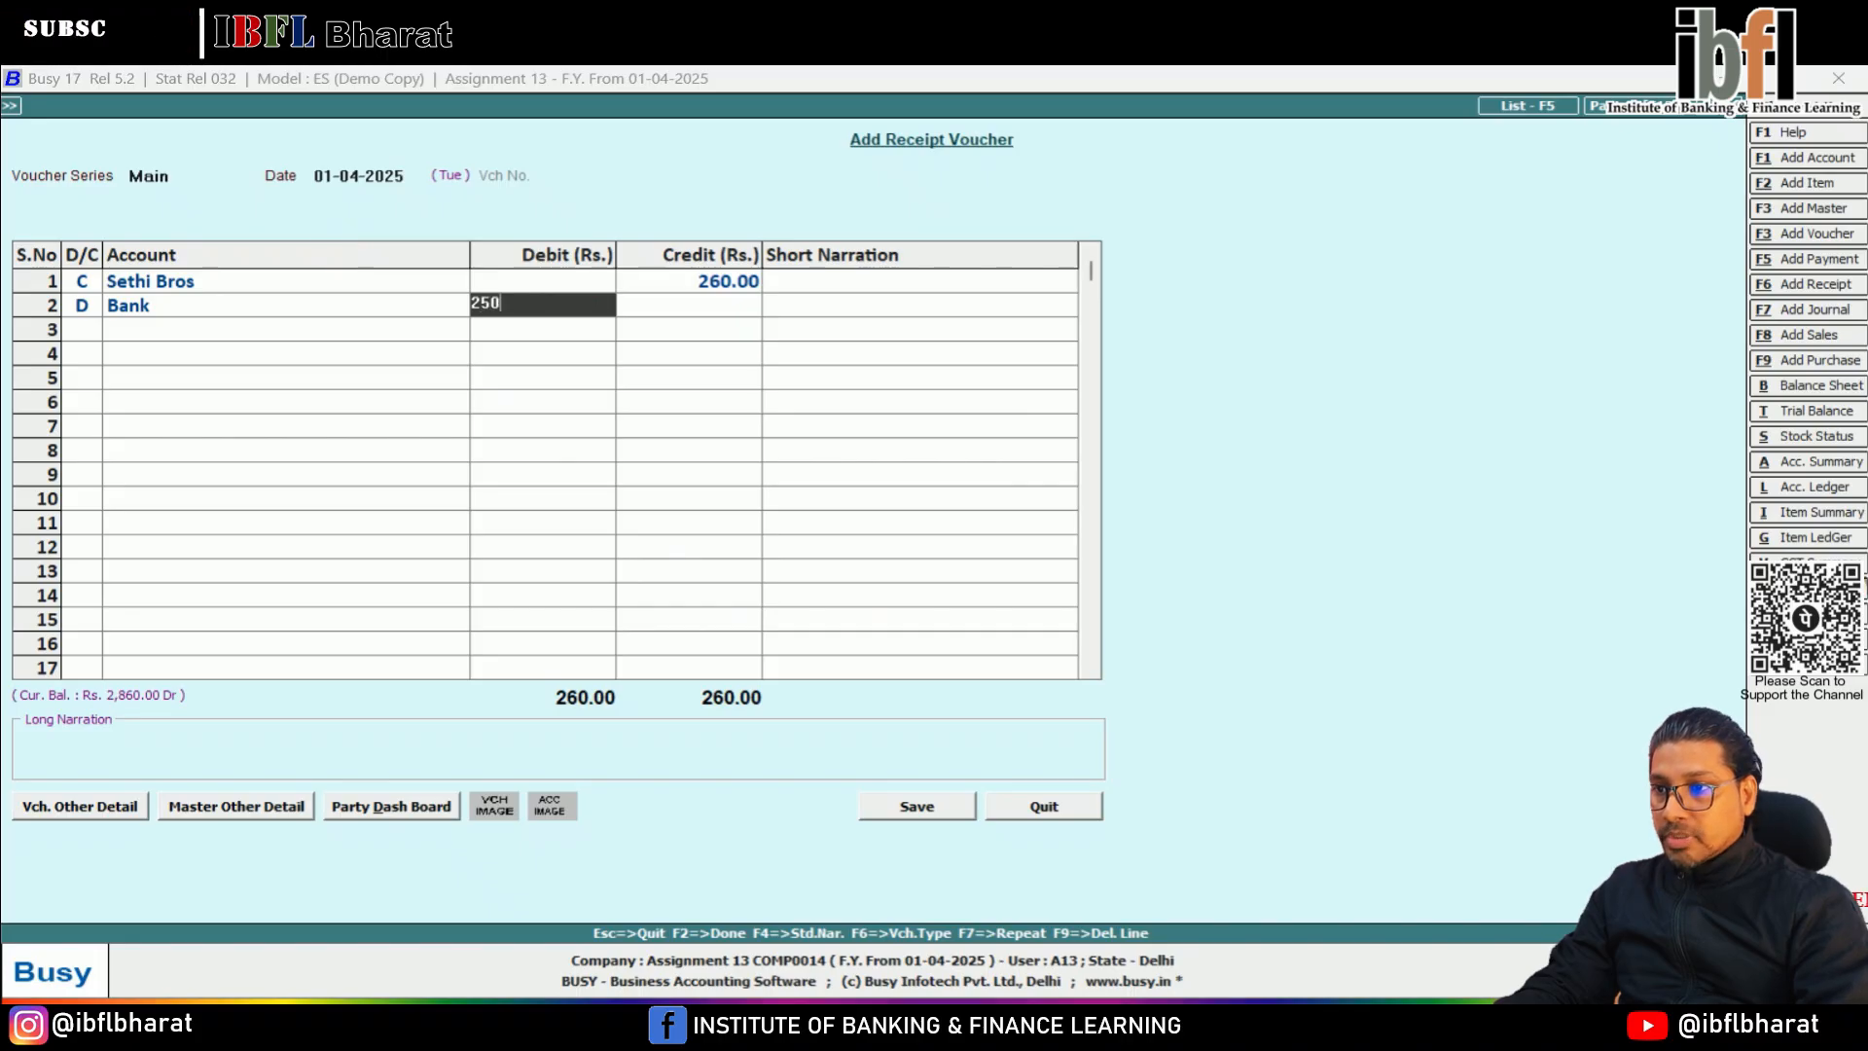
key(Return)
key(Return)
Debit Dis Allowed with the remaining 10 on the third line of the receipt voucher
key(Return)
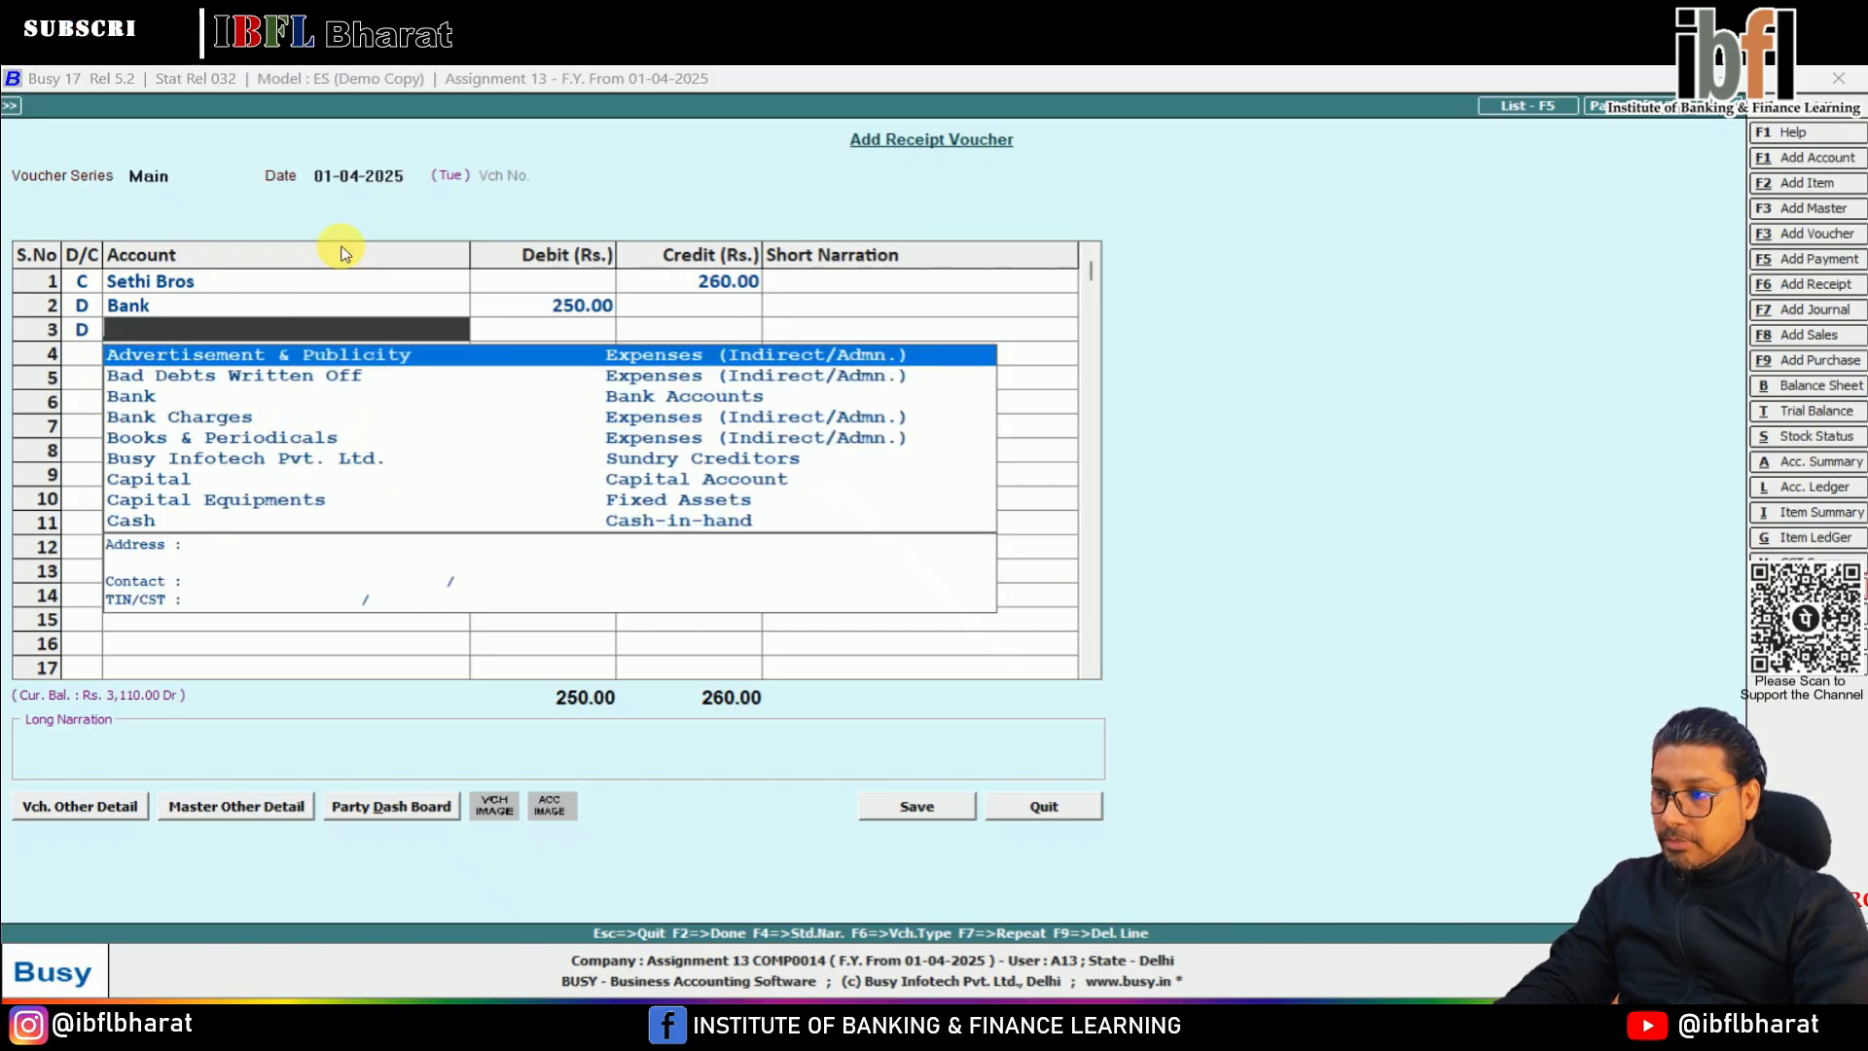
text(dis)
key(Return)
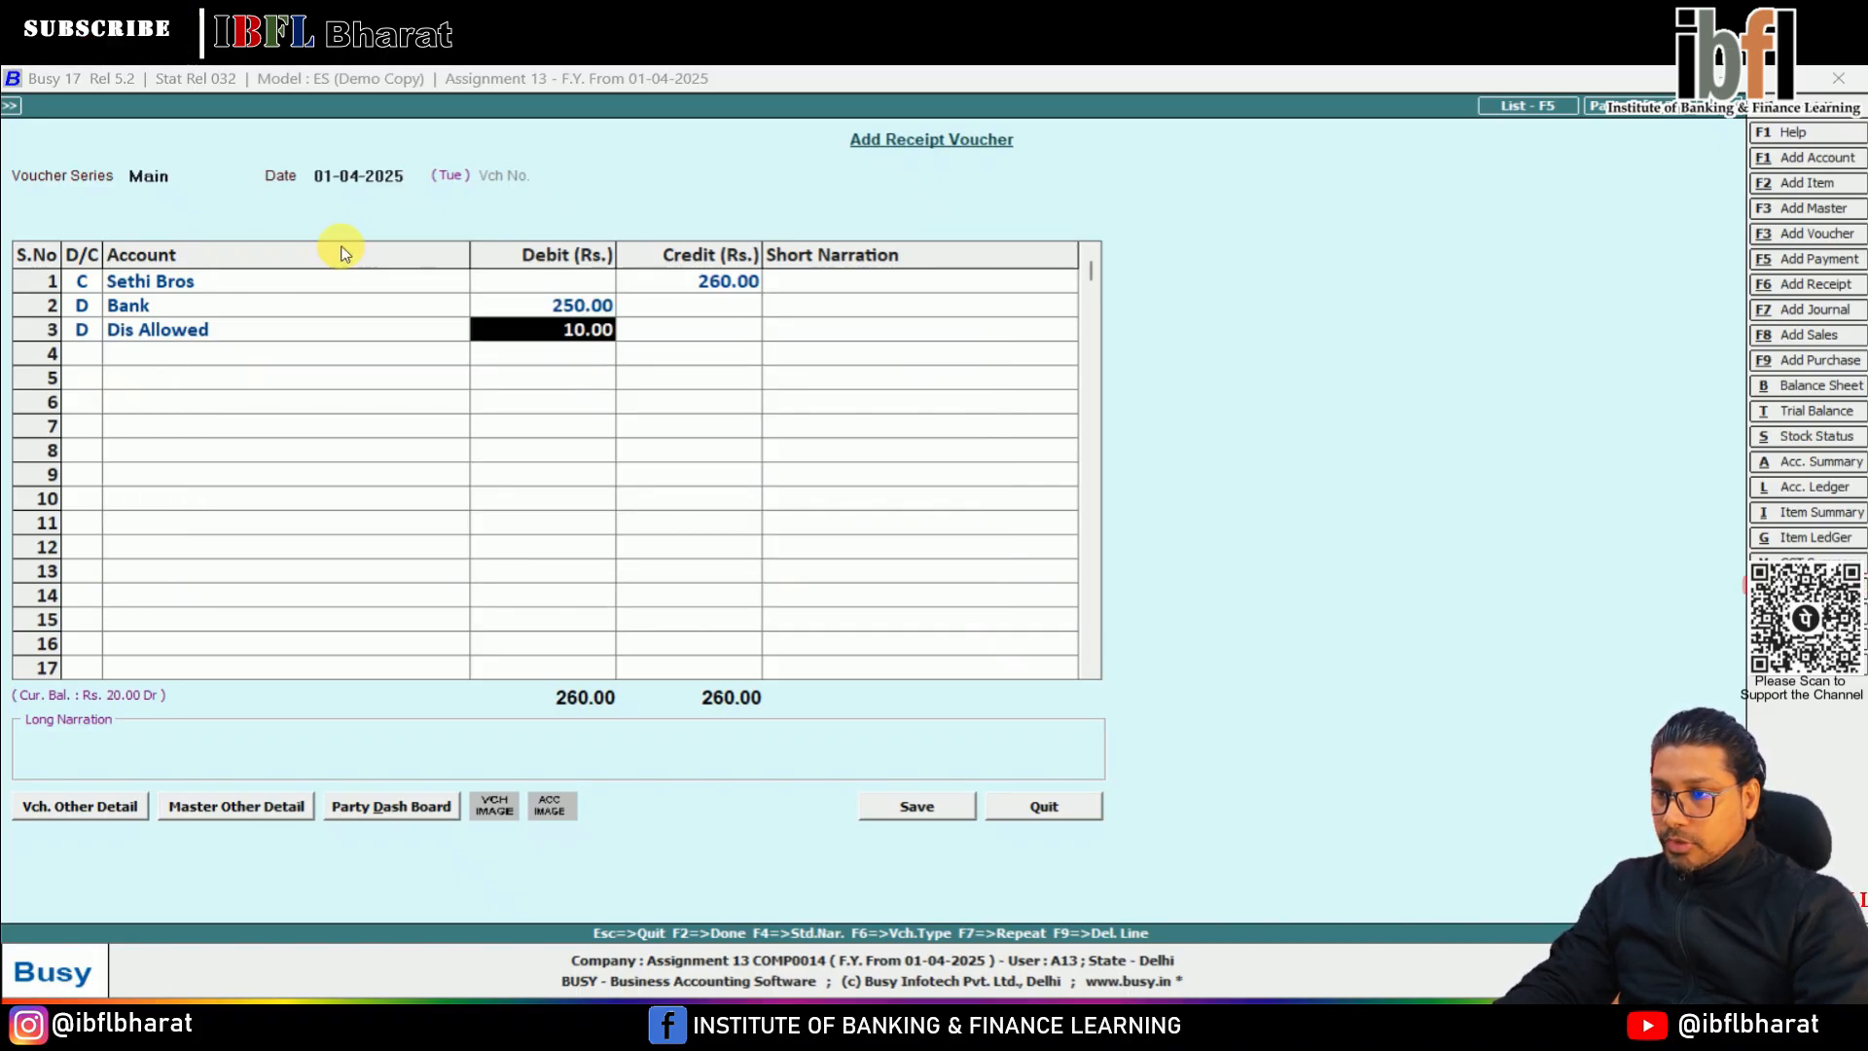
Save the receipt voucher, adjusting the Sethi Bros amount of 260 against its existing bill, and leave voucher entry
key(Return)
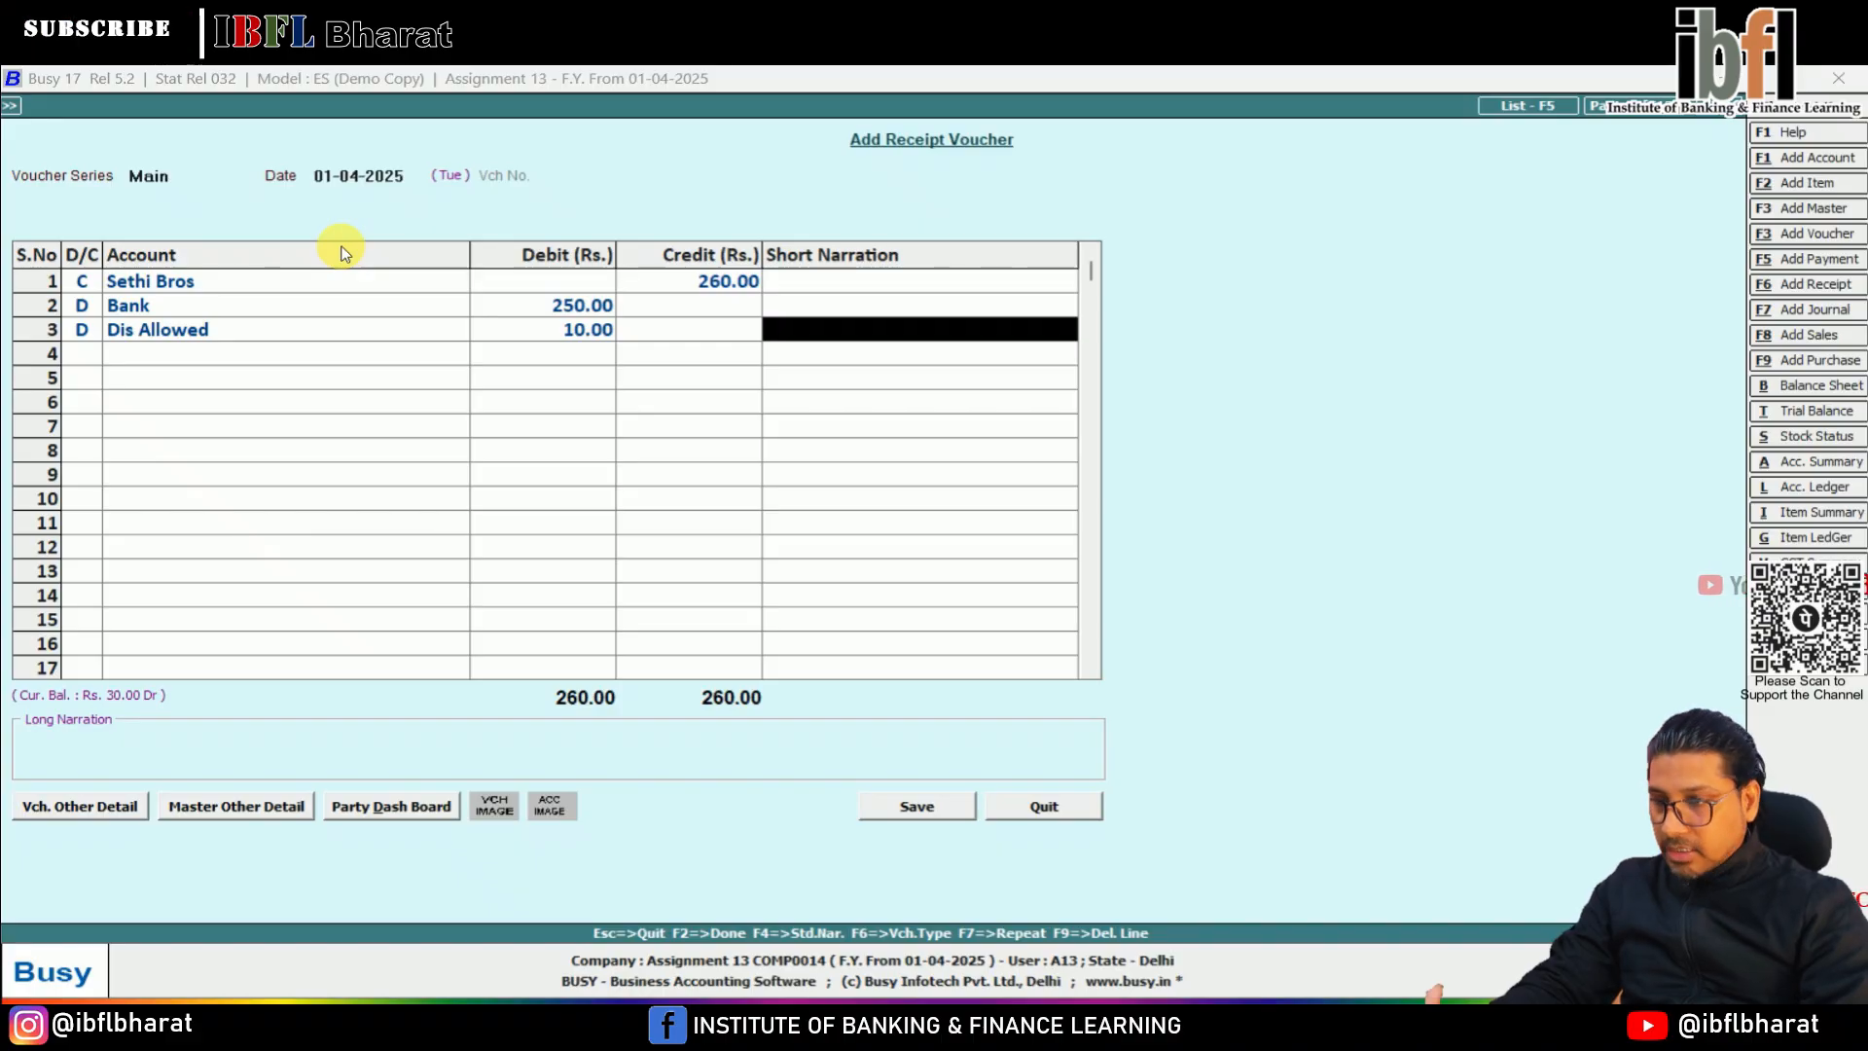
key(Return)
key(Return)
key(Return)
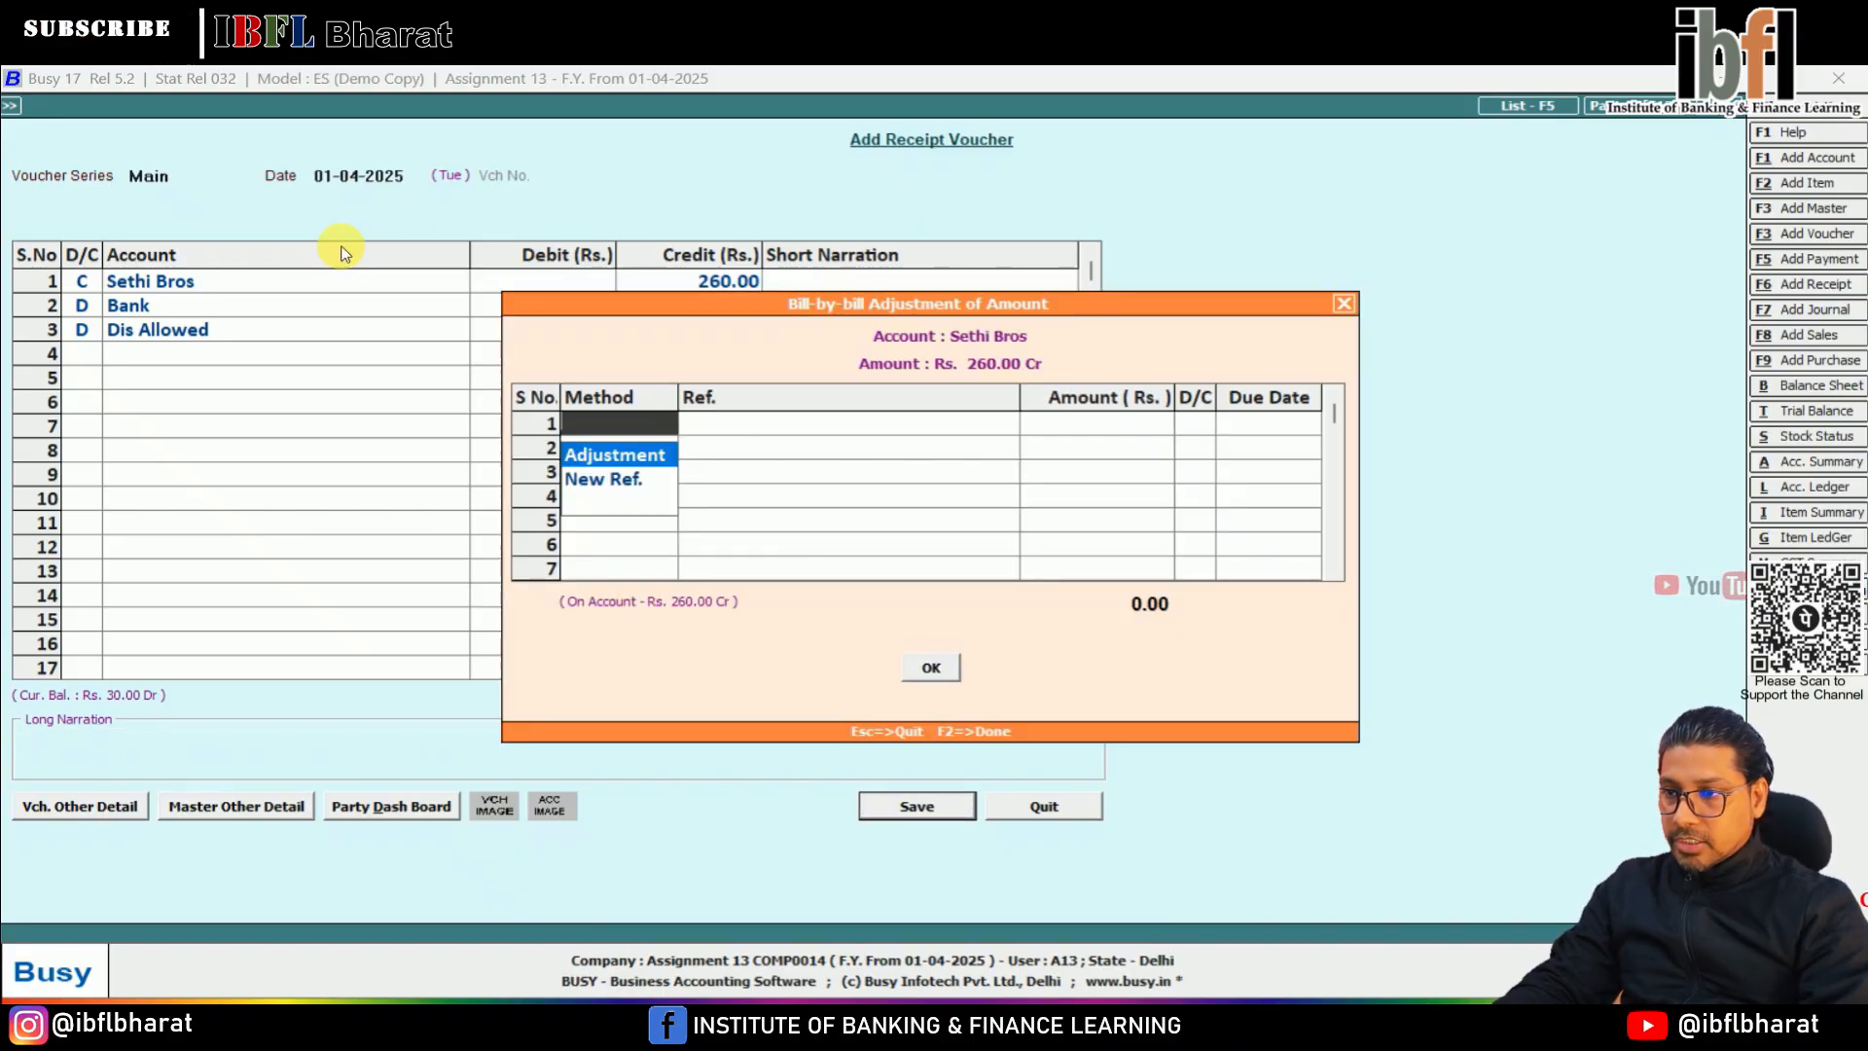
key(Return)
key(Return)
key(Return)
key(Return)
key(Return)
key(Return)
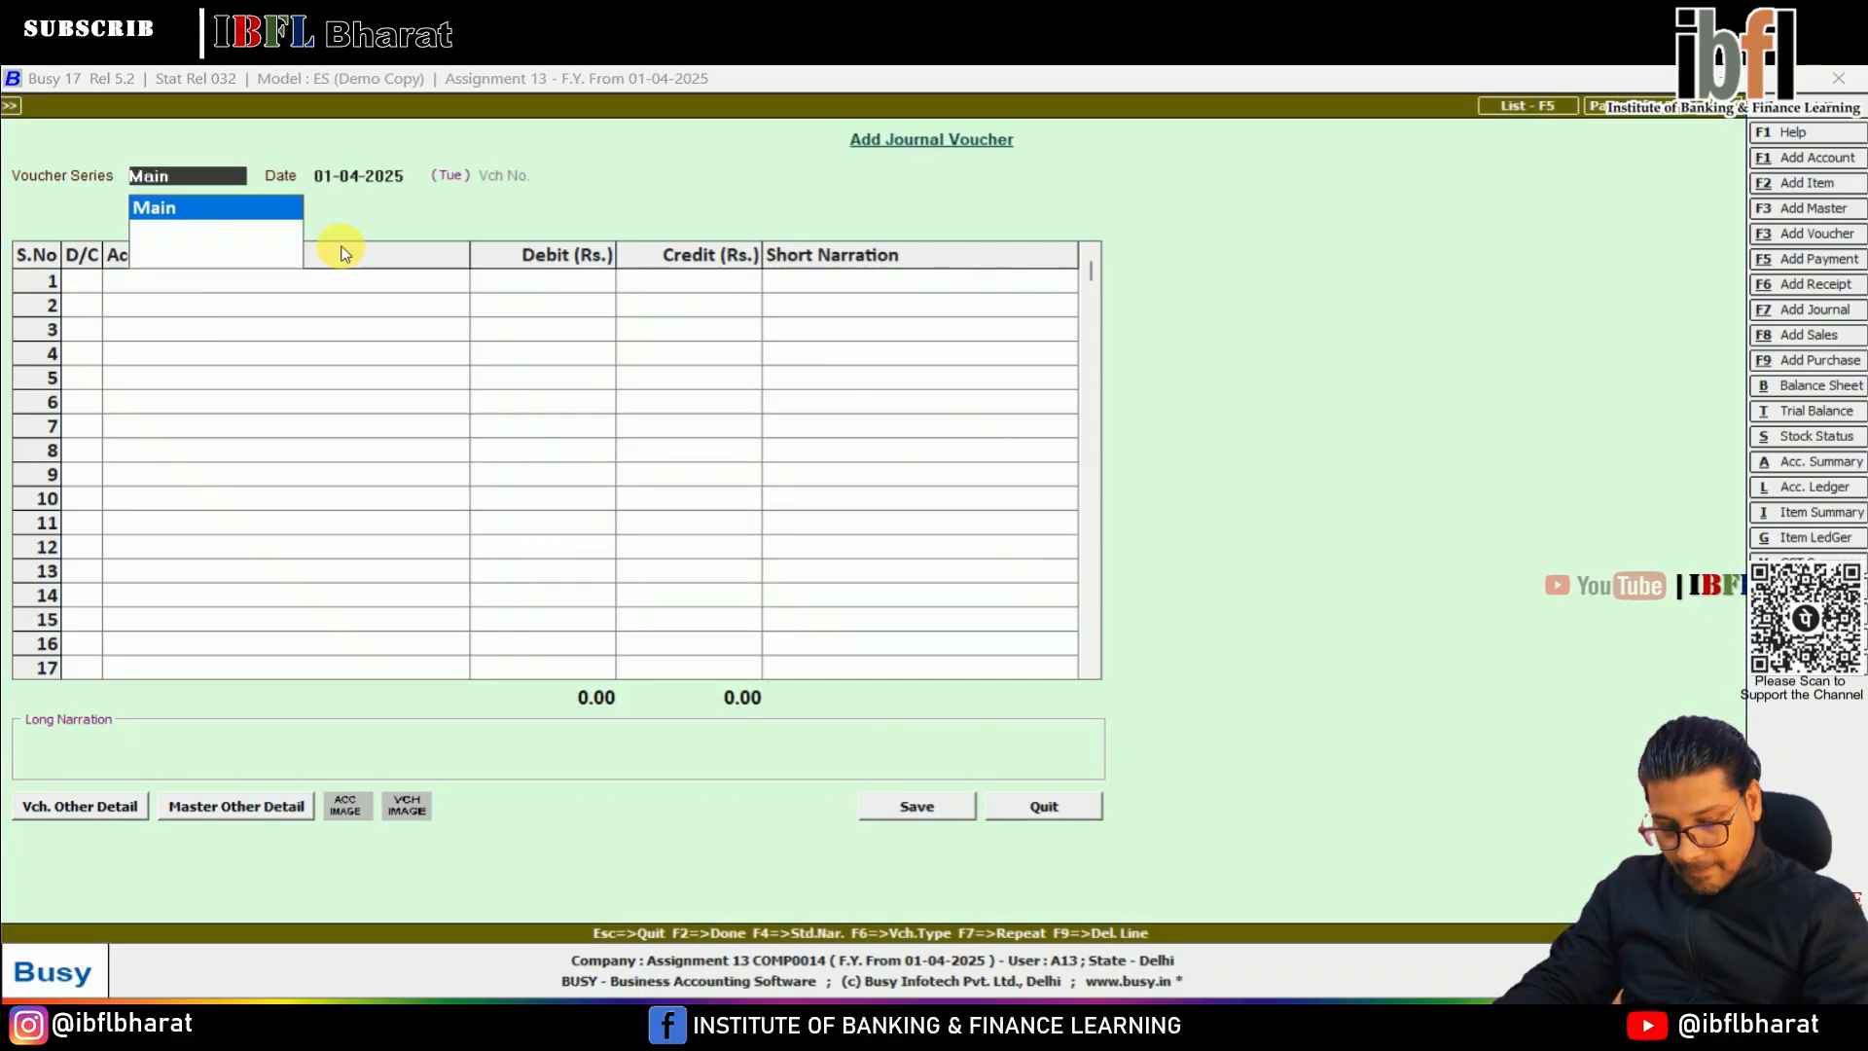
key(Escape)
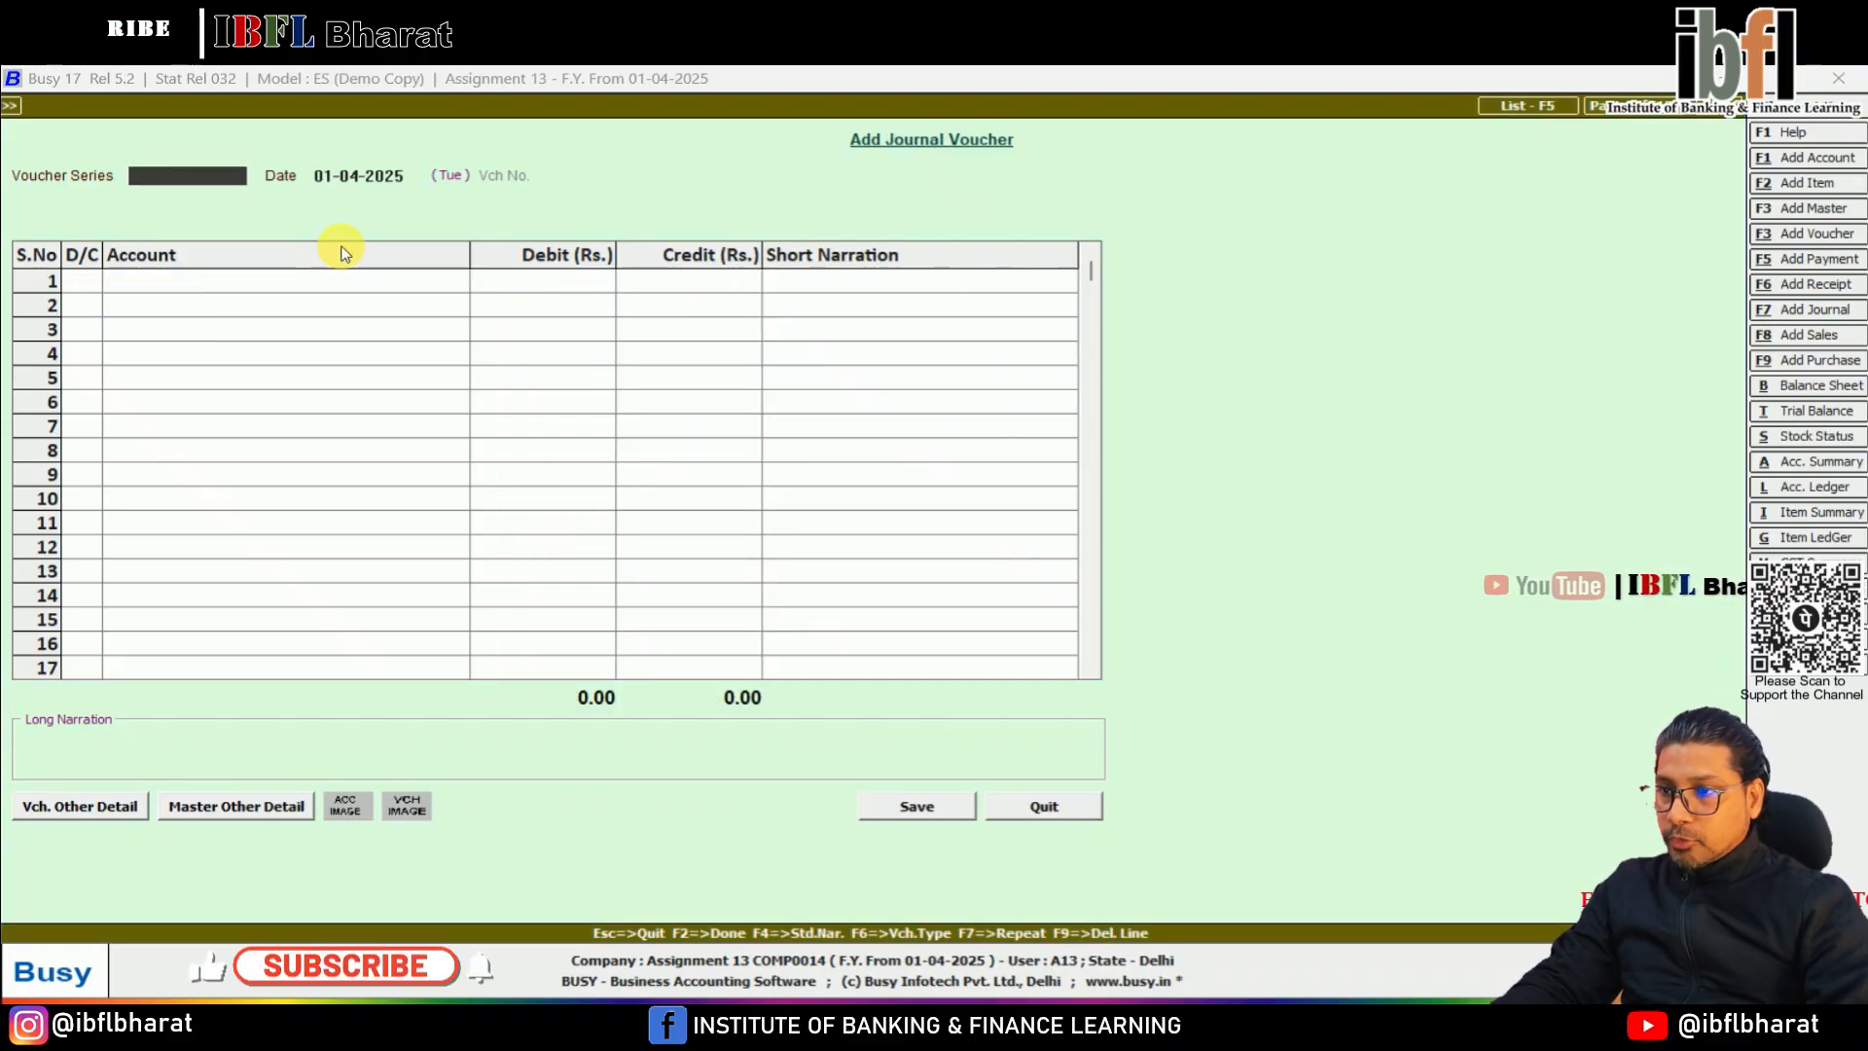
Start a Main series contra voucher and debit the Bank account with 300 on the first line
key(Escape)
key(Return)
key(Down)
key(Down)
key(Down)
key(Return)
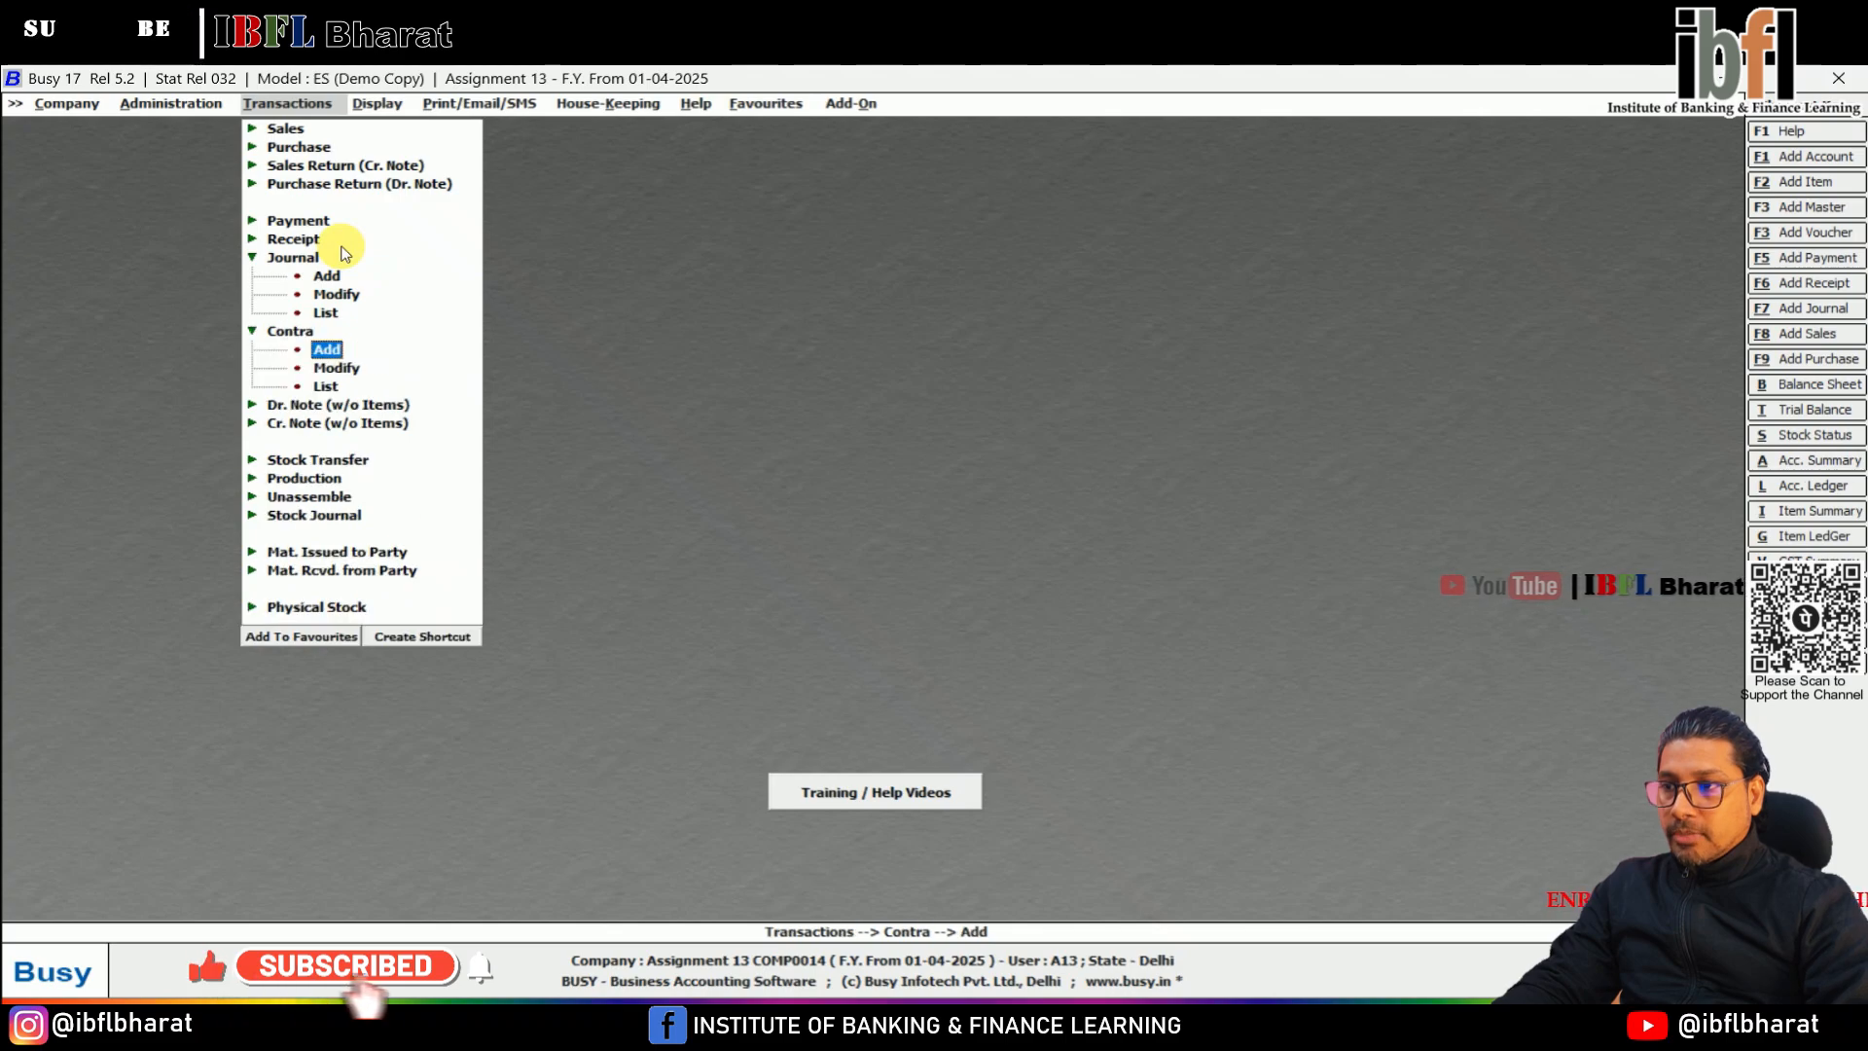
key(Return)
text(Bank)
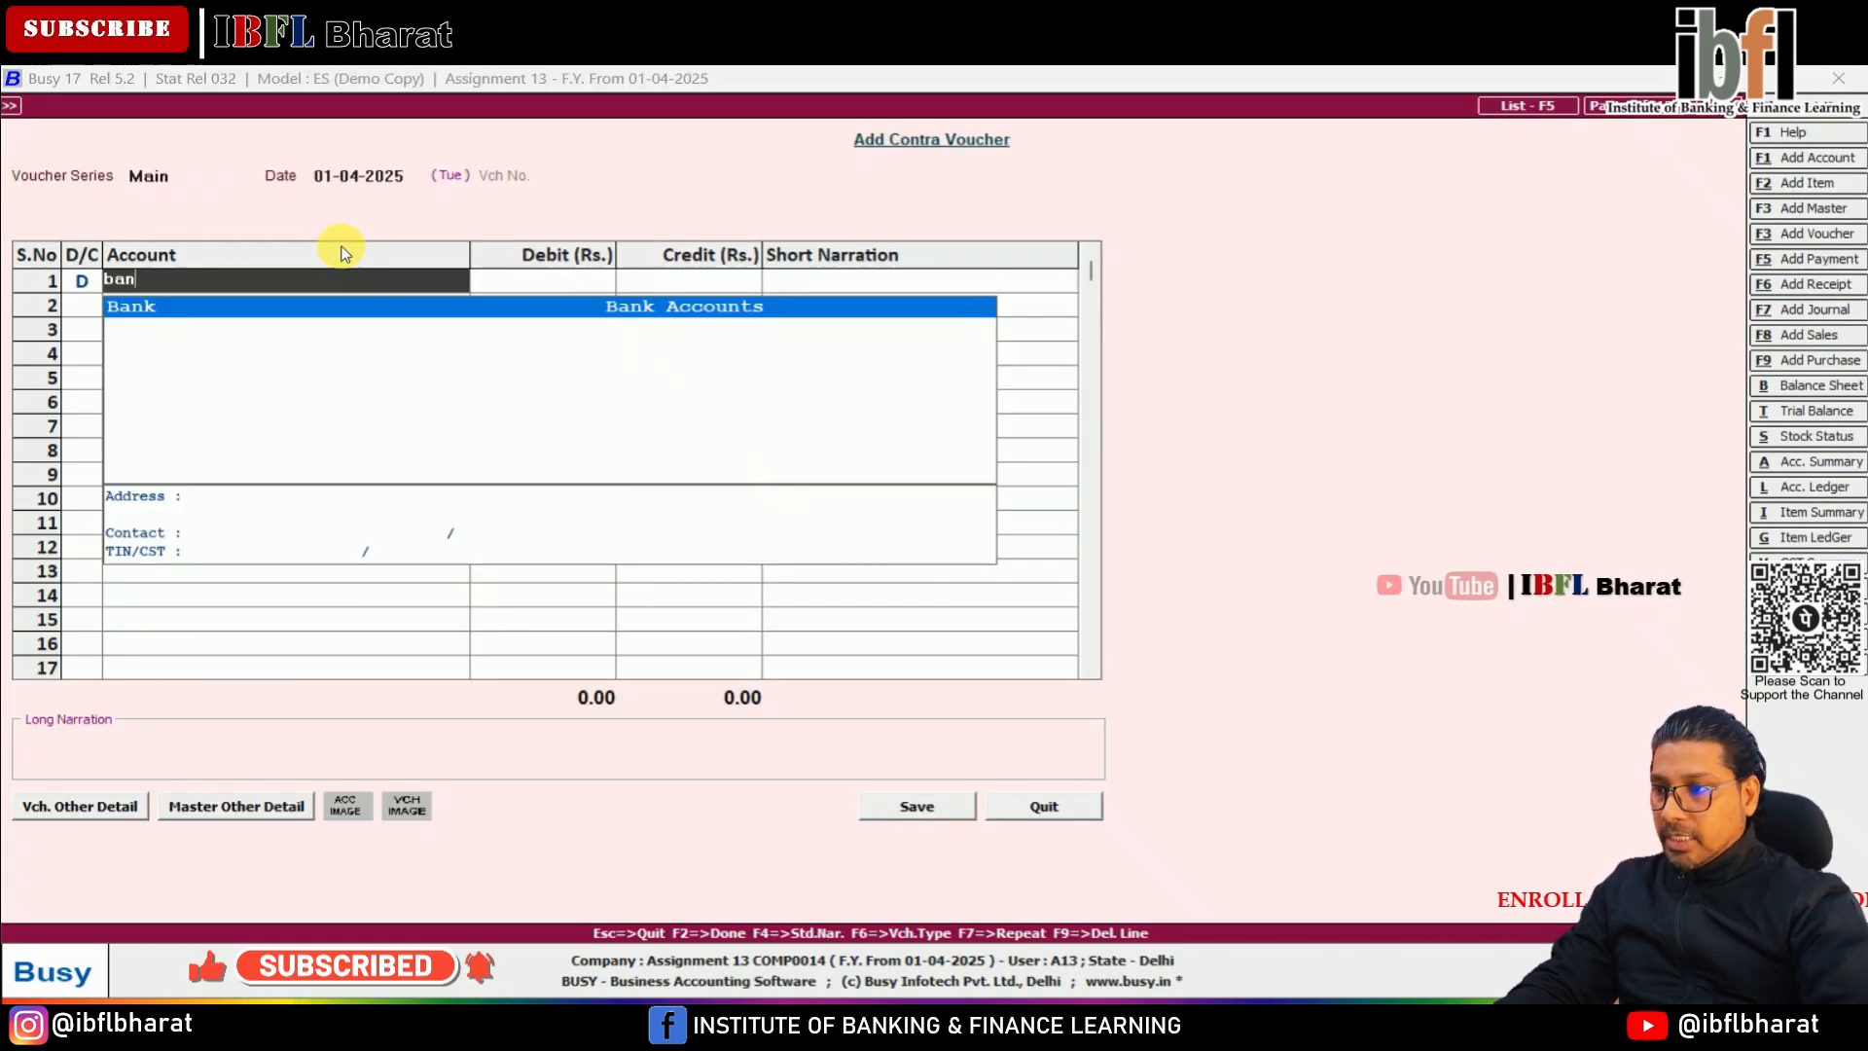
key(Return)
text(300)
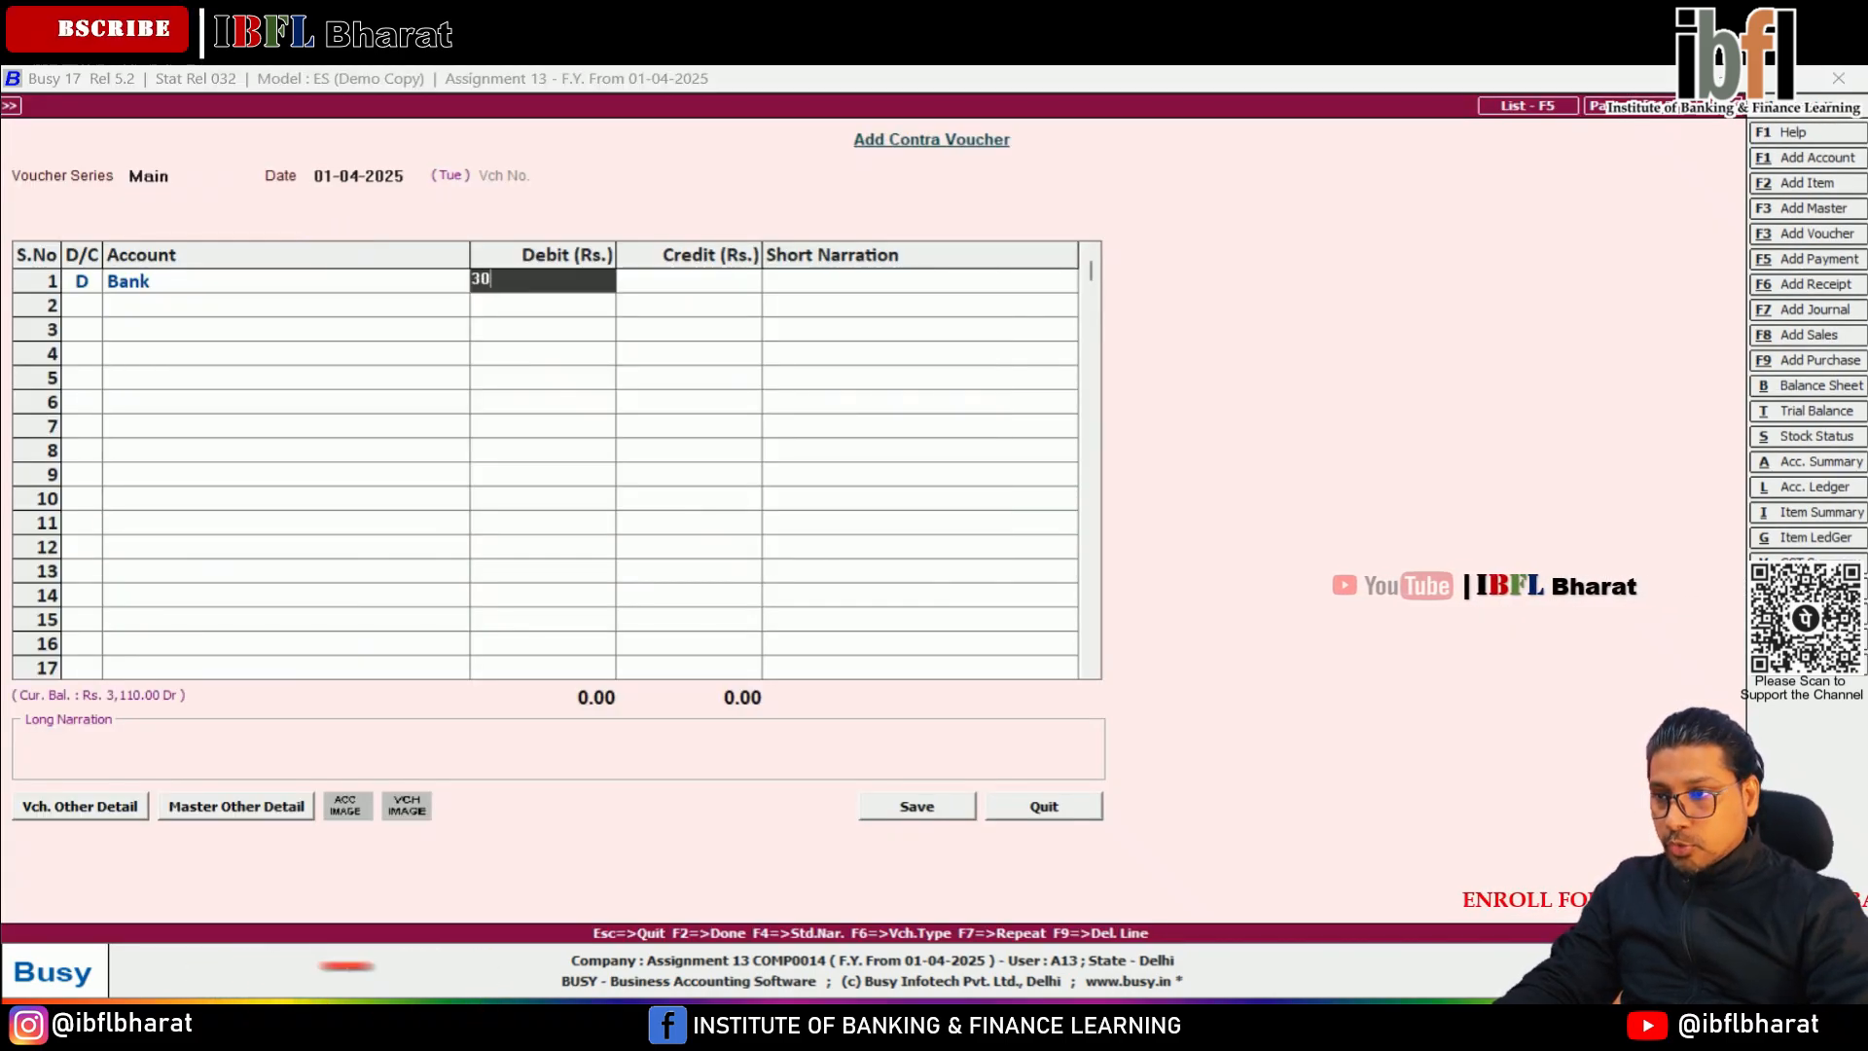
key(Return)
Credit Cash with 300 on the second line of the contra voucher and save it
key(Return)
text(Cash)
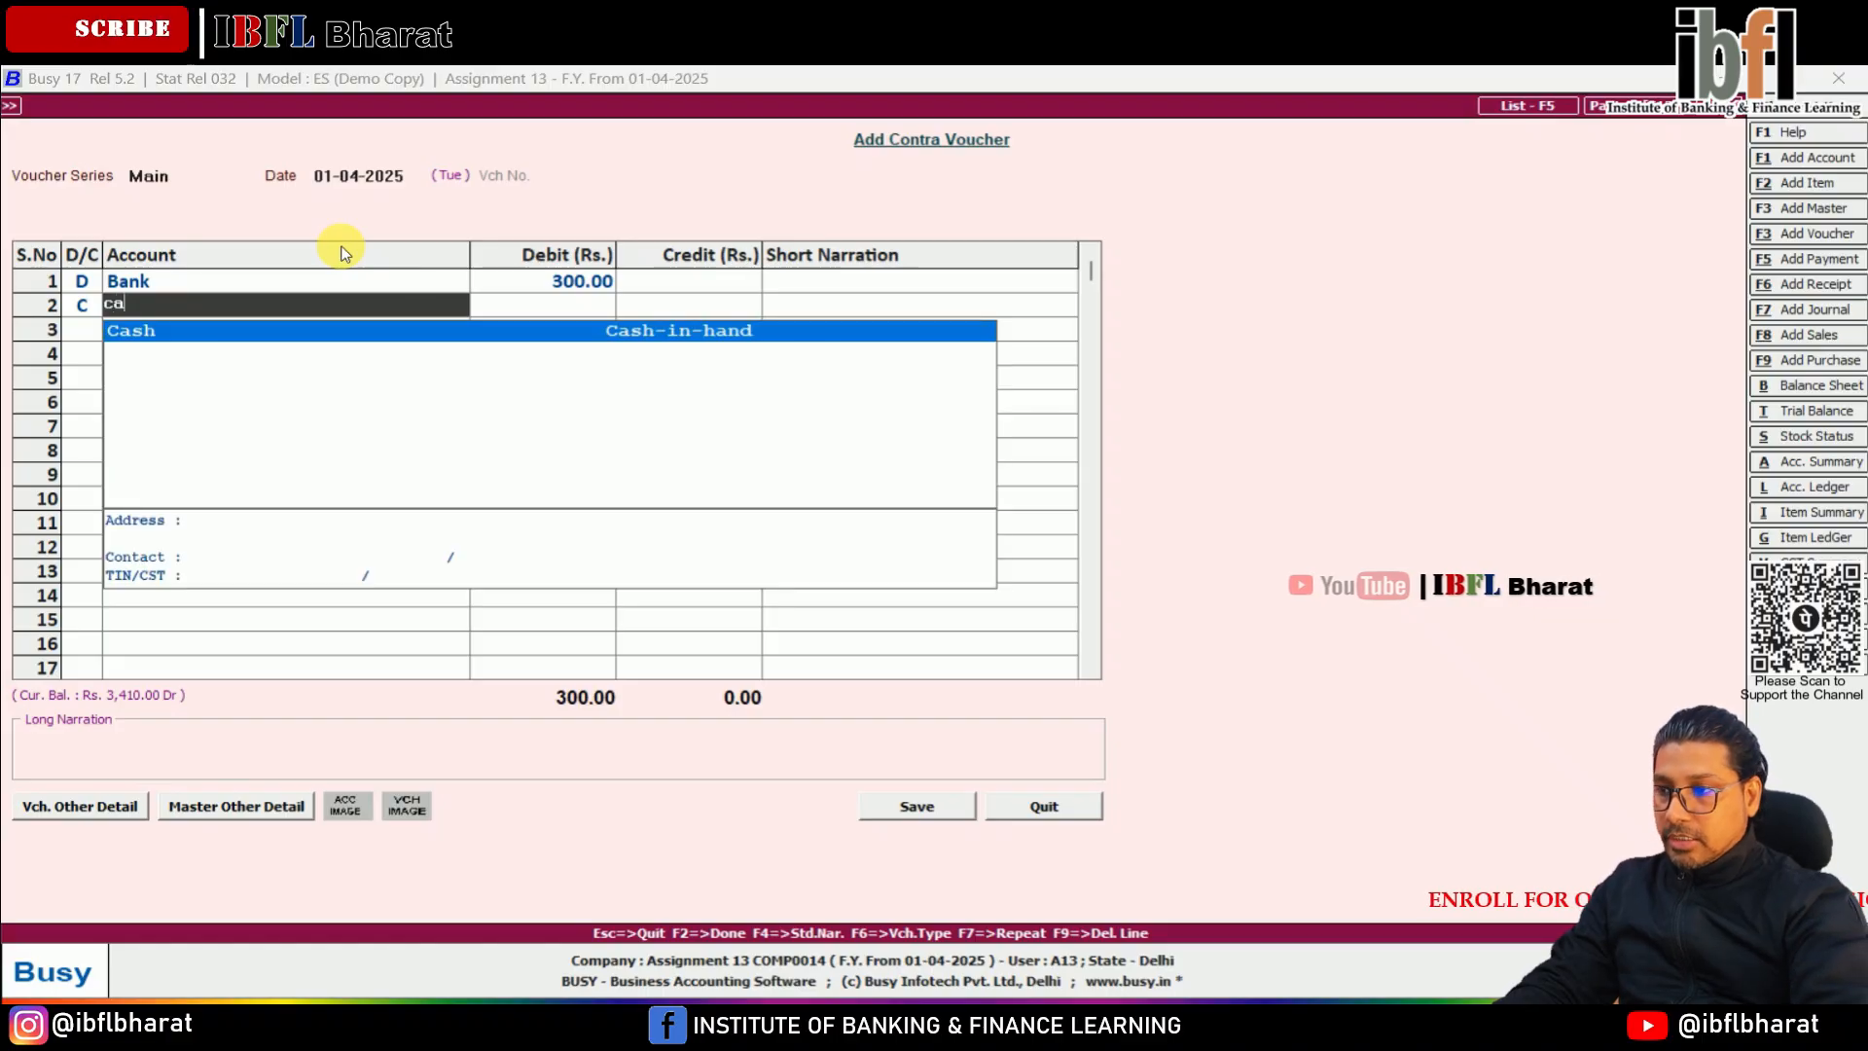
key(Return)
key(Return)
key(Return)
key(Return)
key(Return)
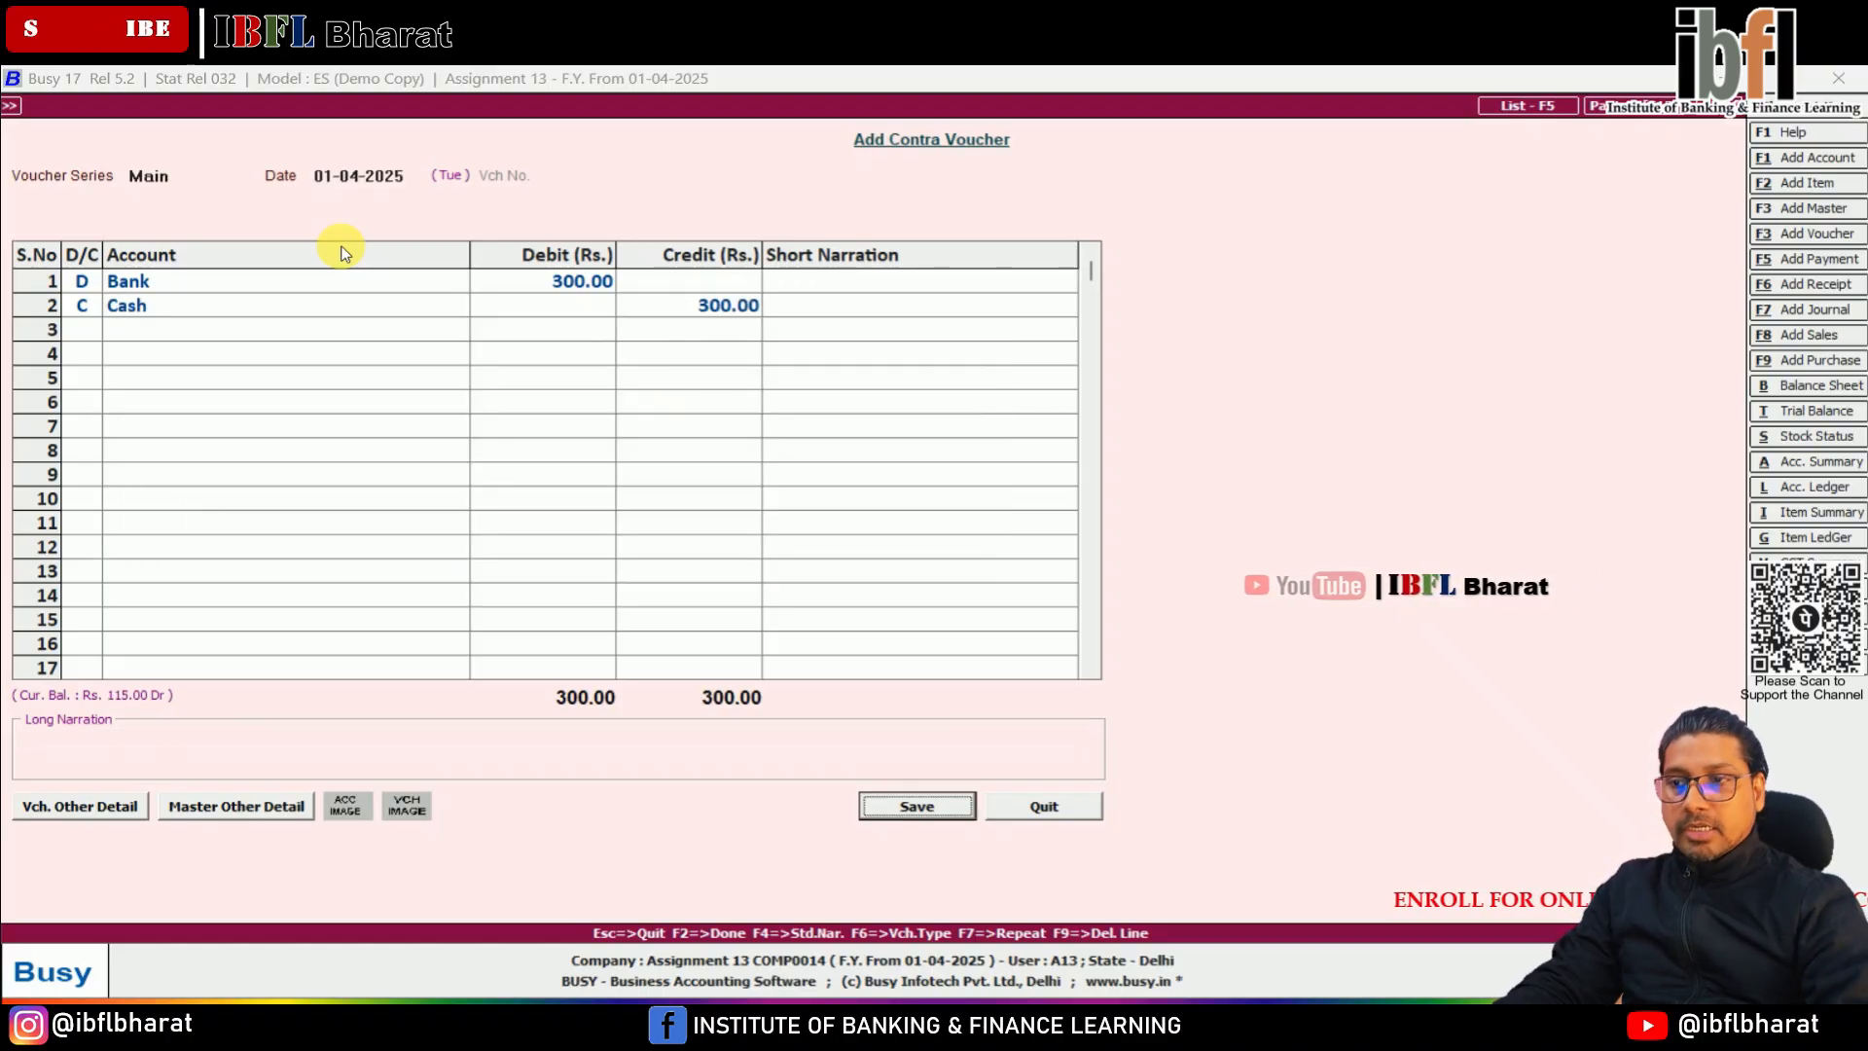
key(Return)
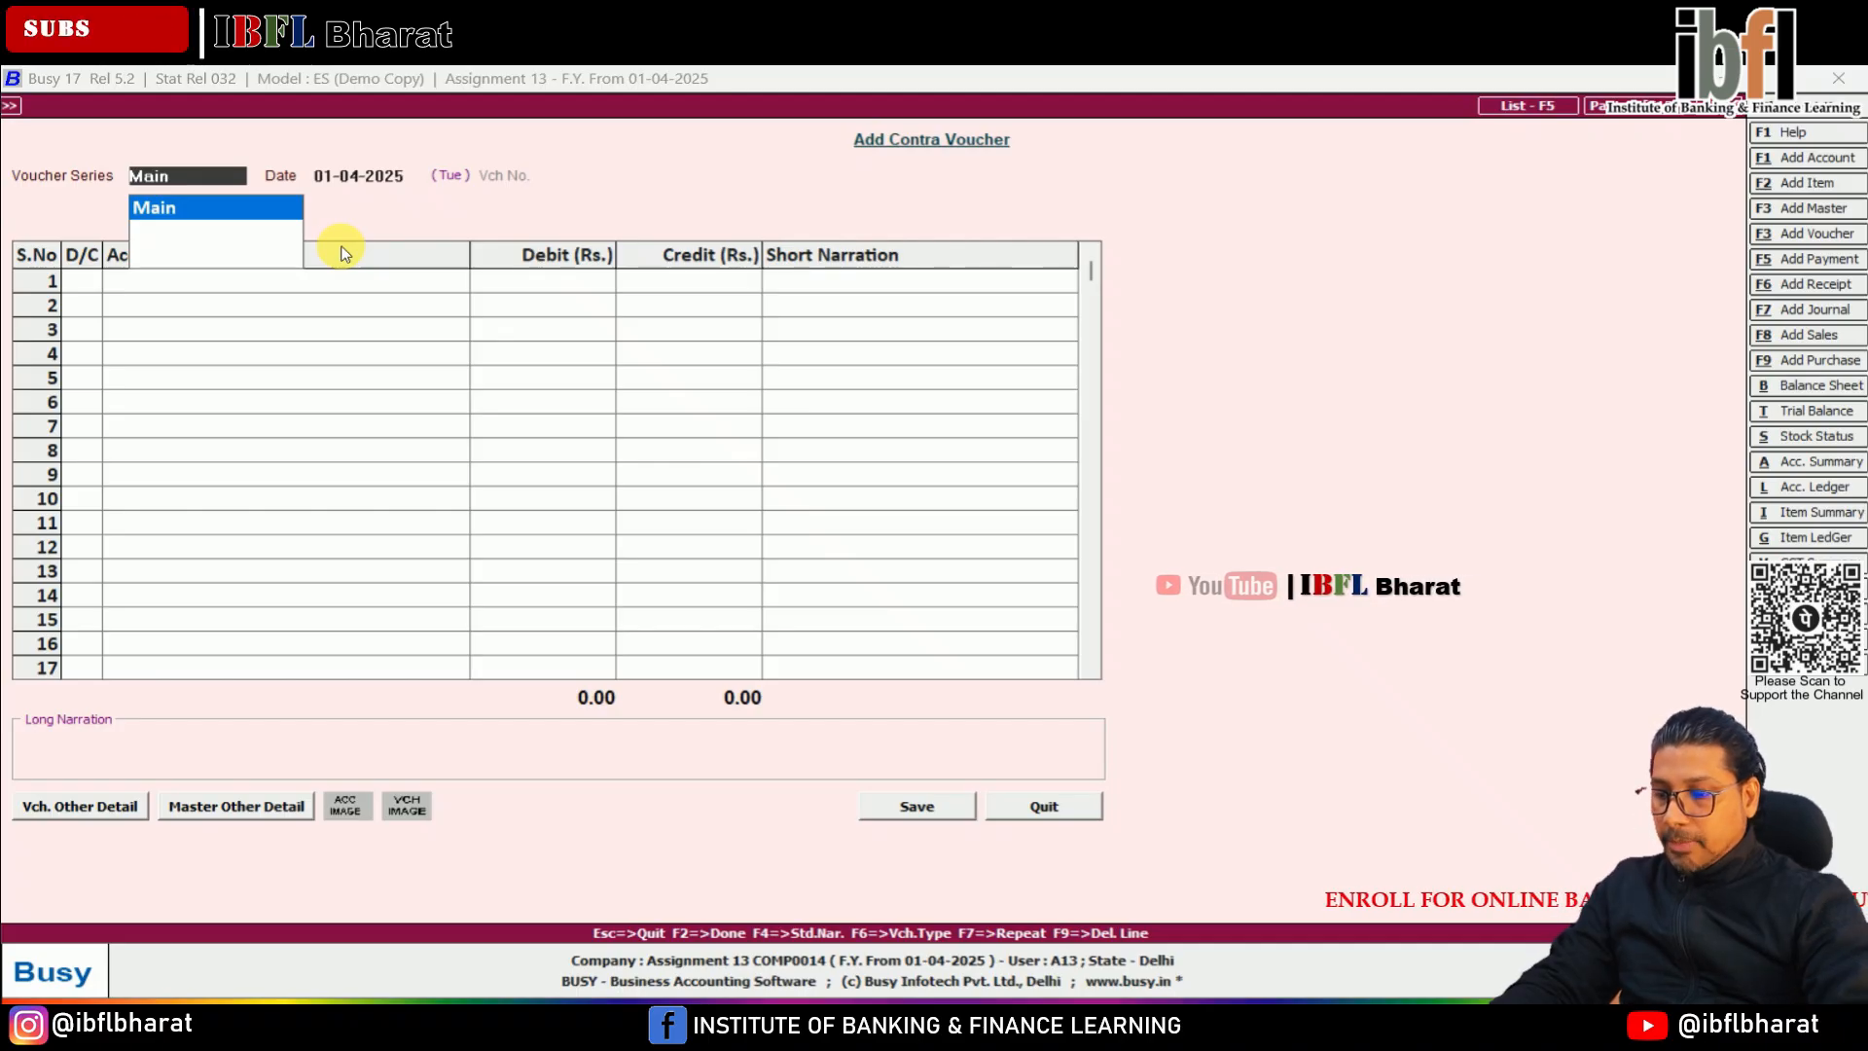
Start a Main series payment voucher and create a Wages account under Expenses (Direct/Mfg.) for its first line
key(F5)
key(Return)
key(Return)
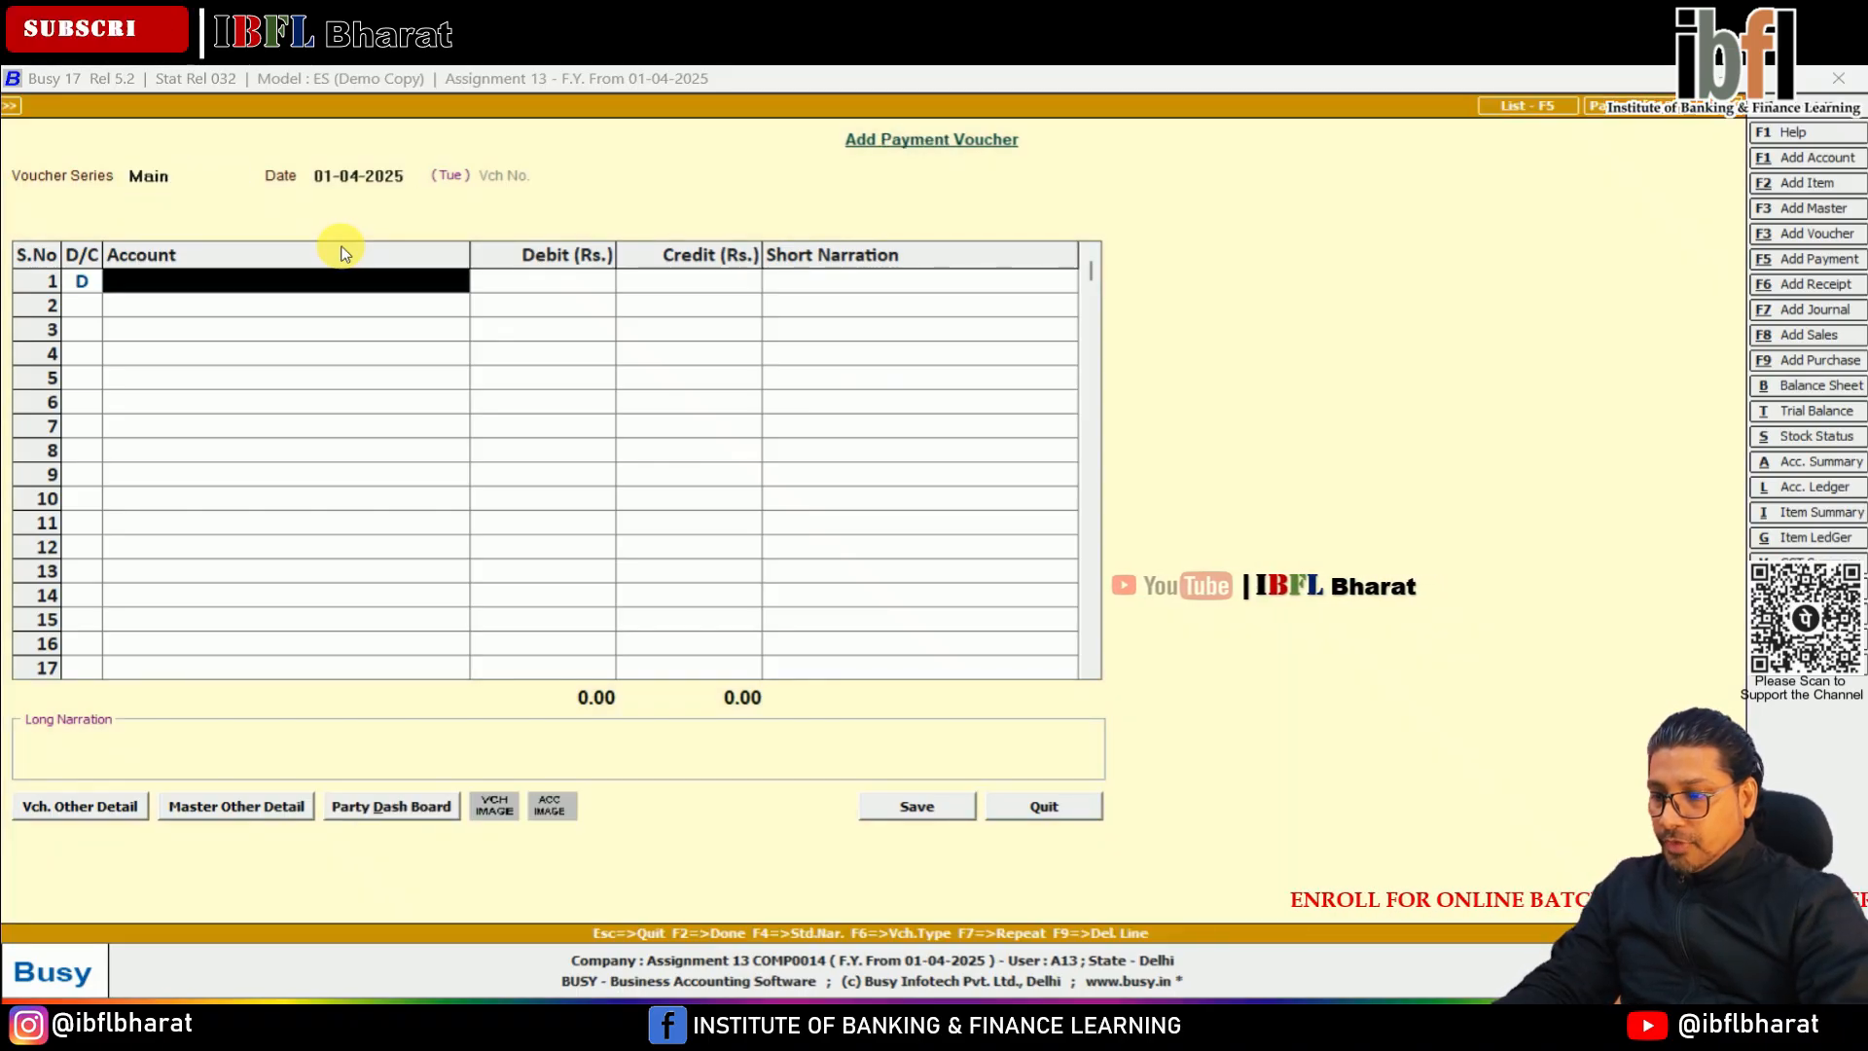
text(wa)
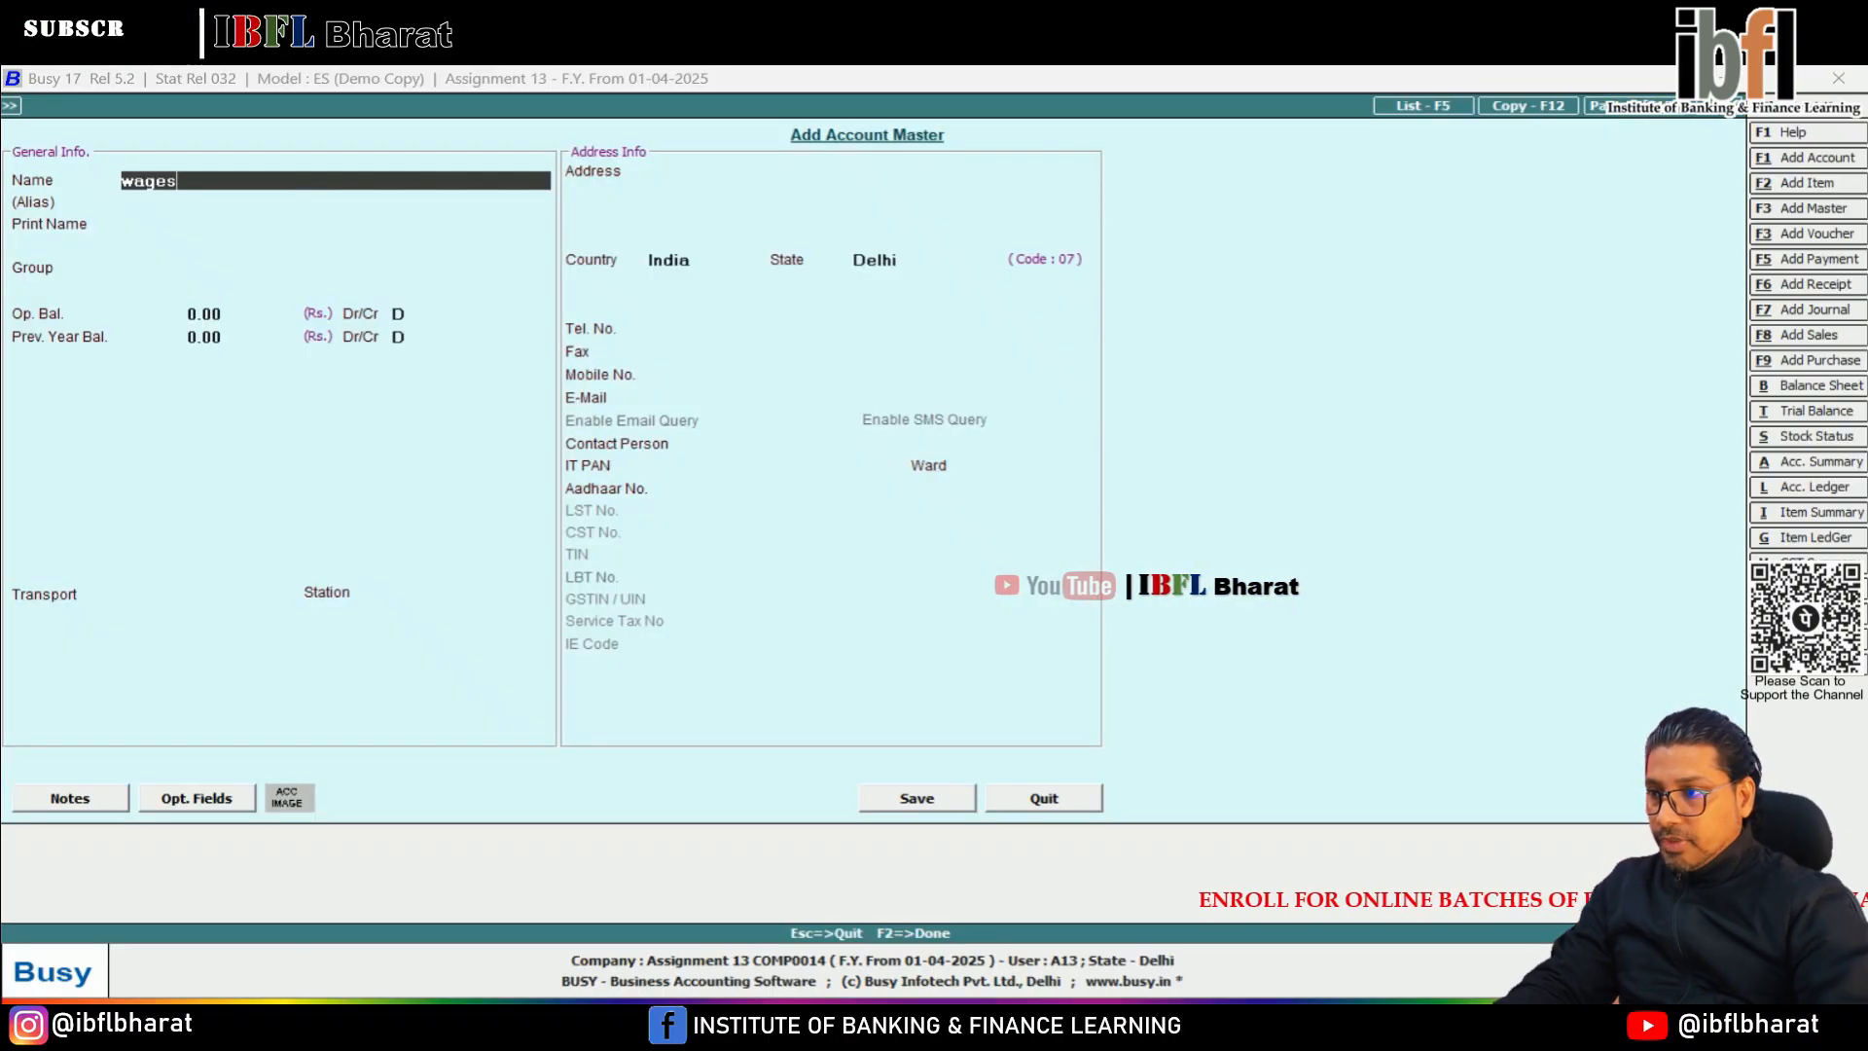
key(Return)
key(Return)
text(dire)
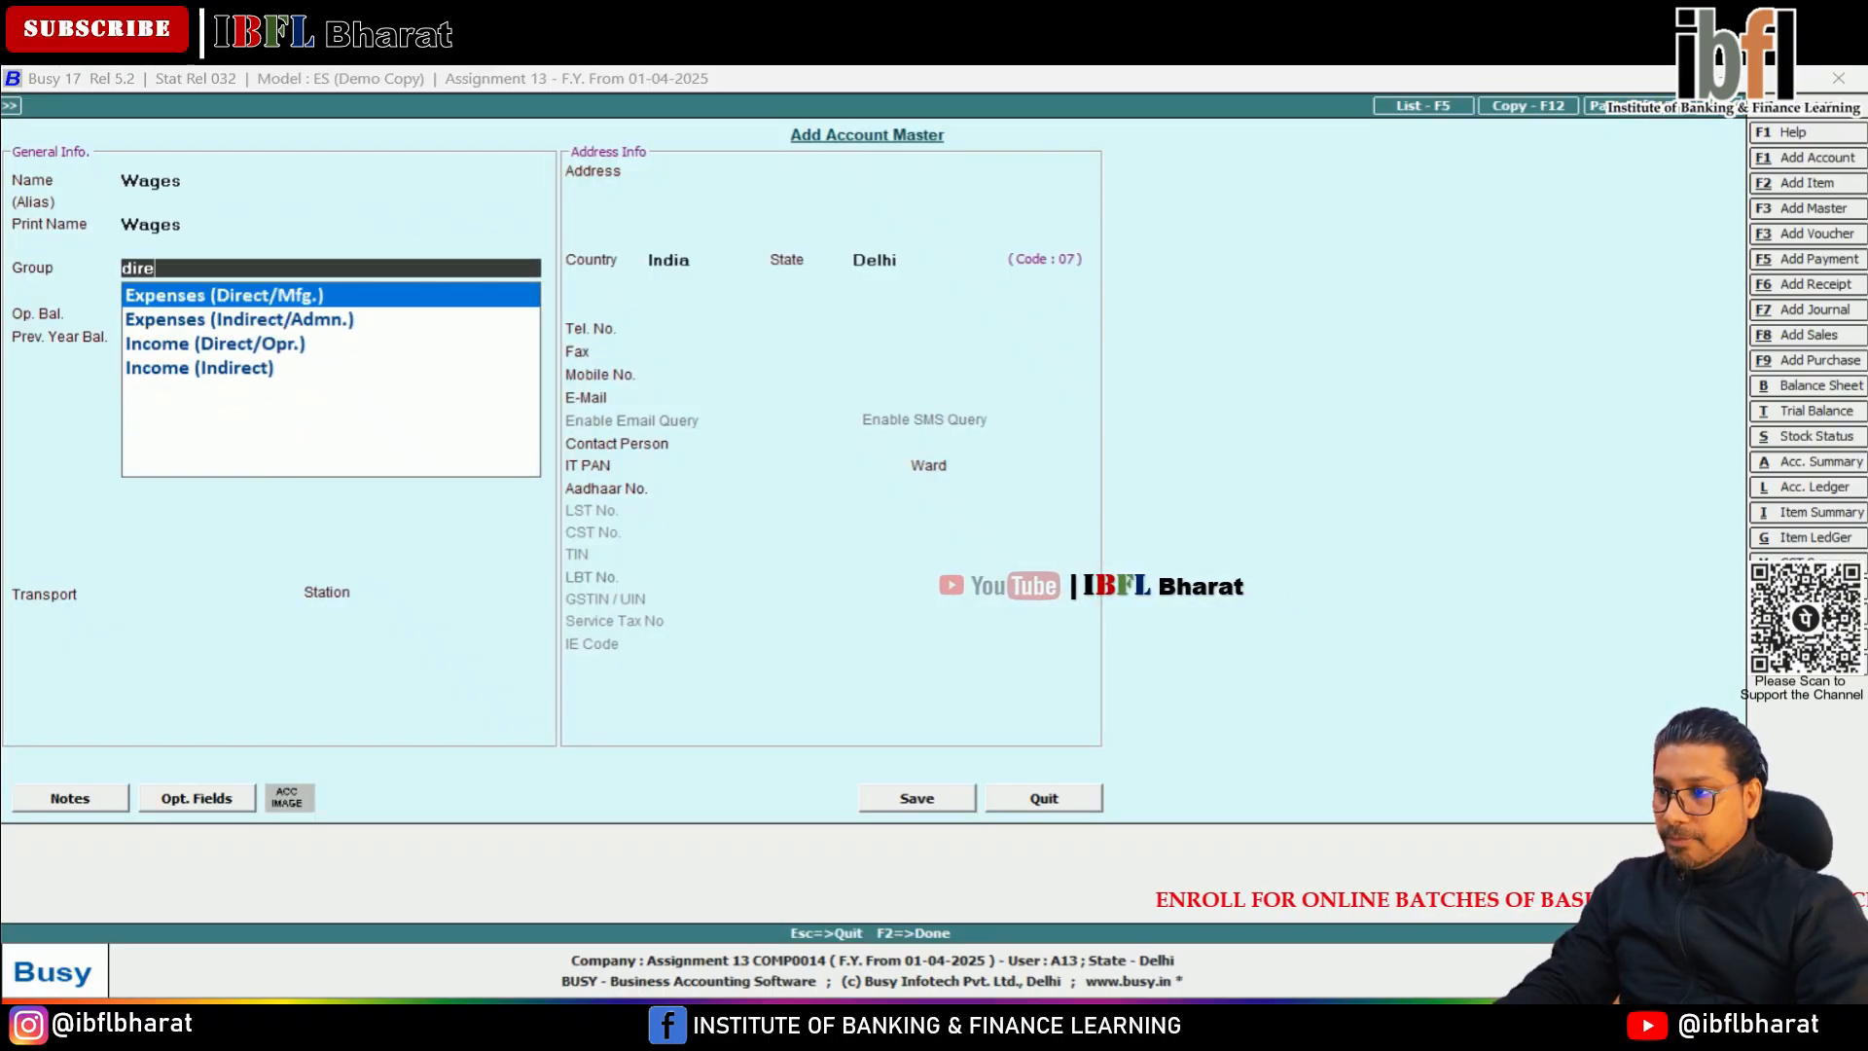
key(Return)
key(F2)
Debit Wages with 950 and credit the Bank account with 950 in the payment voucher
key(Return)
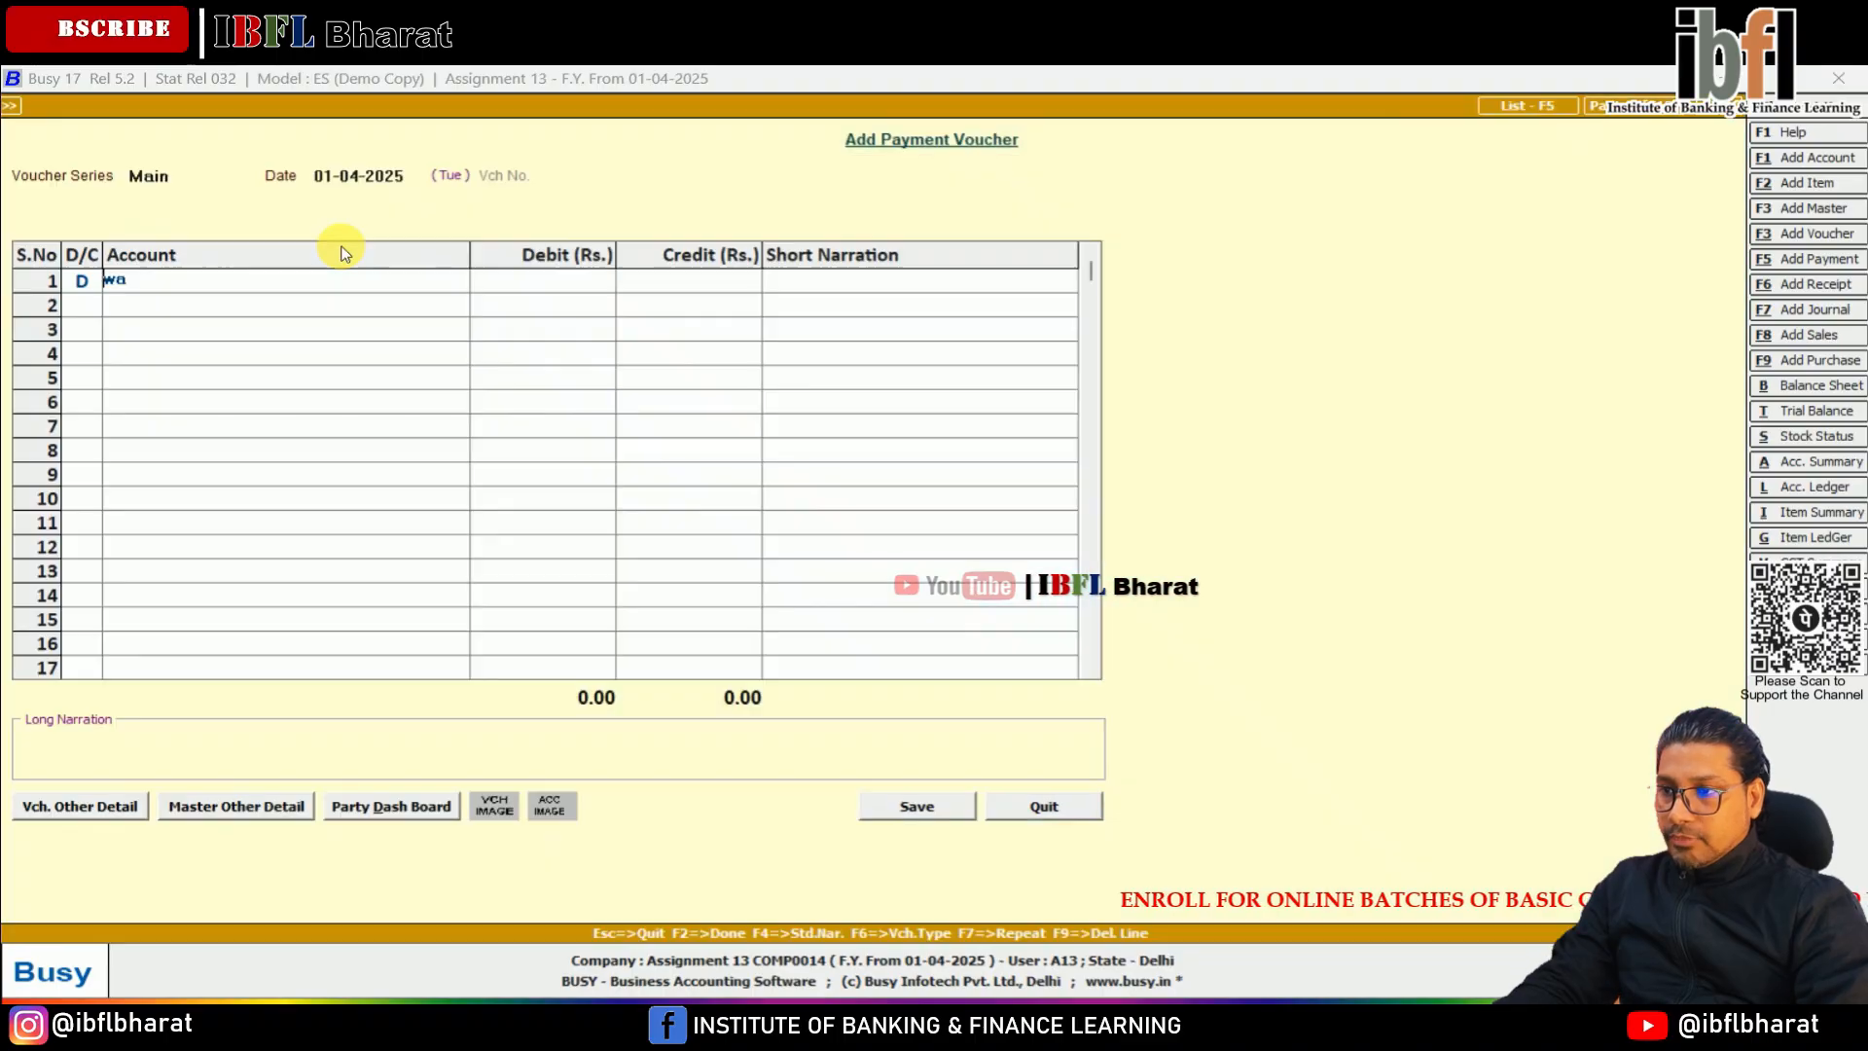
key(Return)
text(9)
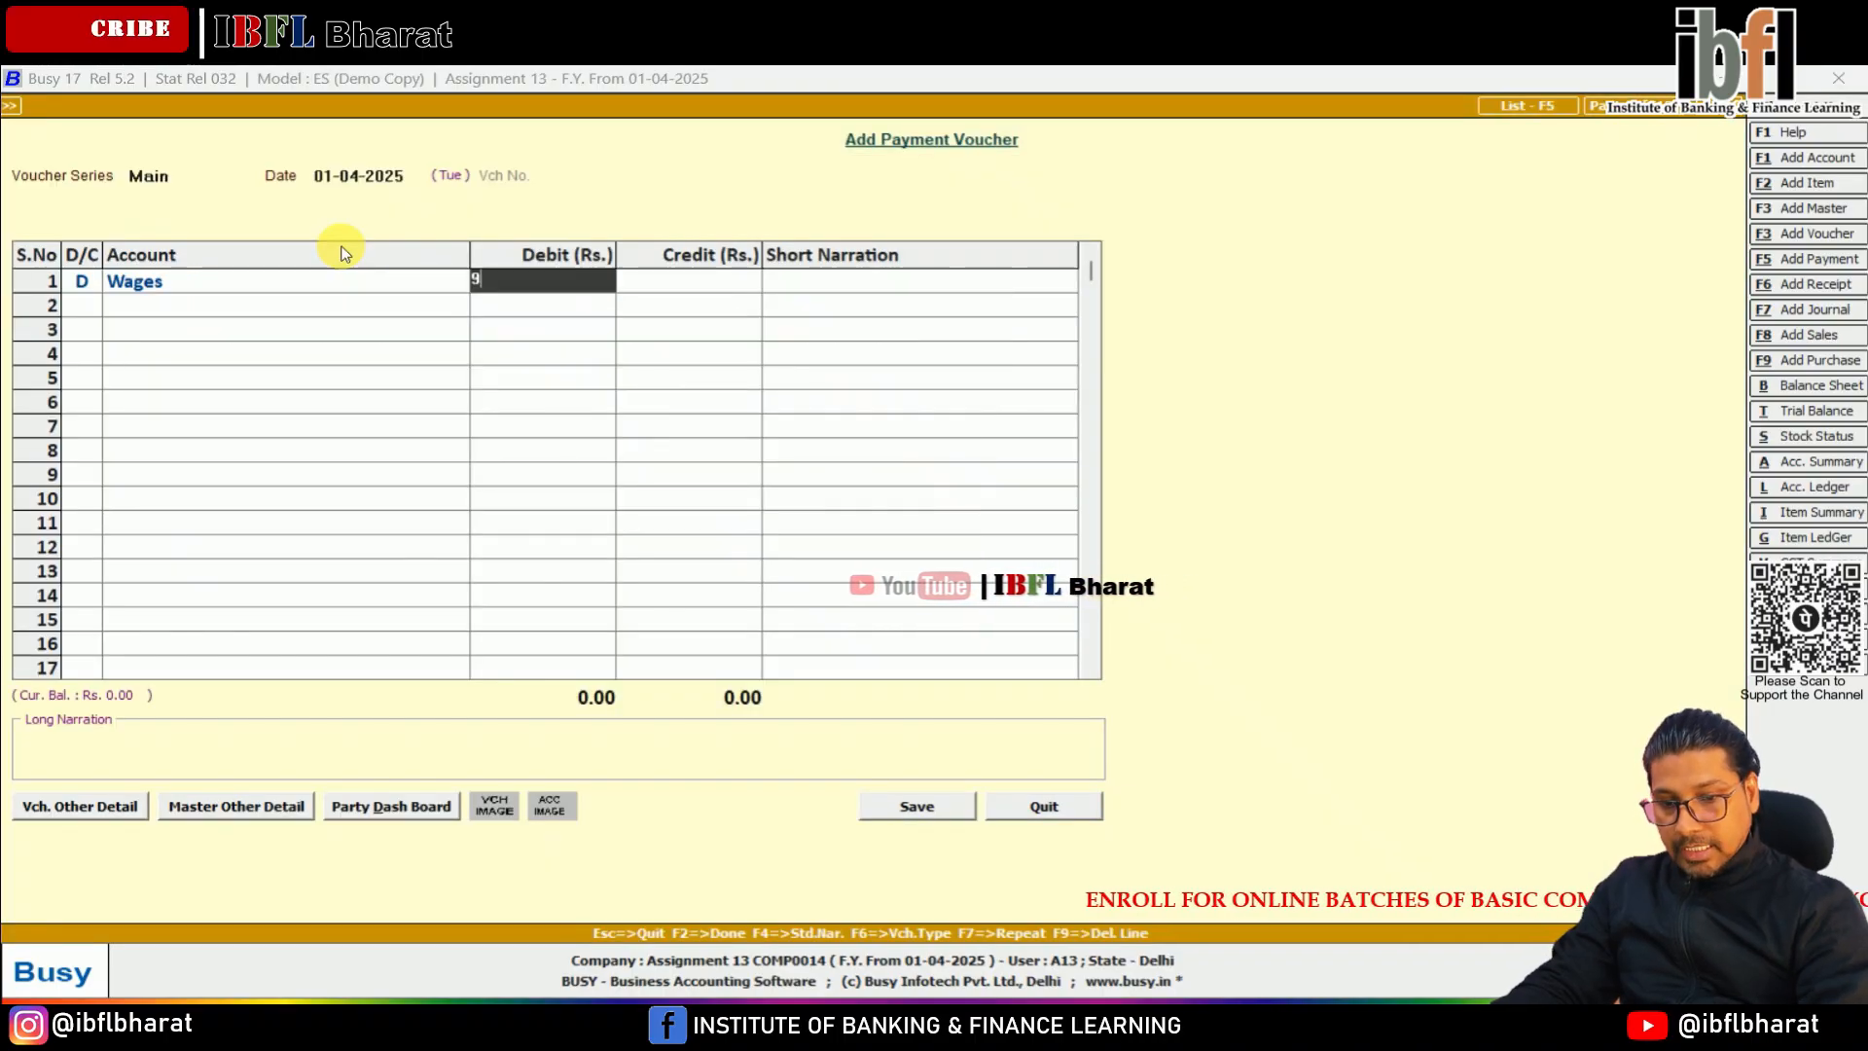
key(Return)
key(Return)
key(Return)
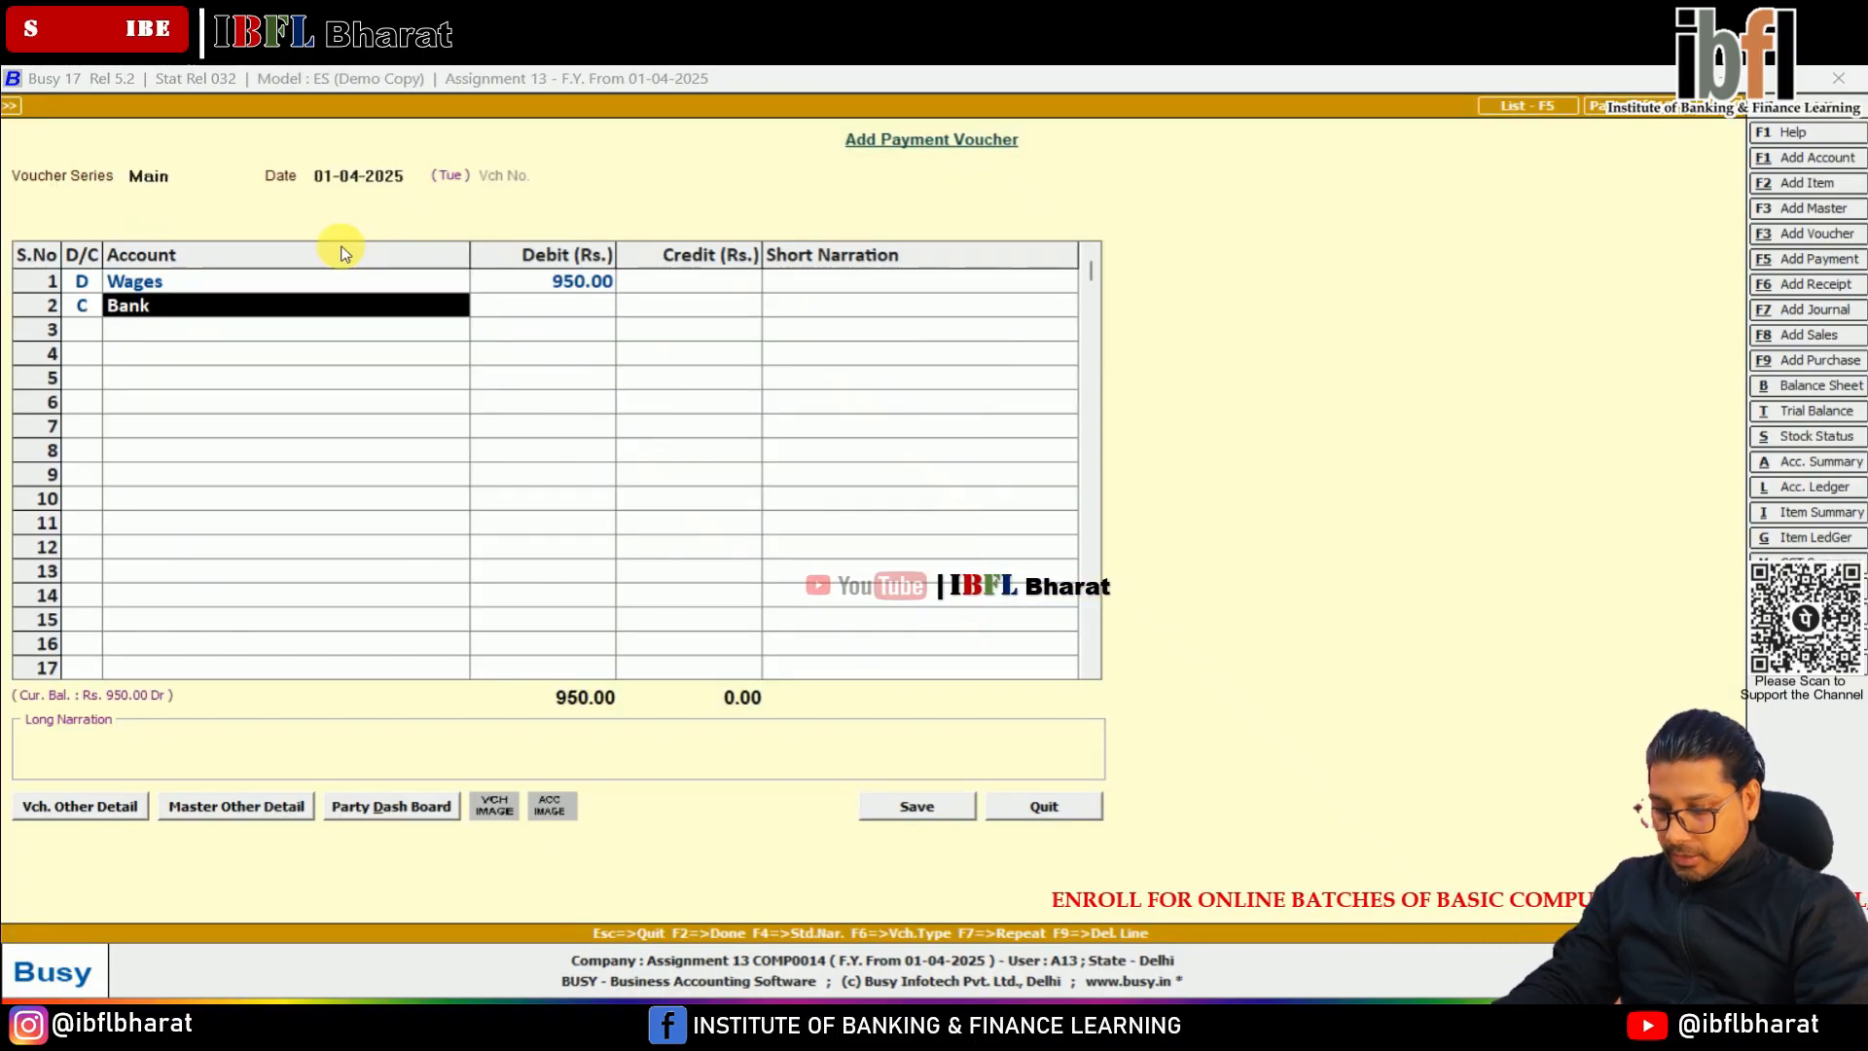
key(Return)
key(Return)
key(Return)
key(Return)
key(Return)
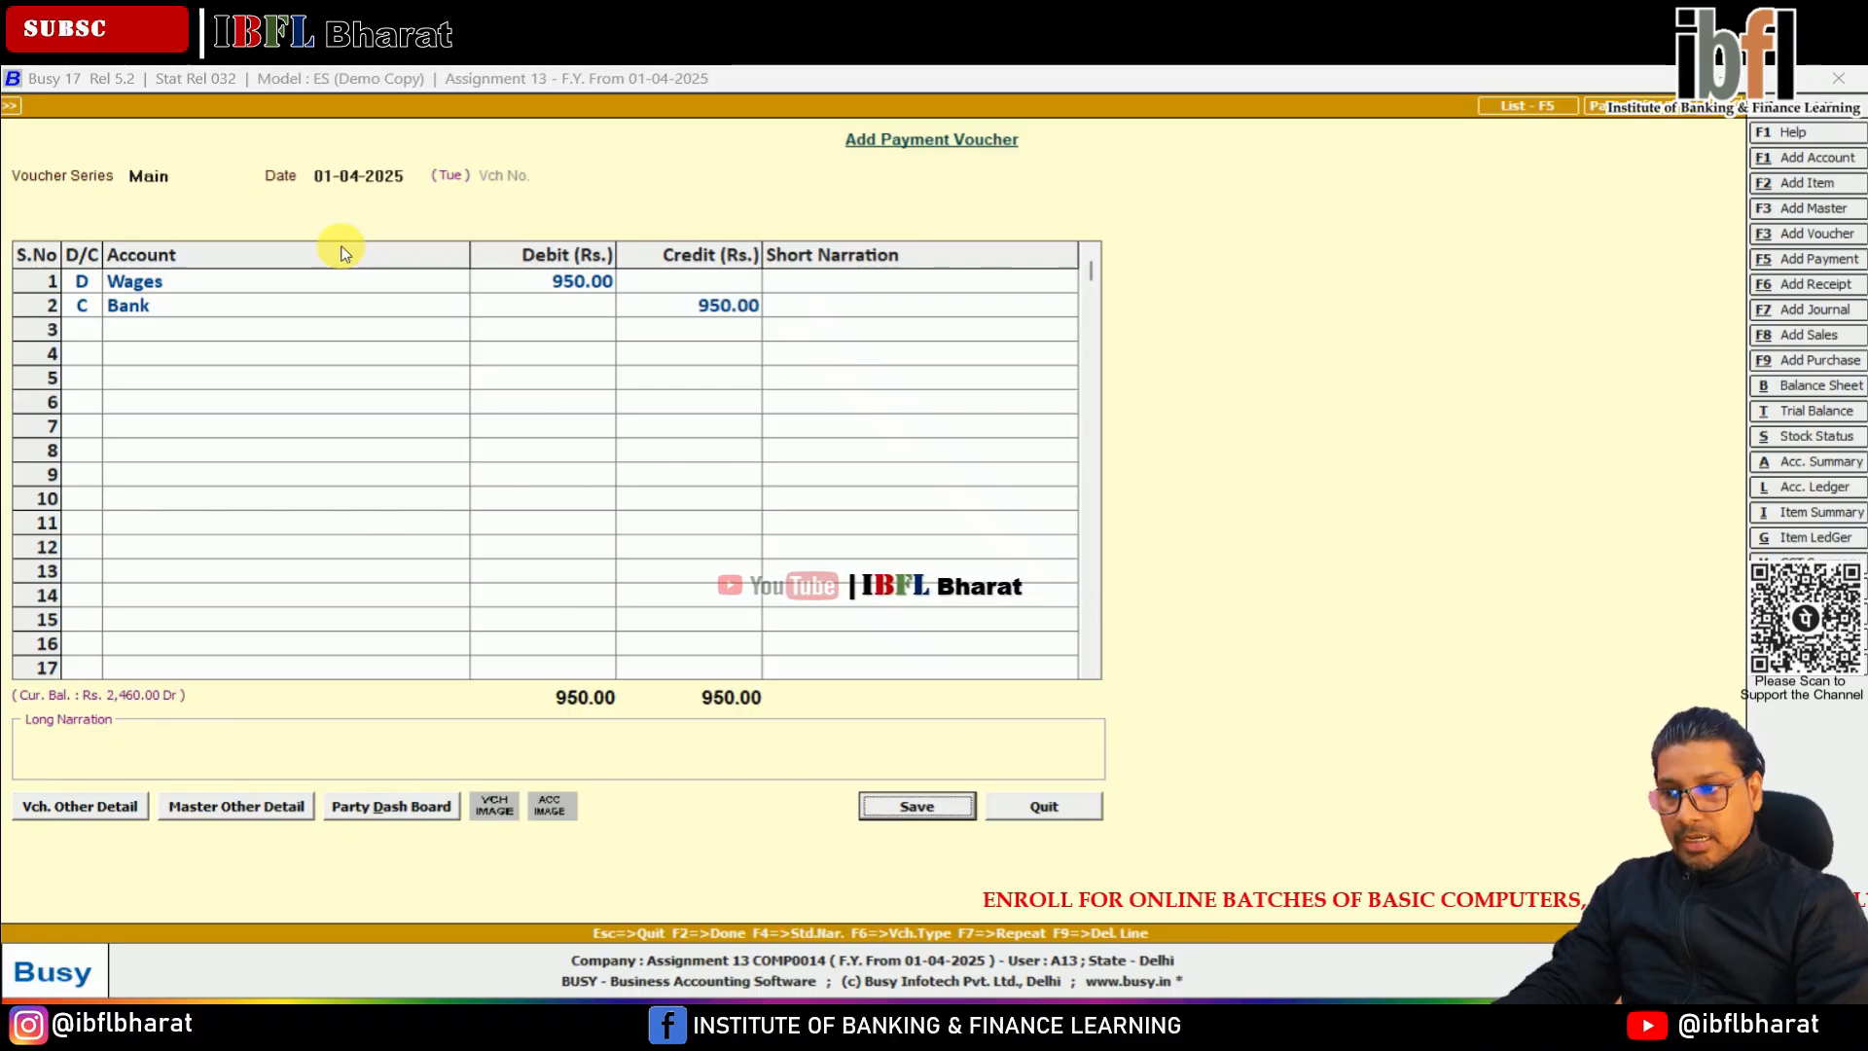
Save the payment voucher and leave voucher entry
key(Return)
key(Escape)
key(Escape)
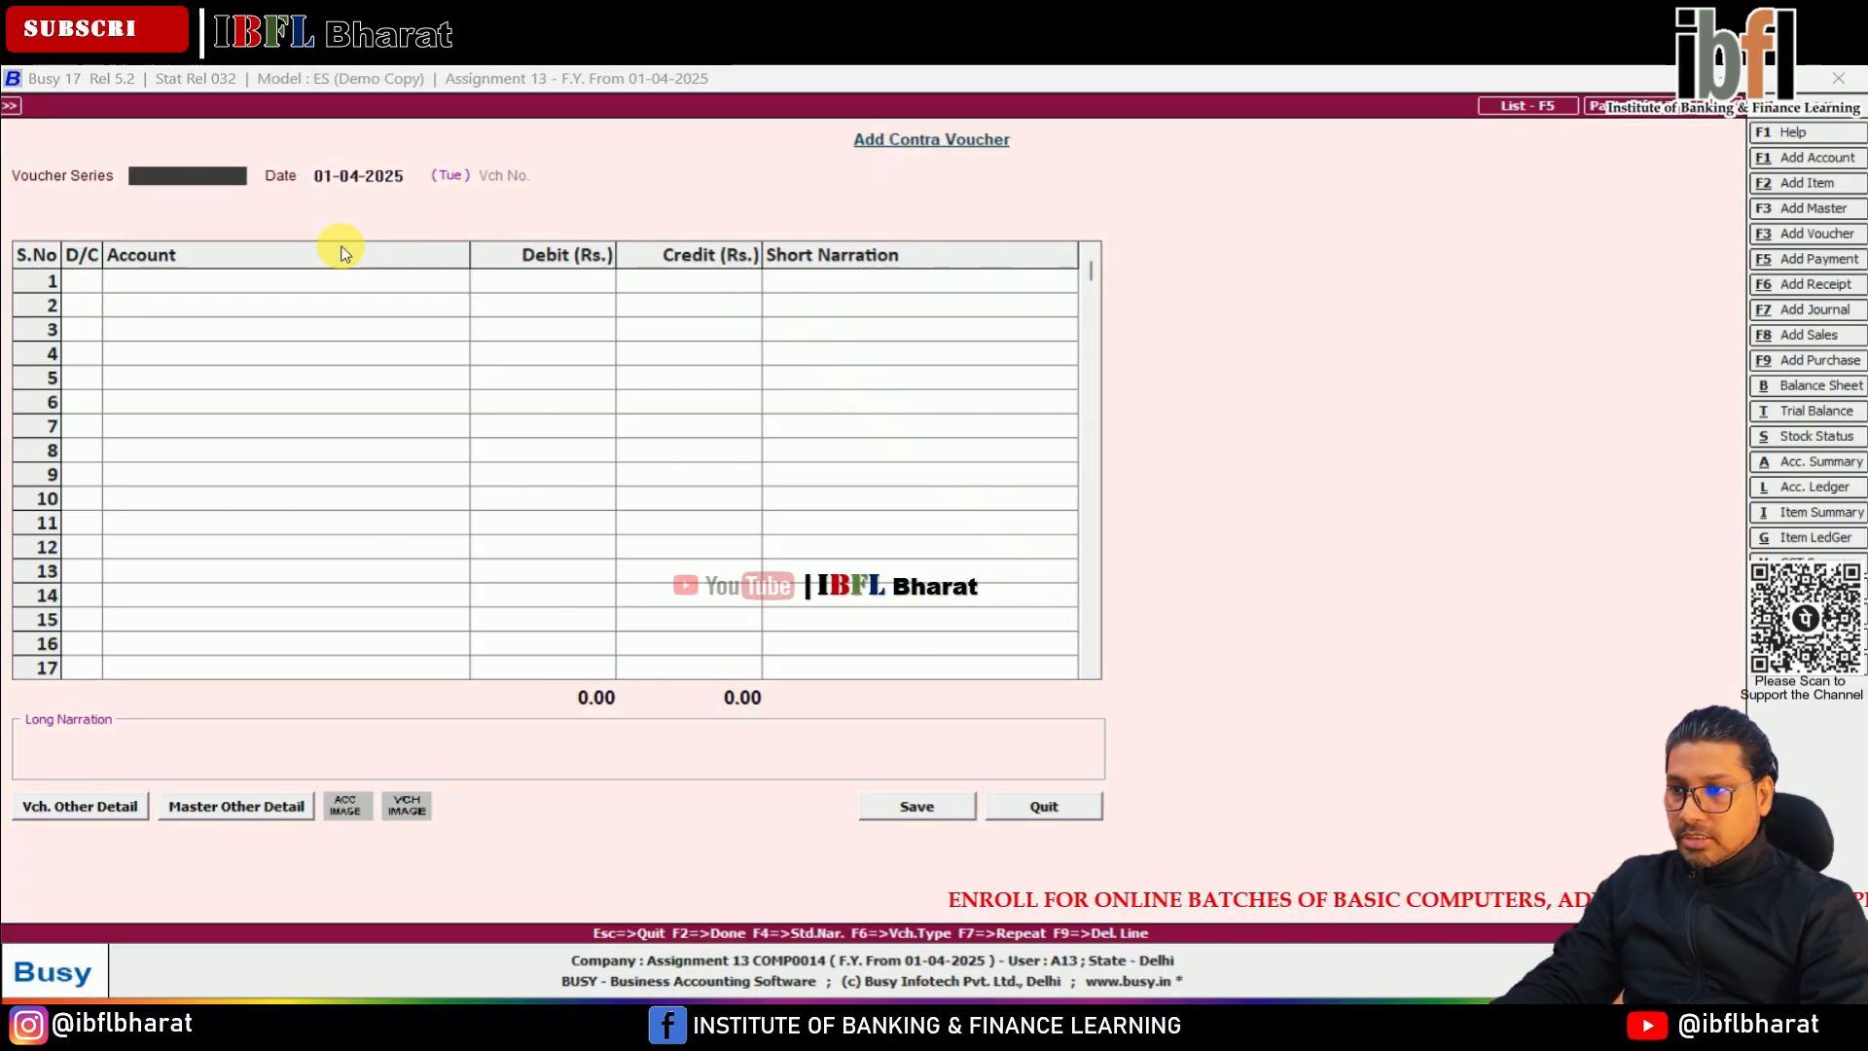
key(Escape)
Display the horizontal standard balance sheet for April with second-level group details shown
key(Right)
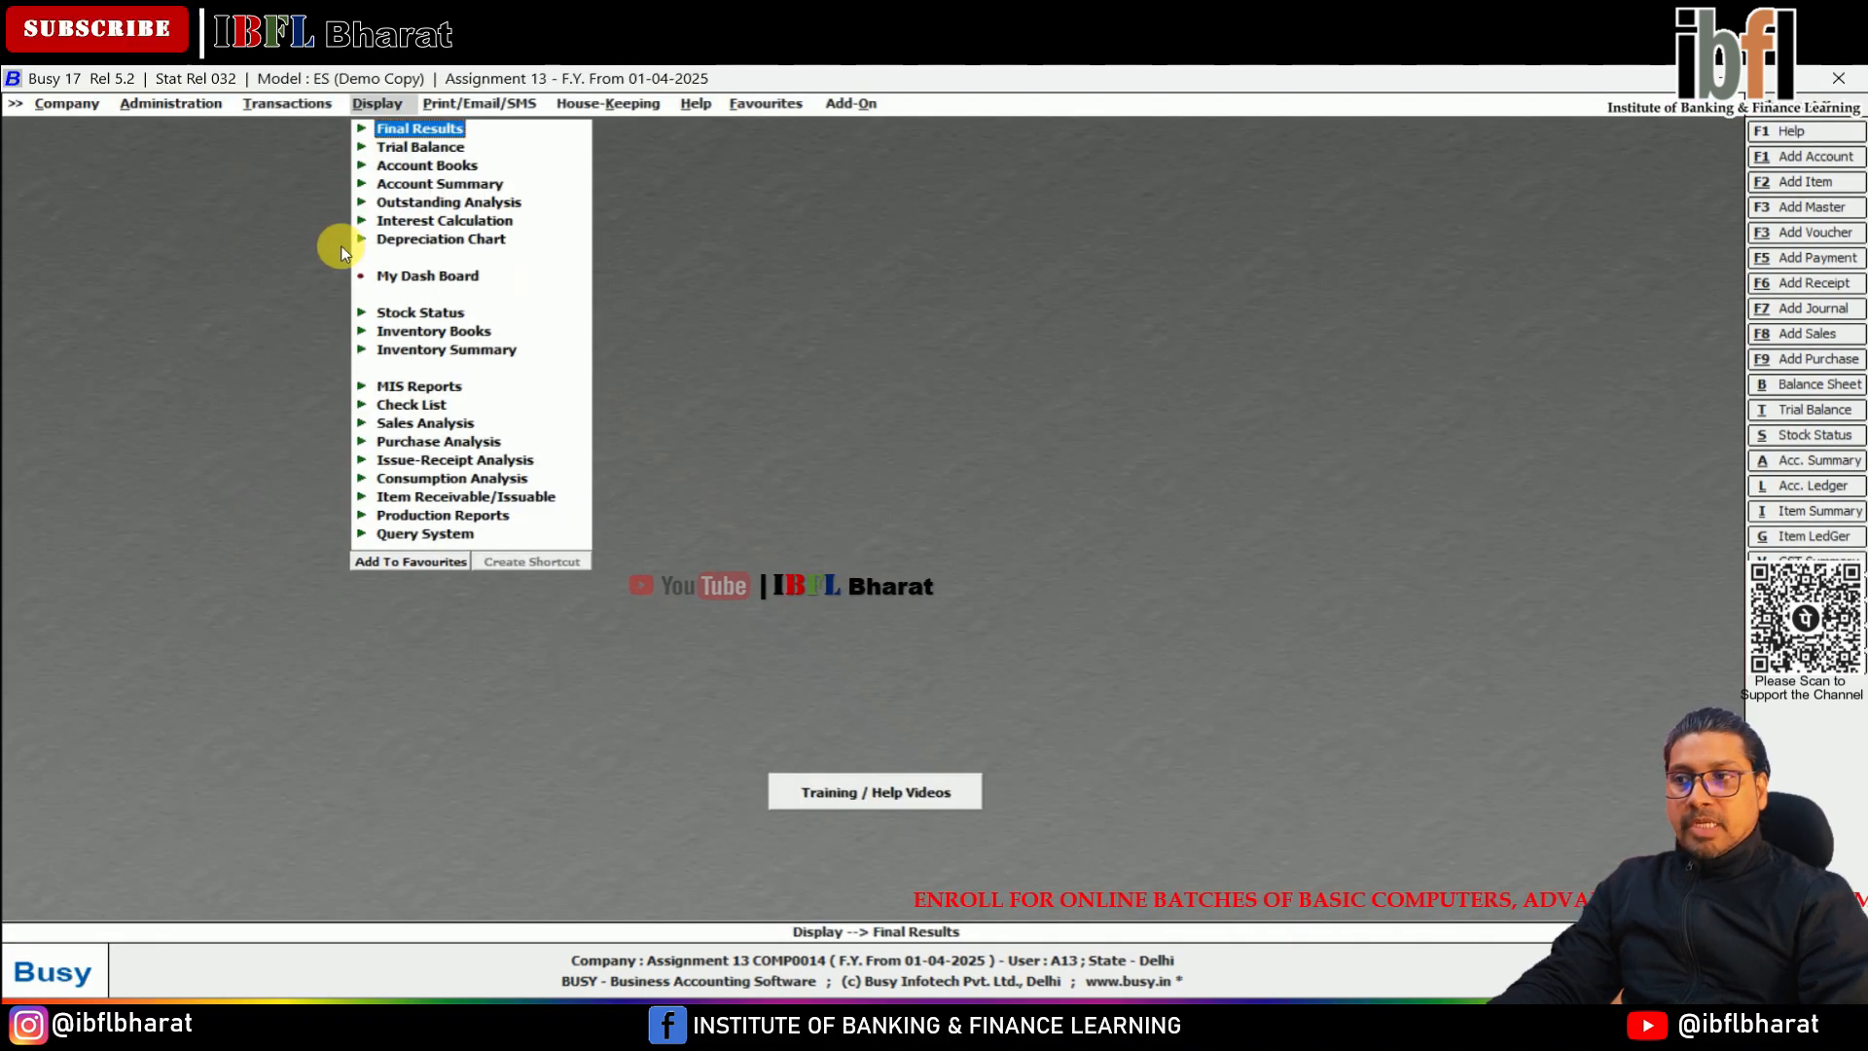
key(Return)
key(Return)
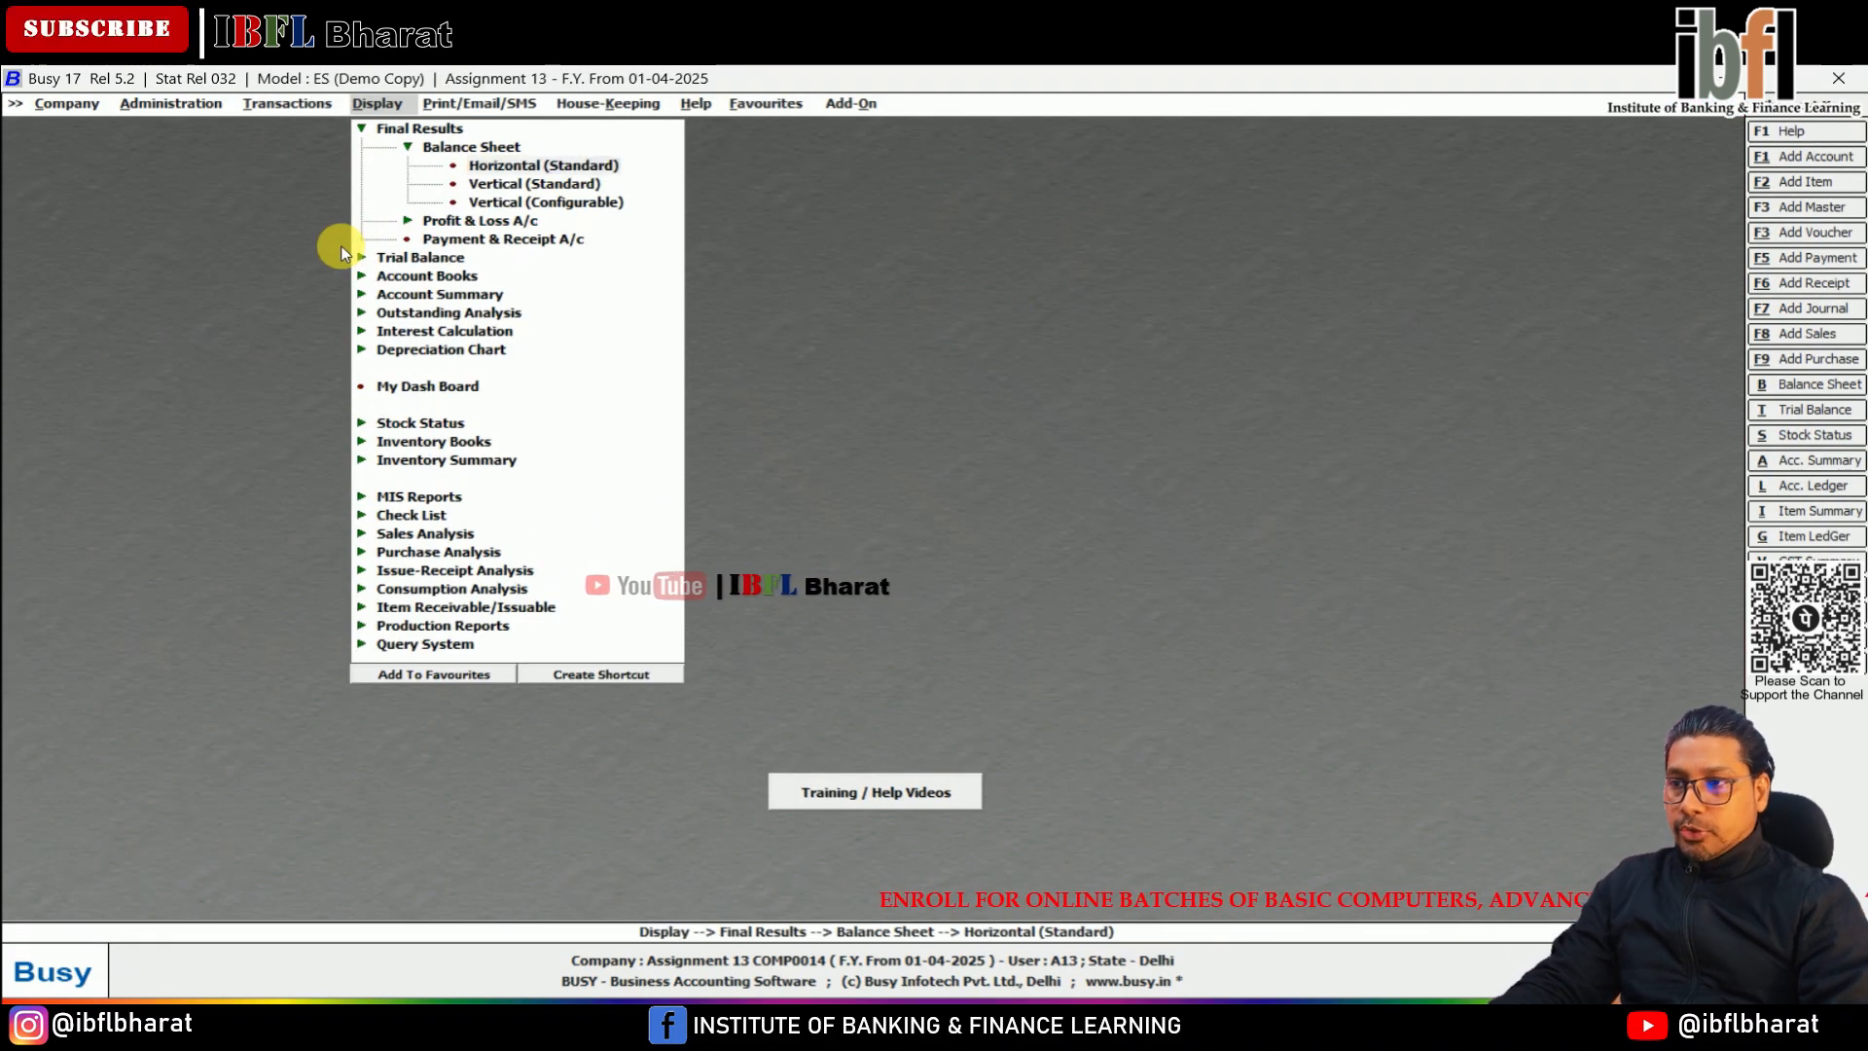
key(Return)
key(Return)
key(Return)
key(Return)
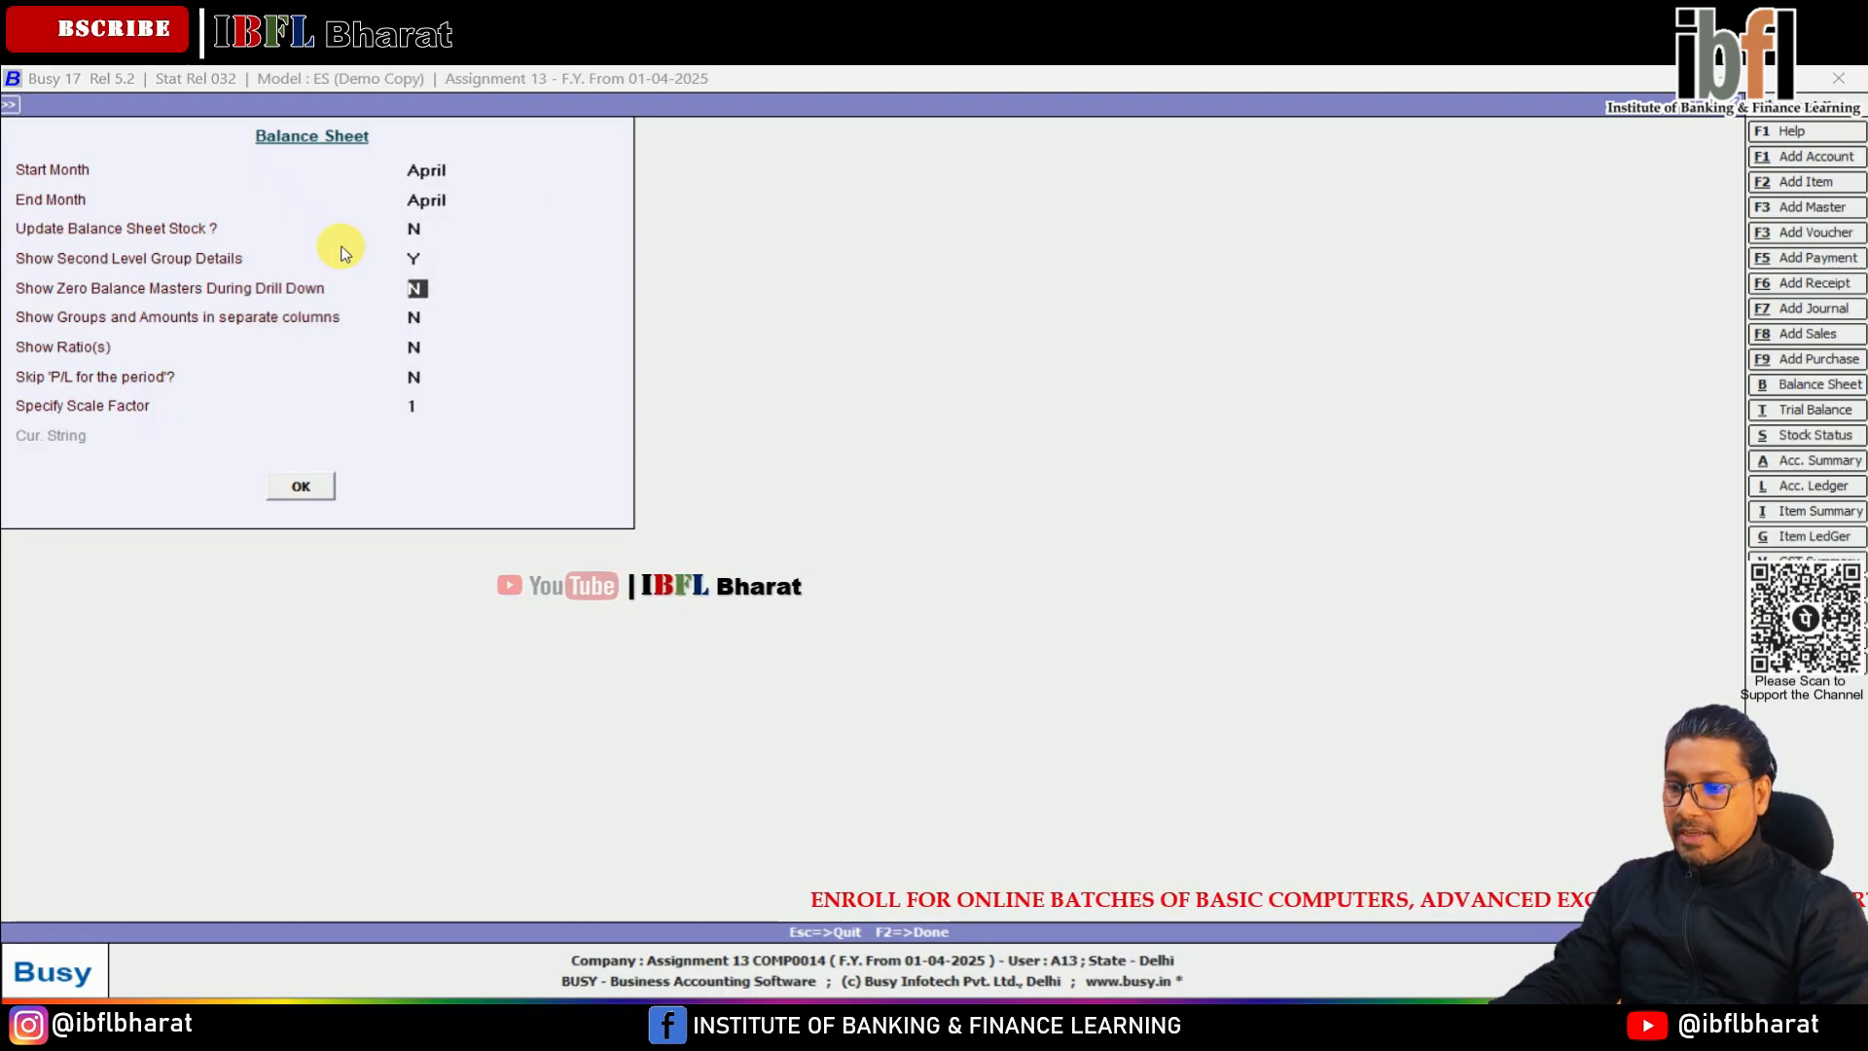
key(F2)
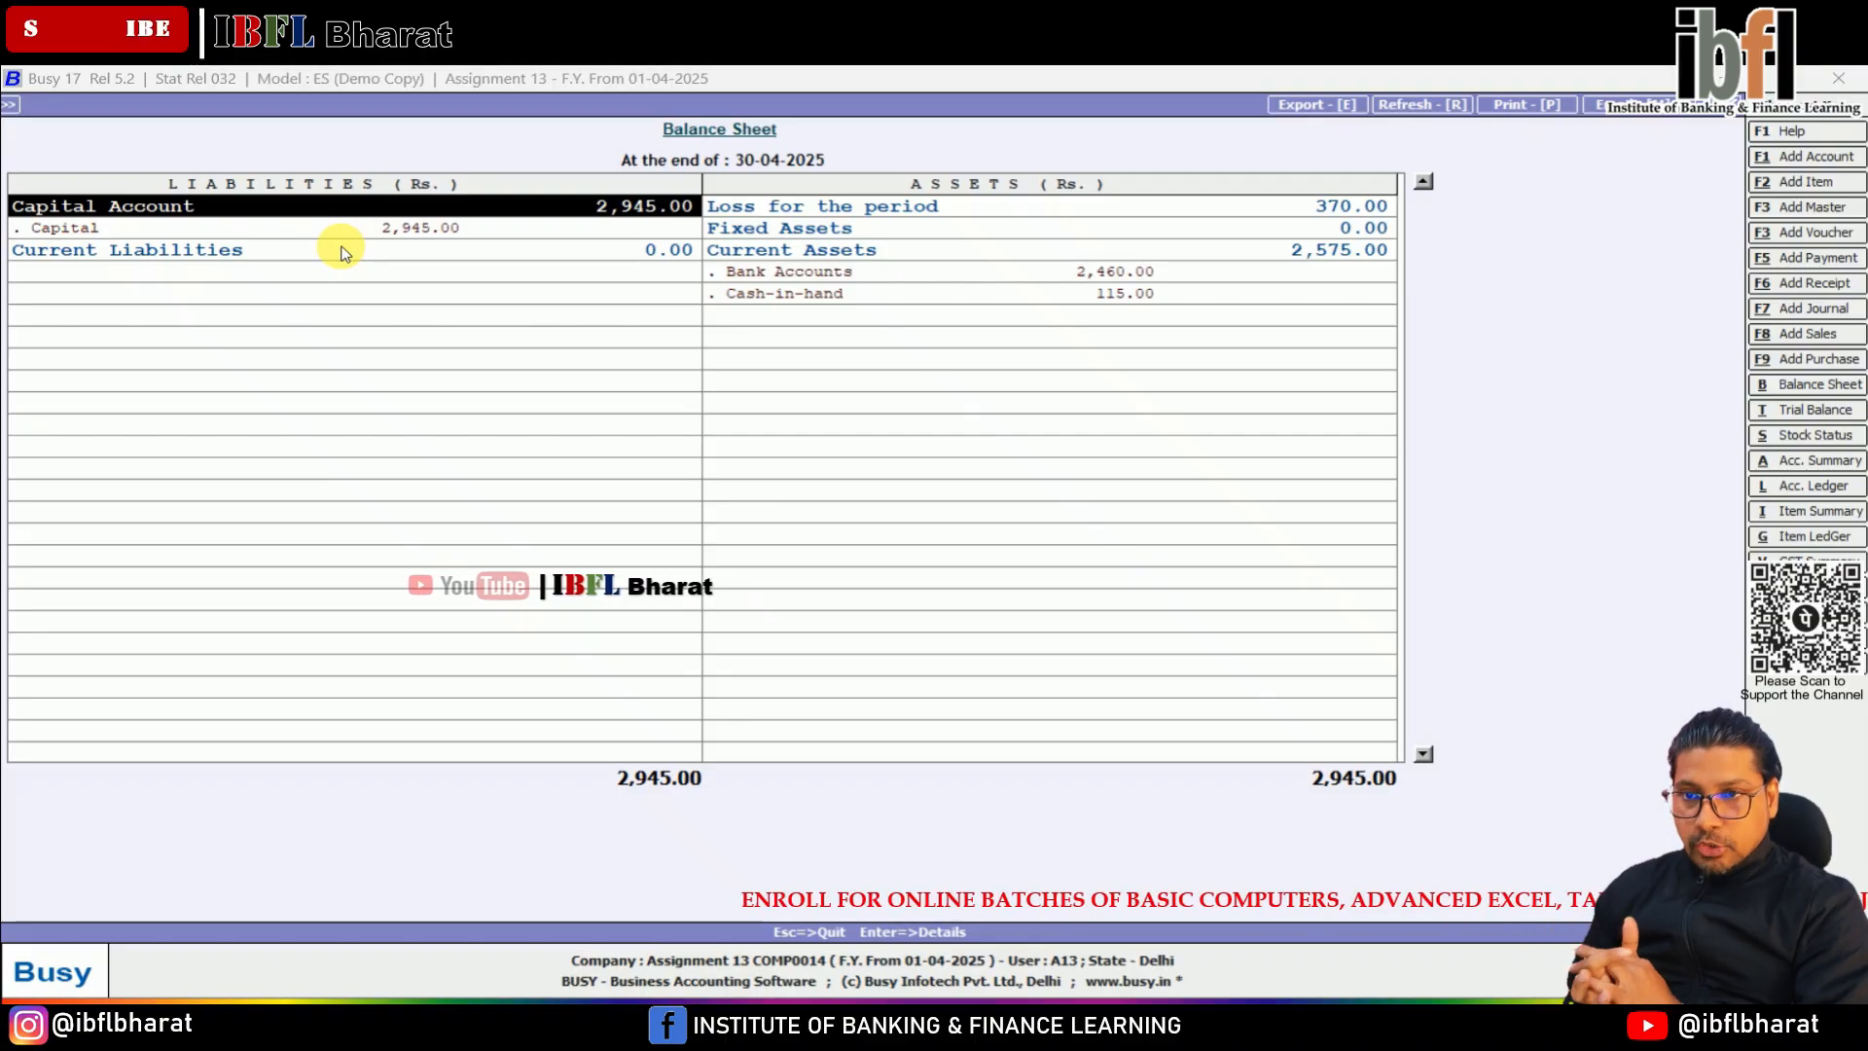
Examine the asset and liability lines of the balance sheet, including the bank, cash-in-hand and fixed assets entries
key(Right)
key(Down)
key(Down)
key(Down)
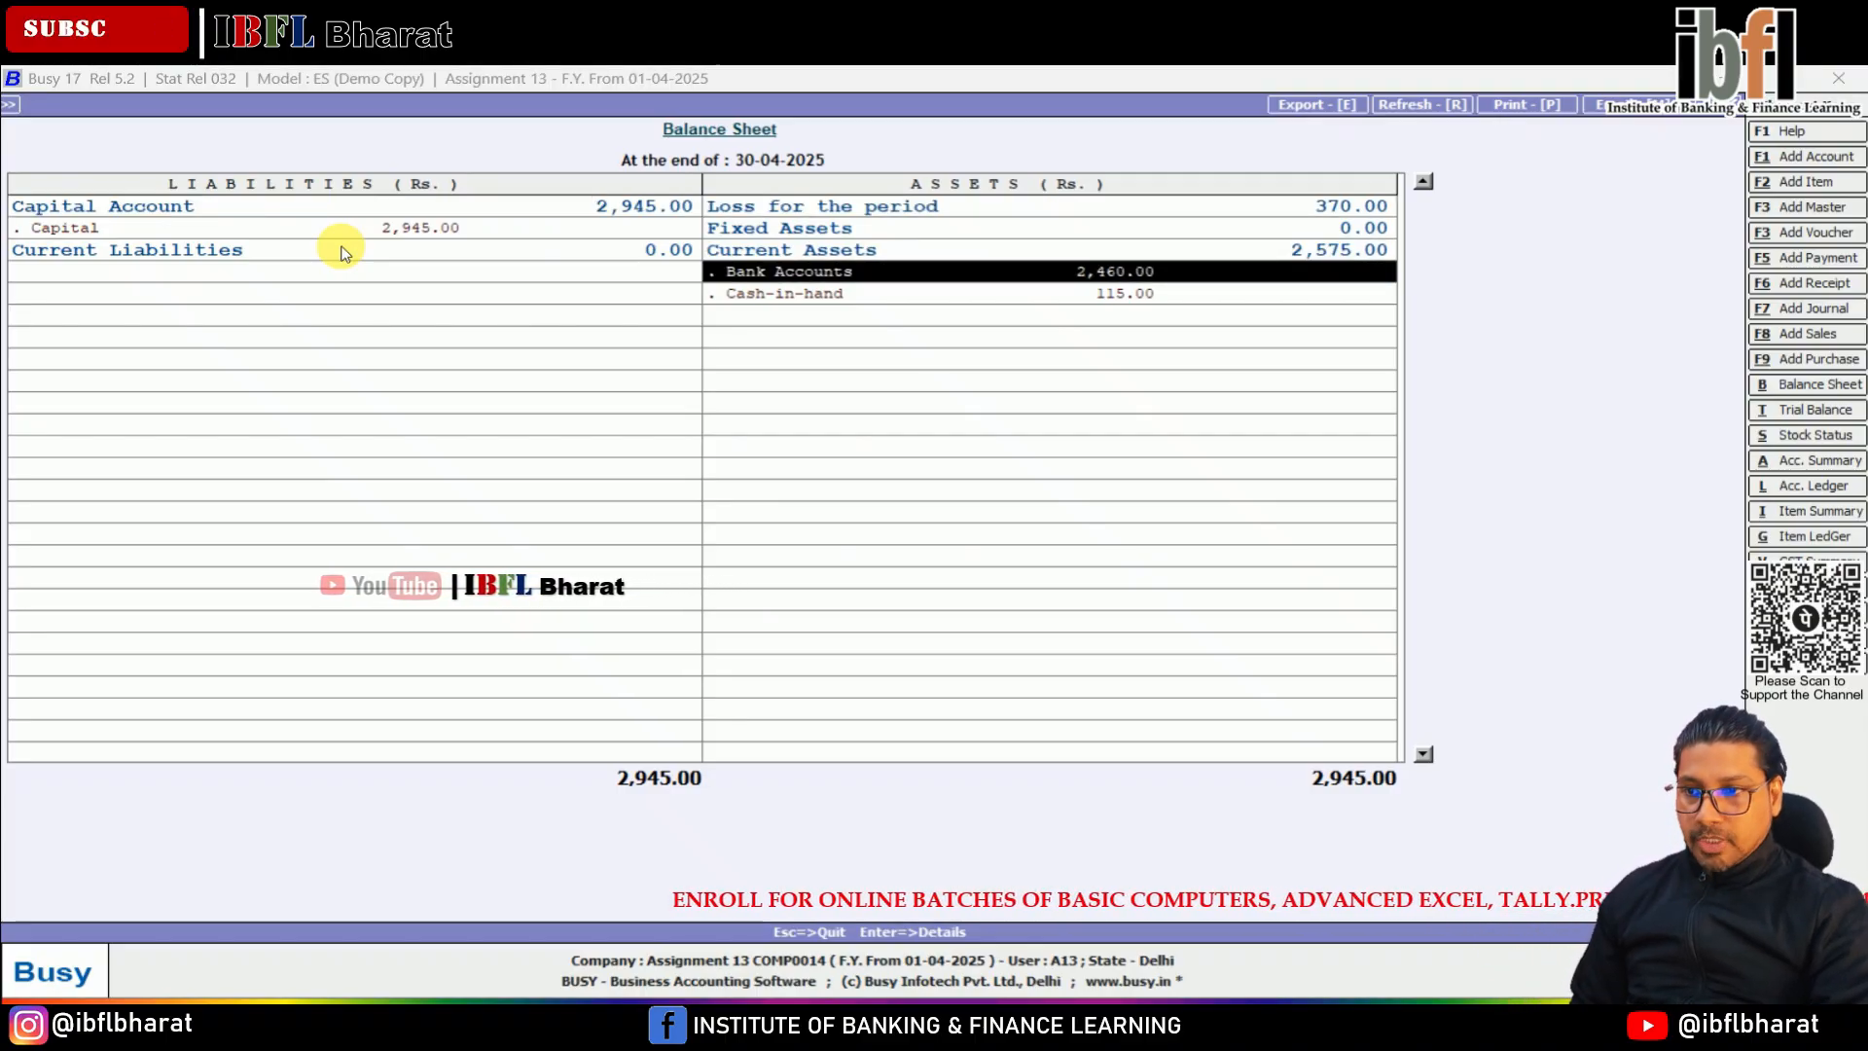
key(Down)
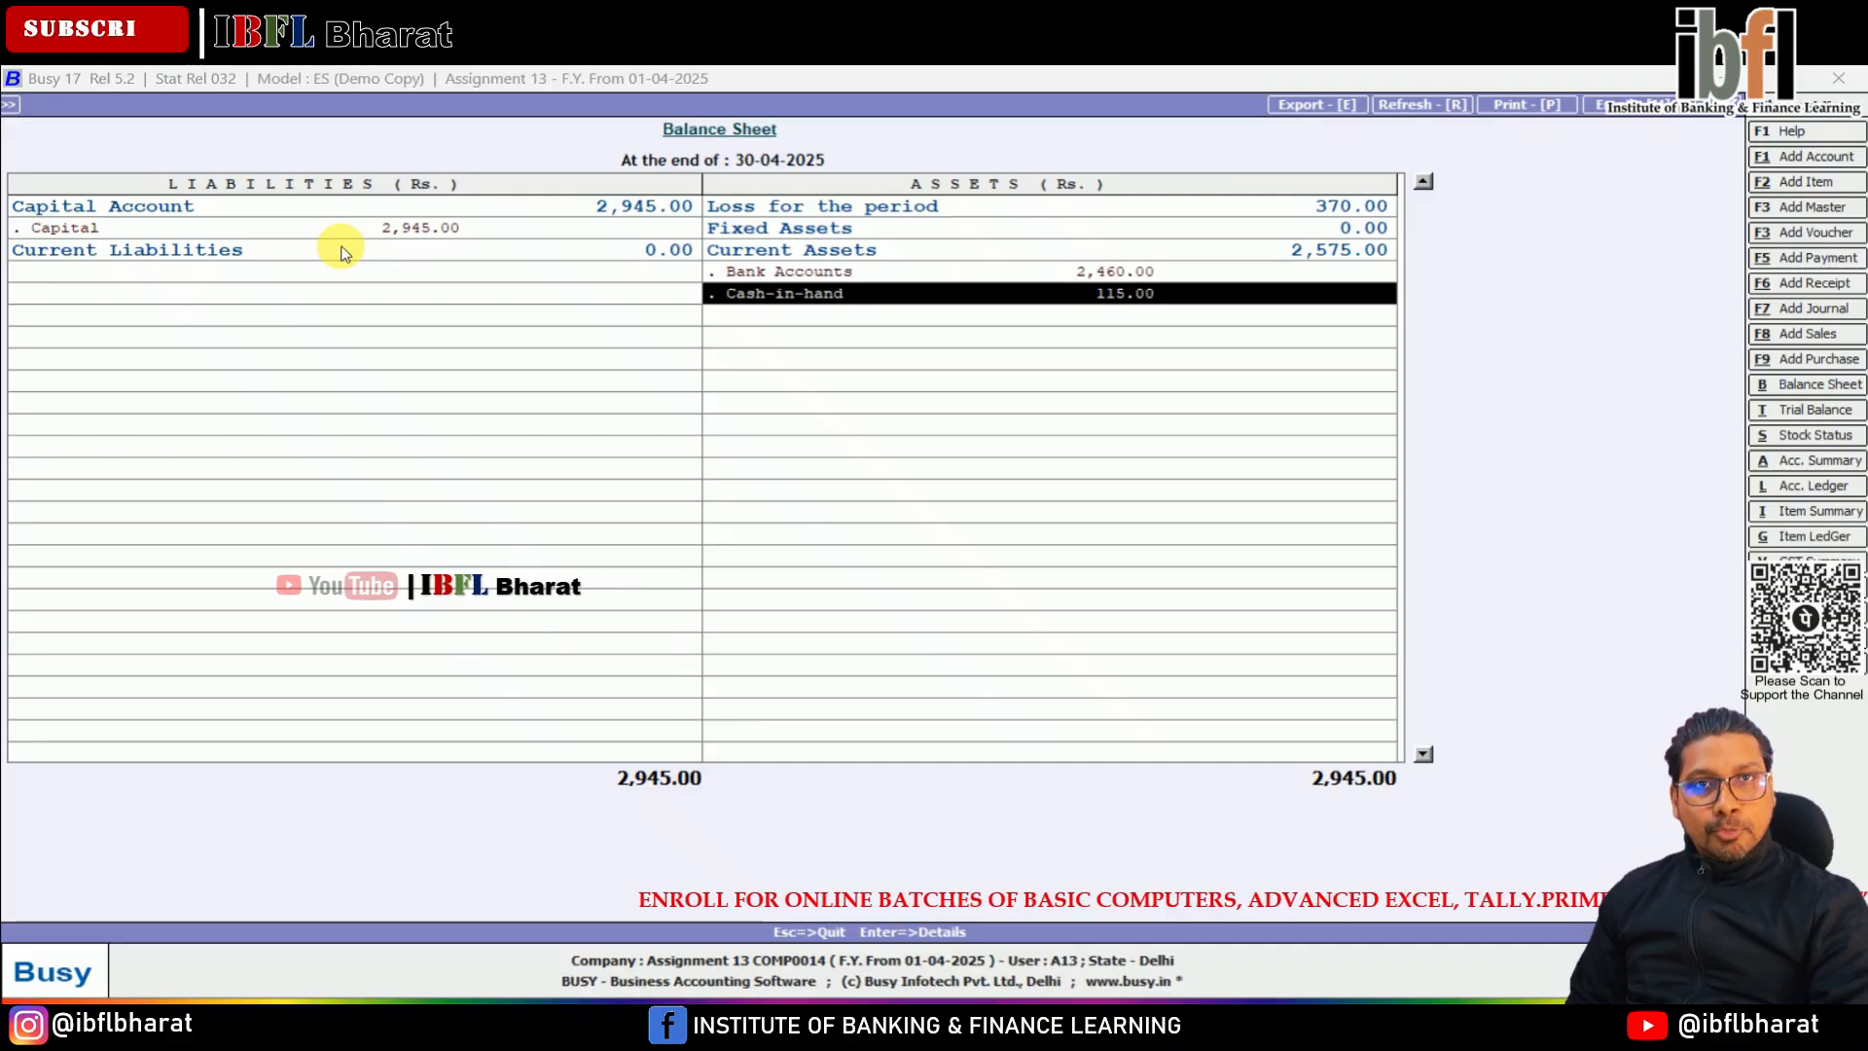
key(Left)
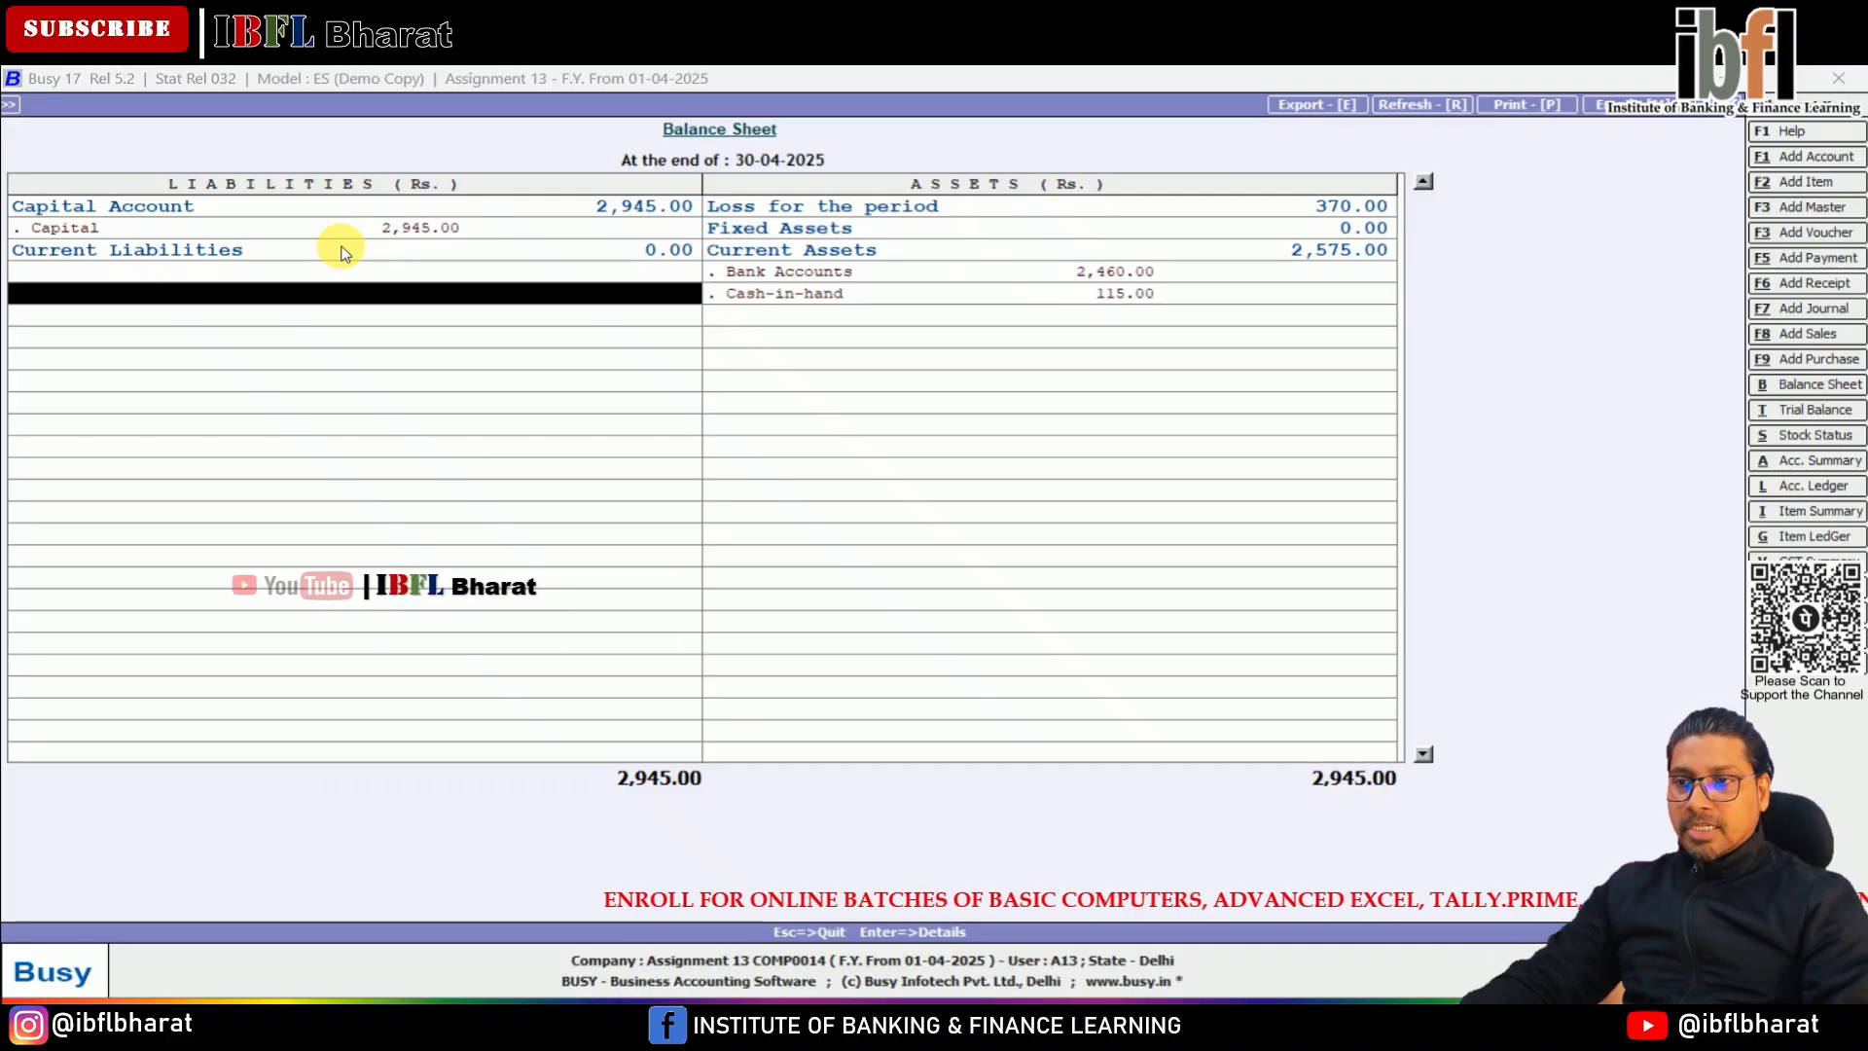
key(Up)
key(Up)
key(Right)
key(Up)
key(Up)
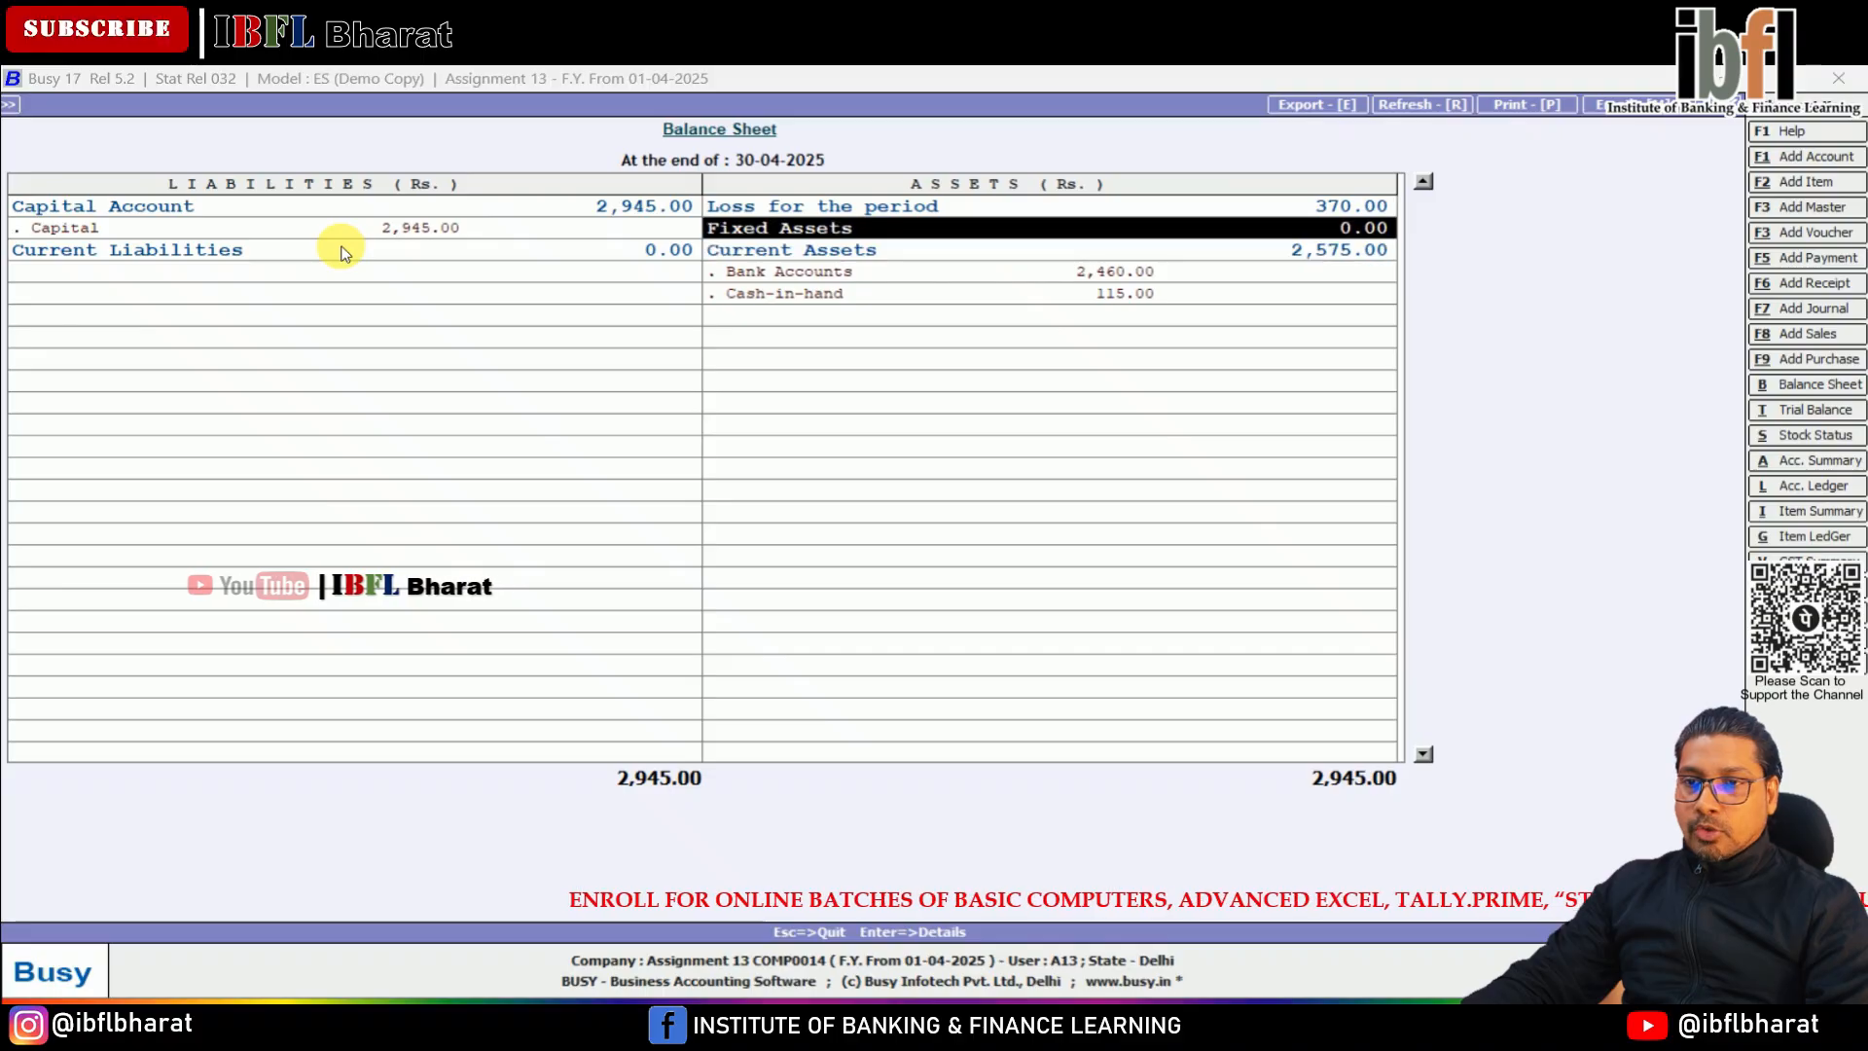